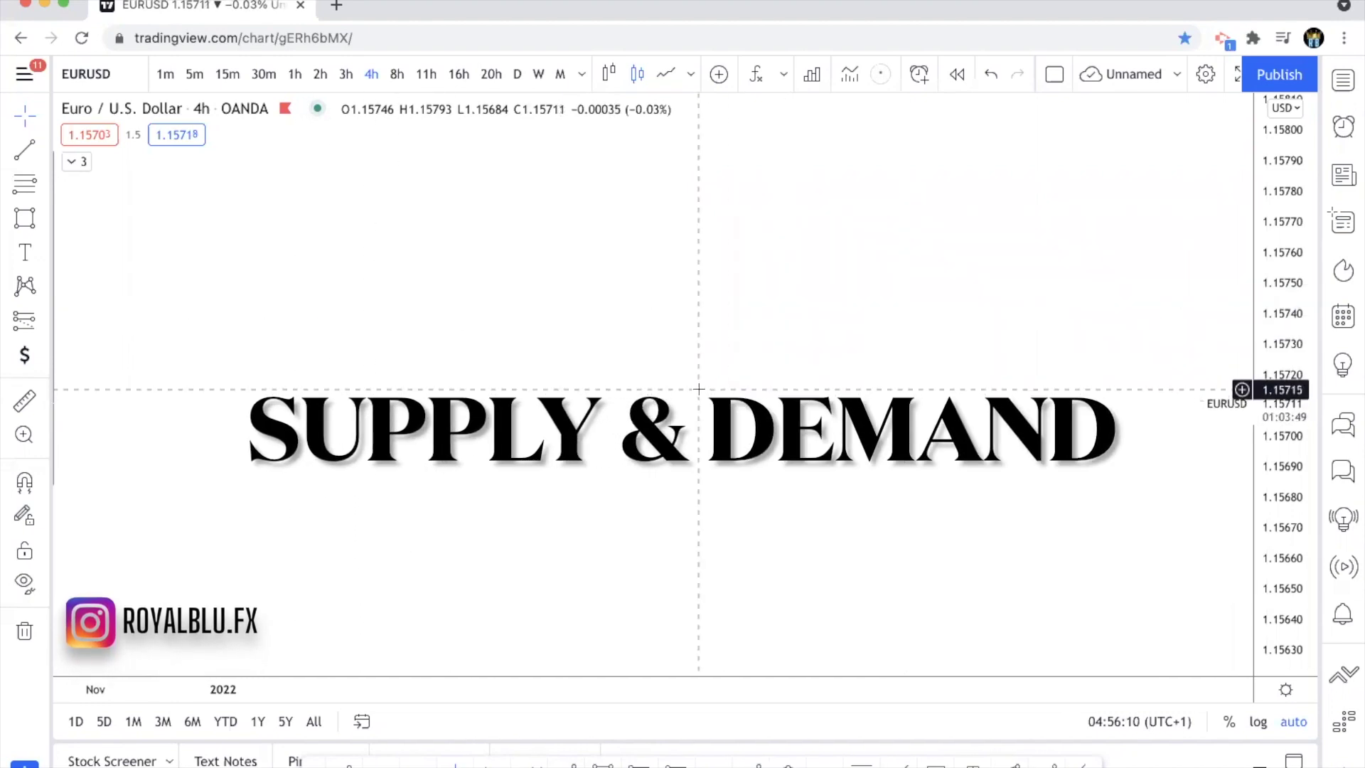
scroll(699, 390, "left", 2)
scroll(699, 390, "right", 1)
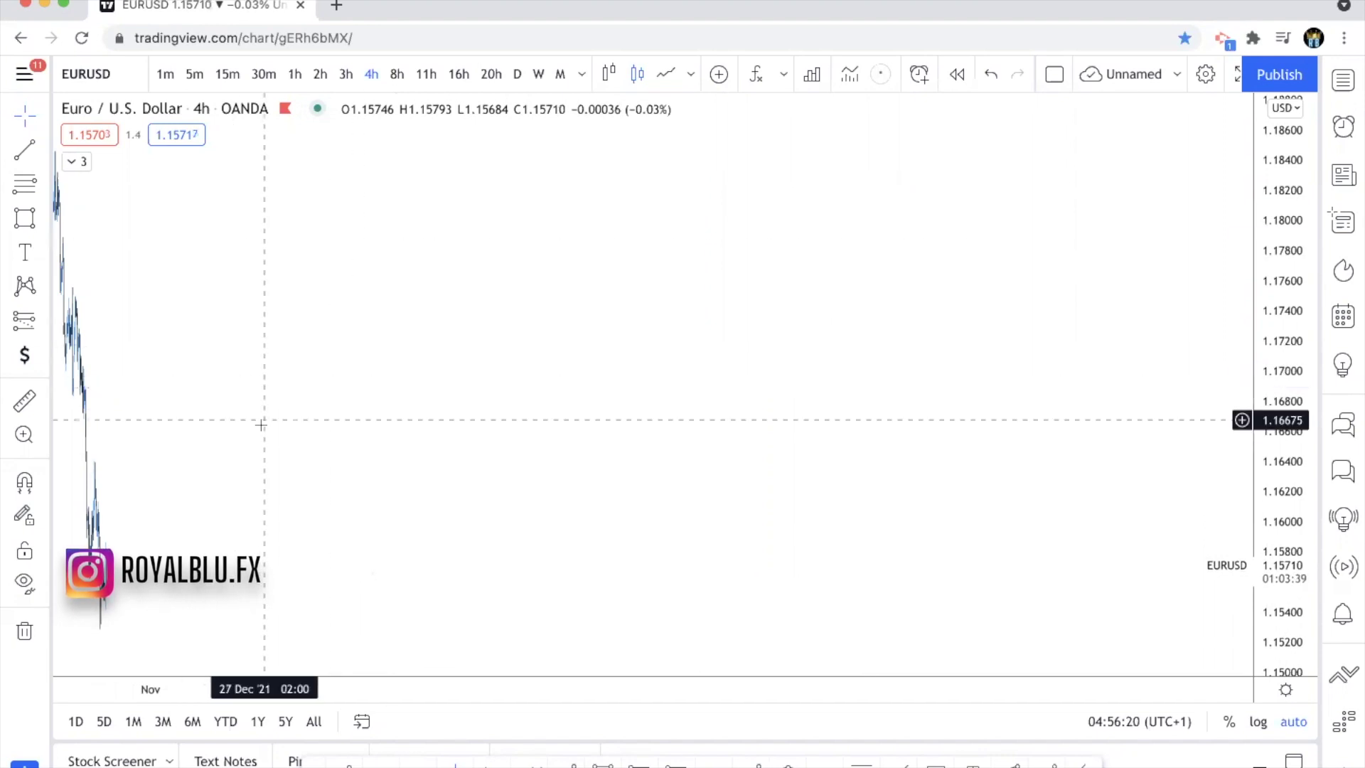
scroll(261, 424, "left", 10)
scroll(261, 424, "left", 3)
scroll(261, 424, "right", 10)
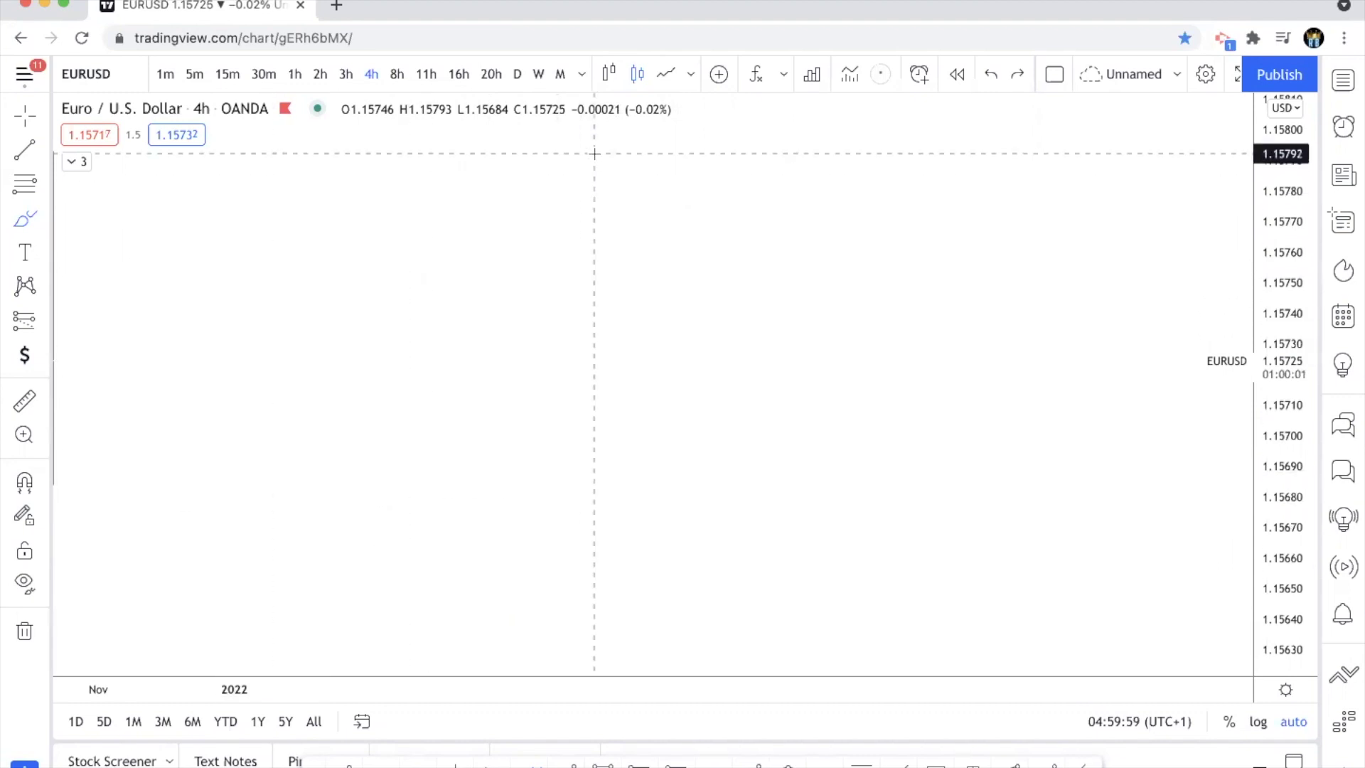
Step: Sketch a falling then rising zigzag price path with the brush and add curved direction arrows beside both legs
mouse_move(594, 153)
left_mouse_down()
mouse_move(580, 174)
mouse_move(608, 253)
left_mouse_up()
key("ctrl+z")
mouse_move(559, 189)
left_mouse_down()
mouse_move(585, 320)
mouse_move(664, 373)
mouse_move(722, 284)
mouse_move(765, 447)
mouse_move(854, 254)
left_mouse_up()
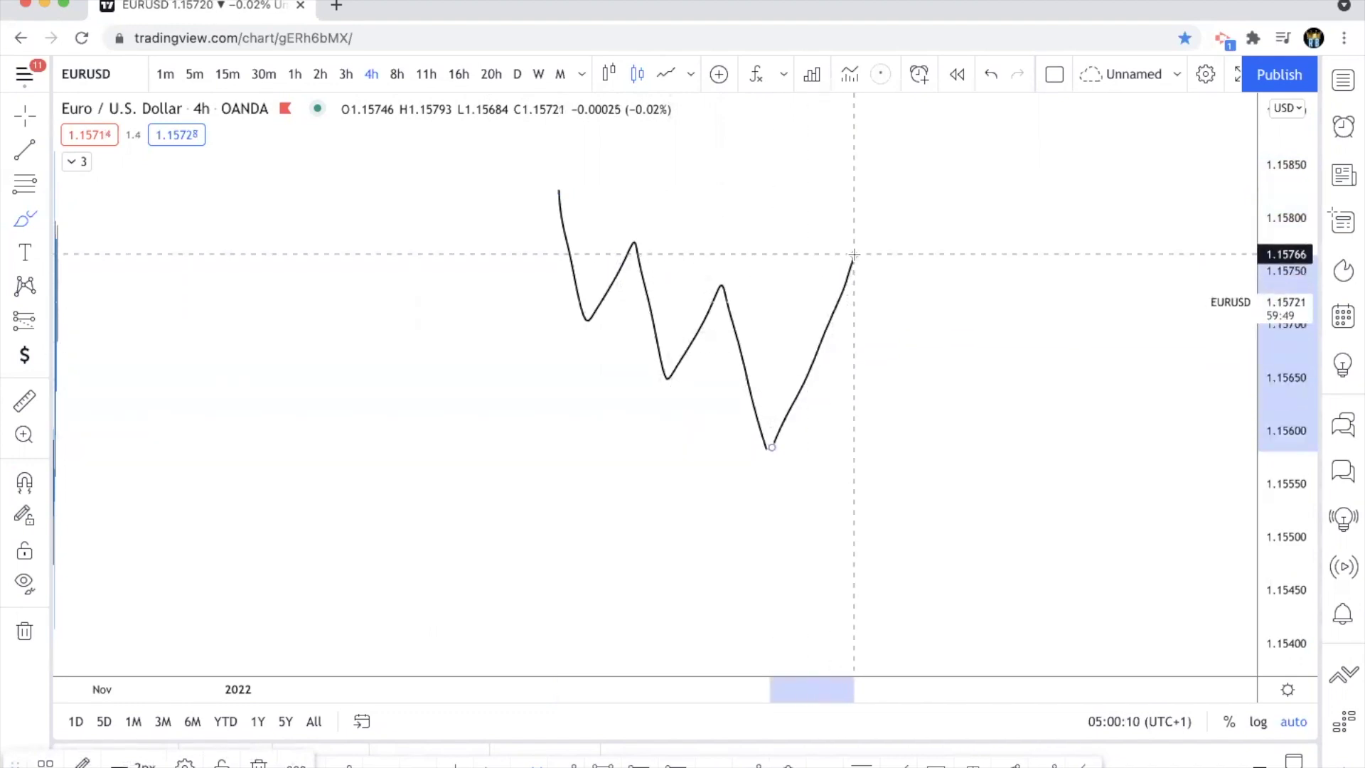
mouse_move(854, 254)
left_mouse_down()
mouse_move(886, 402)
mouse_move(955, 217)
mouse_move(1011, 322)
mouse_move(1061, 194)
left_mouse_up()
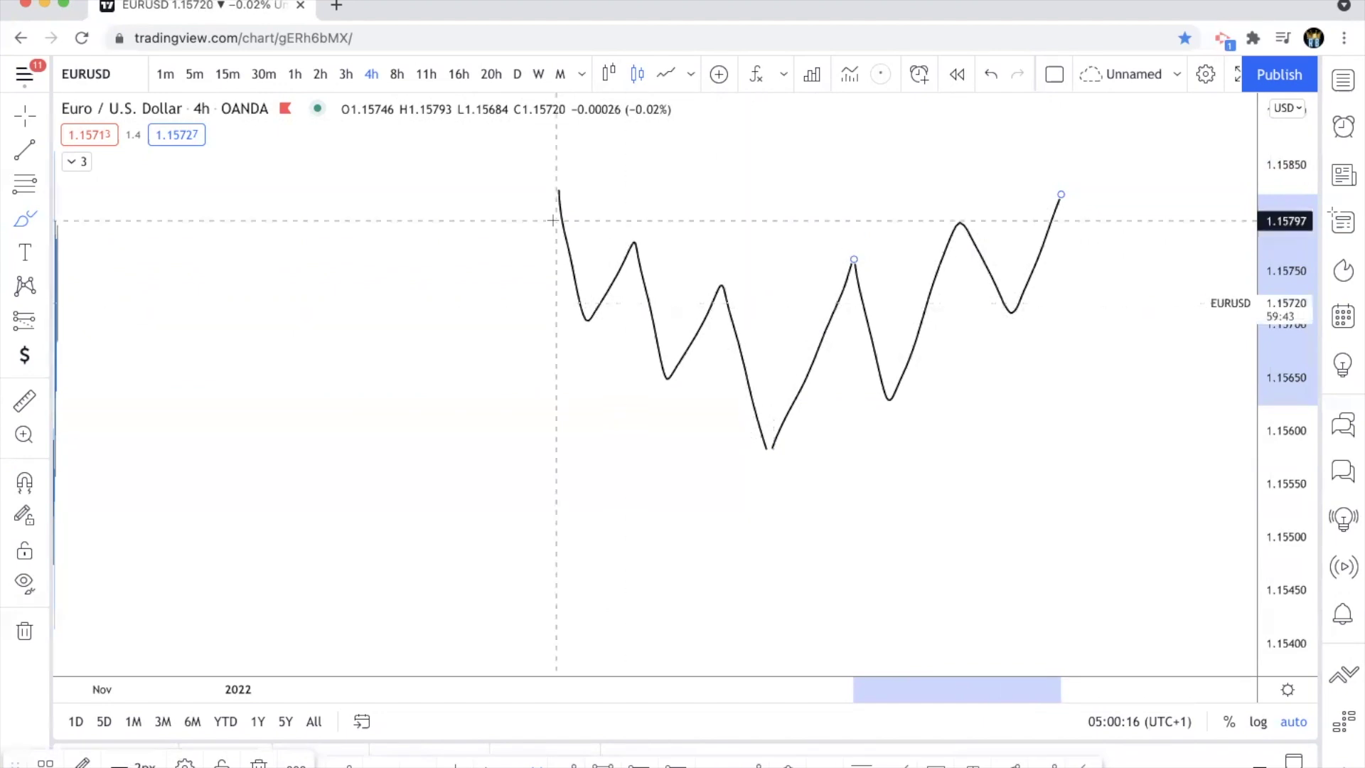
mouse_move(507, 189)
left_mouse_down()
mouse_move(577, 396)
mouse_move(673, 448)
mouse_move(655, 403)
mouse_move(631, 454)
left_mouse_up()
mouse_move(878, 466)
left_mouse_down()
mouse_move(1051, 326)
mouse_move(1103, 212)
left_mouse_up()
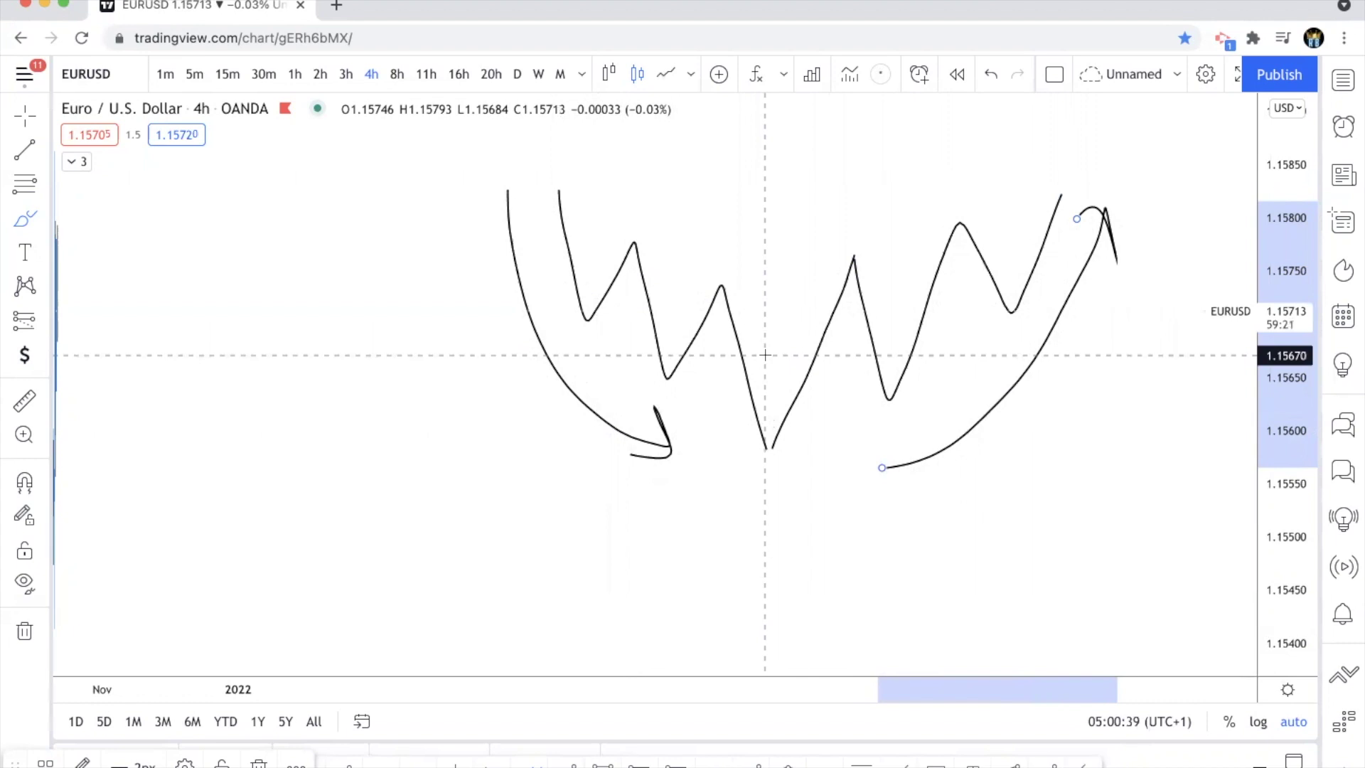
Step: Undo the zigzag price path and its direction arrows to empty the drawing area
key("super+z")
key("super+z")
key("super+z")
key("super+z")
key("super+z")
key("super+z")
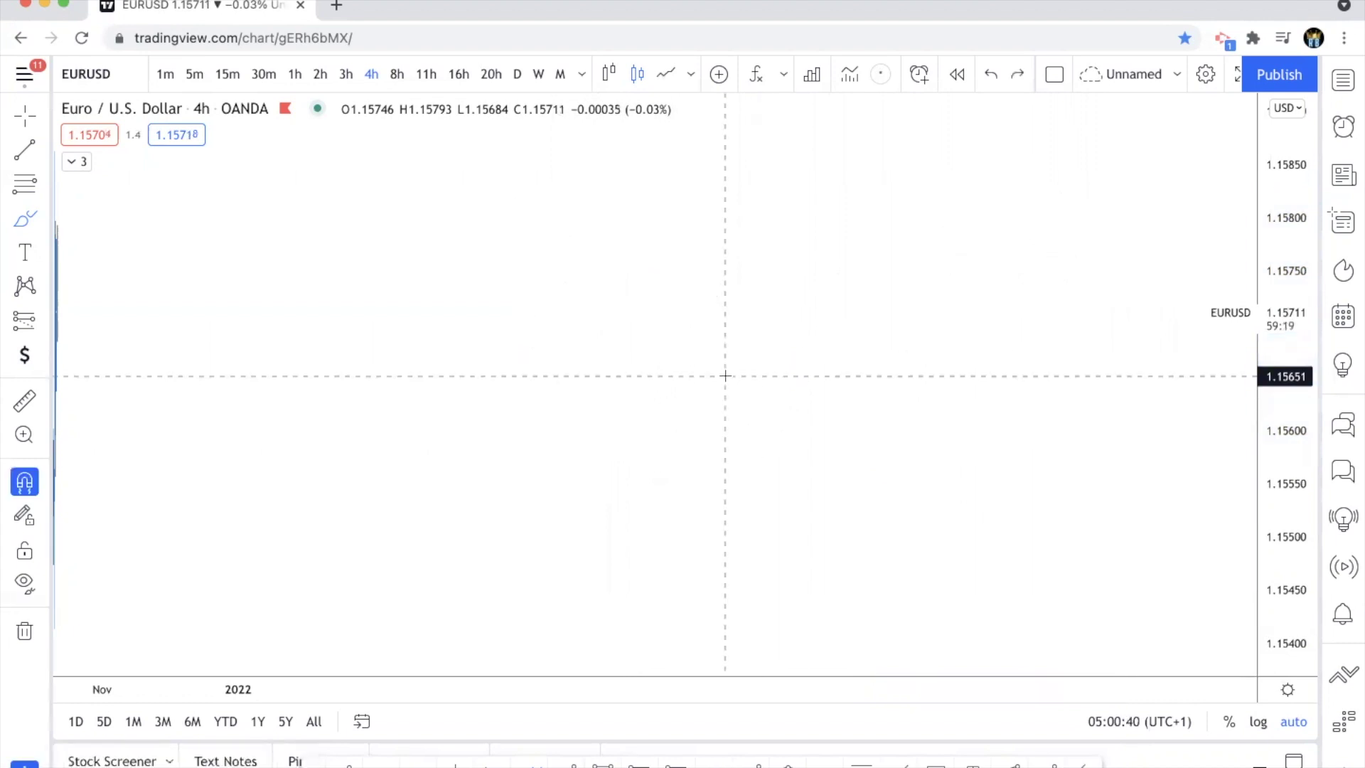
Step: Try marking the May 2020 to January 2021 rally with a brush stroke and an enclosing loop, undoing each
scroll(659, 403, "left", 15)
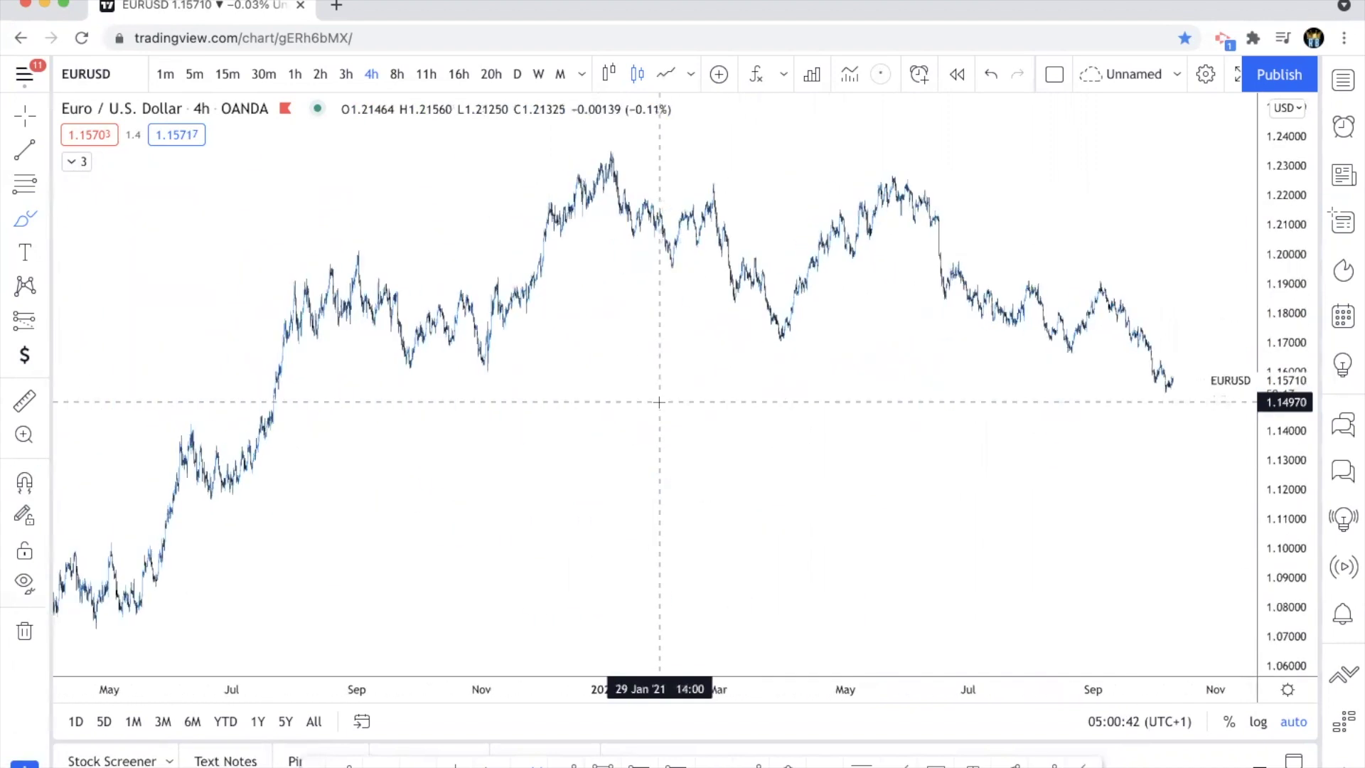
scroll(659, 401, "left", 5)
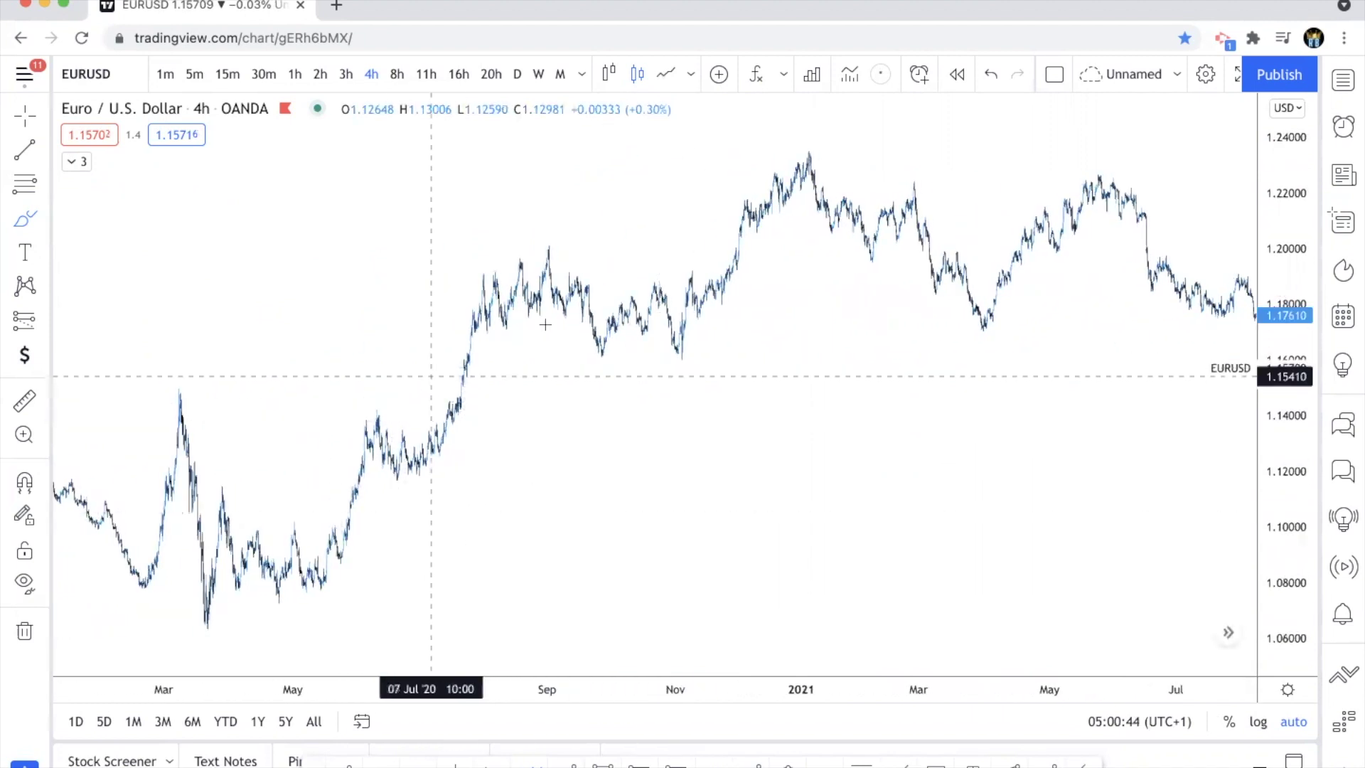
mouse_move(329, 563)
left_mouse_down()
mouse_move(386, 368)
mouse_move(416, 431)
mouse_move(444, 427)
mouse_move(569, 248)
mouse_move(641, 345)
mouse_move(797, 184)
left_mouse_up()
key("super+z")
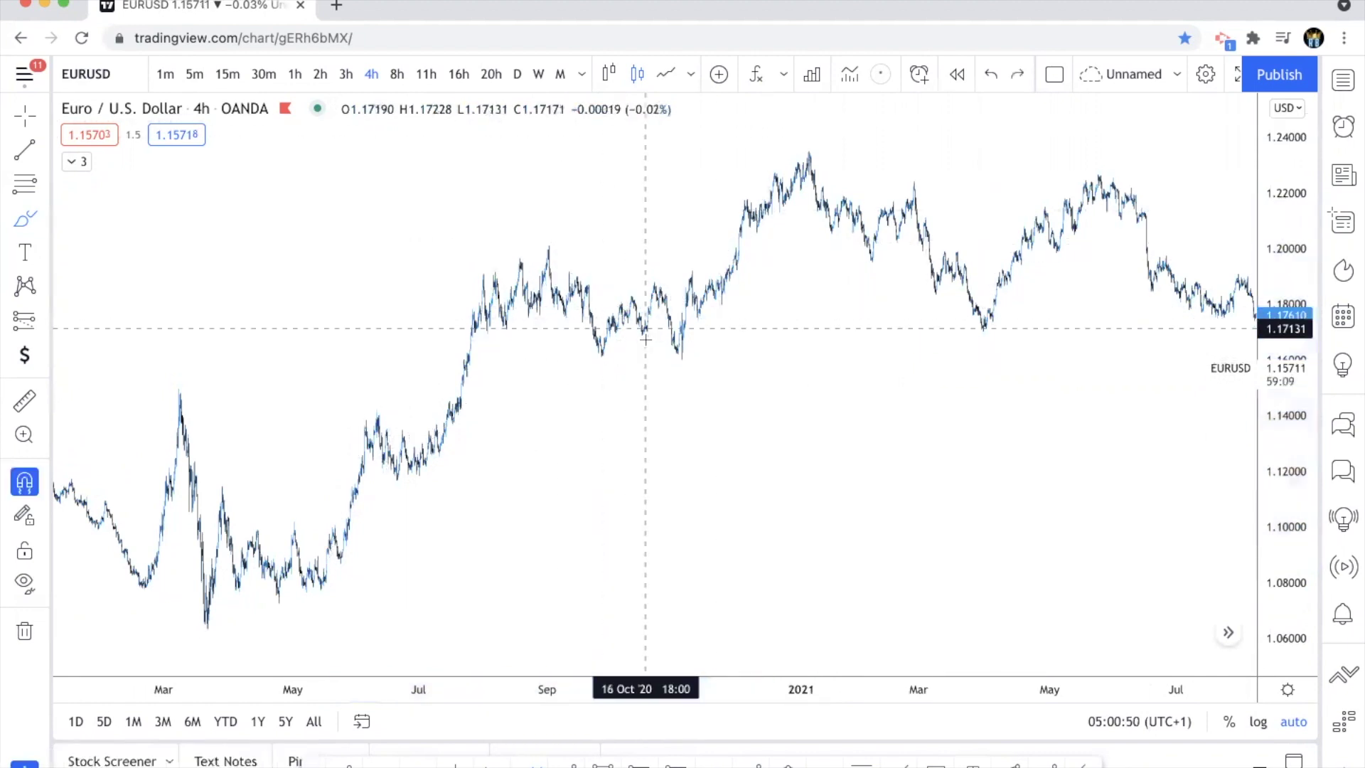
mouse_move(353, 582)
left_mouse_down()
mouse_move(825, 228)
mouse_move(503, 244)
mouse_move(247, 560)
mouse_move(451, 530)
left_mouse_up()
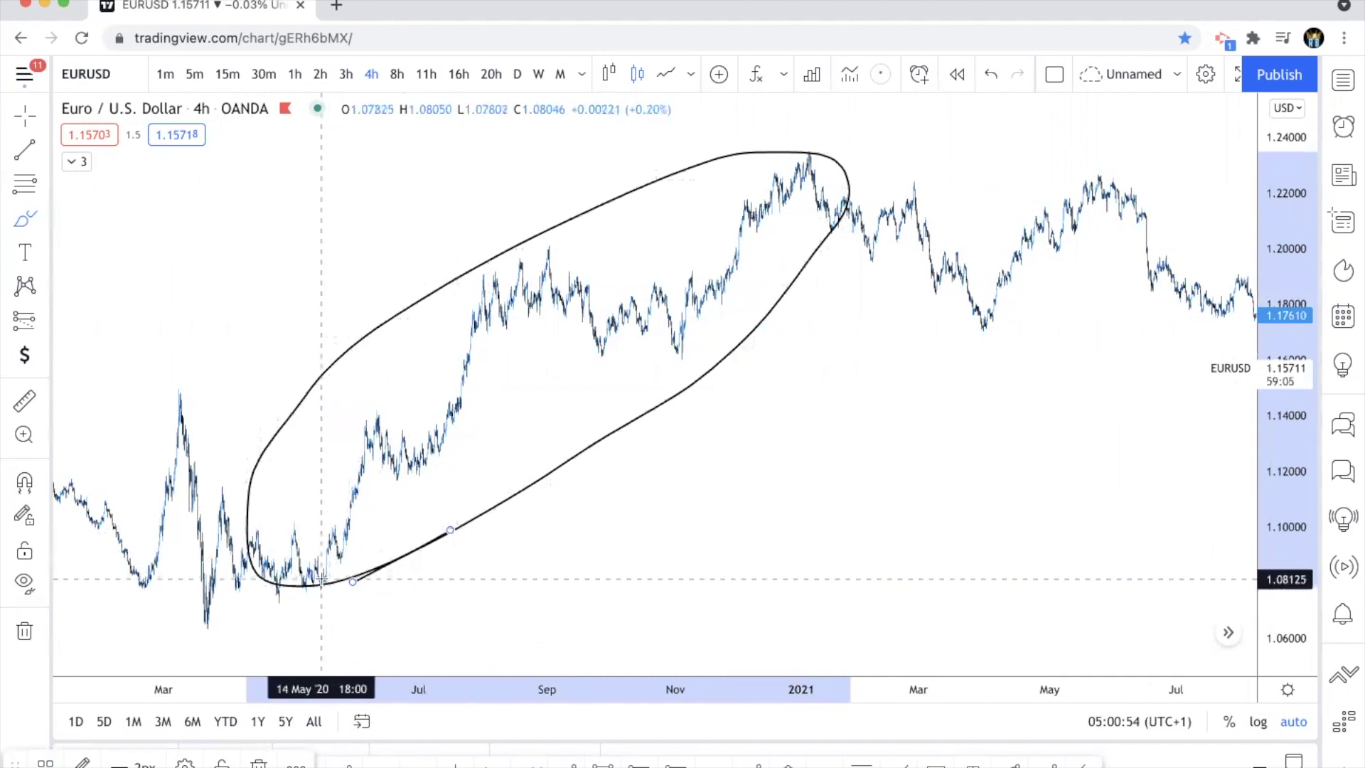
key("super+z")
Step: Sketch a rising stroke and an upward arrow along the 2020 rally, undoing each mark
mouse_move(326, 567)
left_mouse_down()
mouse_move(378, 408)
mouse_move(539, 244)
mouse_move(707, 317)
mouse_move(843, 166)
left_mouse_up()
key("super+z")
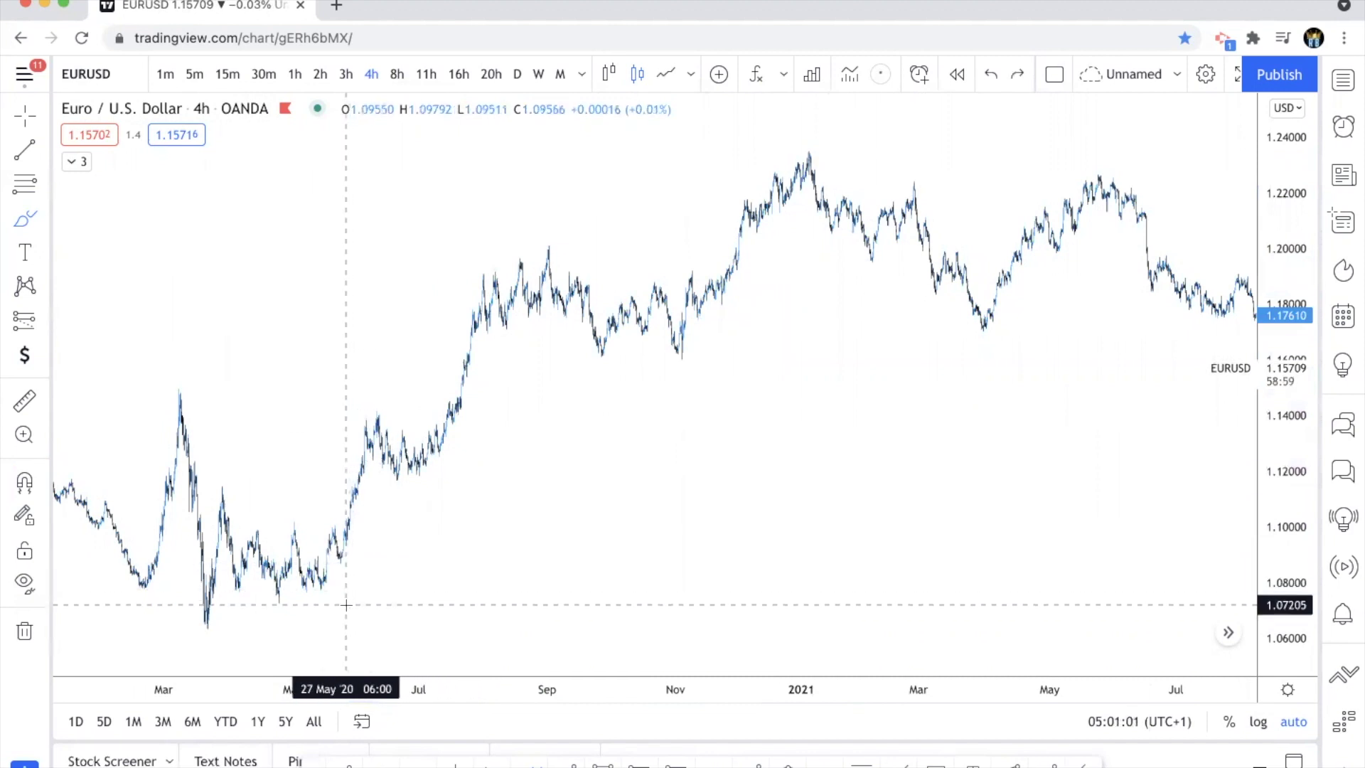
mouse_move(342, 604)
left_mouse_down()
mouse_move(822, 296)
mouse_move(788, 305)
left_mouse_up()
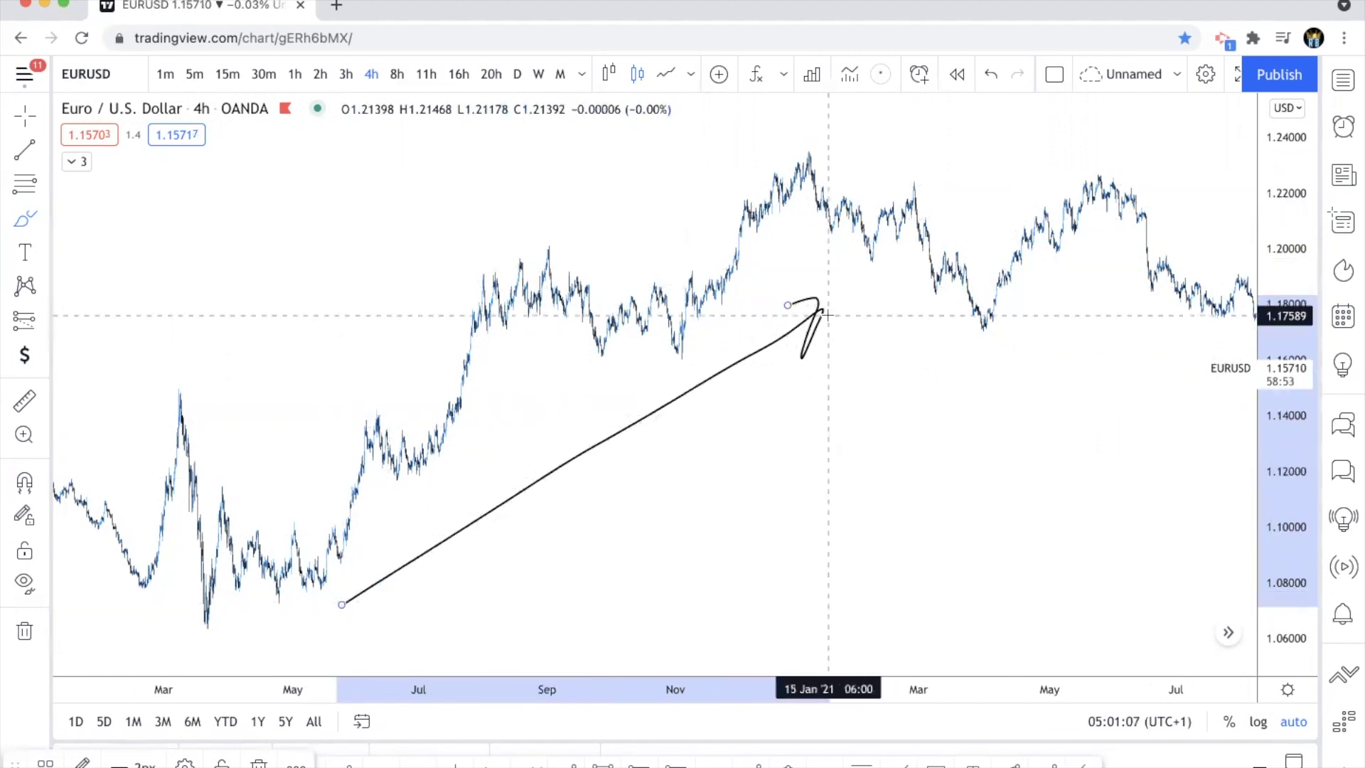
key("super+z")
Step: Circle the entire rally from mid-2020 to early 2021 with the brush and undo the loop
scroll(553, 419, "up", 3)
scroll(553, 419, "right", 5)
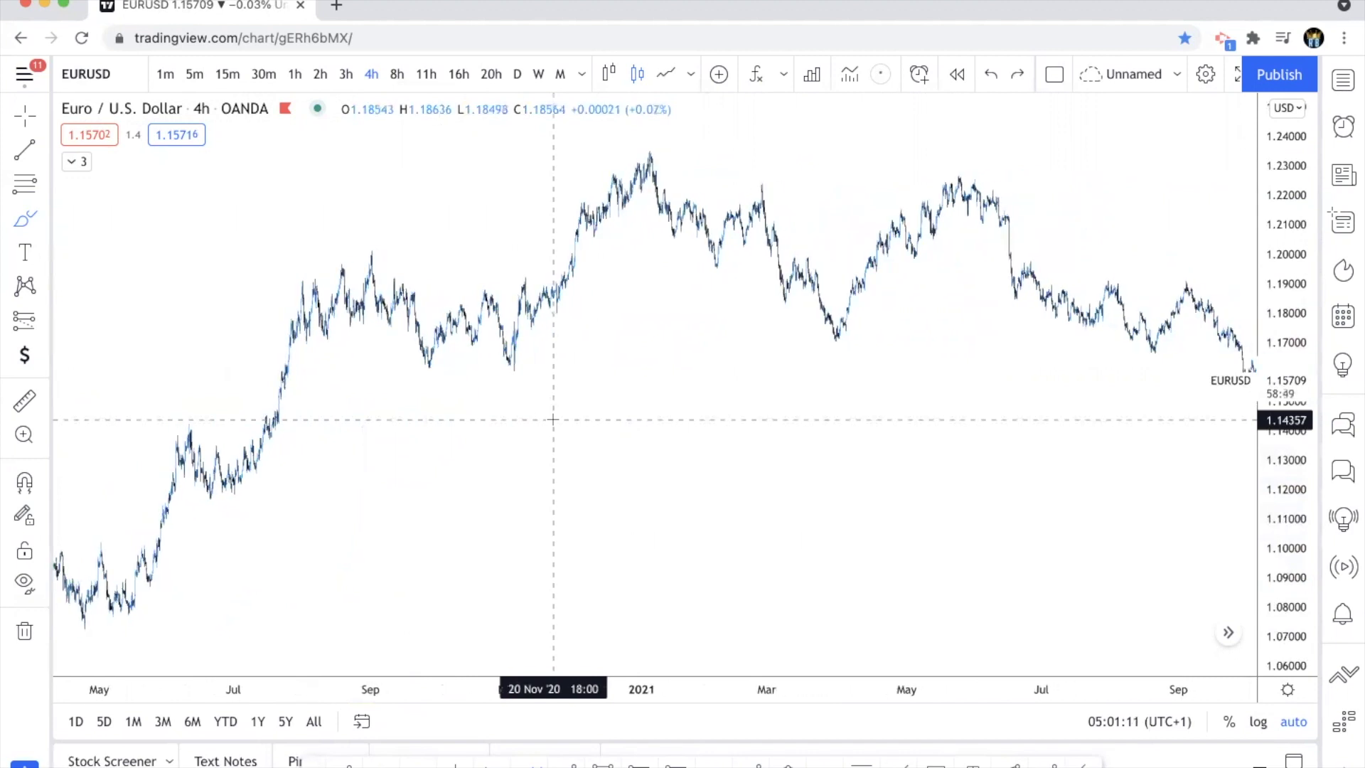
scroll(553, 420, "up", 2)
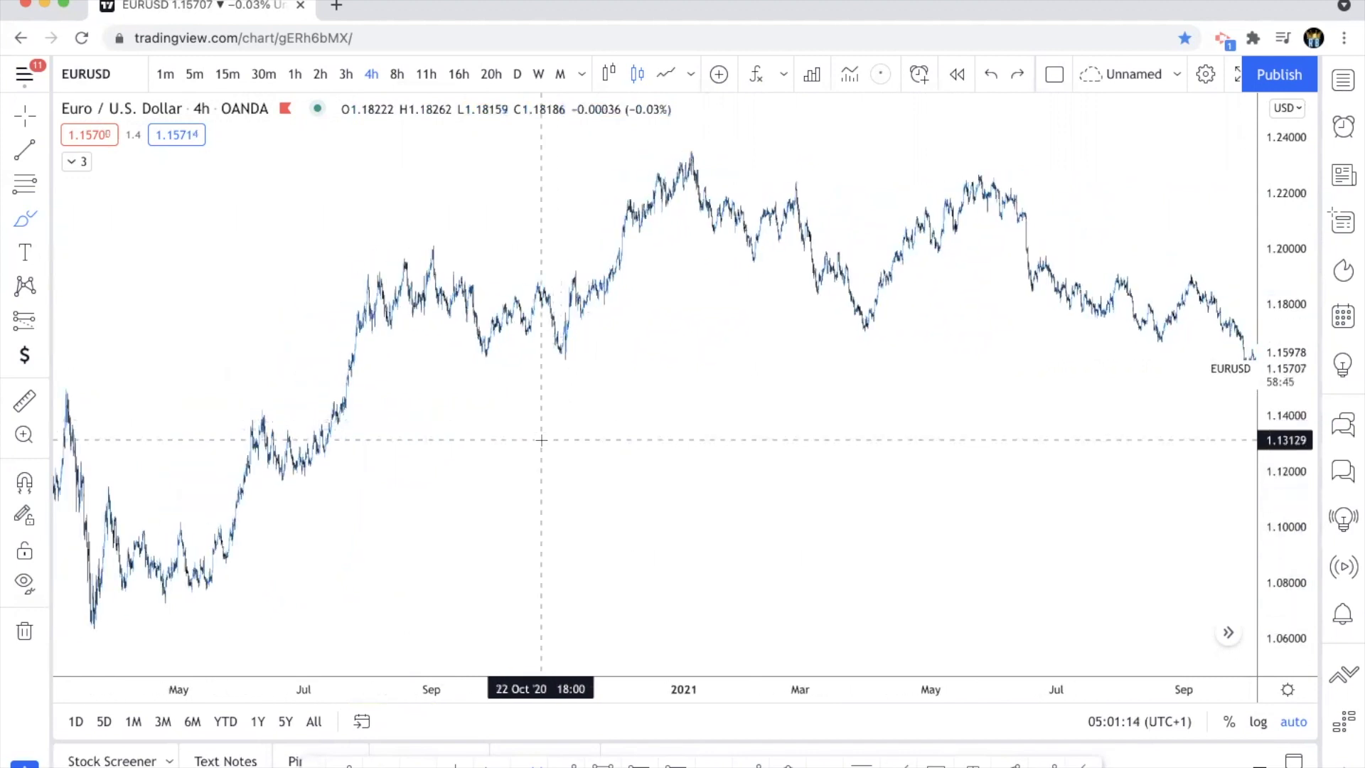
scroll(541, 441, "left", 5)
scroll(541, 440, "up", 1)
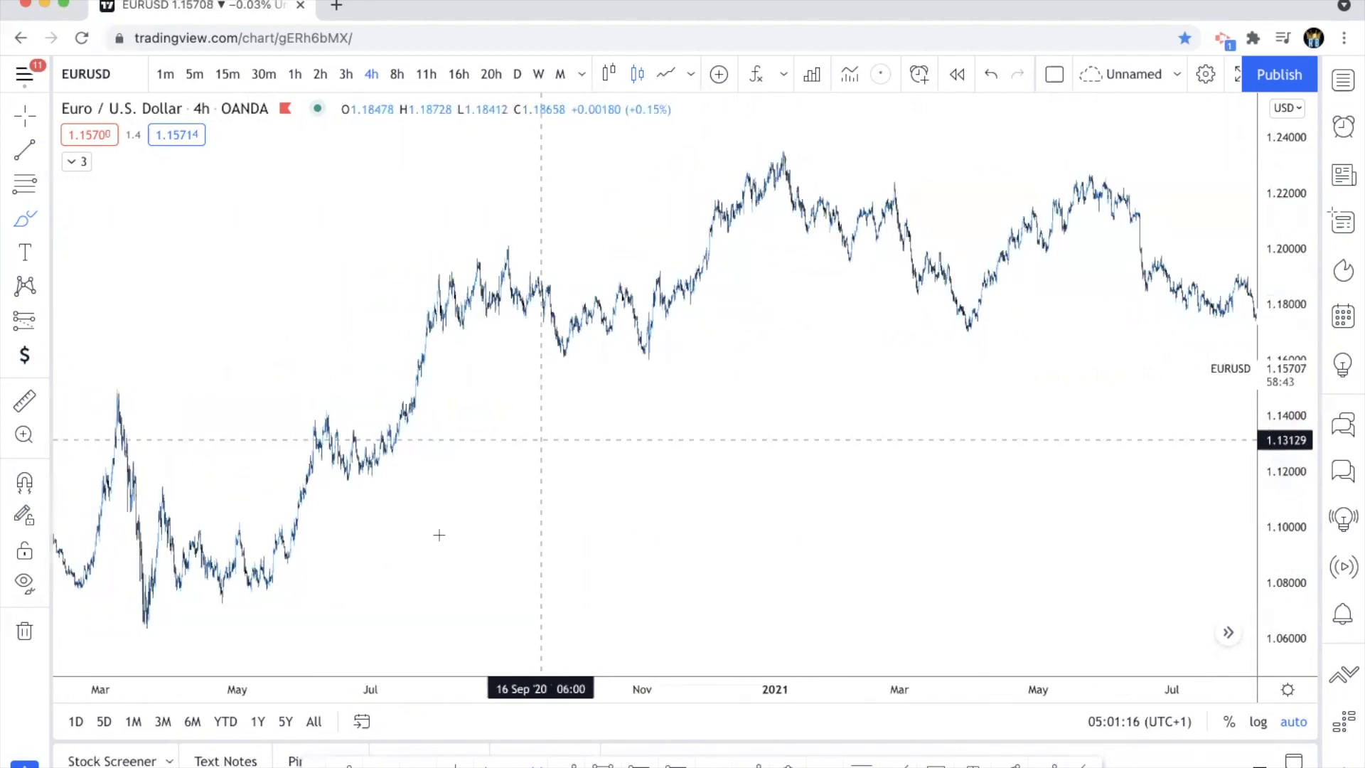
mouse_move(313, 600)
left_mouse_down()
mouse_move(723, 354)
mouse_move(314, 380)
left_mouse_up()
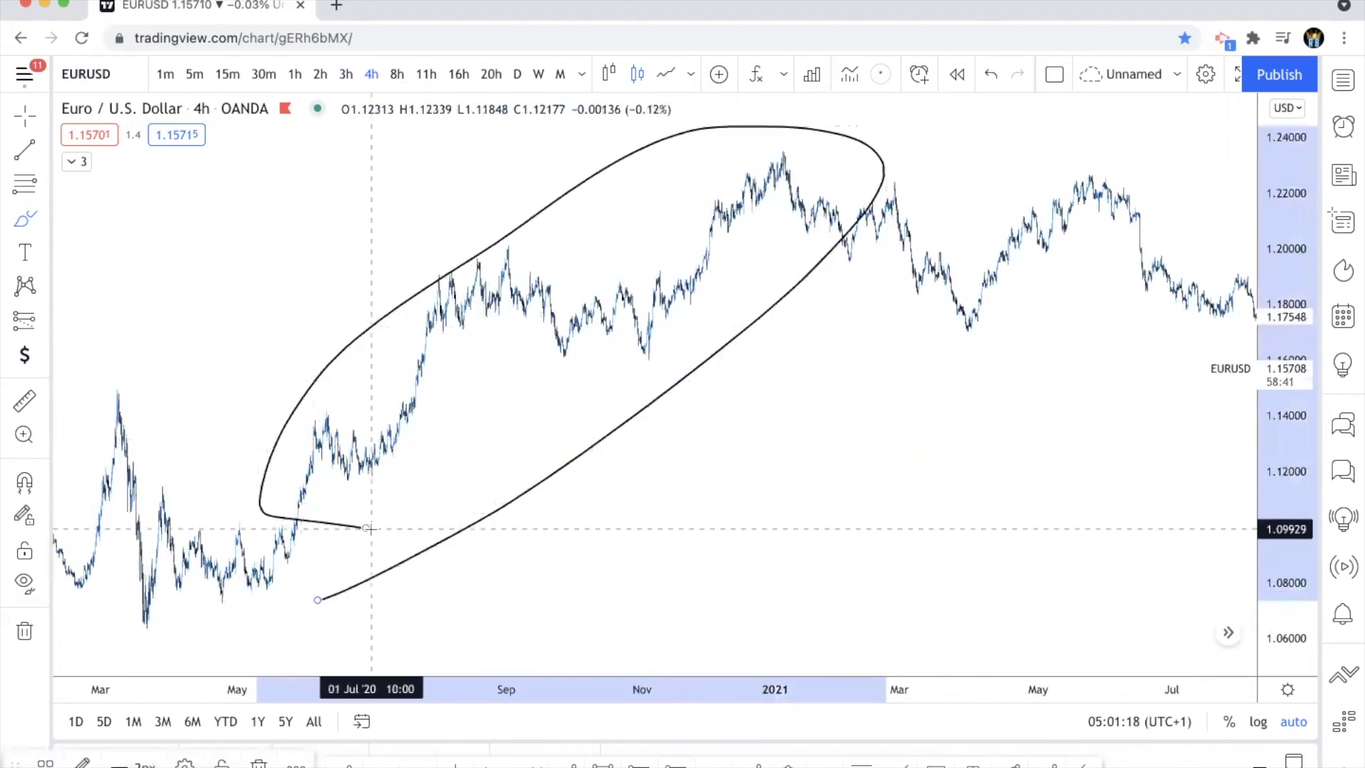
key("super+z")
Step: Circle the three upward legs of the rally separately: May–June 2020, July–August 2020 and November 2020–January 2021
scroll(384, 451, "up", 2)
scroll(356, 526, "left", 2)
scroll(327, 540, "up", 2)
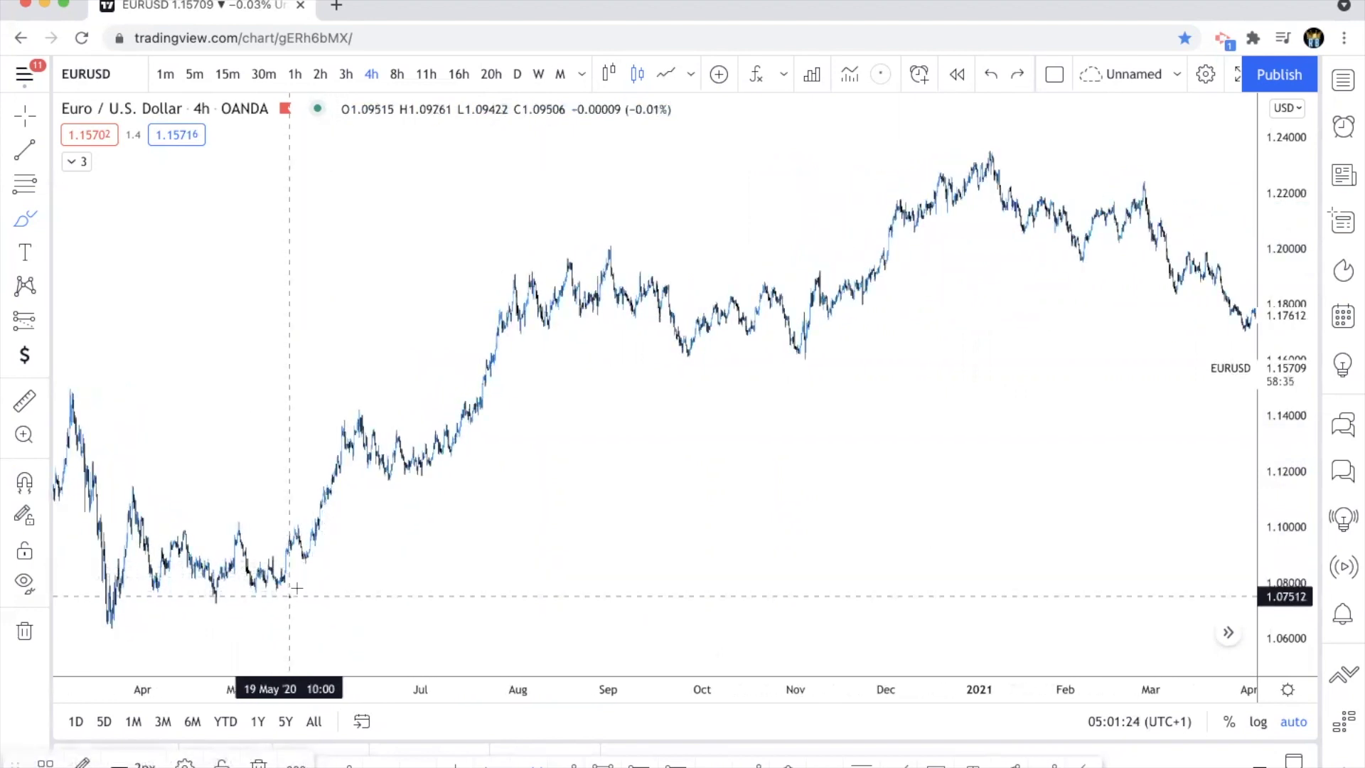
mouse_move(298, 589)
left_mouse_down()
mouse_move(368, 518)
mouse_move(375, 402)
mouse_move(262, 499)
mouse_move(280, 604)
mouse_move(341, 570)
left_mouse_up()
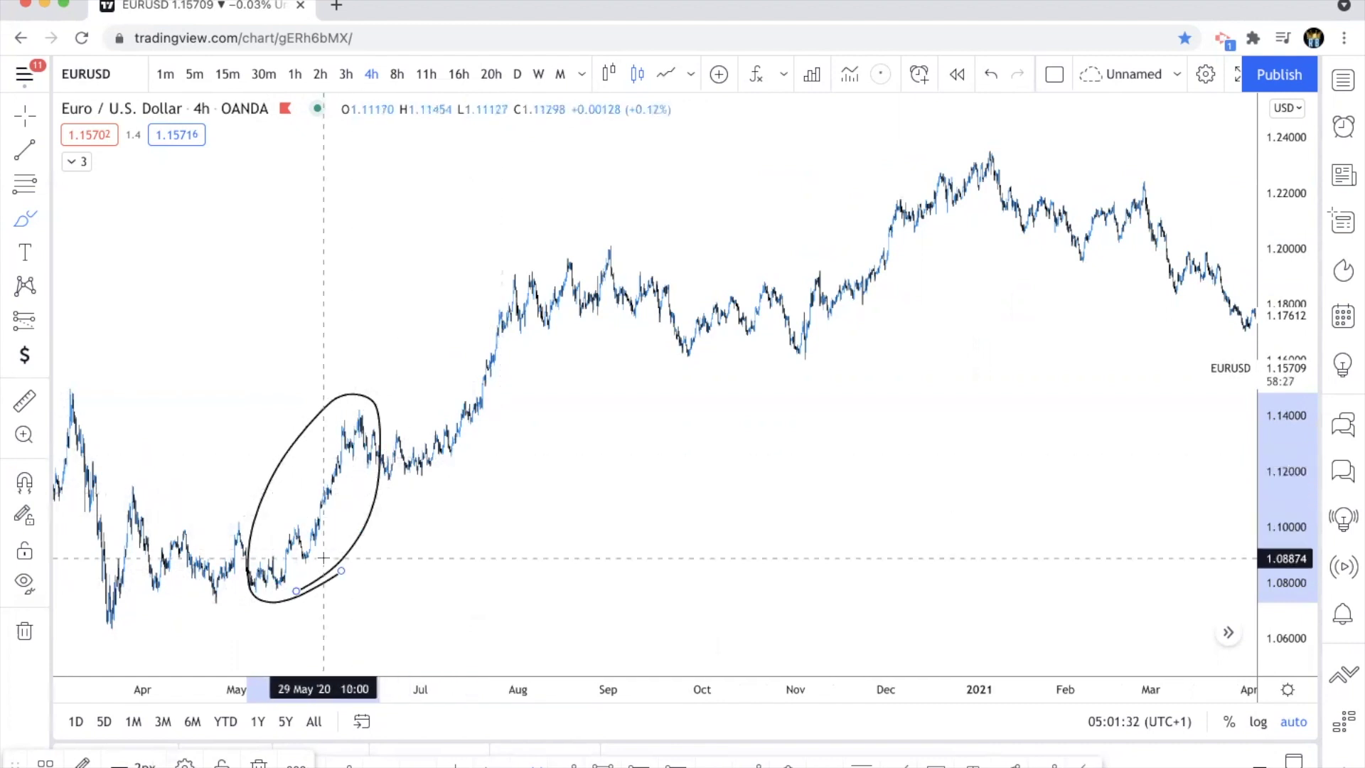
scroll(432, 533, "up", 1)
scroll(432, 533, "up", 3)
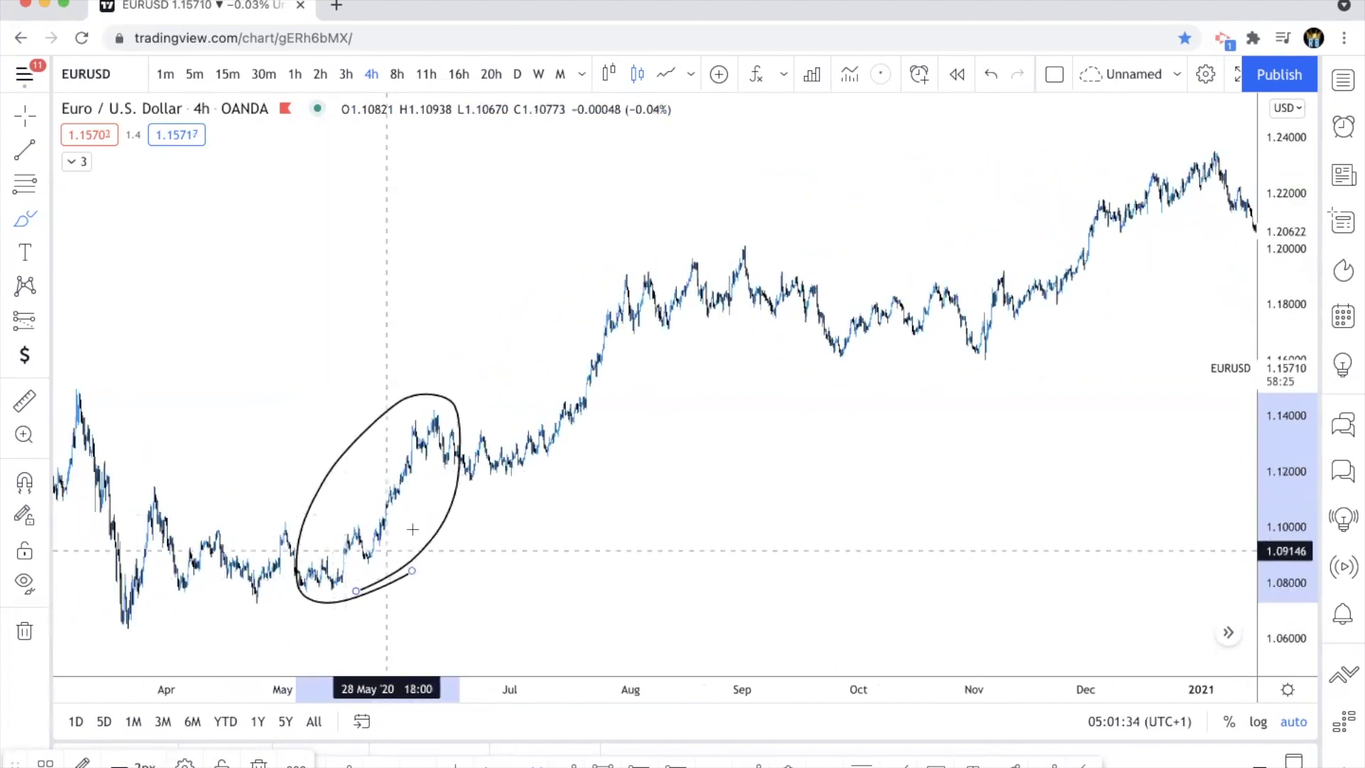
mouse_move(505, 466)
left_mouse_down()
mouse_move(620, 307)
mouse_move(562, 277)
mouse_move(501, 469)
left_mouse_up()
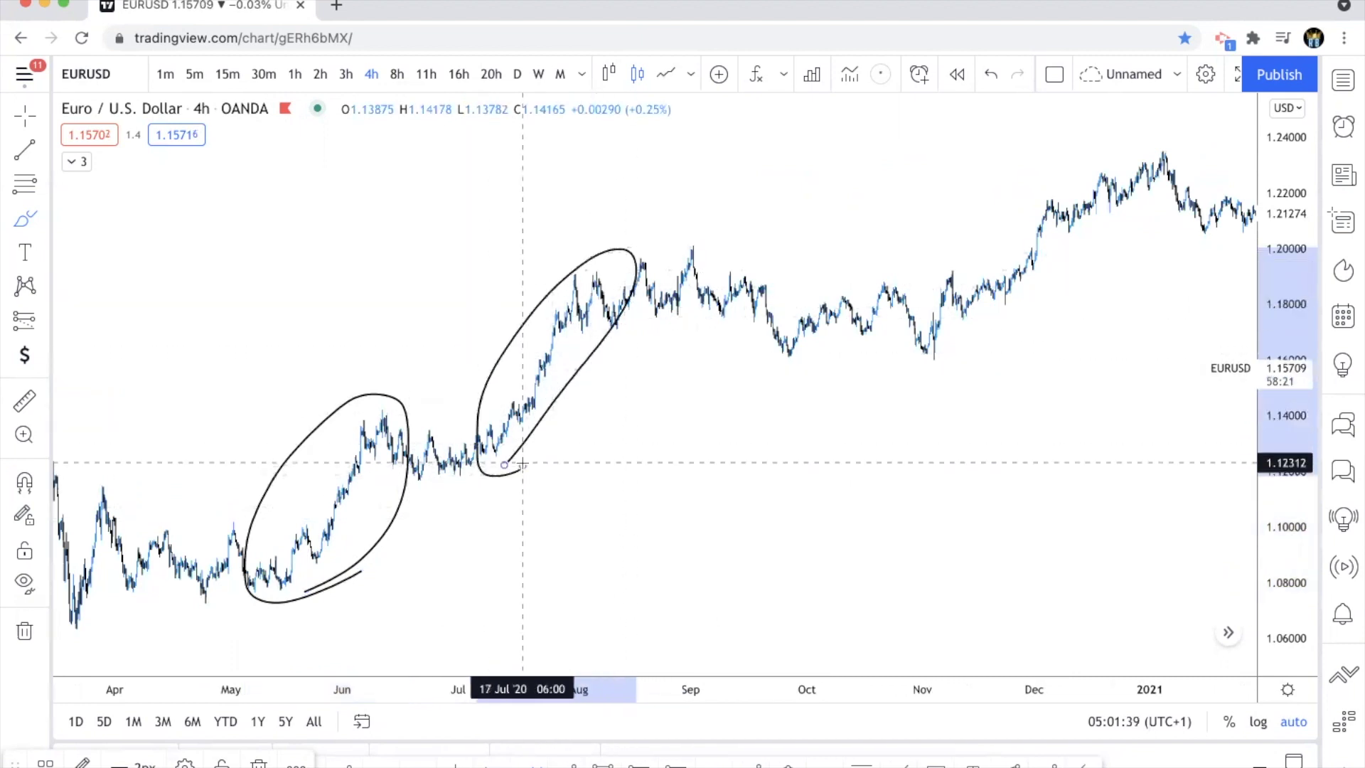
scroll(526, 462, "right", 5)
mouse_move(661, 425)
left_mouse_down()
mouse_move(914, 145)
mouse_move(598, 436)
mouse_move(737, 406)
left_mouse_up()
scroll(736, 406, "down", 4)
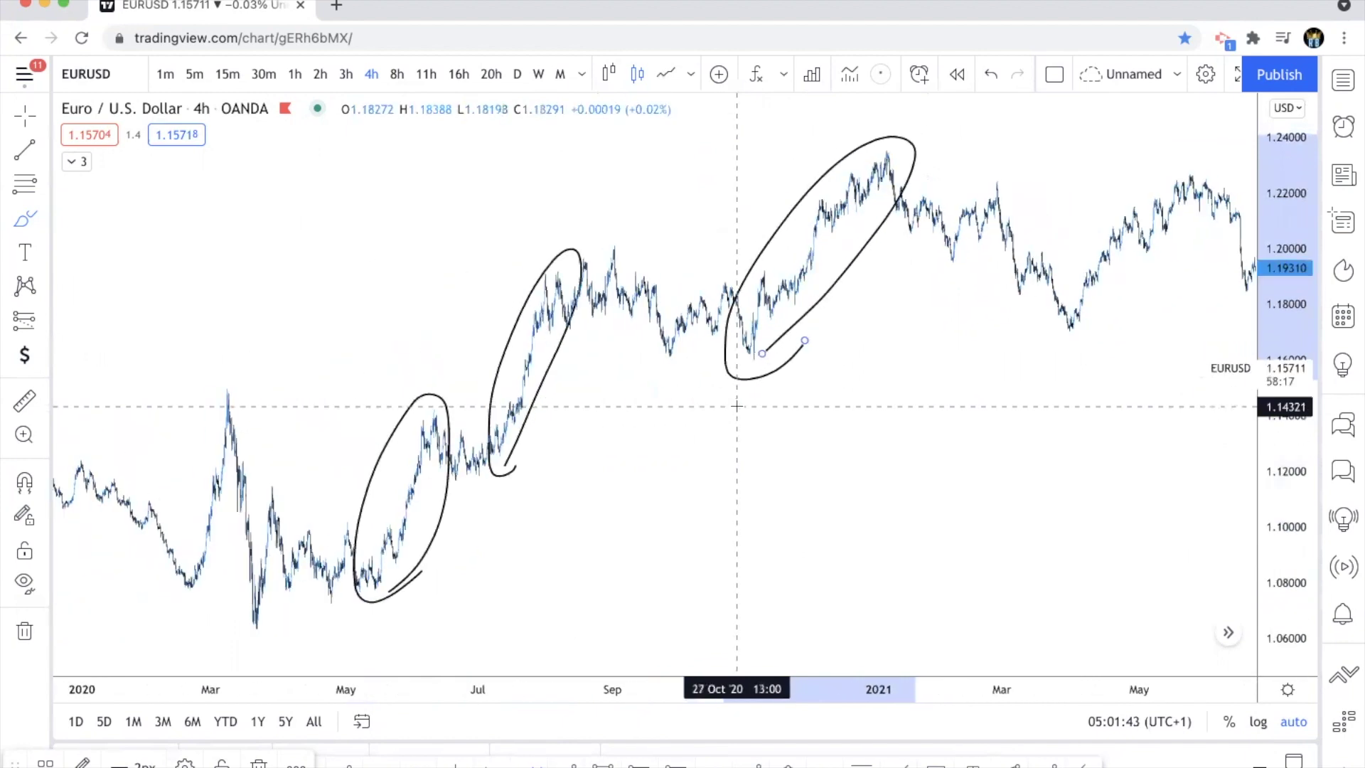
Step: Sketch two horizontal lines at the base of the July 2020 leg and undo both
scroll(737, 406, "up", 4)
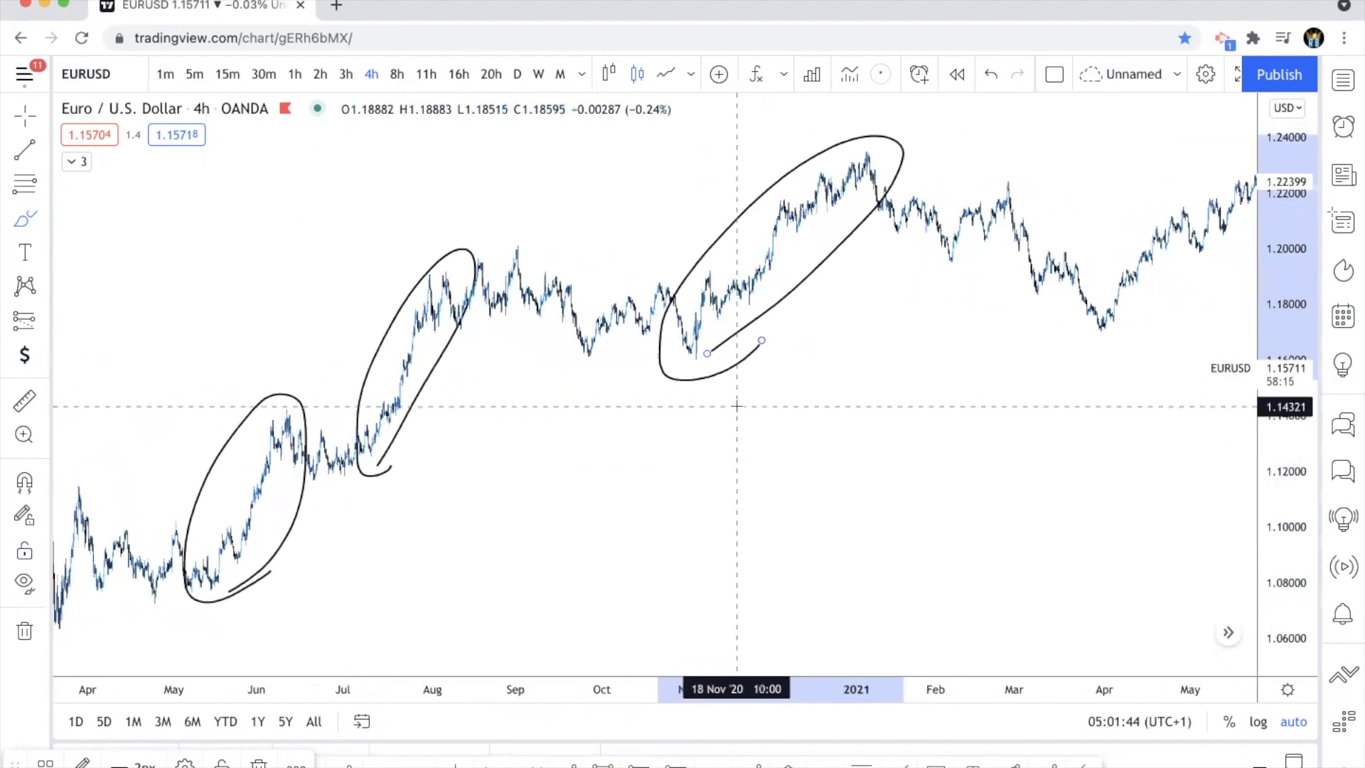
left_click_drag(362, 441, 532, 454)
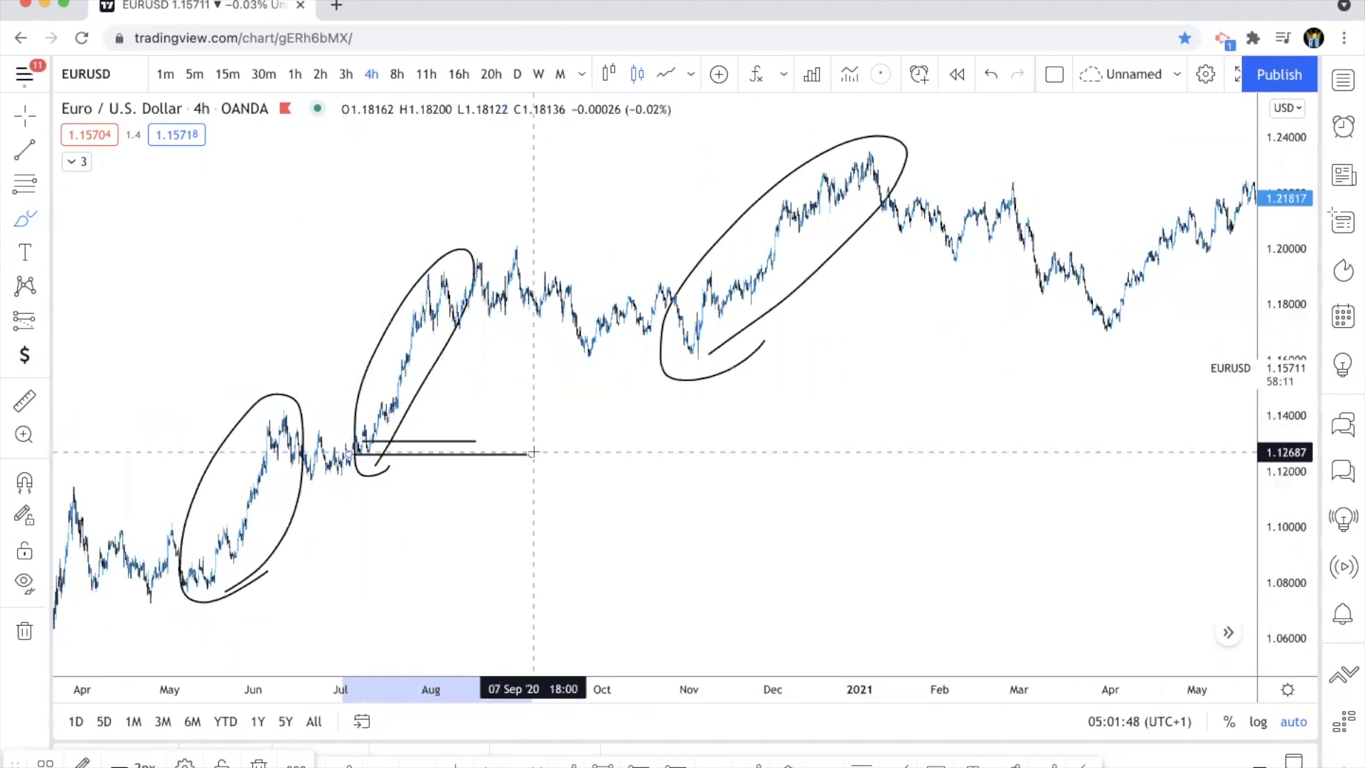
key("super+z")
key("super+z")
Step: Undo the brush loops around the three upward legs of the rally
scroll(609, 449, "down", 2)
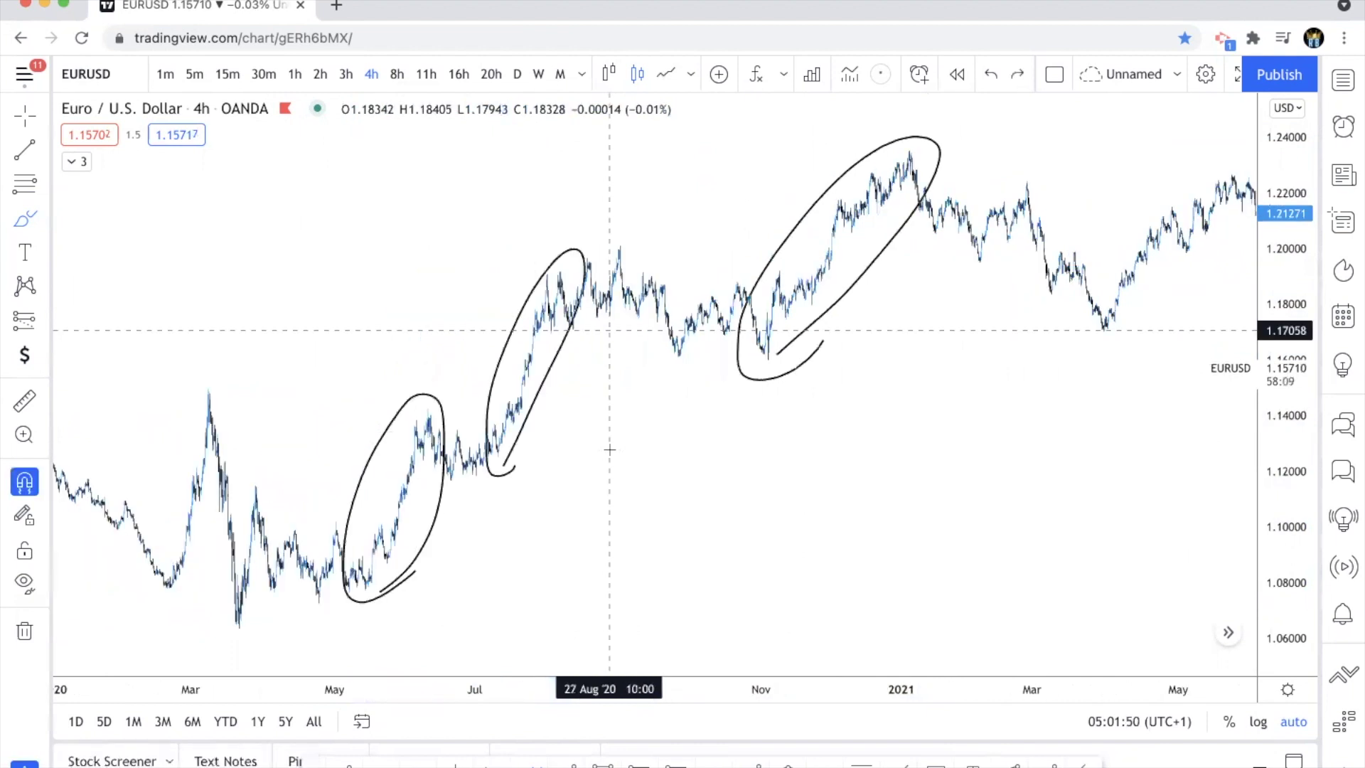
scroll(610, 449, "up", 4)
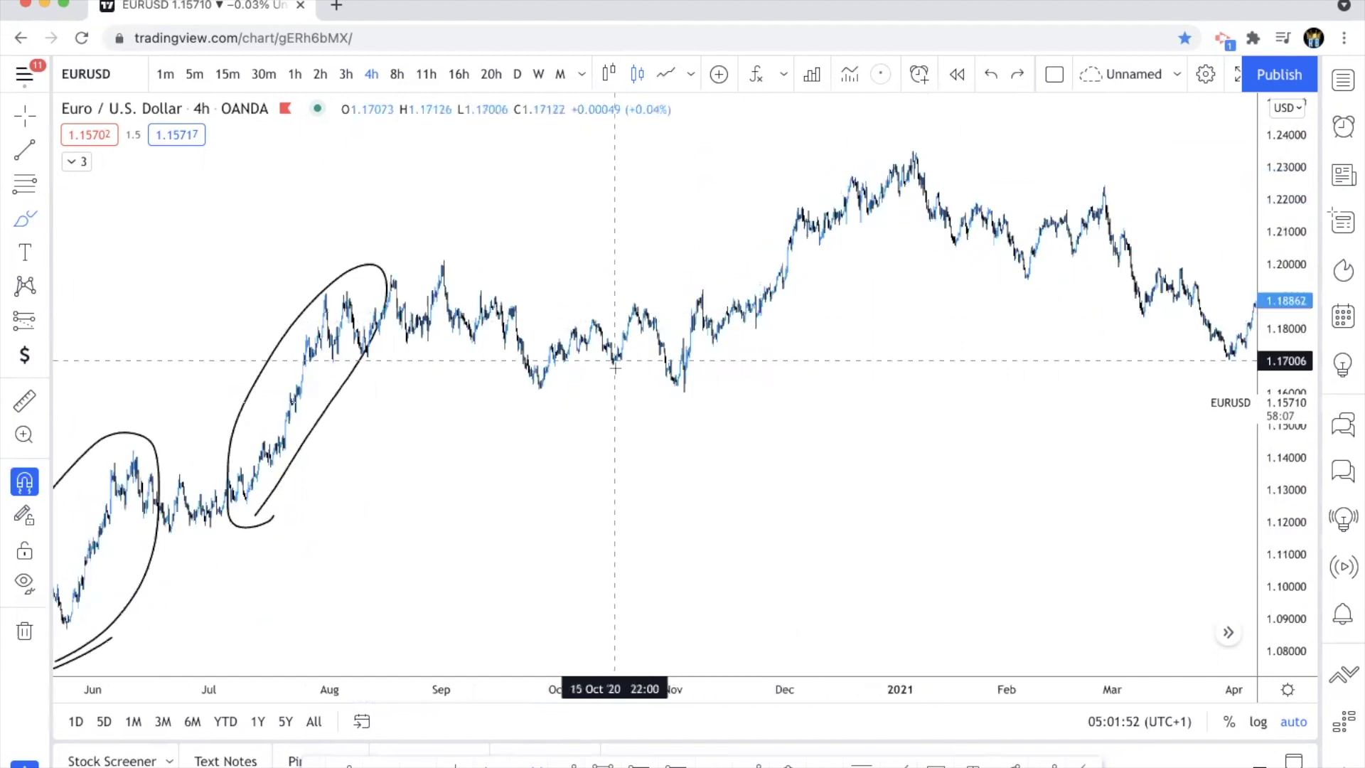
scroll(614, 367, "left", 3)
key("super+z")
key("super+z")
scroll(645, 383, "down", 2)
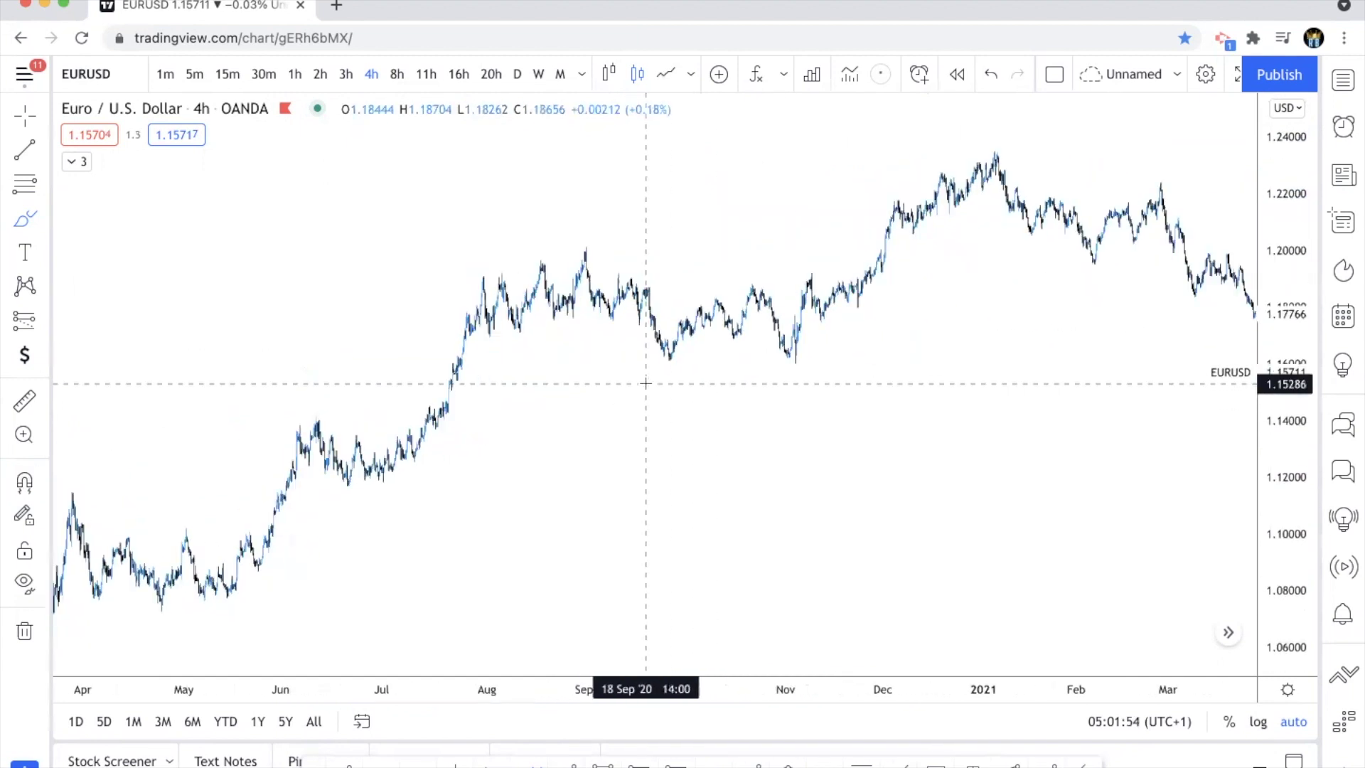
Step: Sketch a downward curve from the January 2021 peak and undo it
scroll(646, 383, "right", 3)
left_click_drag(881, 161, 1024, 324)
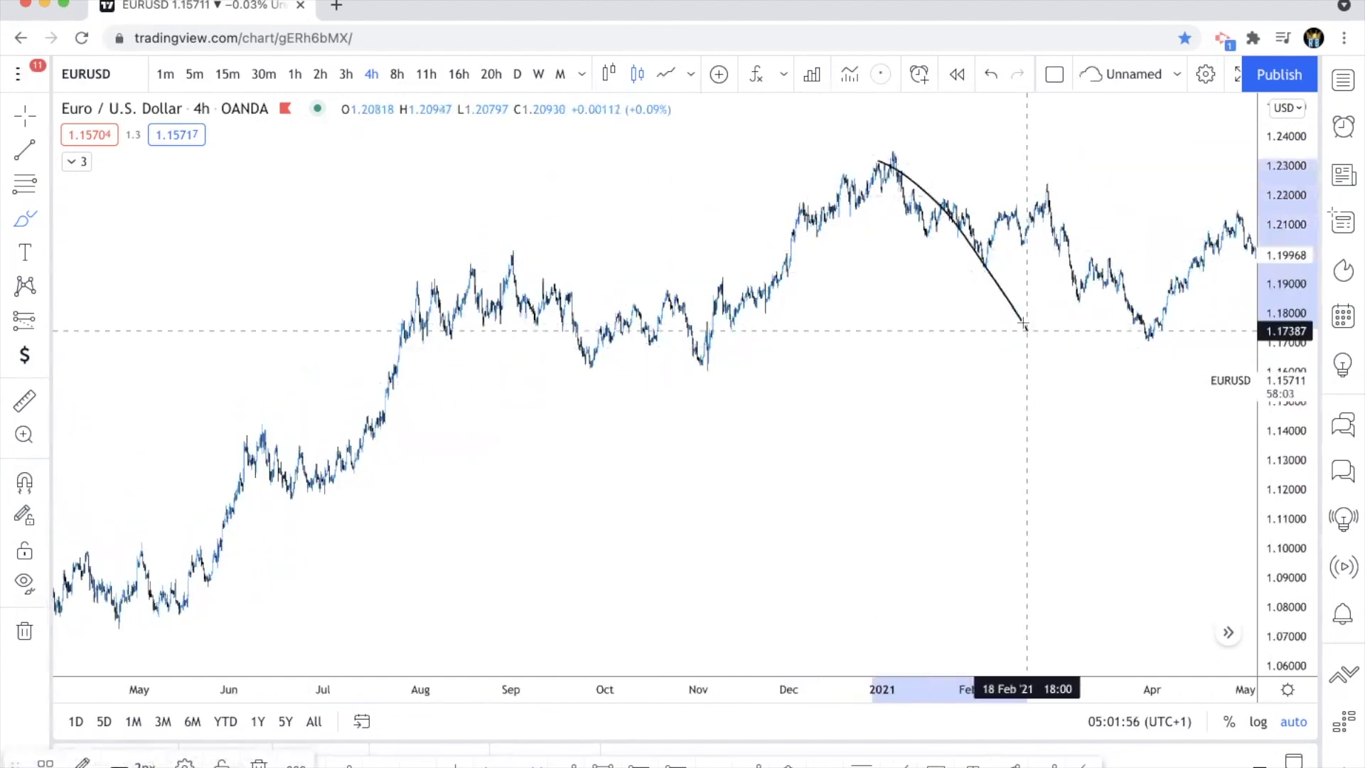
key("super+z")
Step: Draw one rectangle over the November–December 2020 rally and another across its base, from about 1.161 to 1.172 into April 2021
scroll(1023, 323, "right", 3)
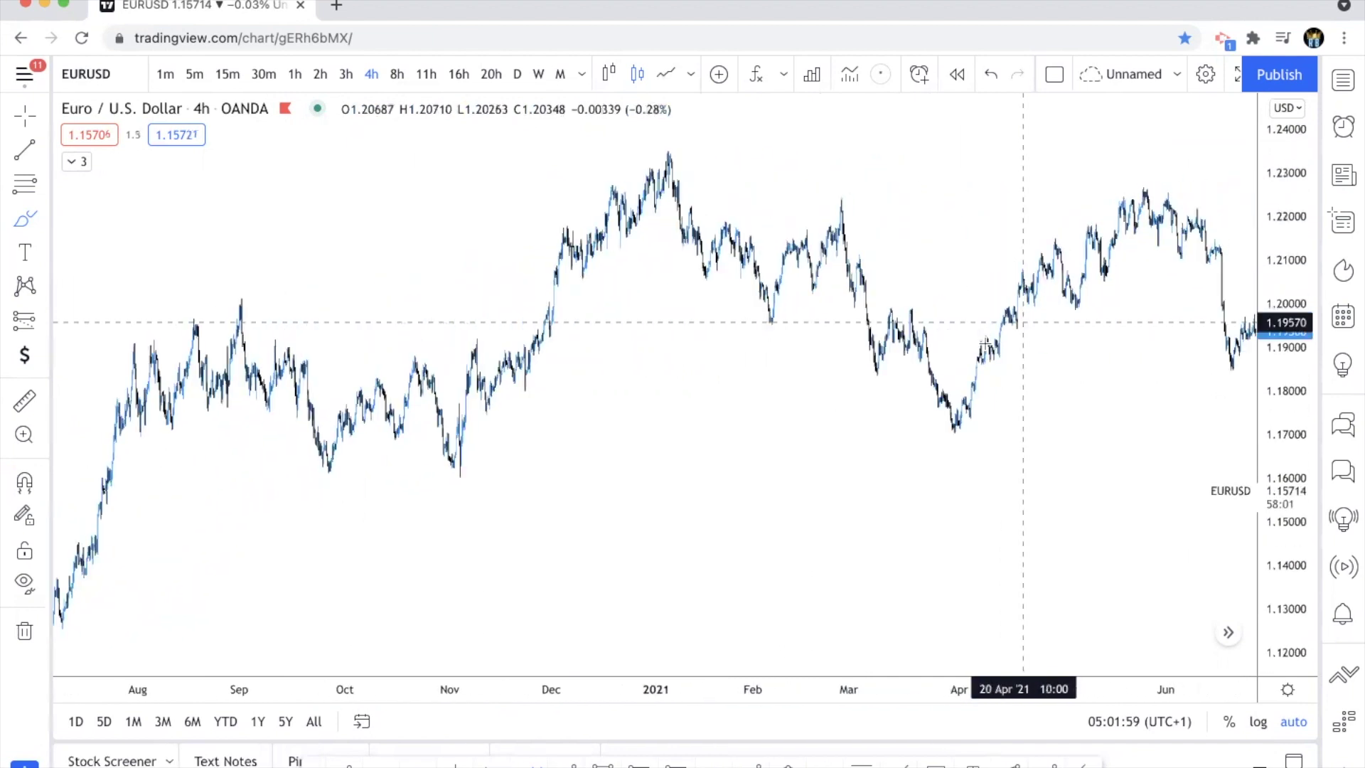
key("alt+shift+r")
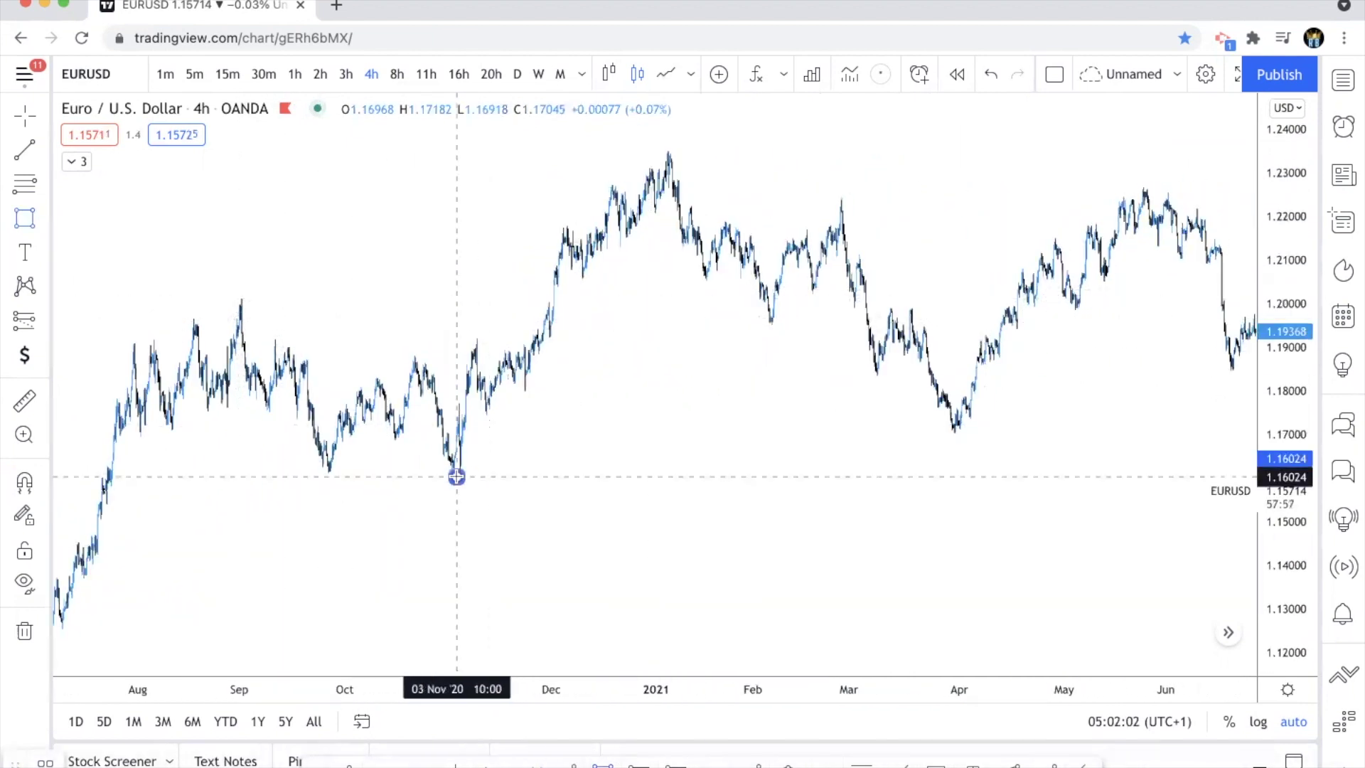
left_click_drag(456, 476, 635, 154)
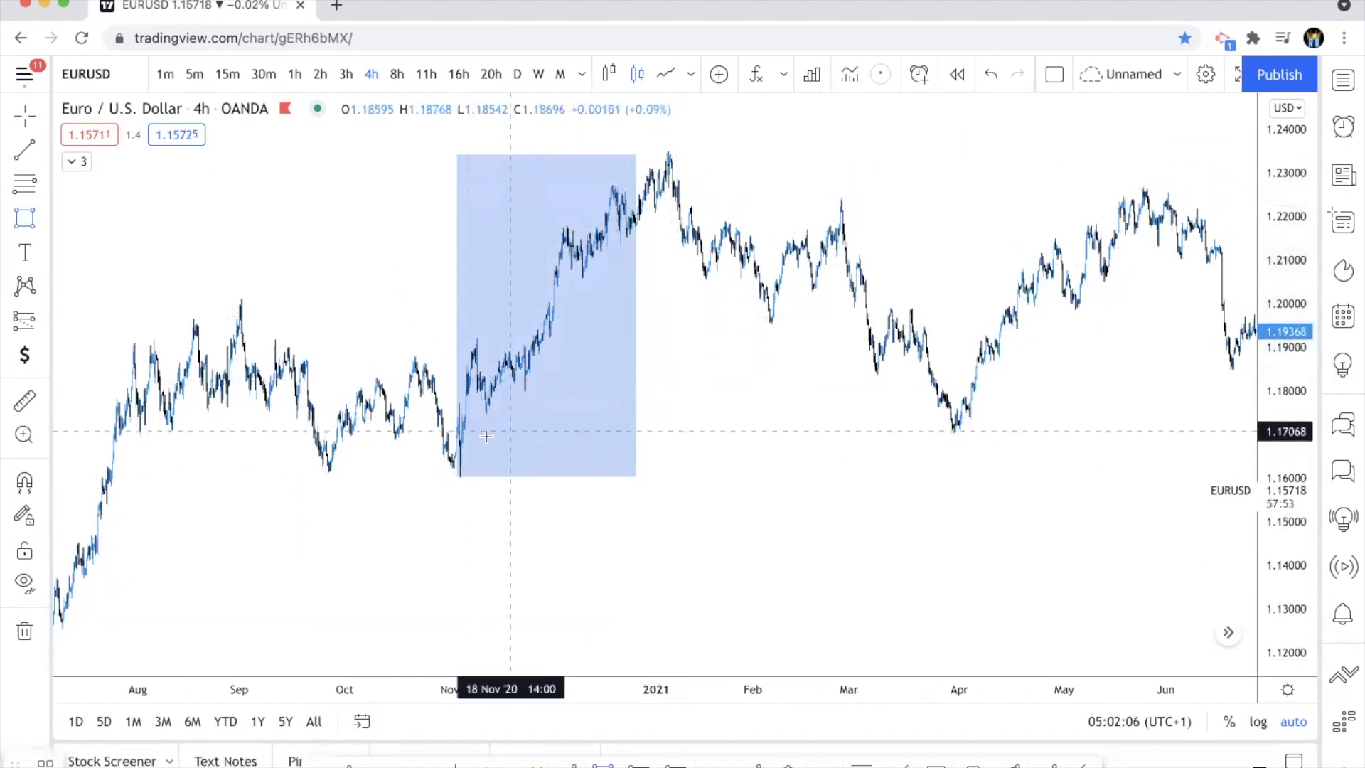
mouse_move(441, 427)
left_mouse_down()
mouse_move(493, 449)
mouse_move(1031, 472)
left_mouse_up()
left_click(820, 510)
scroll(901, 497, "up", 1)
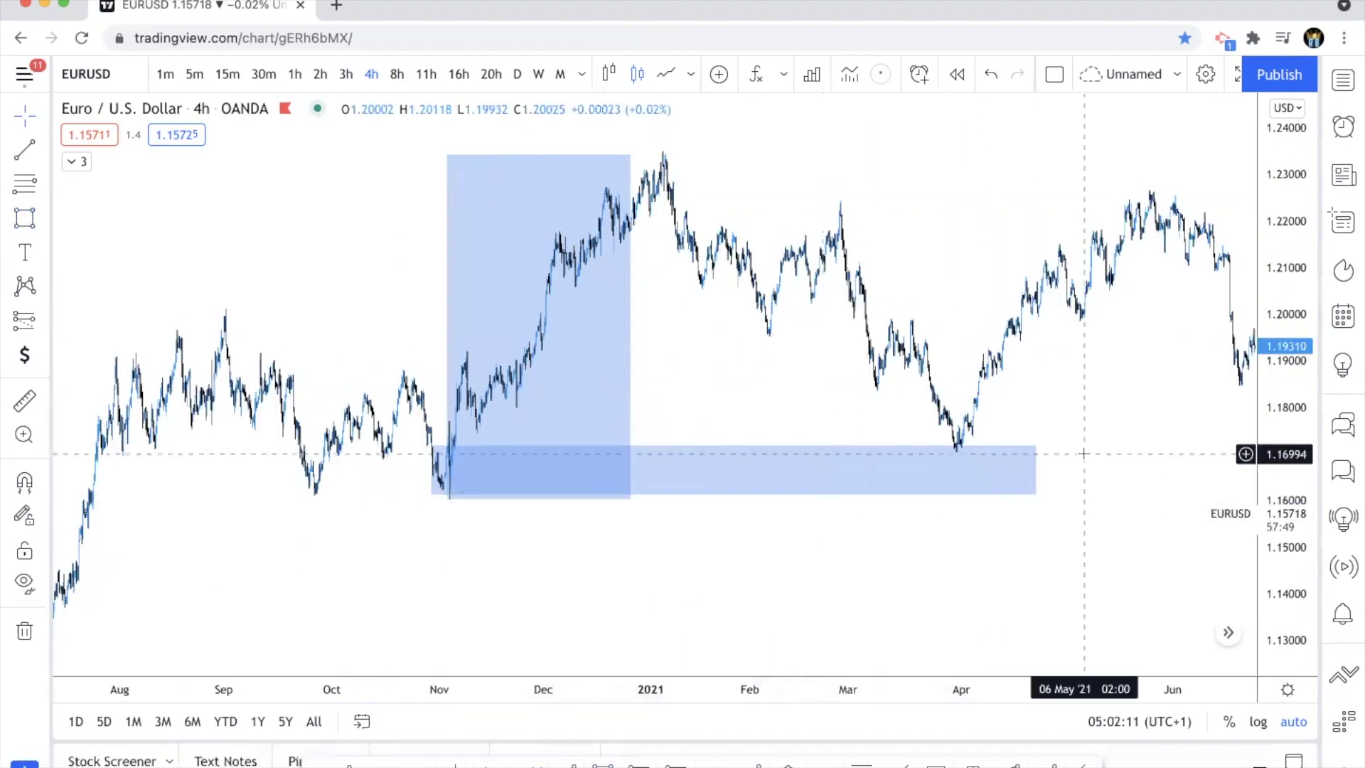
Step: Change the background color of the horizontal zone rectangle at the rally's base to black
left_click(1042, 469)
double_click(1042, 469)
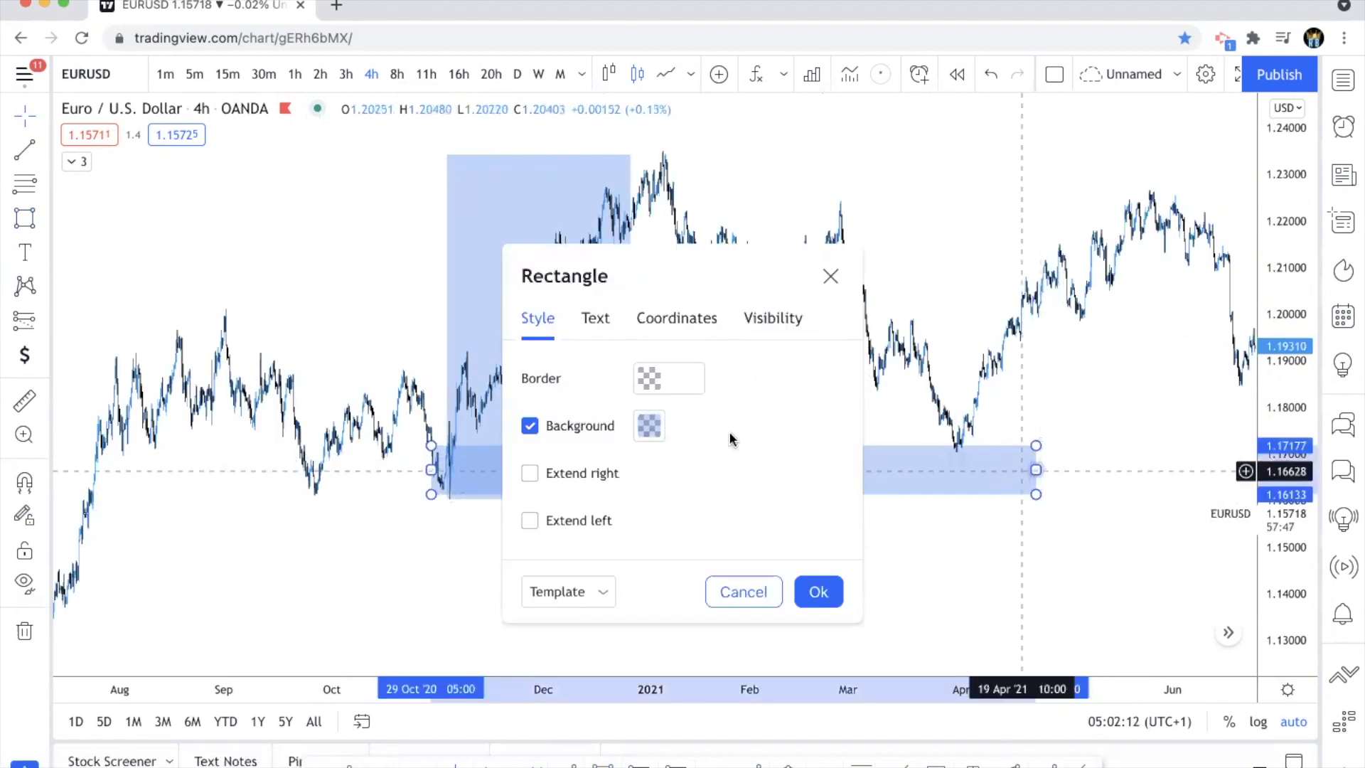
left_click(649, 425)
left_click(849, 464)
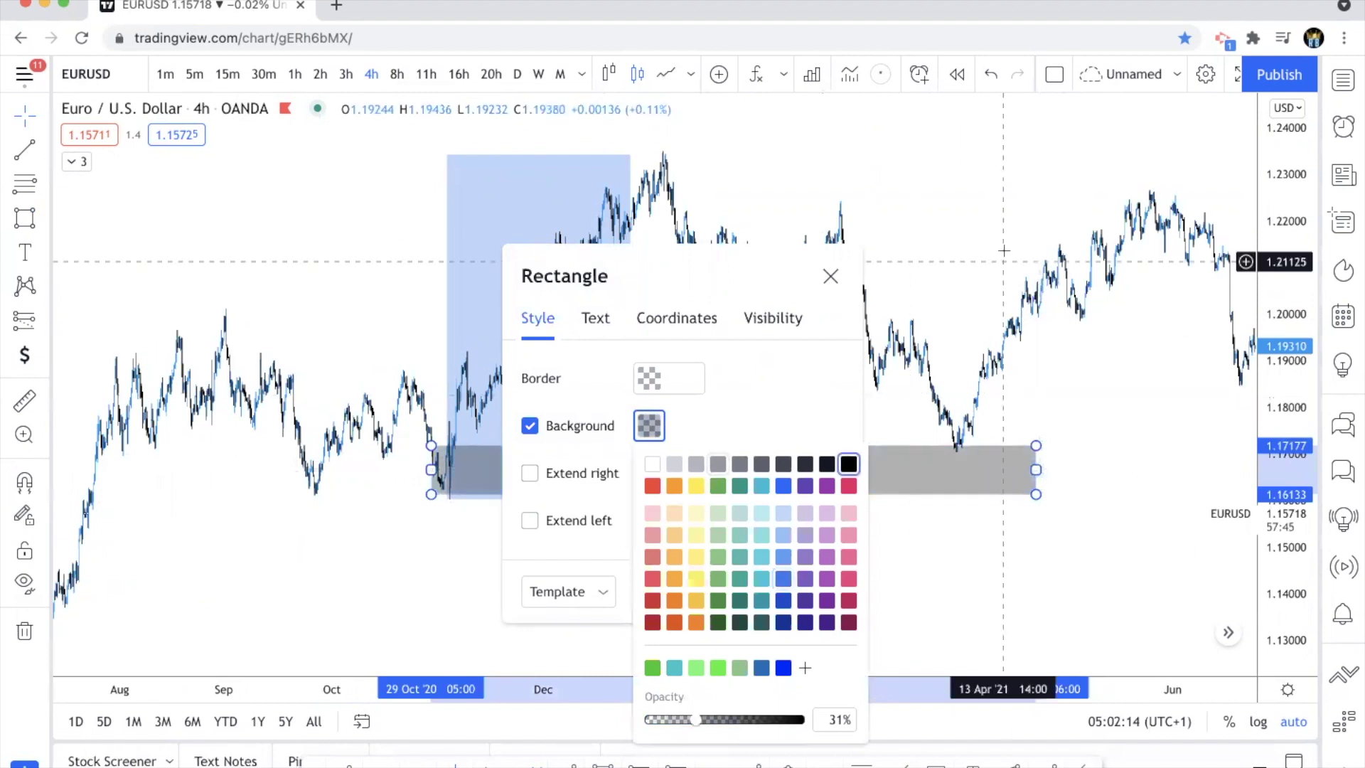
left_click(1002, 250)
Step: Extend the end of the grey zone rectangle to about mid-June 2021
scroll(1002, 249, "up", 2)
left_click(933, 555)
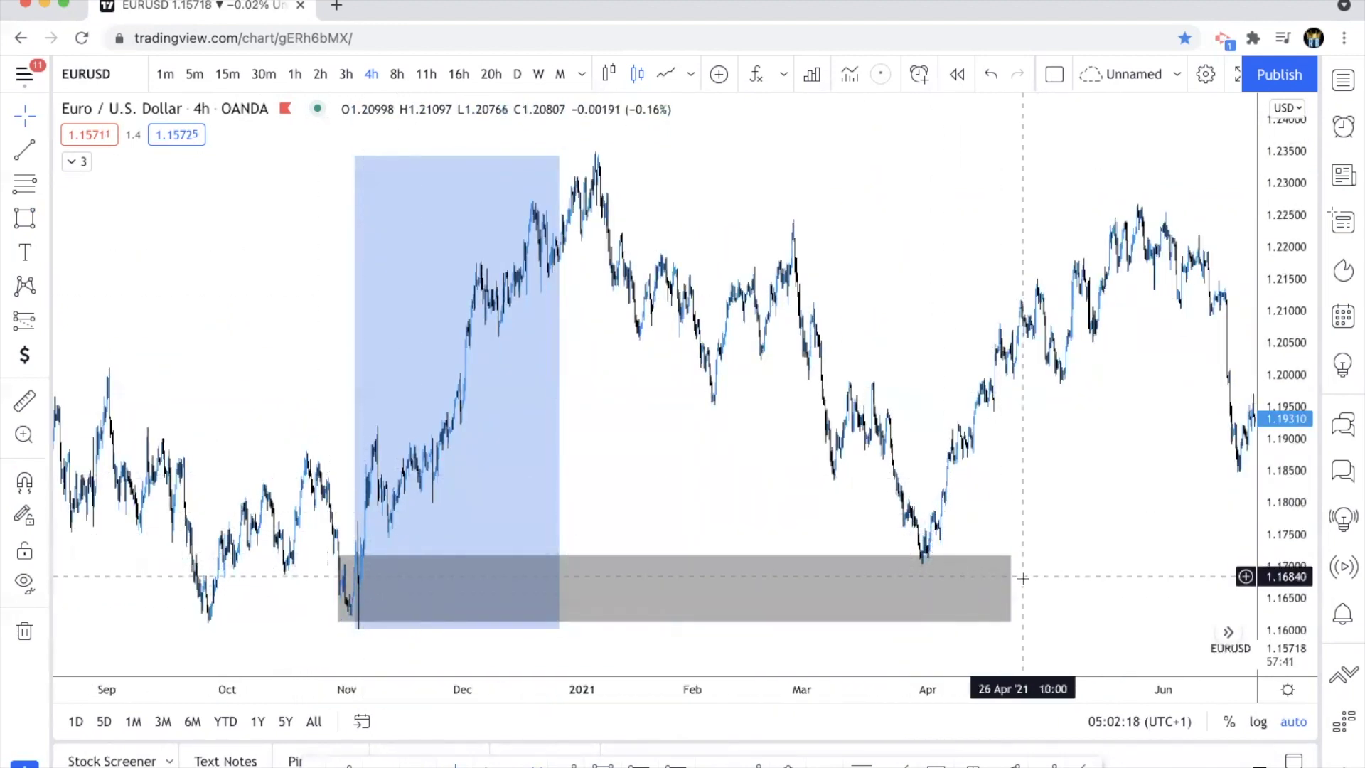
left_click_drag(1010, 590, 1213, 555)
scroll(888, 515, "right", 2)
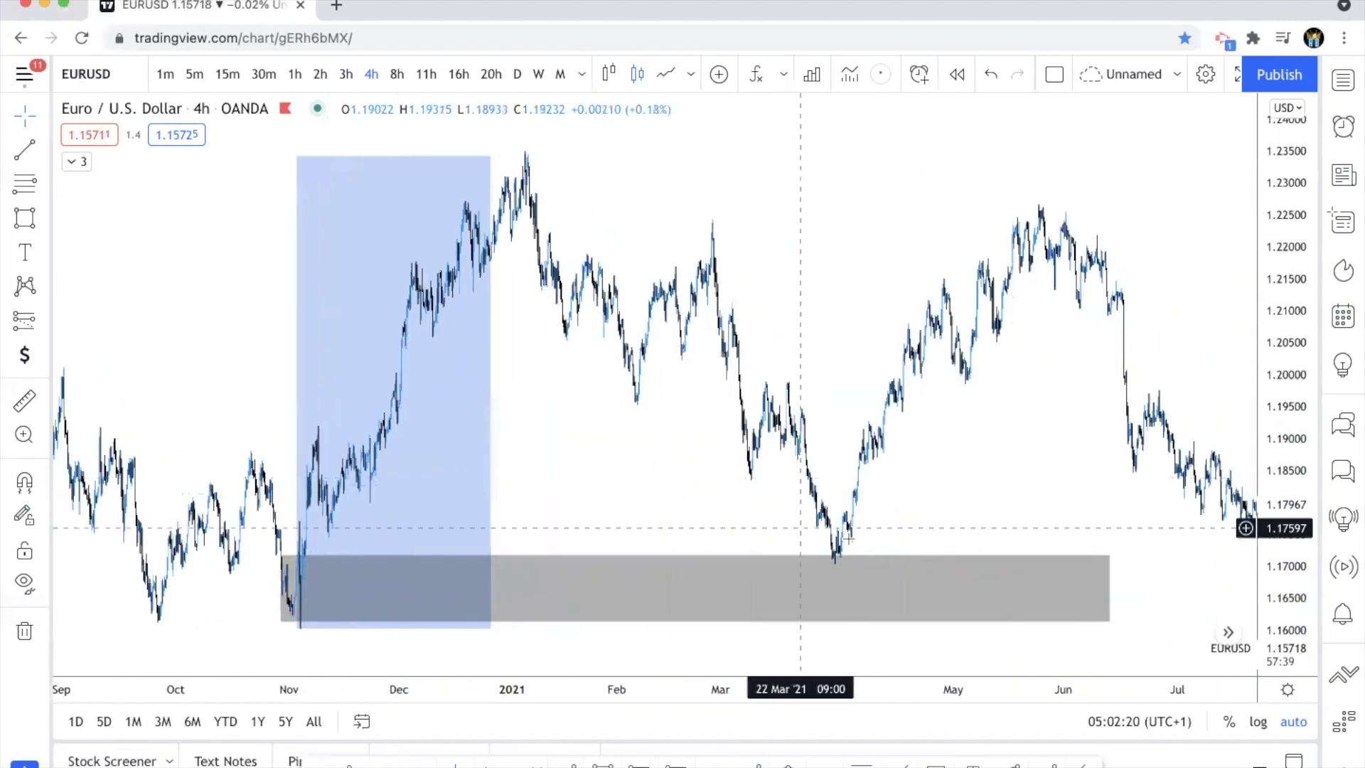
Step: Place a copy of the grey zone rectangle at the base of the July 2020 rally, from about 1.118 to 1.128
scroll(1093, 265, "down", 5)
scroll(1082, 263, "right", 3)
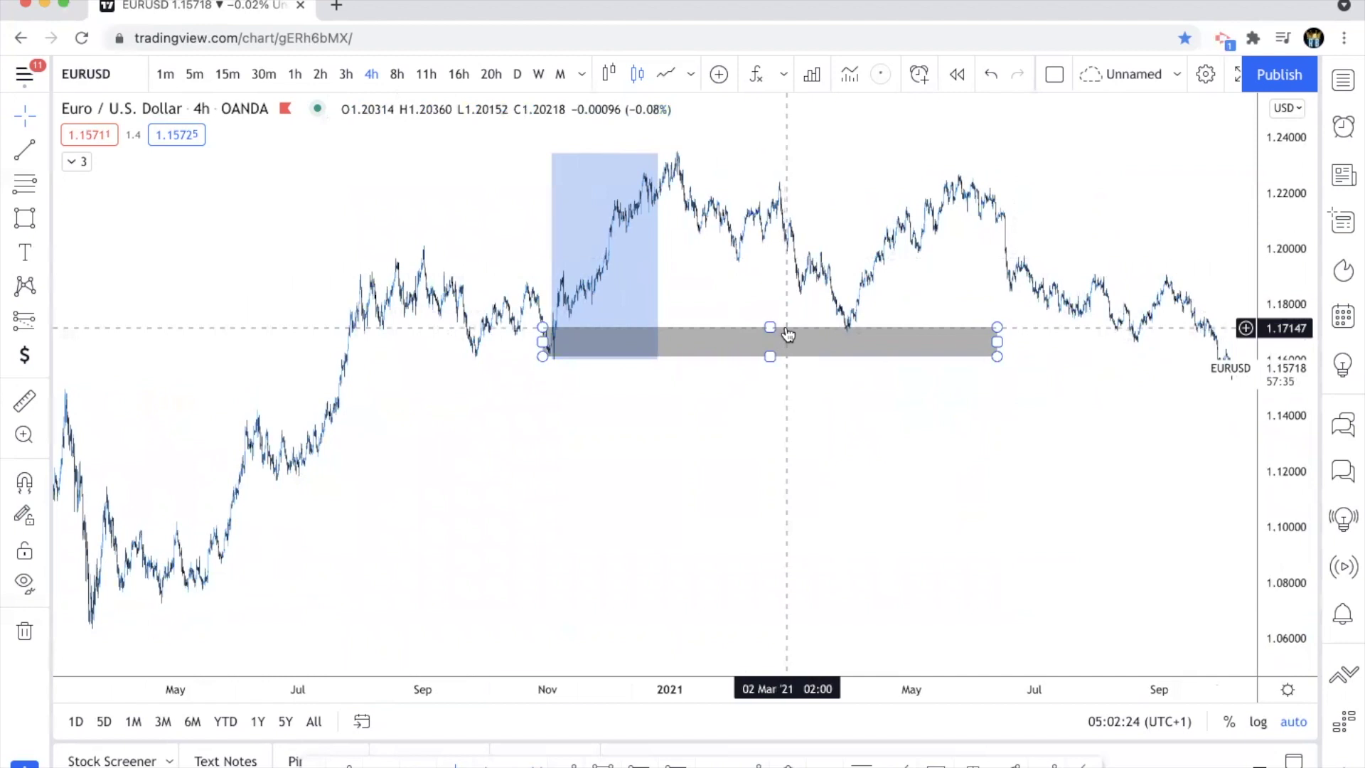
left_click(788, 334)
left_click_drag(788, 334, 550, 460)
left_click(471, 398)
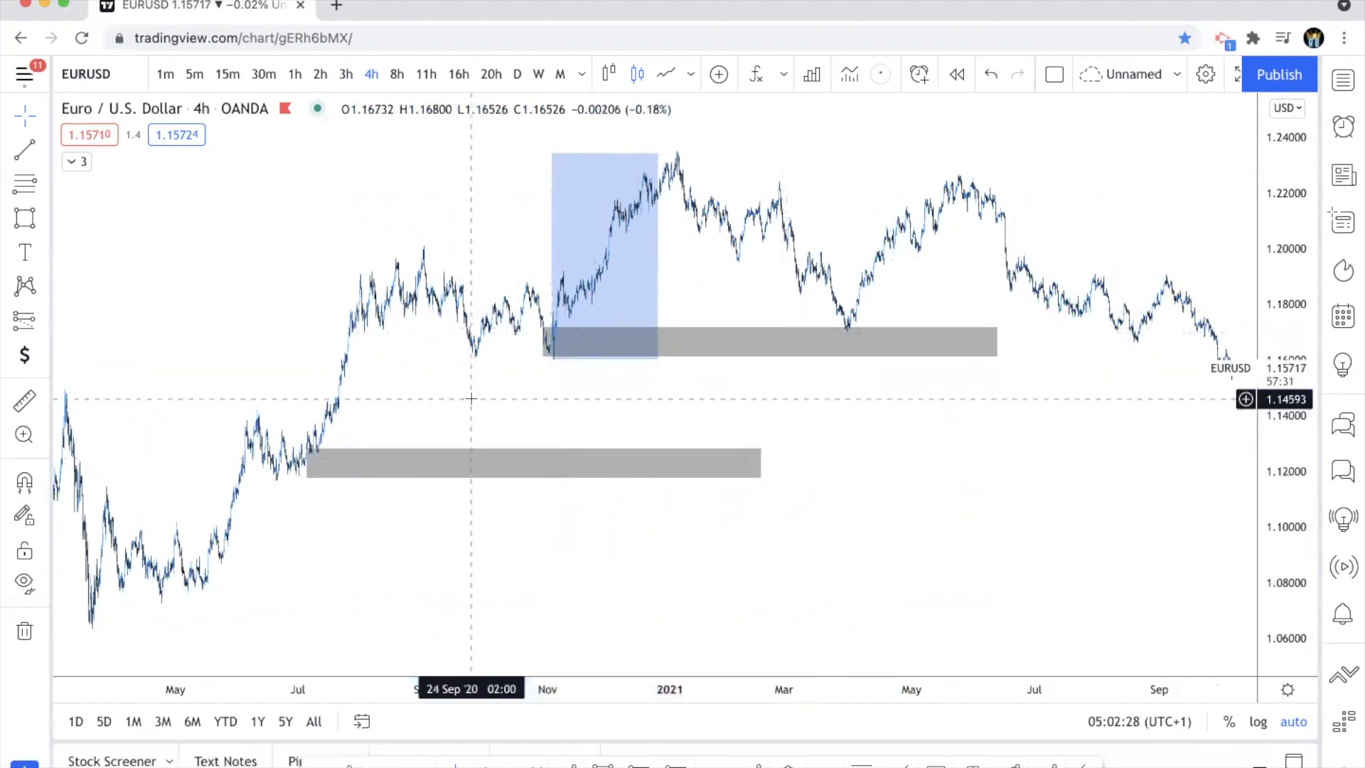
Step: Place another copy of the grey zone rectangle at the base of the May 2020 rally, at about 1.08 to 1.09
scroll(471, 399, "up", 5)
scroll(483, 426, "down", 3)
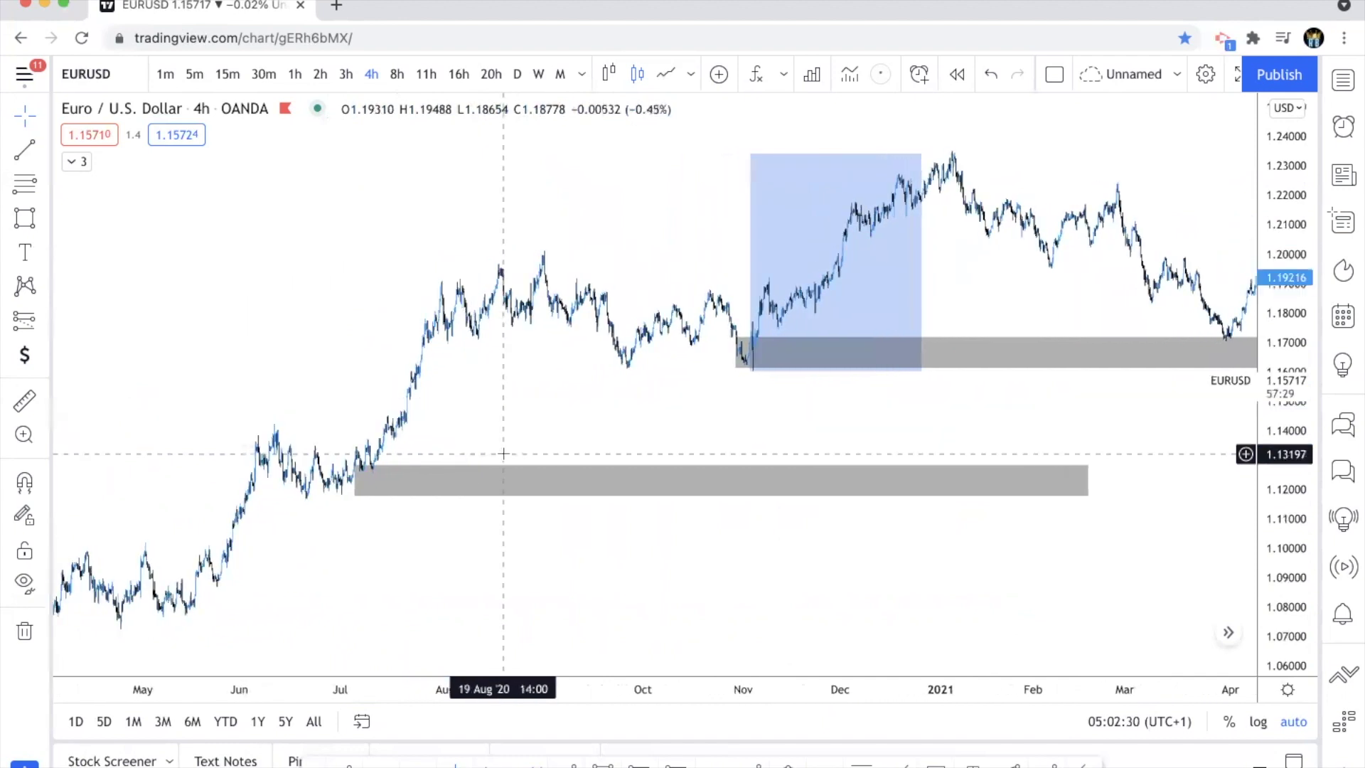
left_click(517, 453)
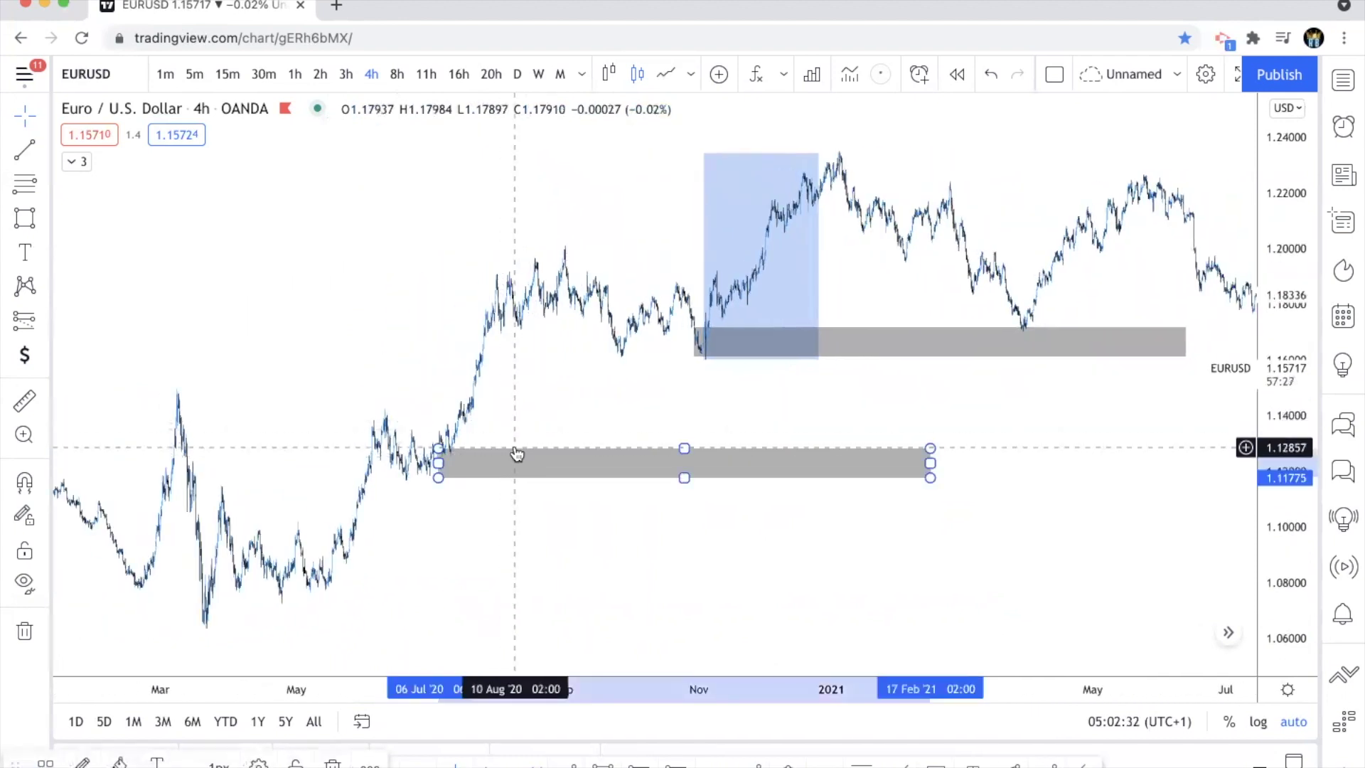
left_click_drag(516, 454, 409, 568)
left_click(417, 524)
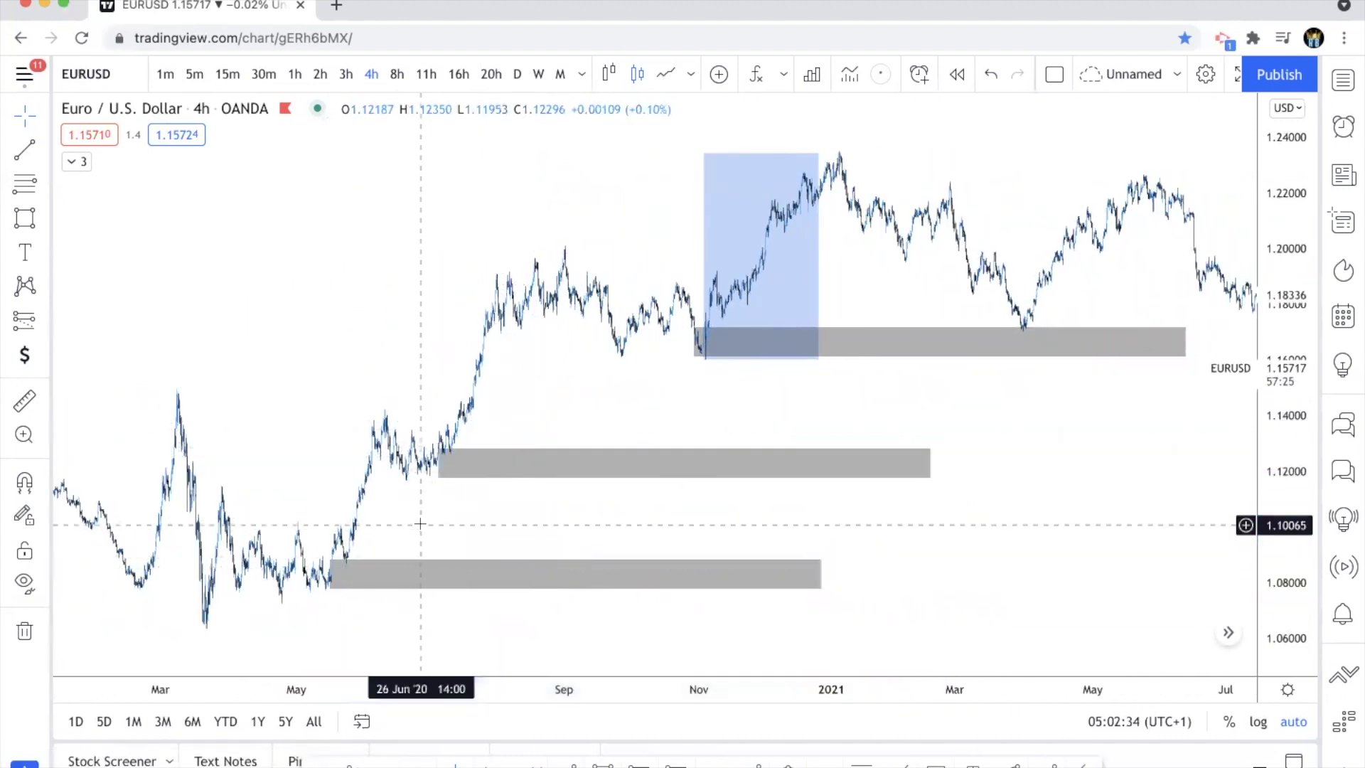
Step: Circle the rallies rising from the three grey zones with freehand brush loops
scroll(506, 640, "up", 2)
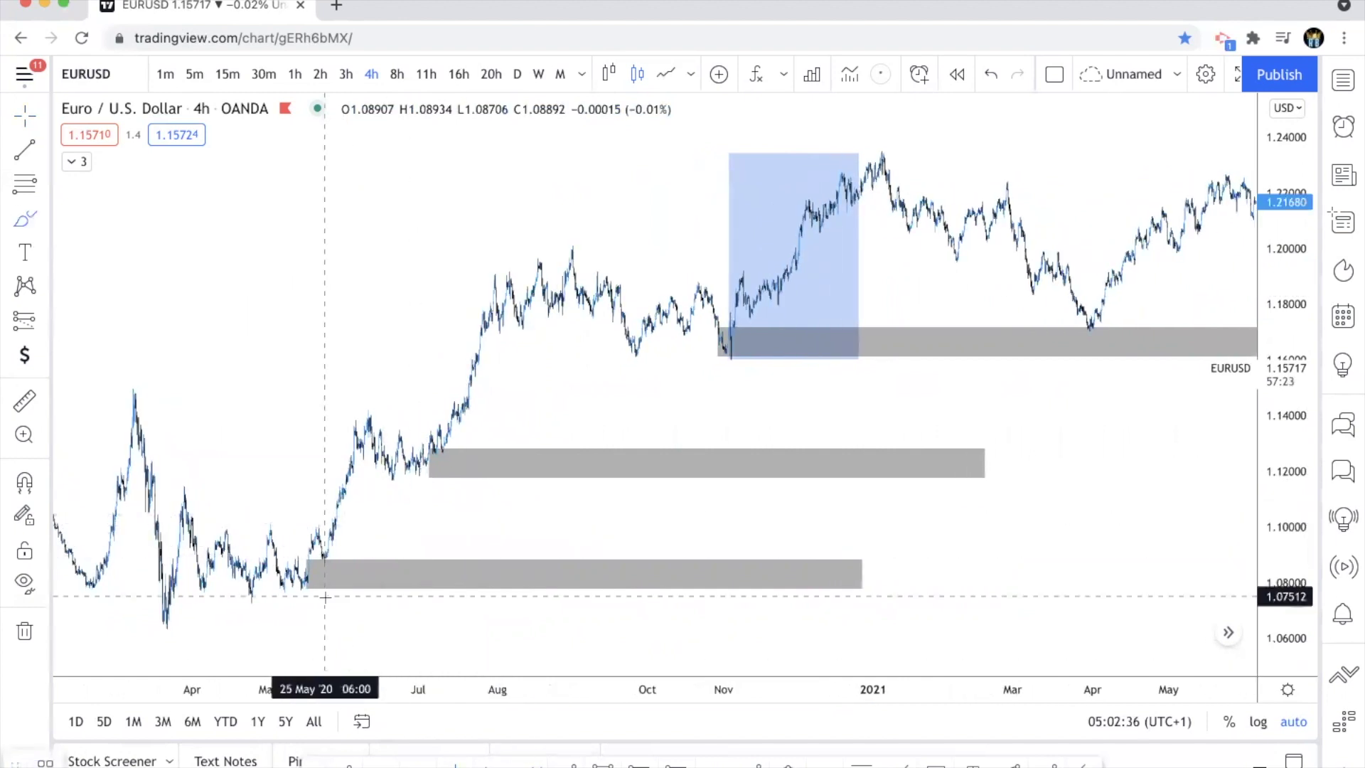
mouse_move(325, 597)
left_mouse_down()
mouse_move(381, 402)
mouse_move(308, 488)
left_mouse_up()
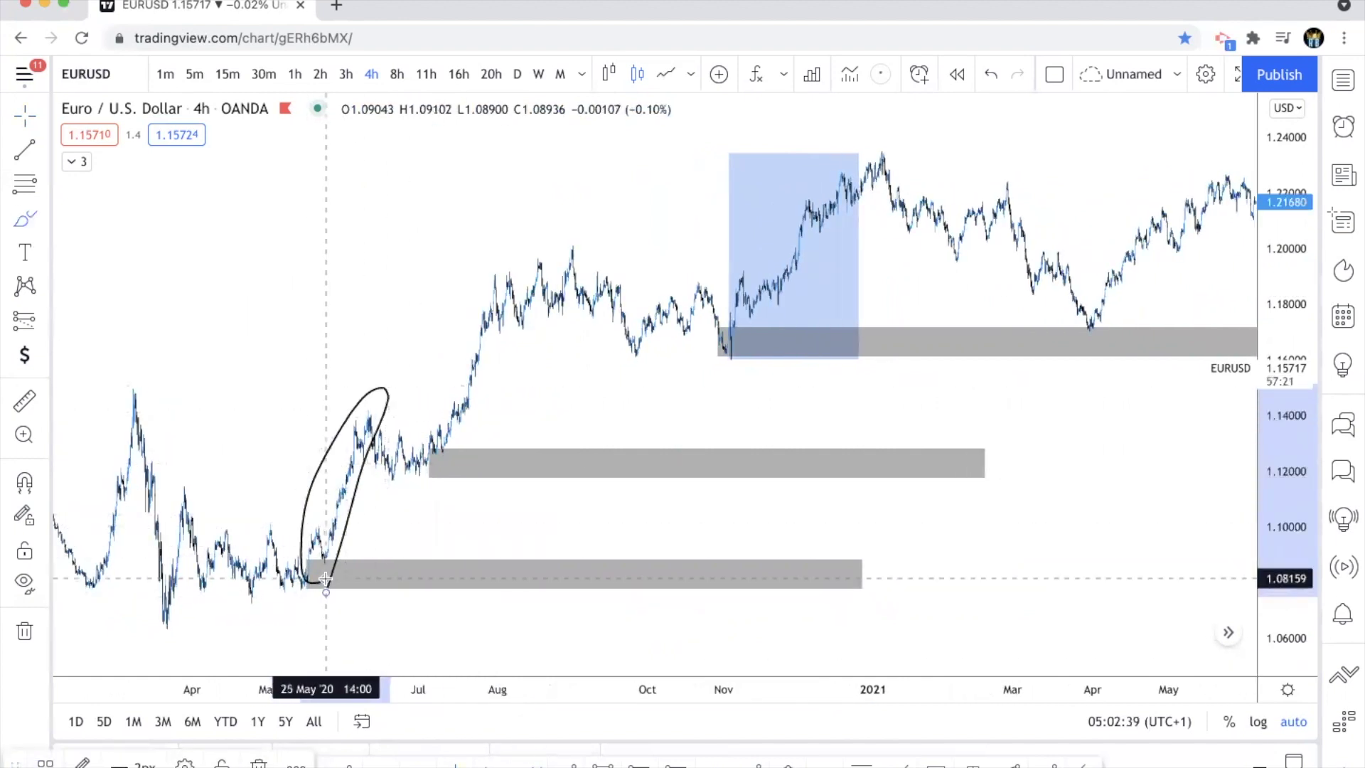
mouse_move(439, 471)
left_mouse_down()
mouse_move(511, 344)
mouse_move(448, 463)
left_mouse_up()
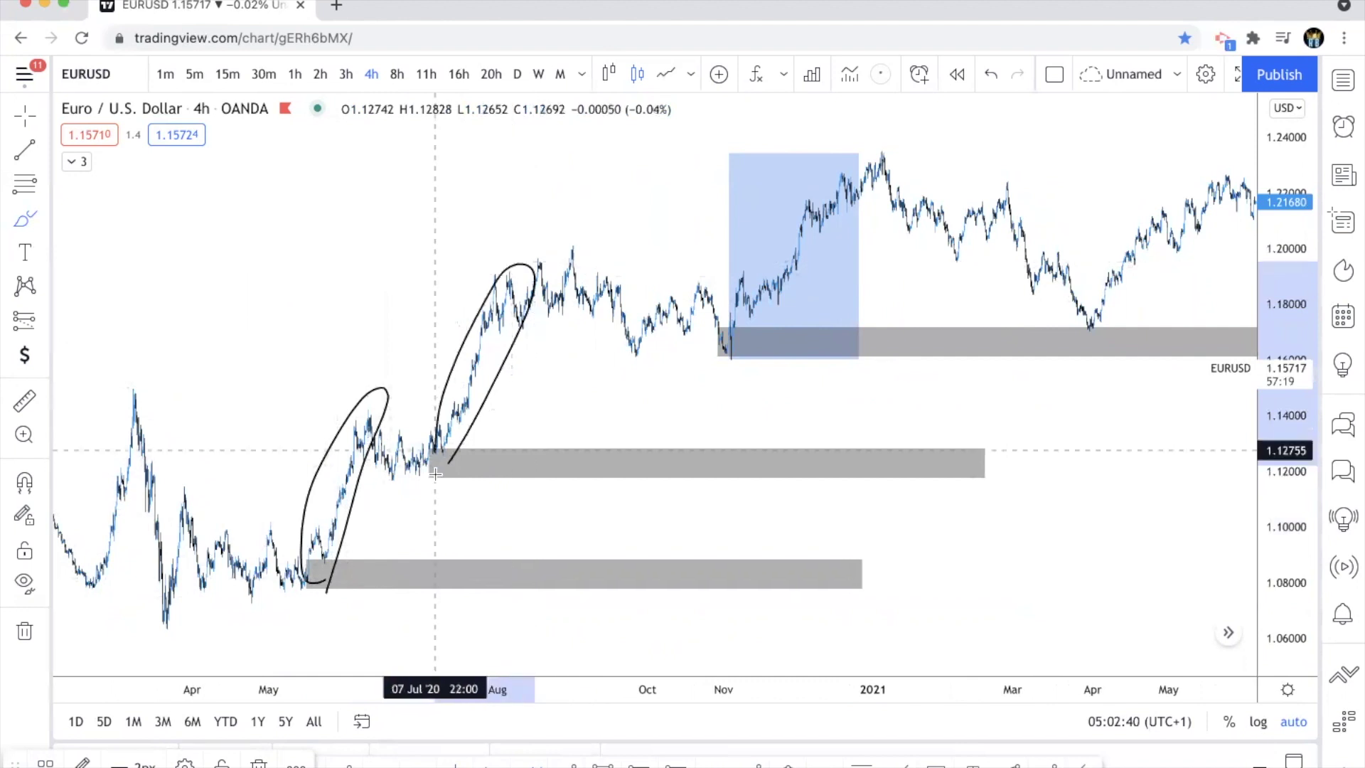
mouse_move(768, 352)
left_mouse_down()
mouse_move(848, 236)
mouse_move(757, 316)
left_mouse_up()
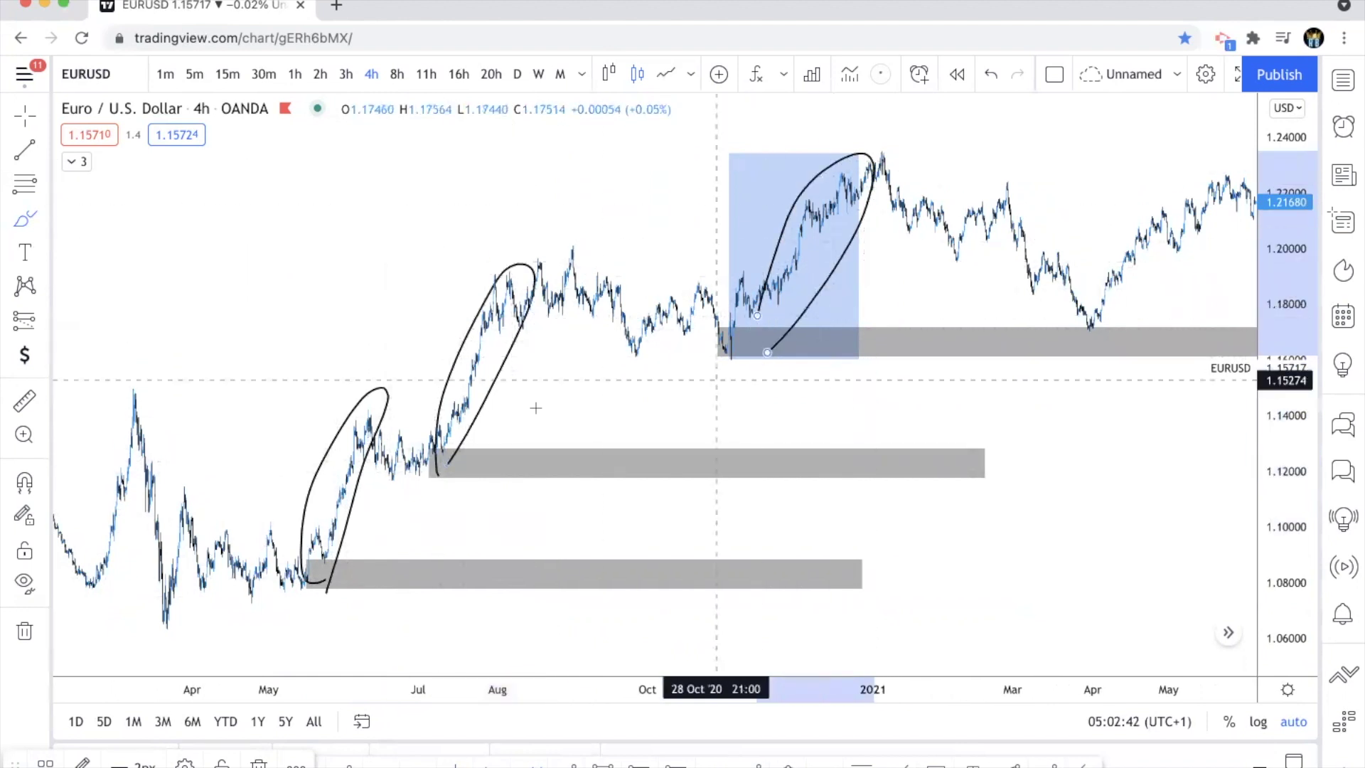
Step: Sketch a curved arrow from the September 2020 high down to the middle grey zone, and undo all the brush drawings
mouse_move(562, 286)
left_mouse_down()
mouse_move(670, 326)
mouse_move(764, 412)
mouse_move(780, 449)
left_mouse_up()
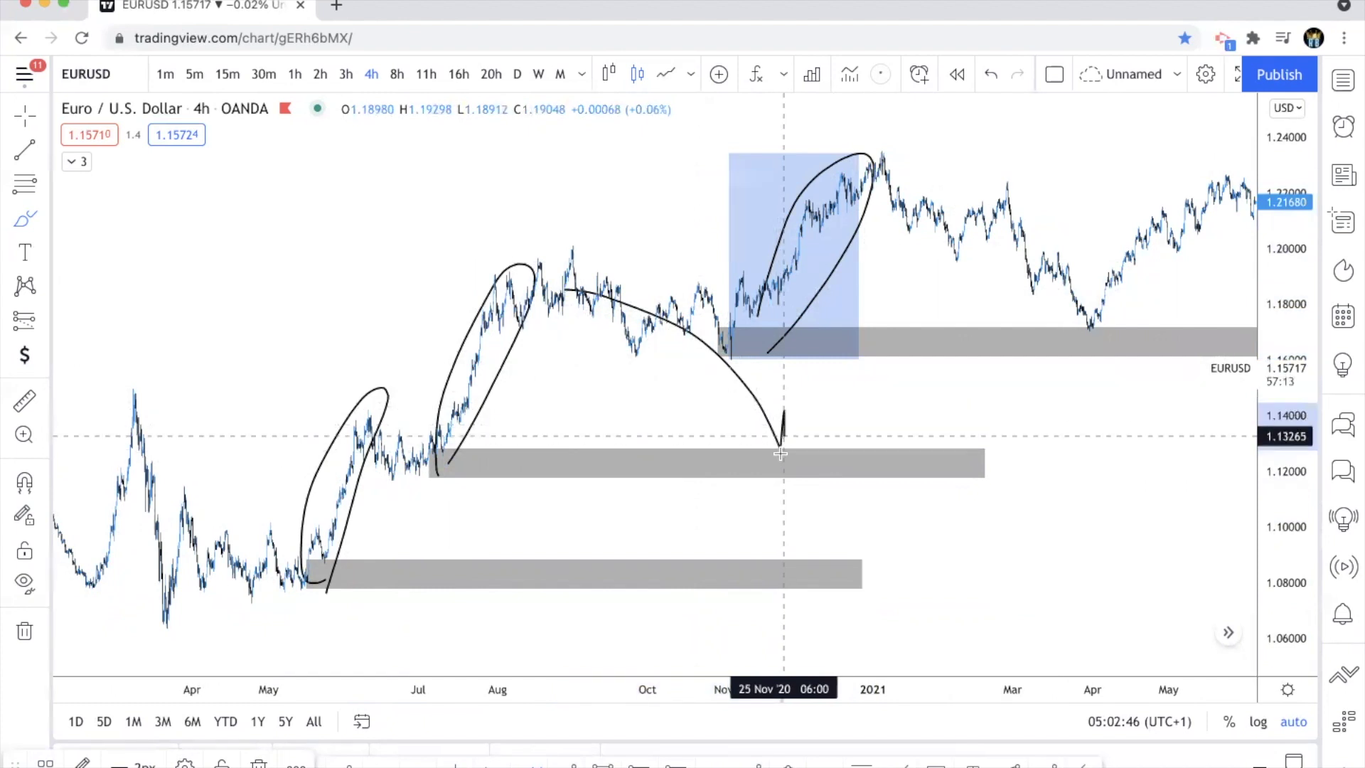
left_click(743, 434)
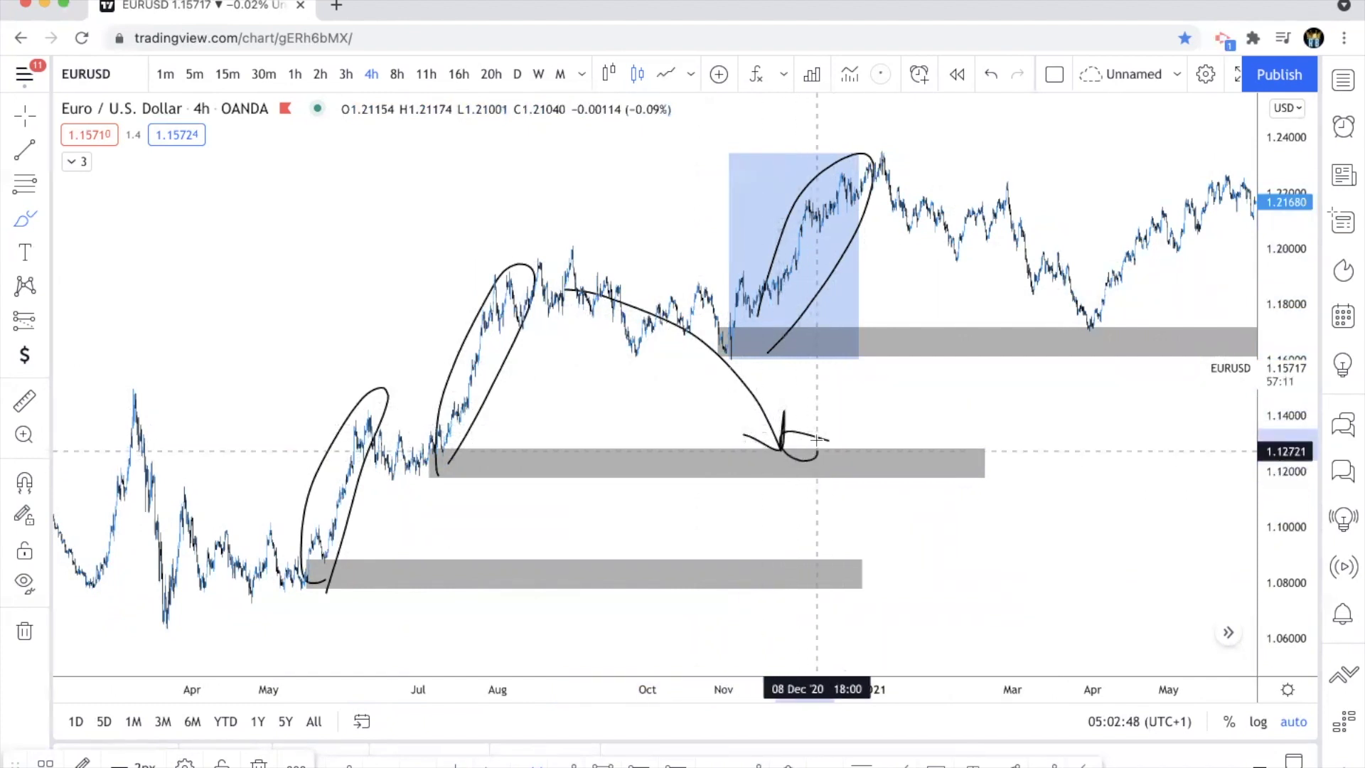
key("super+z")
key("super+z")
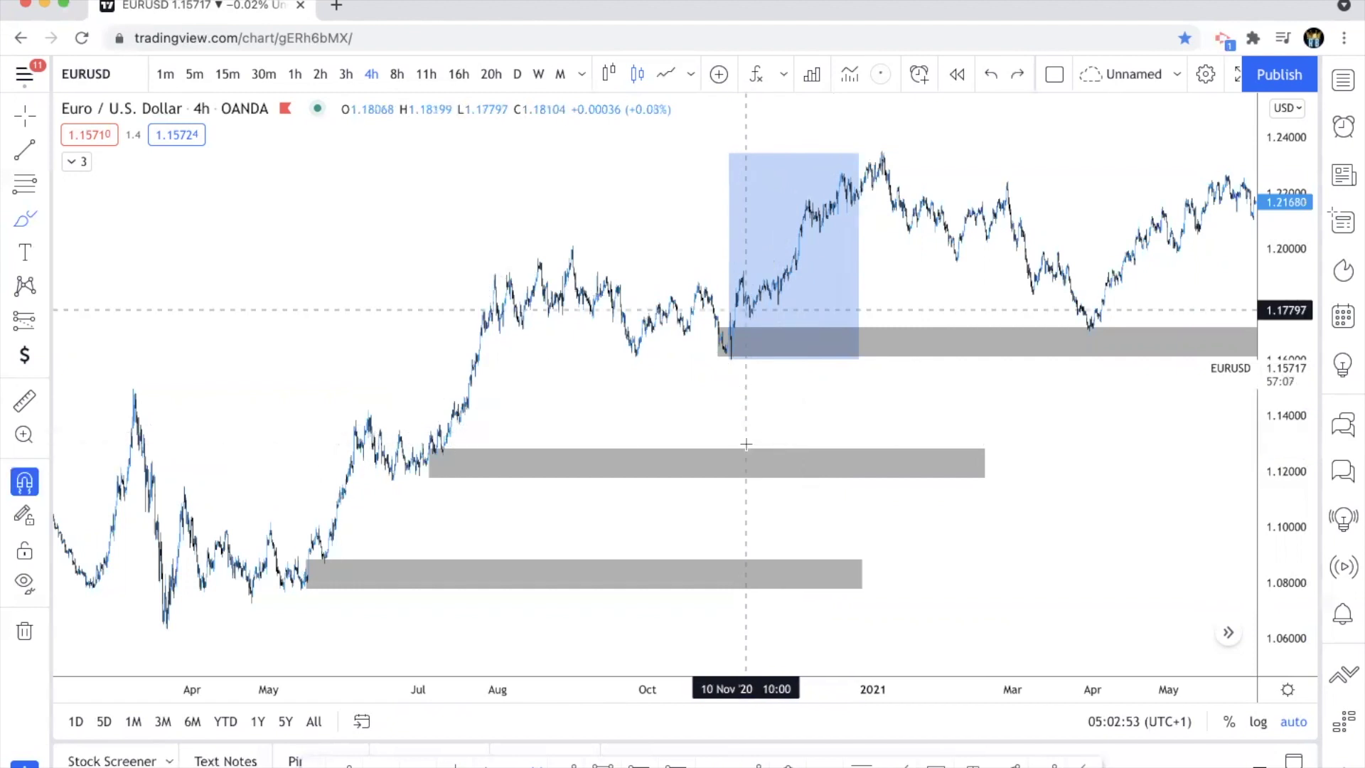
Step: Undo the zone copies, the grey zone and the blue rally rectangle until the chart is clear of drawings
scroll(745, 445, "right", 5)
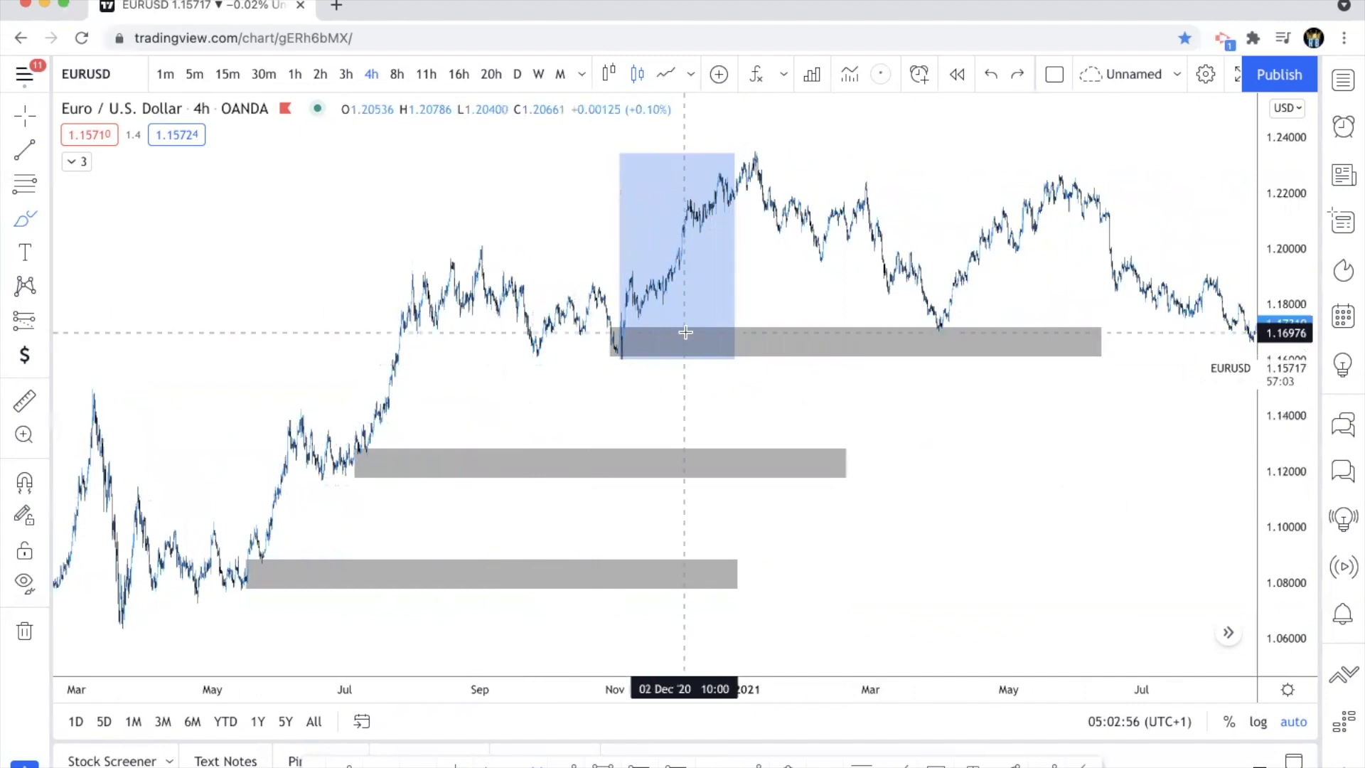
key("super+z")
key("super+z")
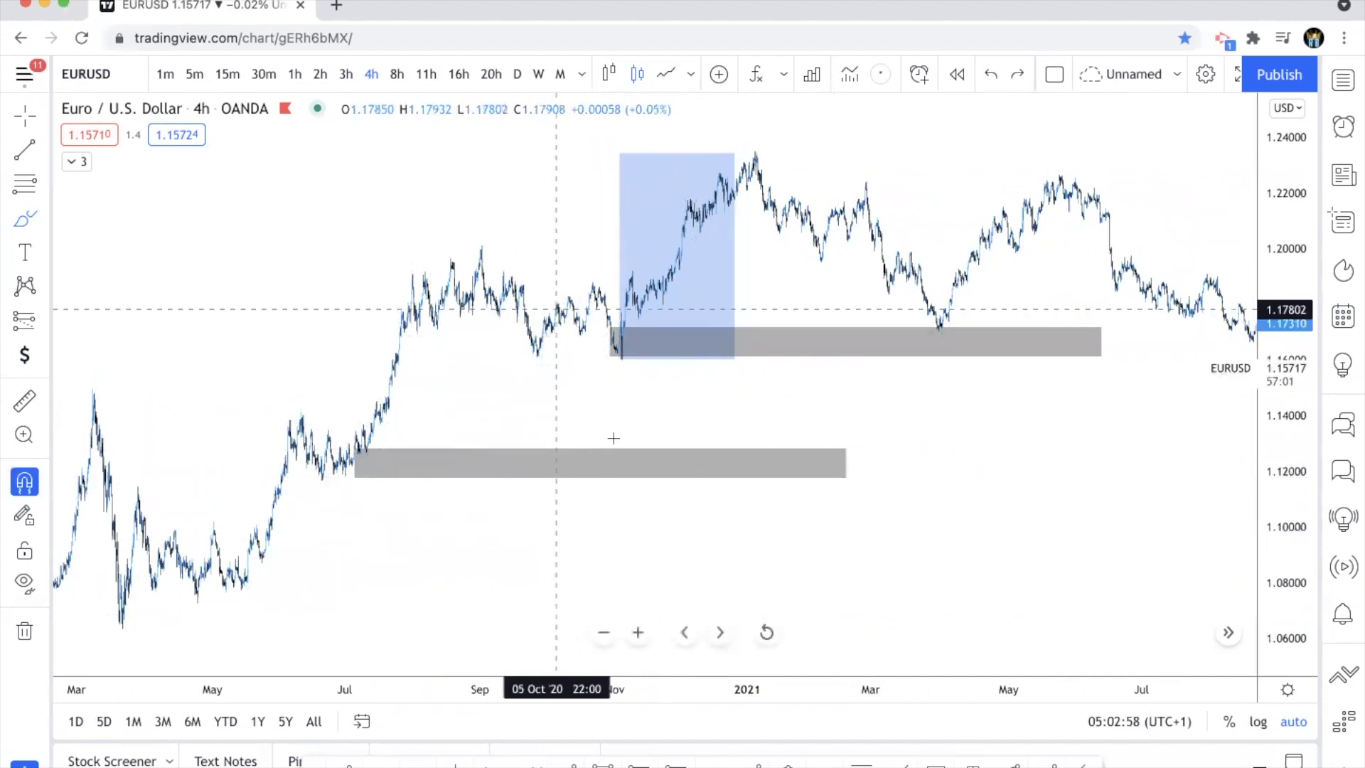
scroll(615, 432, "up", 4)
scroll(614, 432, "down", 2)
key("super+z")
key("super+z")
key("super+z")
key("super+z")
key("super+z")
scroll(613, 431, "down", 5)
key("super+w")
left_click(634, 302)
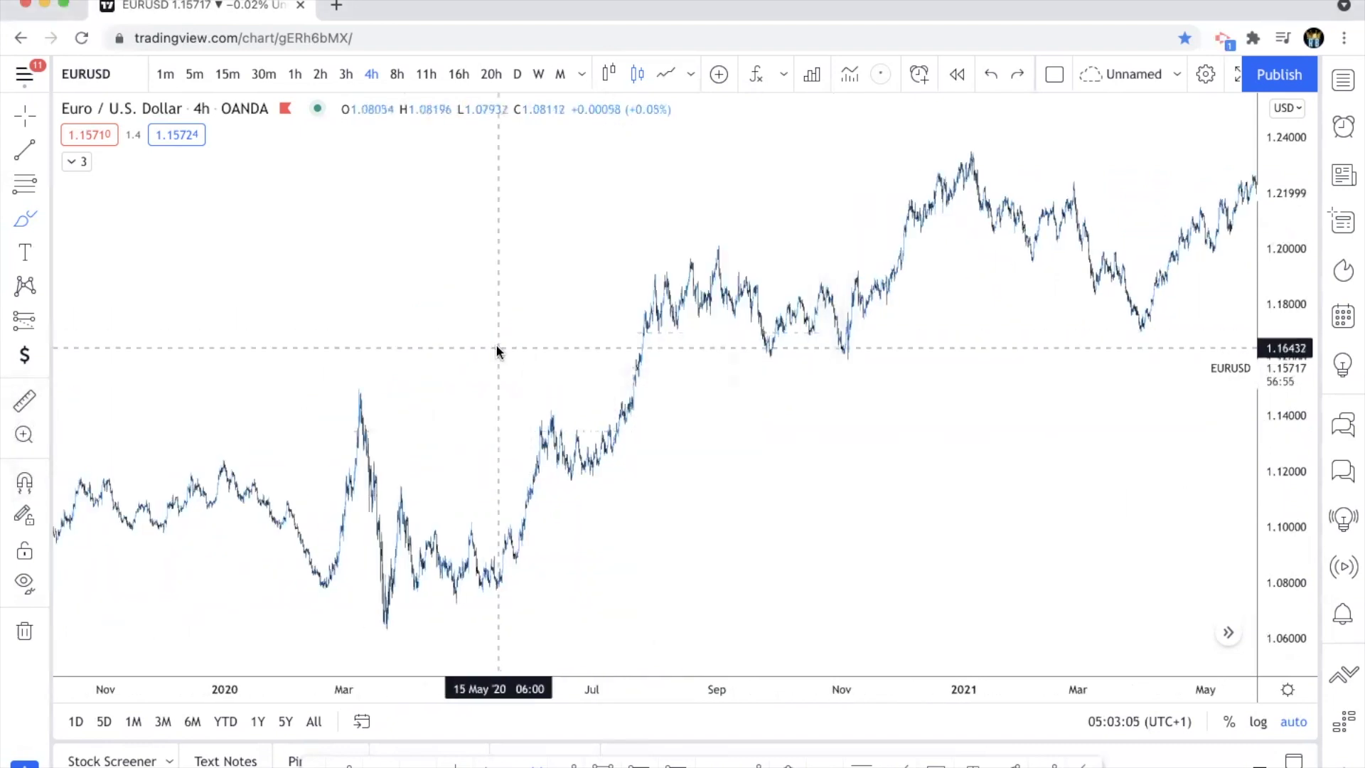
Step: Circle the downtrend from late 2018 to early 2020 with the brush, and undo the loop
scroll(497, 348, "left", 15)
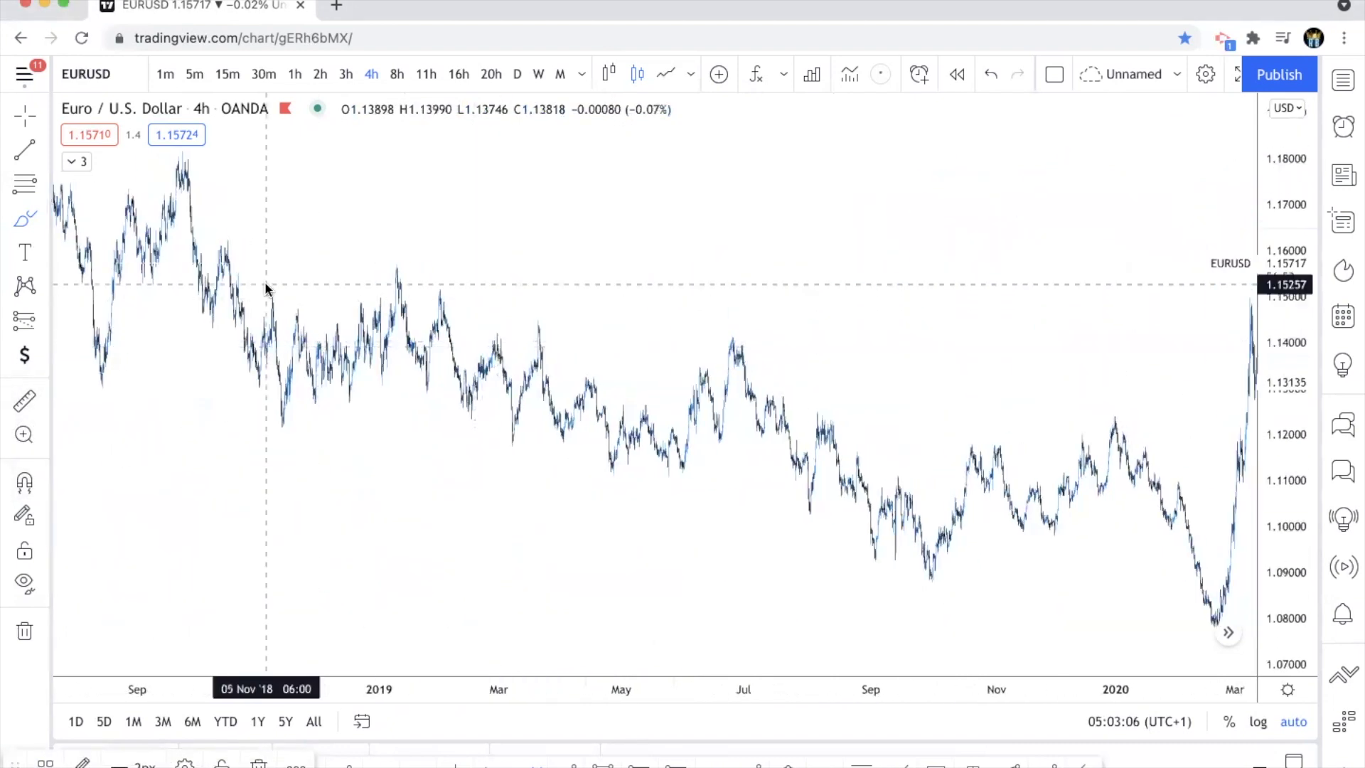
mouse_move(247, 182)
left_mouse_down()
mouse_move(1134, 526)
mouse_move(139, 338)
left_mouse_up()
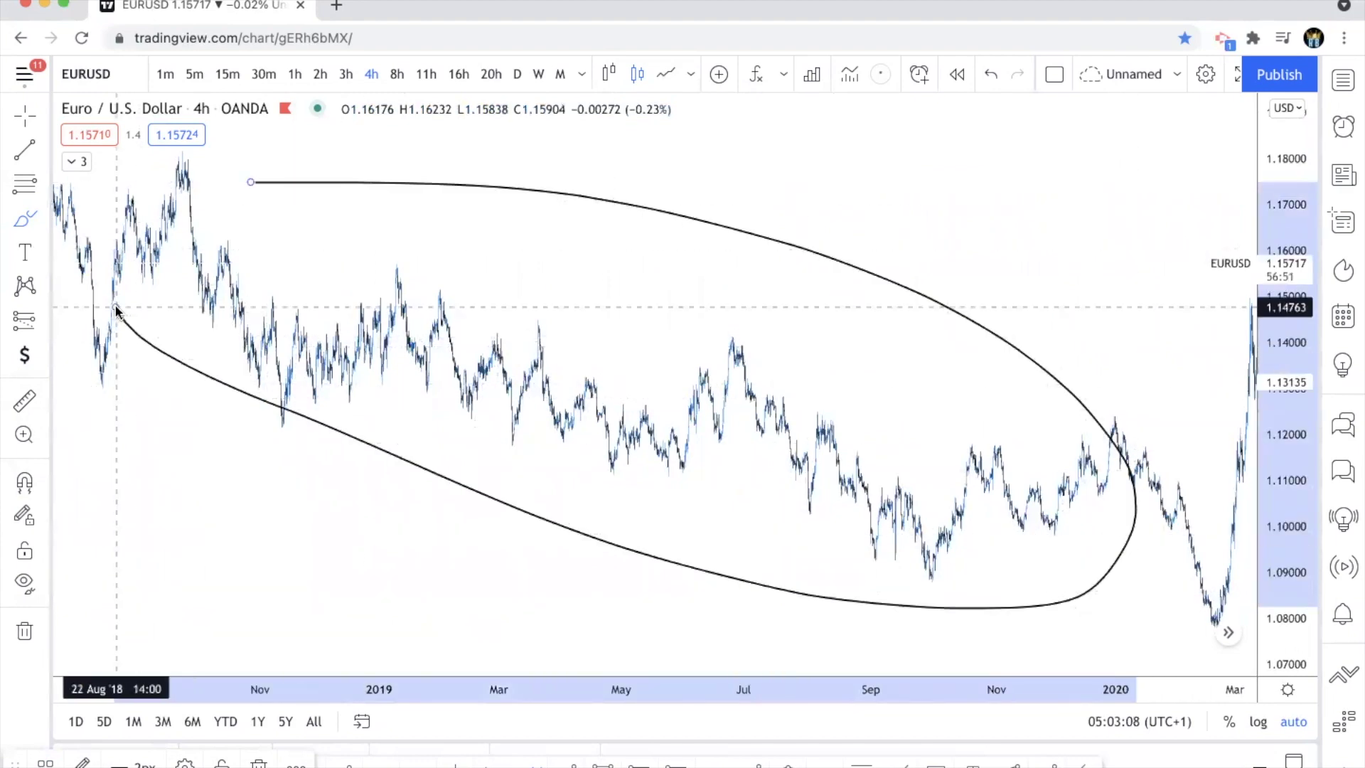
key("super+z")
Step: Sketch the decline from the September 2018 high to the November low and the break of the August low, and undo the strokes
scroll(516, 278, "left", 8)
scroll(515, 279, "left", 5)
scroll(515, 279, "right", 10)
scroll(516, 279, "up", 3)
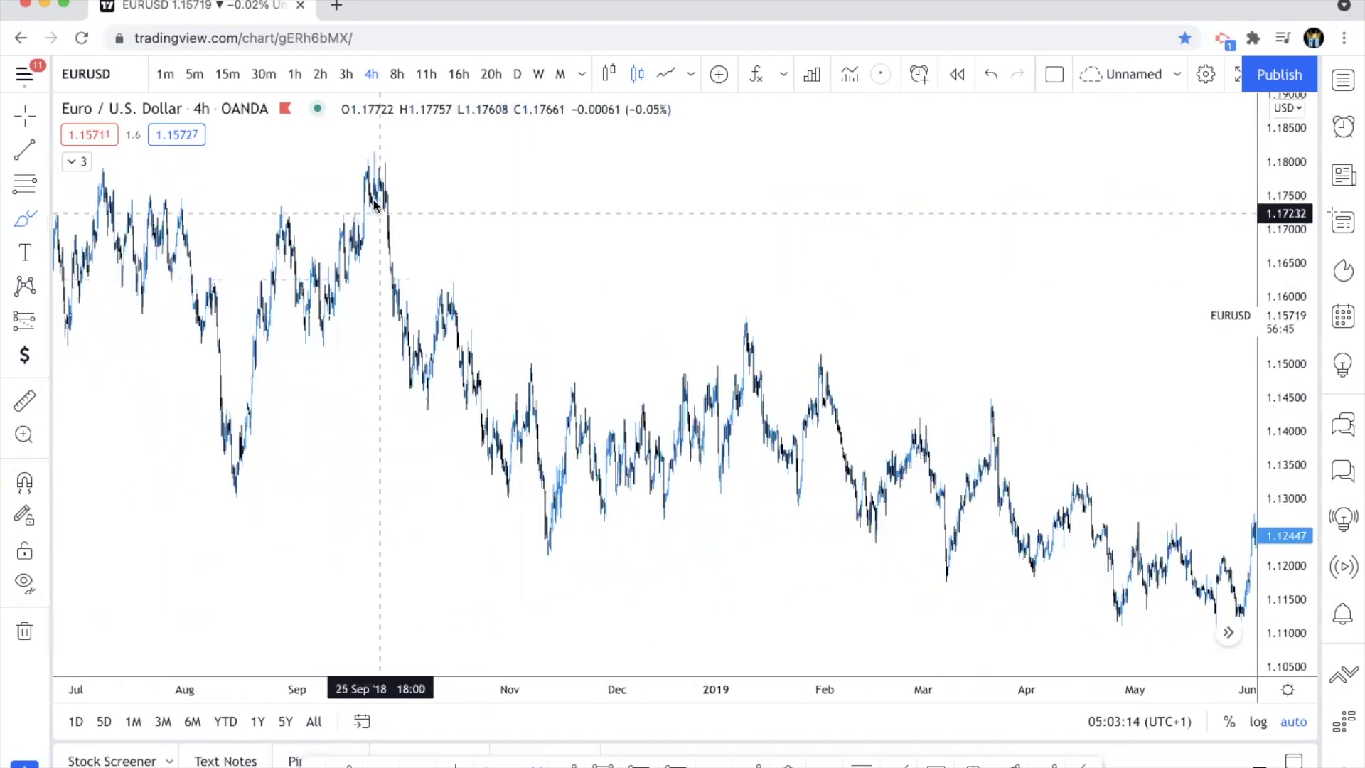
left_click_drag(374, 181, 551, 546)
left_click_drag(235, 485, 512, 489)
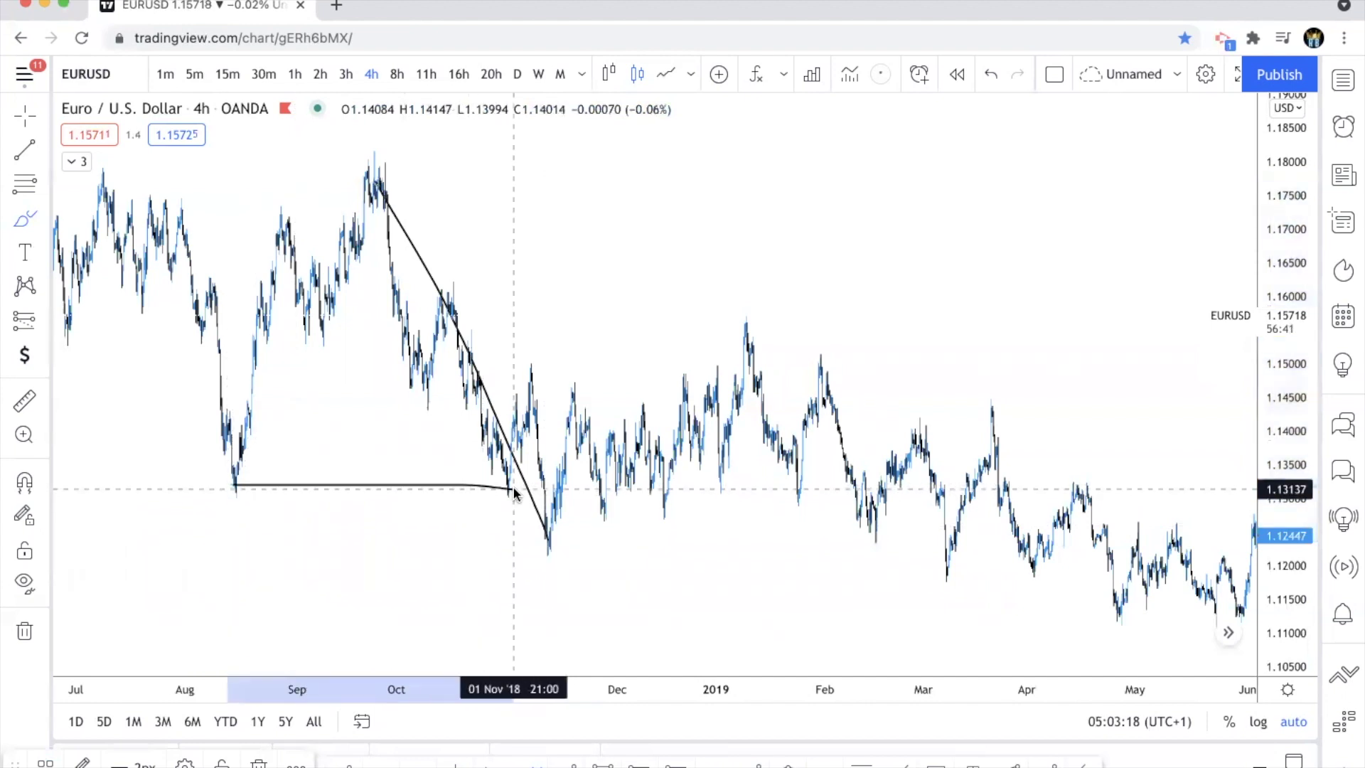
left_click_drag(526, 553, 785, 302)
key("super+z")
Step: Draw a supply zone rectangle at the origin of the late September 2018 drop, from about 1.173 to 1.179 and extending to 16 January 2019
scroll(457, 335, "up", 2)
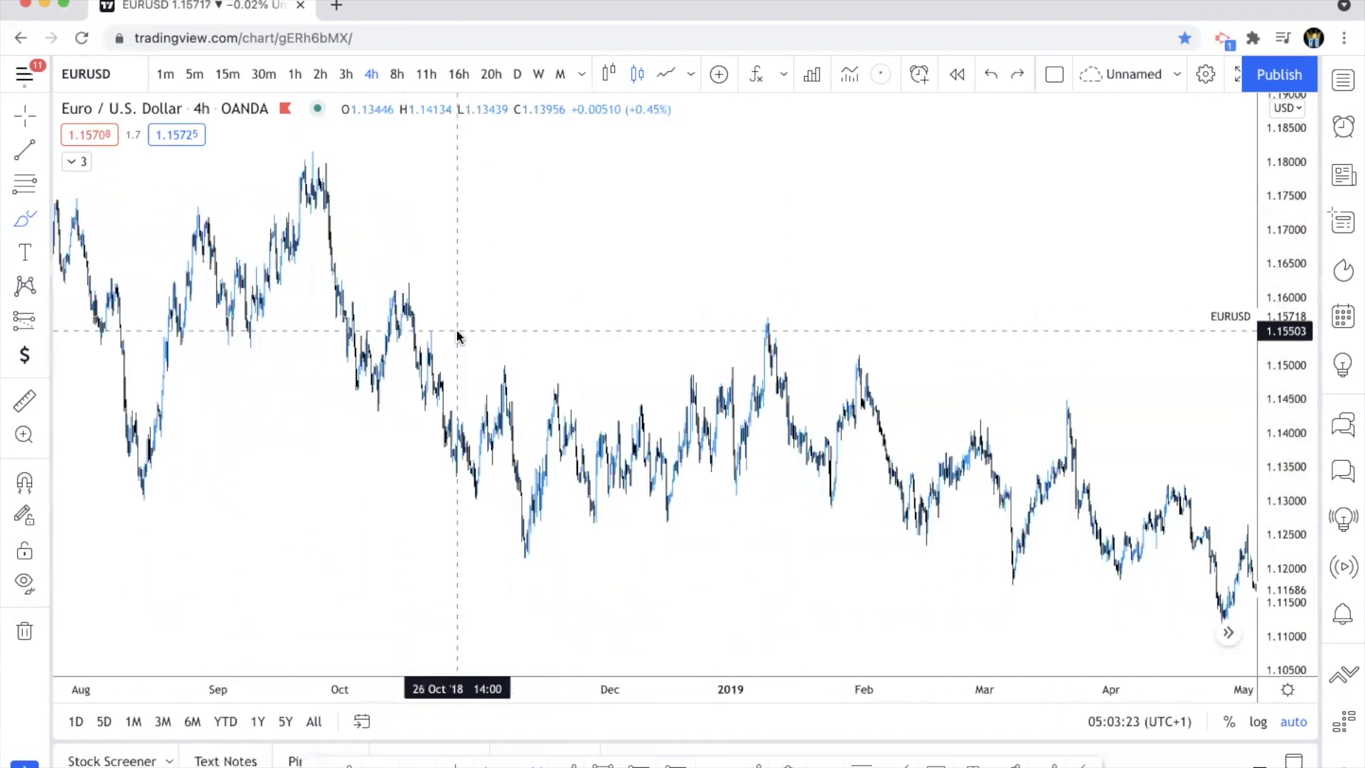
scroll(596, 503, "up", 5)
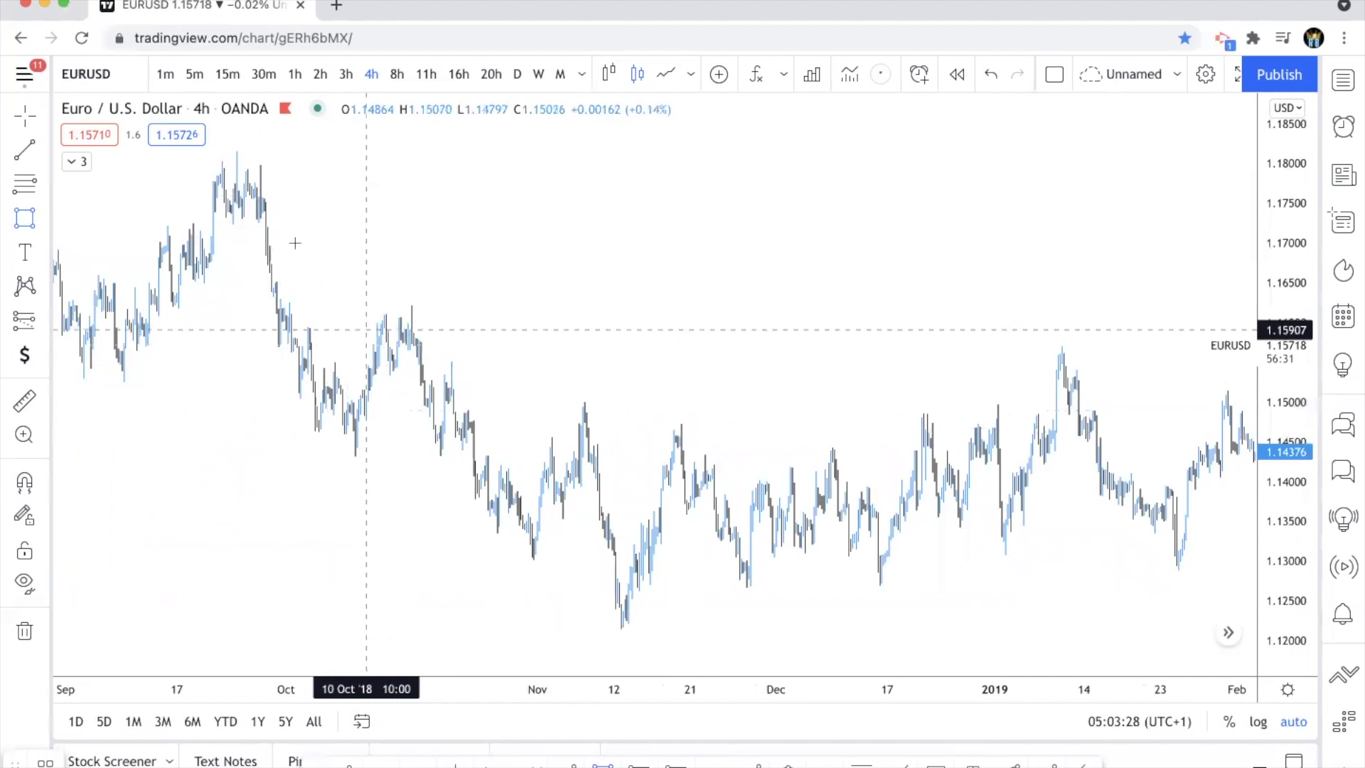
left_click_drag(260, 172, 1107, 196)
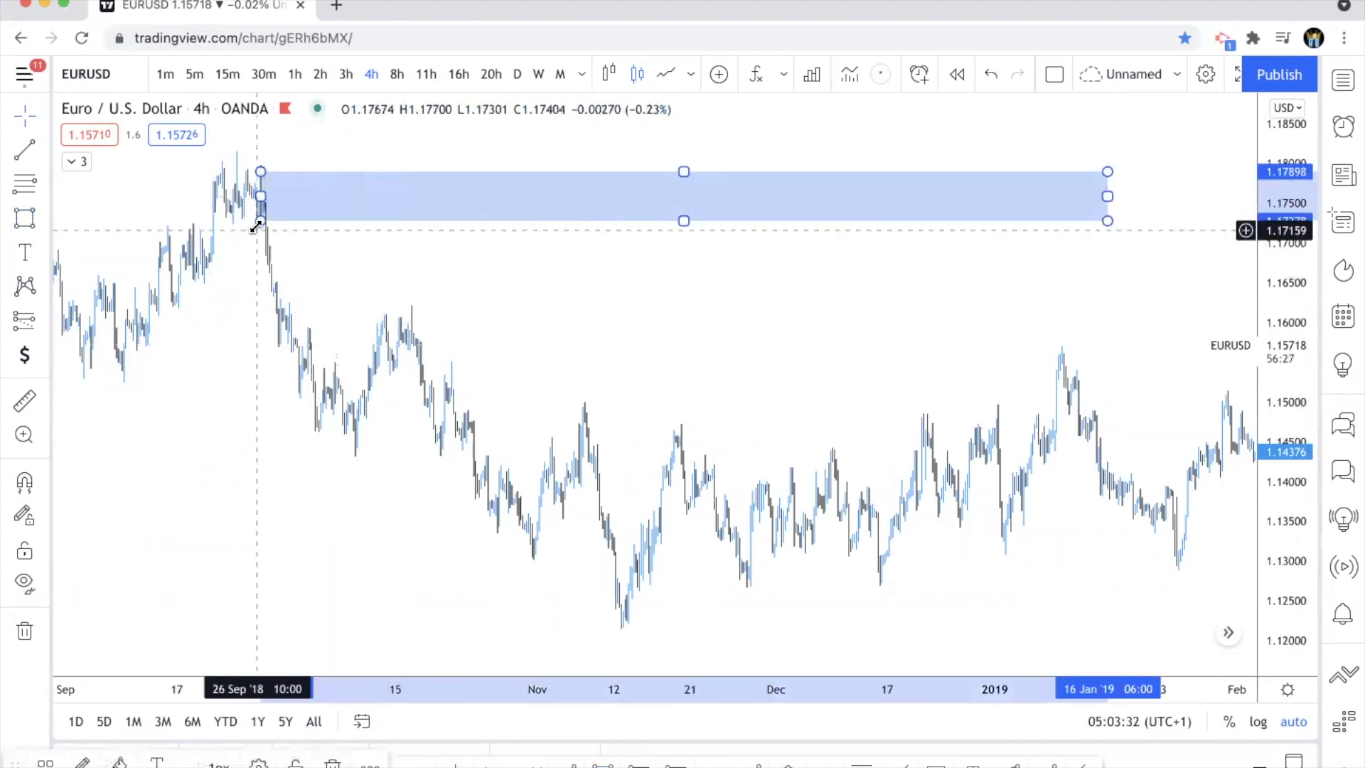
mouse_move(257, 226)
left_mouse_down()
mouse_move(208, 260)
mouse_move(252, 217)
left_mouse_up()
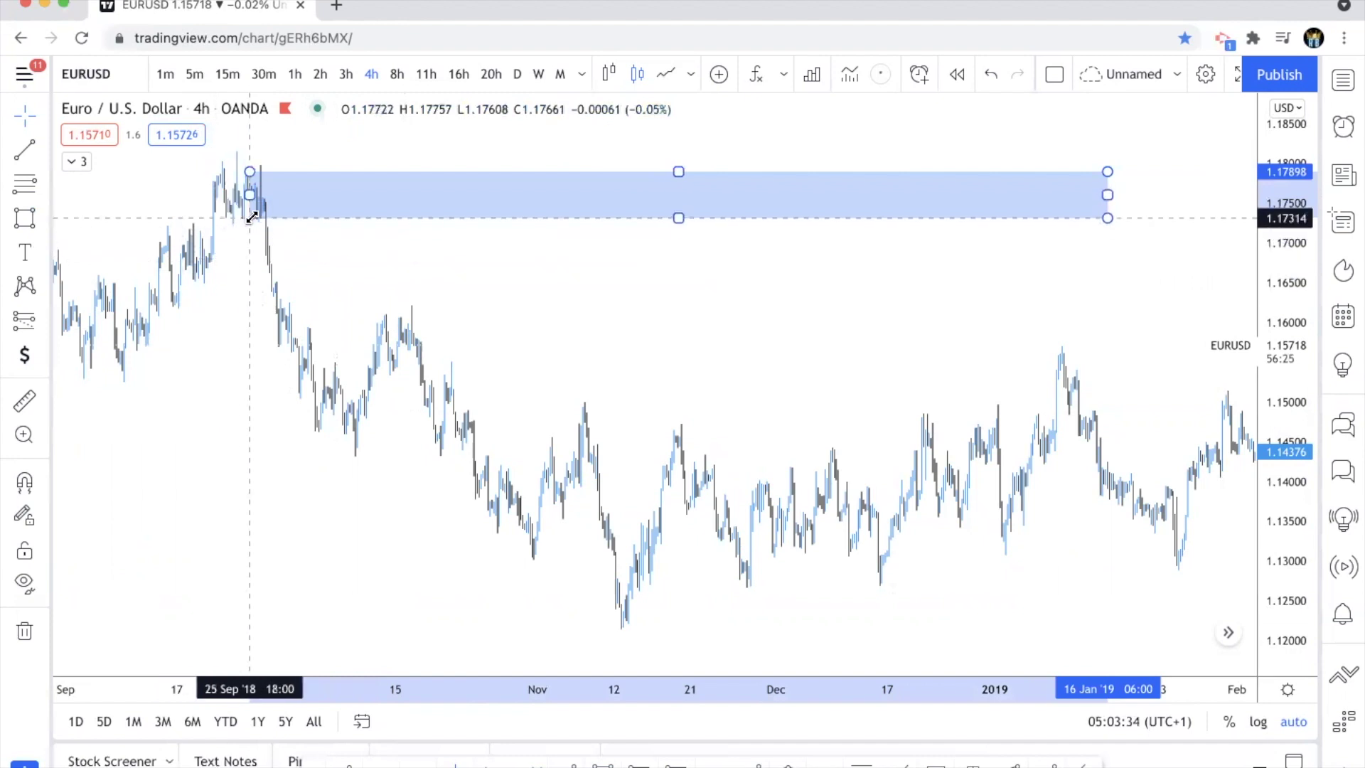
left_click(412, 248)
Step: Copy the supply zone to the mid-October 2018 high and fit it from 16 October, between about 1.156 and 1.162
left_click(451, 219)
left_click_drag(451, 219, 608, 360)
left_click(536, 274)
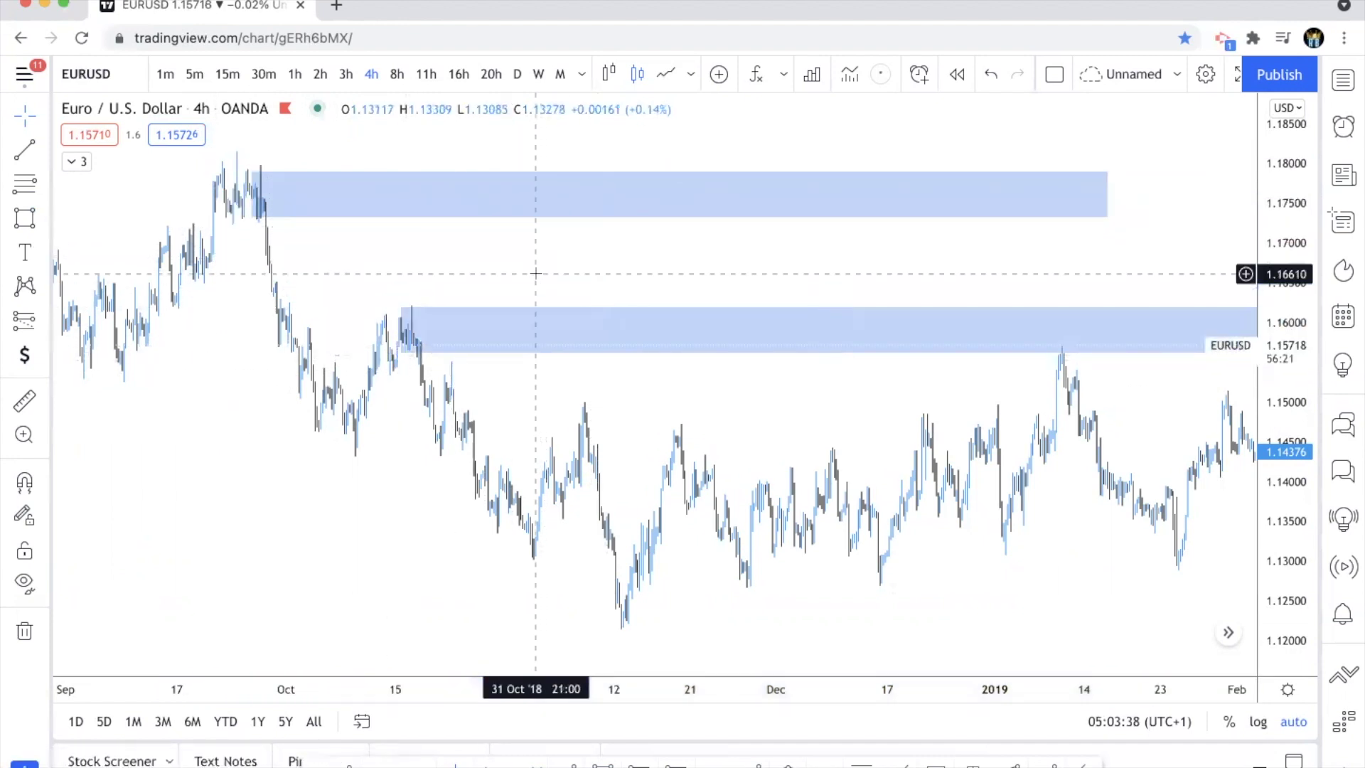
scroll(536, 274, "up", 2)
left_click(357, 354)
left_click_drag(358, 353, 368, 354)
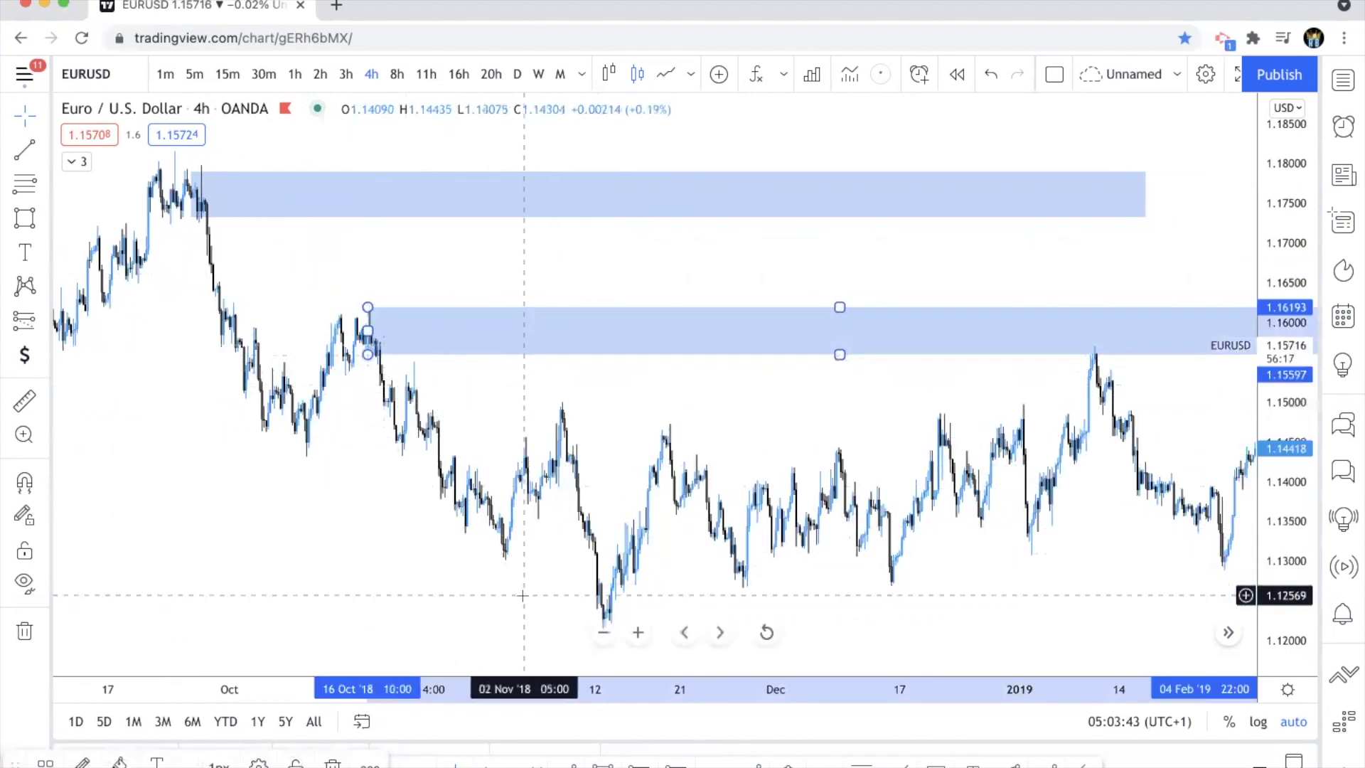
left_click(476, 591)
Step: Place a short position at the October supply zone's lower edge at the January 2019 high, with its stop at the zone's upper edge
scroll(476, 592, "right", 5)
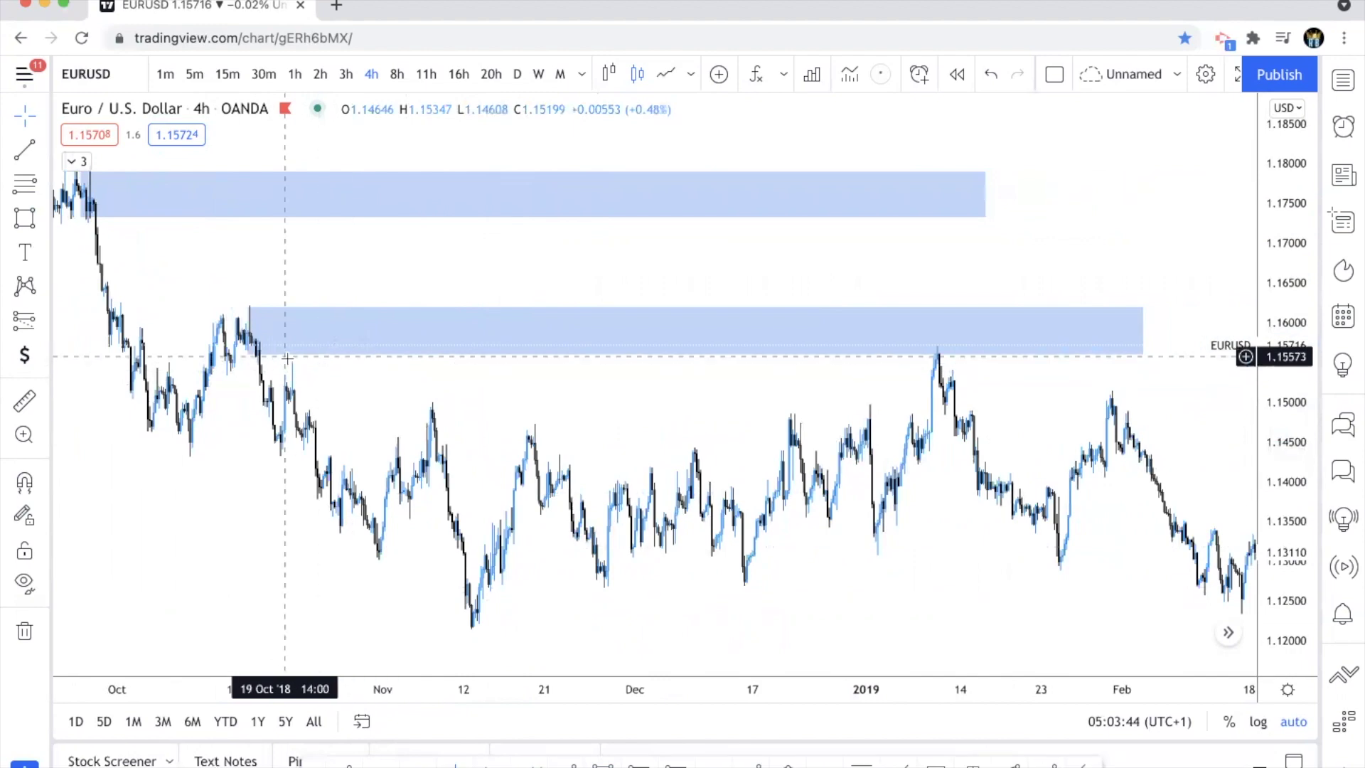
scroll(822, 429, "right", 5)
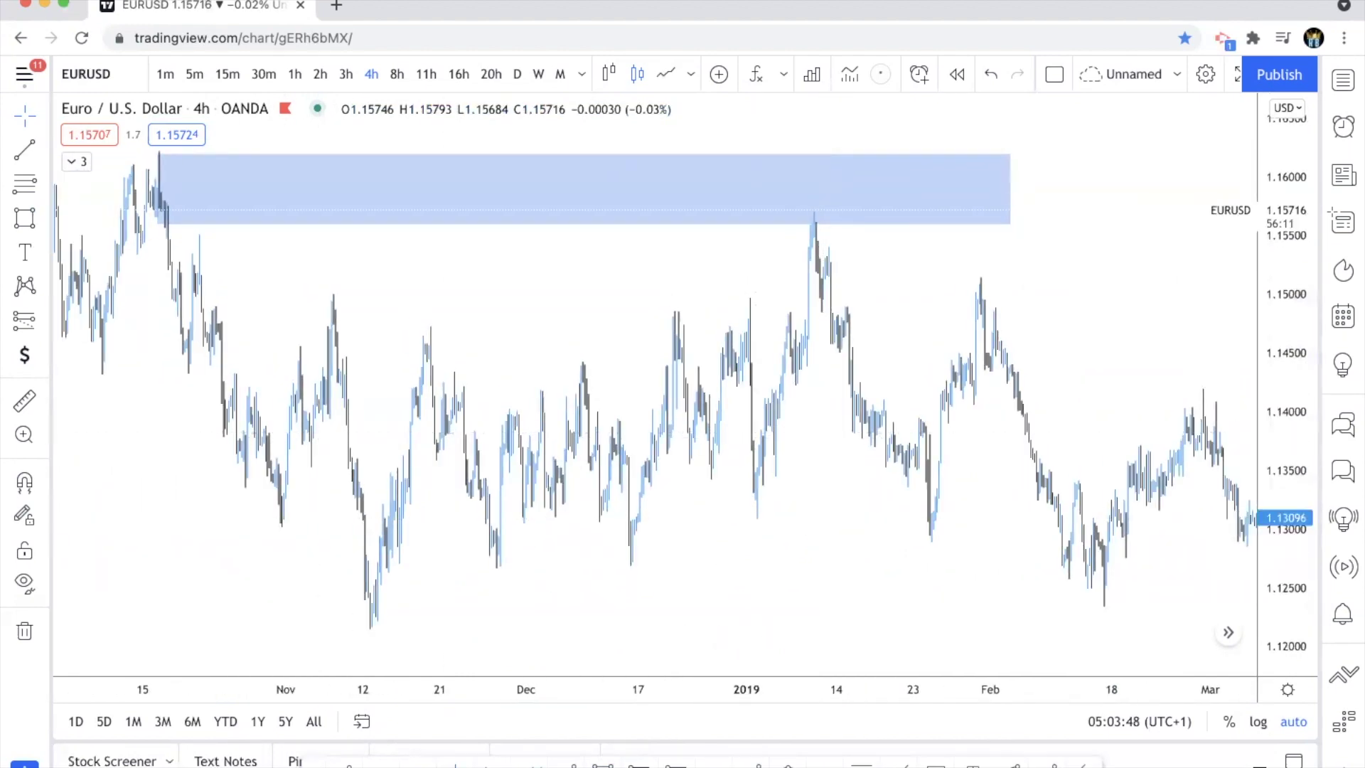
scroll(880, 398, "down", 2)
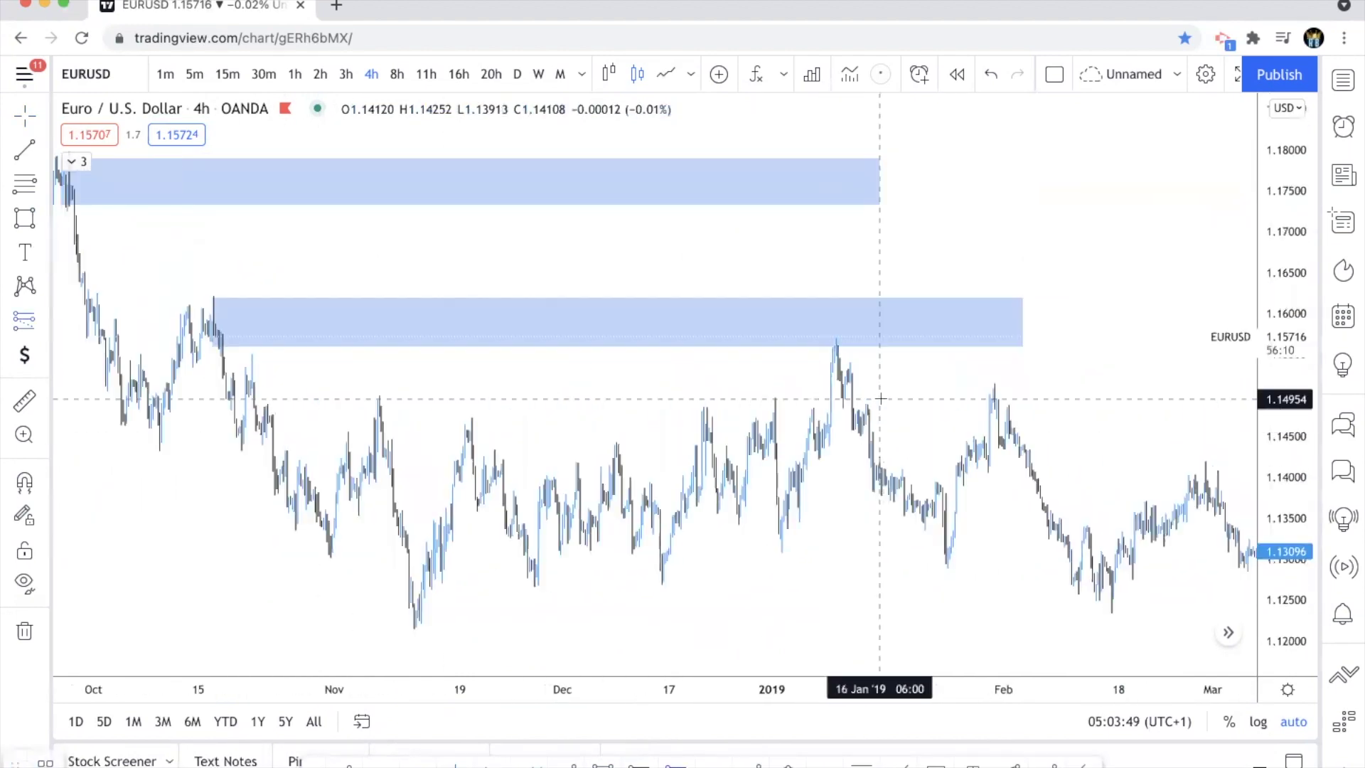
left_click(836, 350)
left_click_drag(839, 254, 839, 301)
left_click(675, 418)
Step: Lower the short position's target to about 344 pips below entry and extend its end to mid-February 2019
scroll(673, 420, "down", 2)
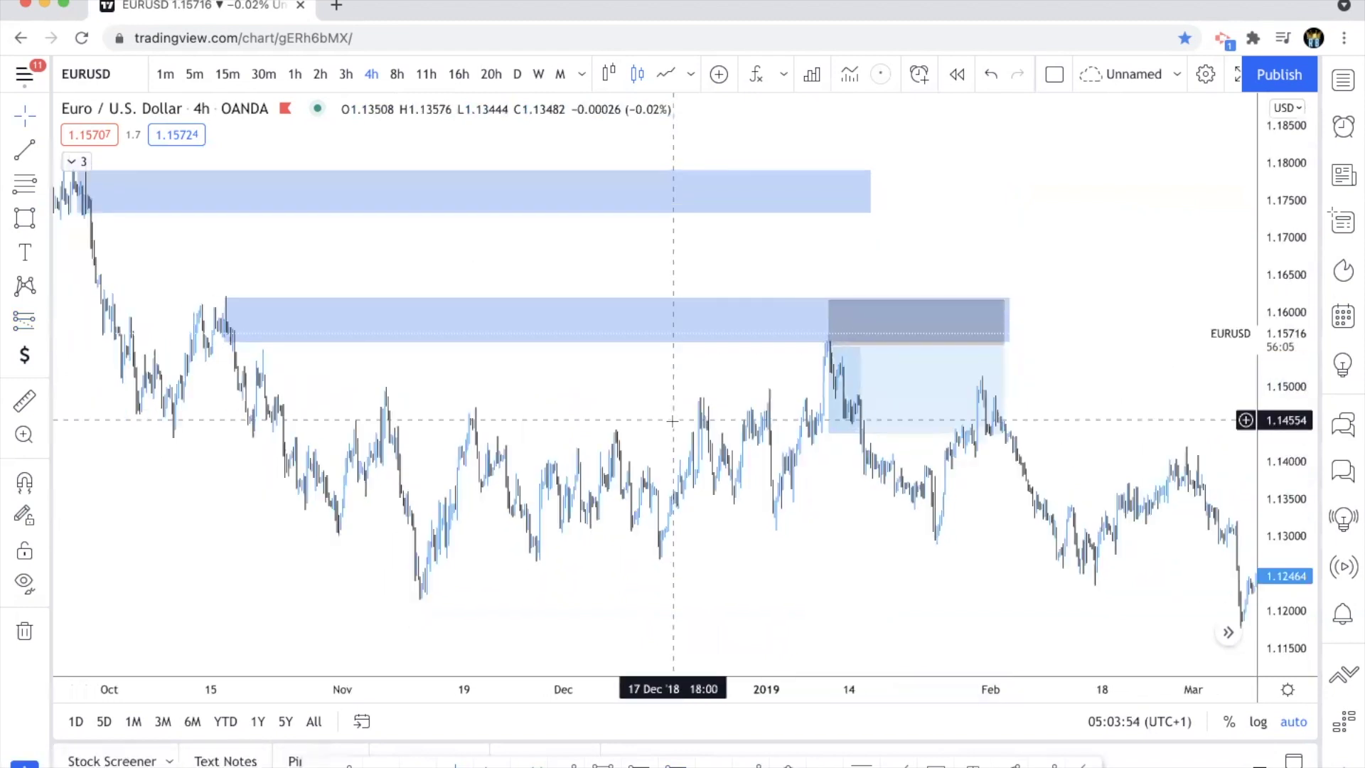
left_click(817, 429)
left_click_drag(811, 436, 834, 601)
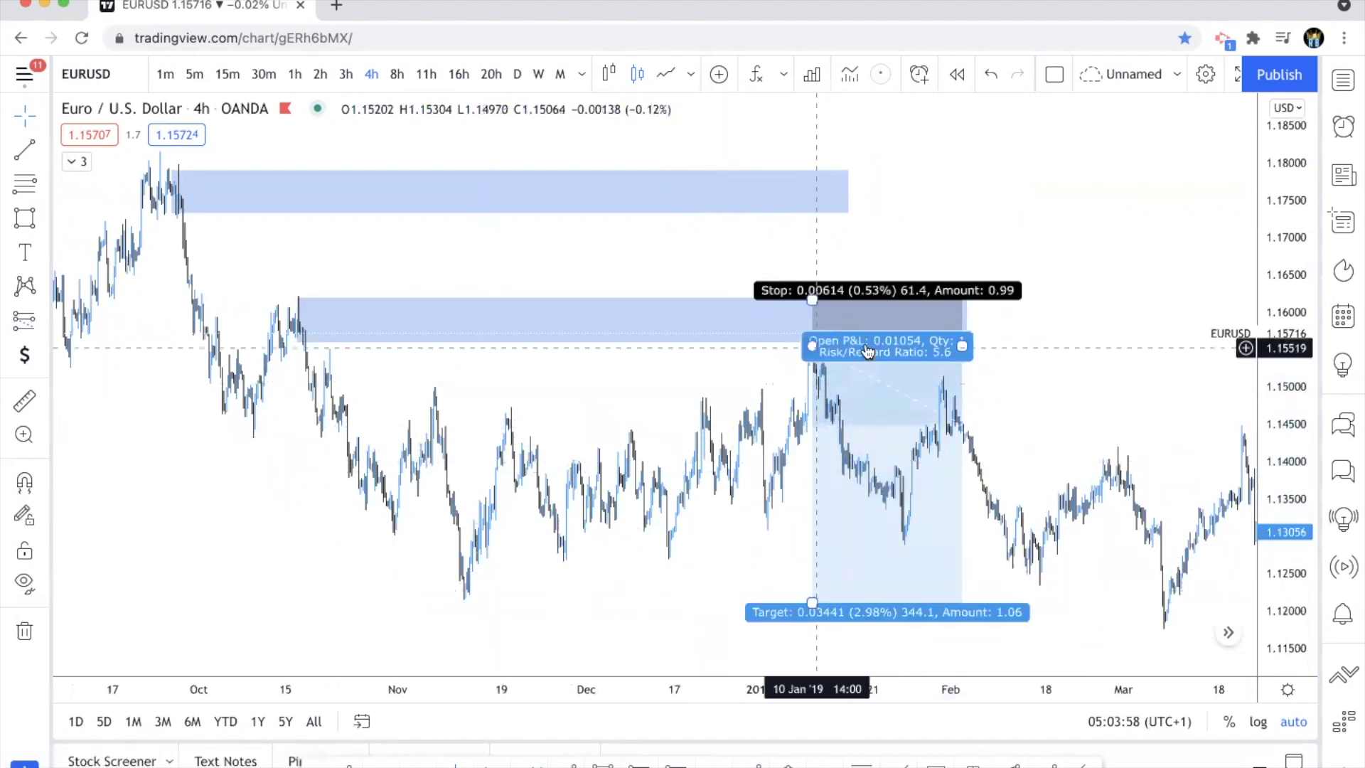
left_click_drag(961, 344, 1059, 342)
Step: Extend the October supply zone into March 2019 and the September supply zone to 21 February 2019
scroll(1063, 278, "down", 2)
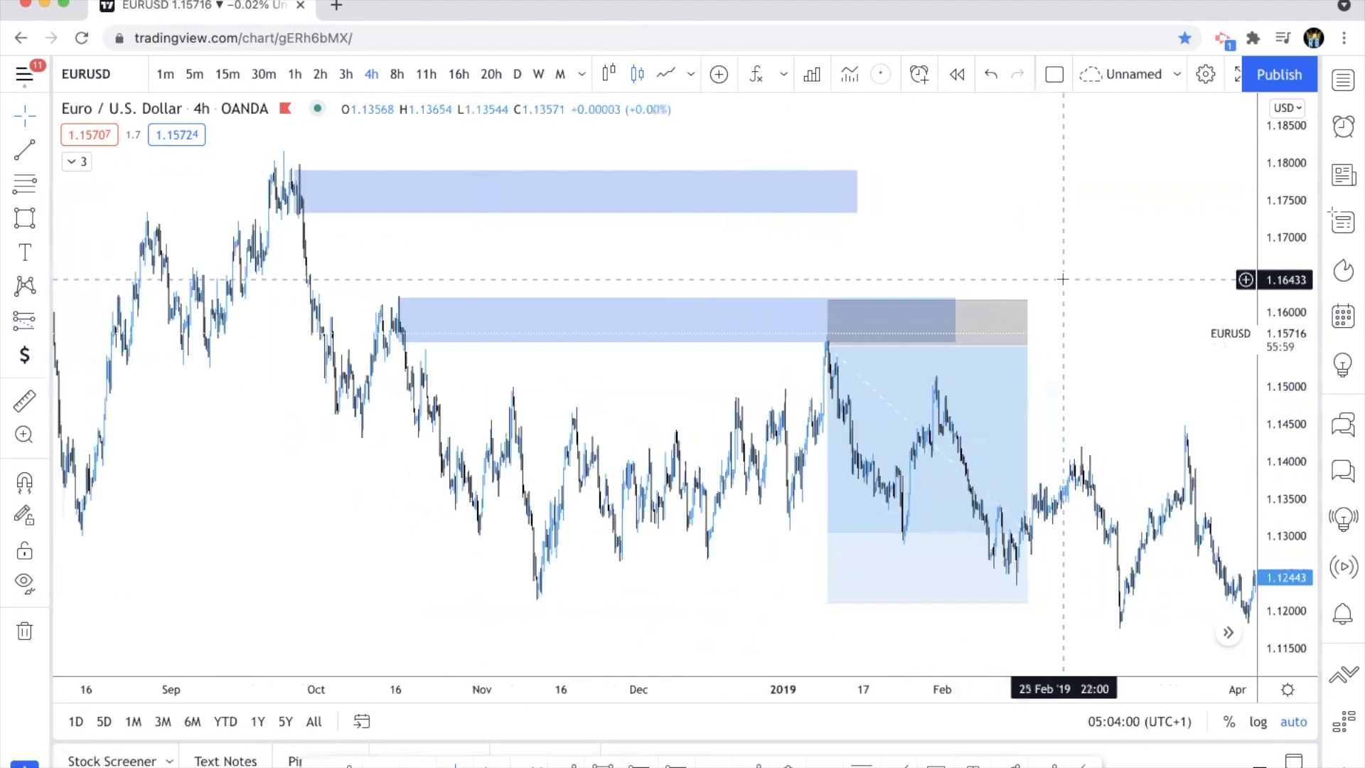
scroll(1063, 278, "down", 1)
left_click_drag(939, 321, 1118, 317)
left_click(1030, 258)
left_click_drag(845, 190, 1031, 191)
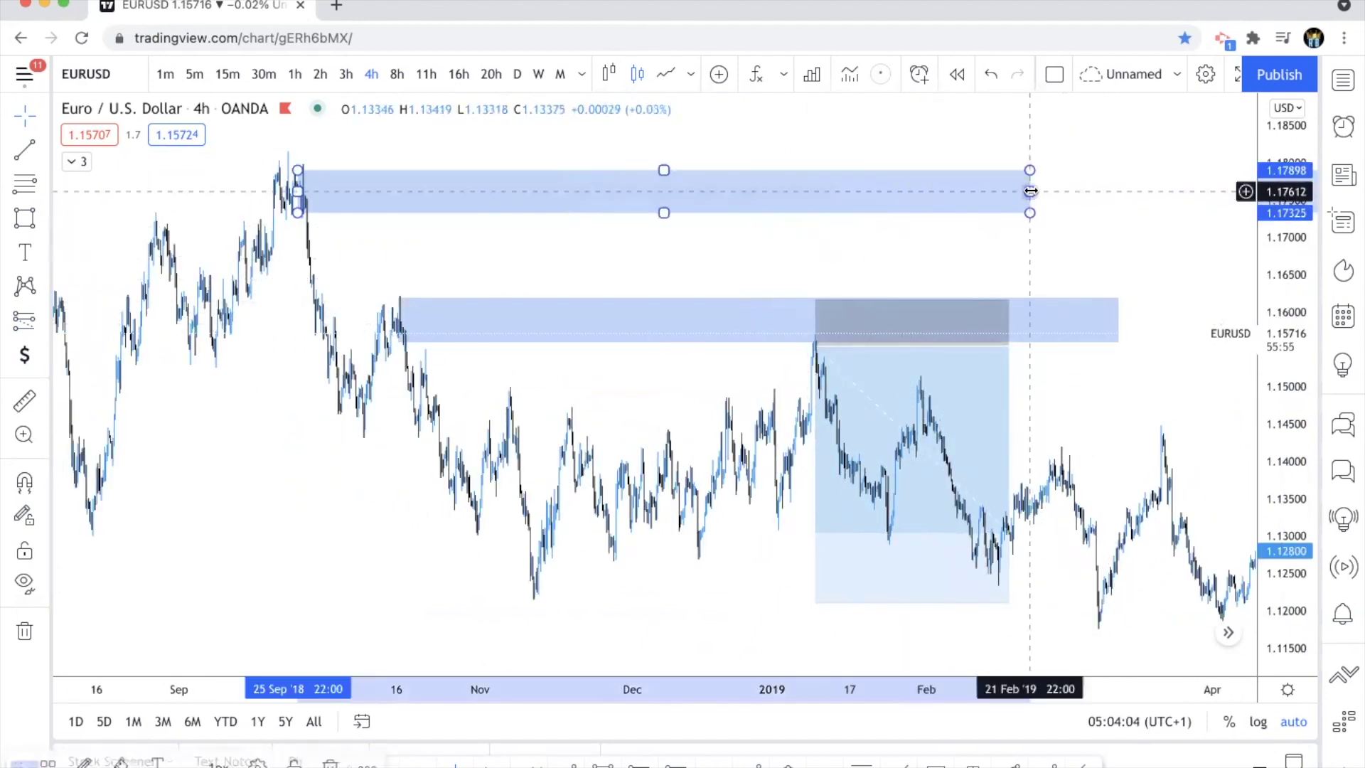
left_click(1030, 259)
Step: Draw a horizontal trend line at about 1.1214 from the 12 November 2018 low to the price break in March 2019
scroll(1030, 260, "down", 2)
scroll(1030, 259, "down", 1)
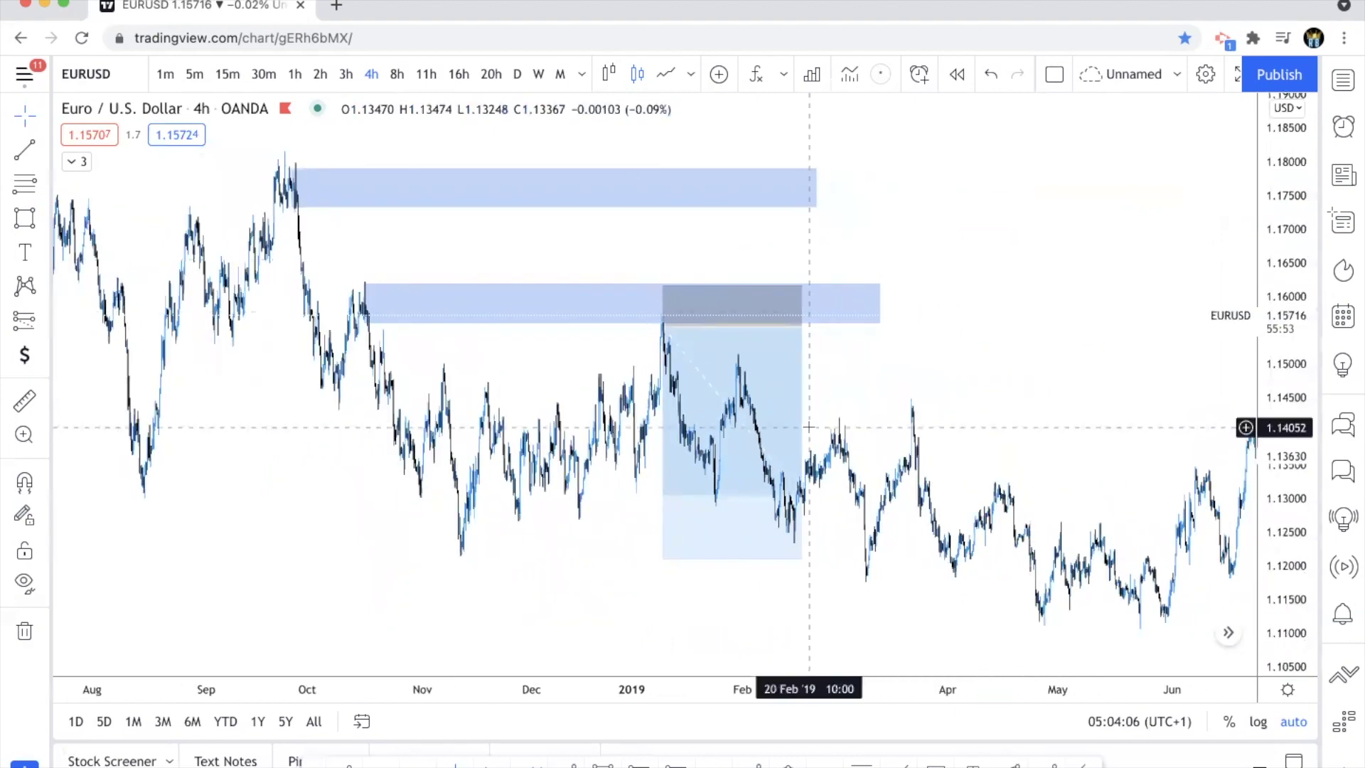
left_click_drag(809, 427, 634, 602)
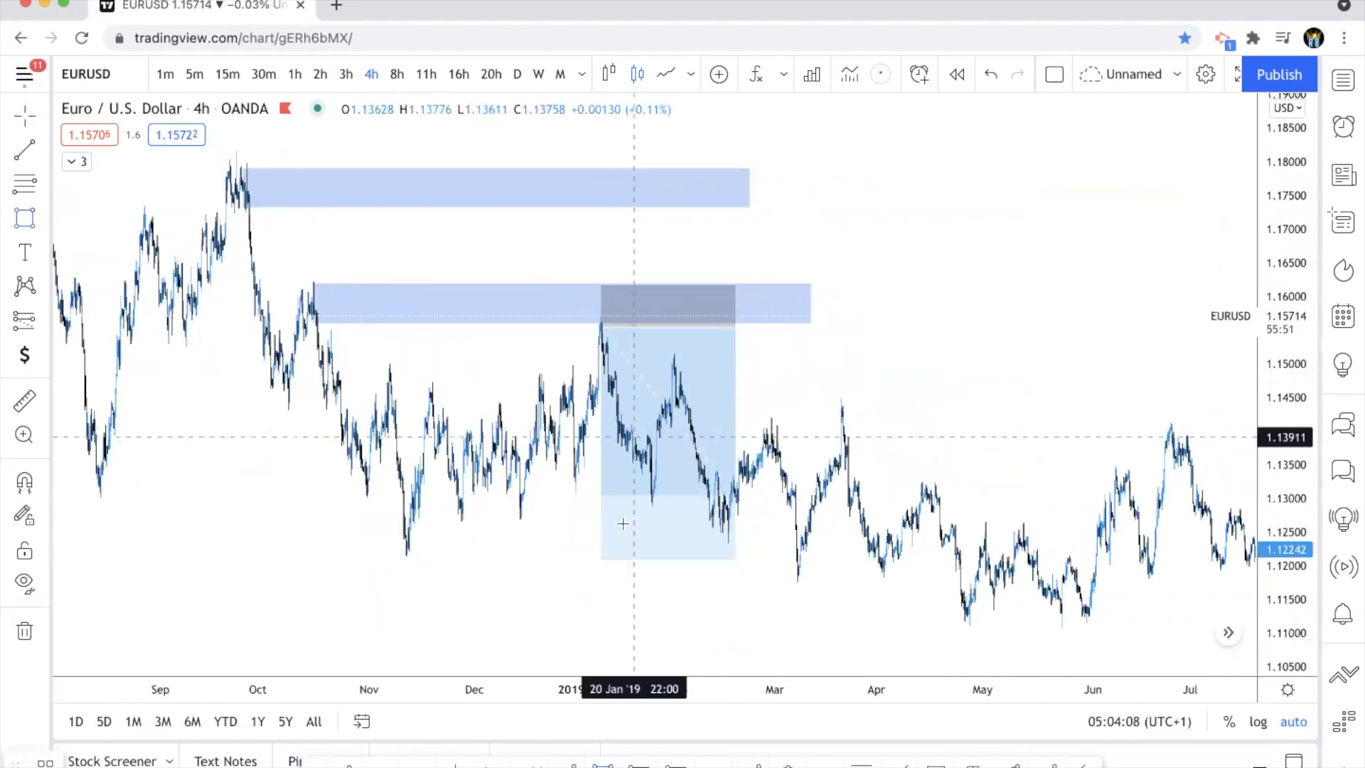
left_click(430, 555)
left_click(797, 575)
scroll(924, 462, "up", 3)
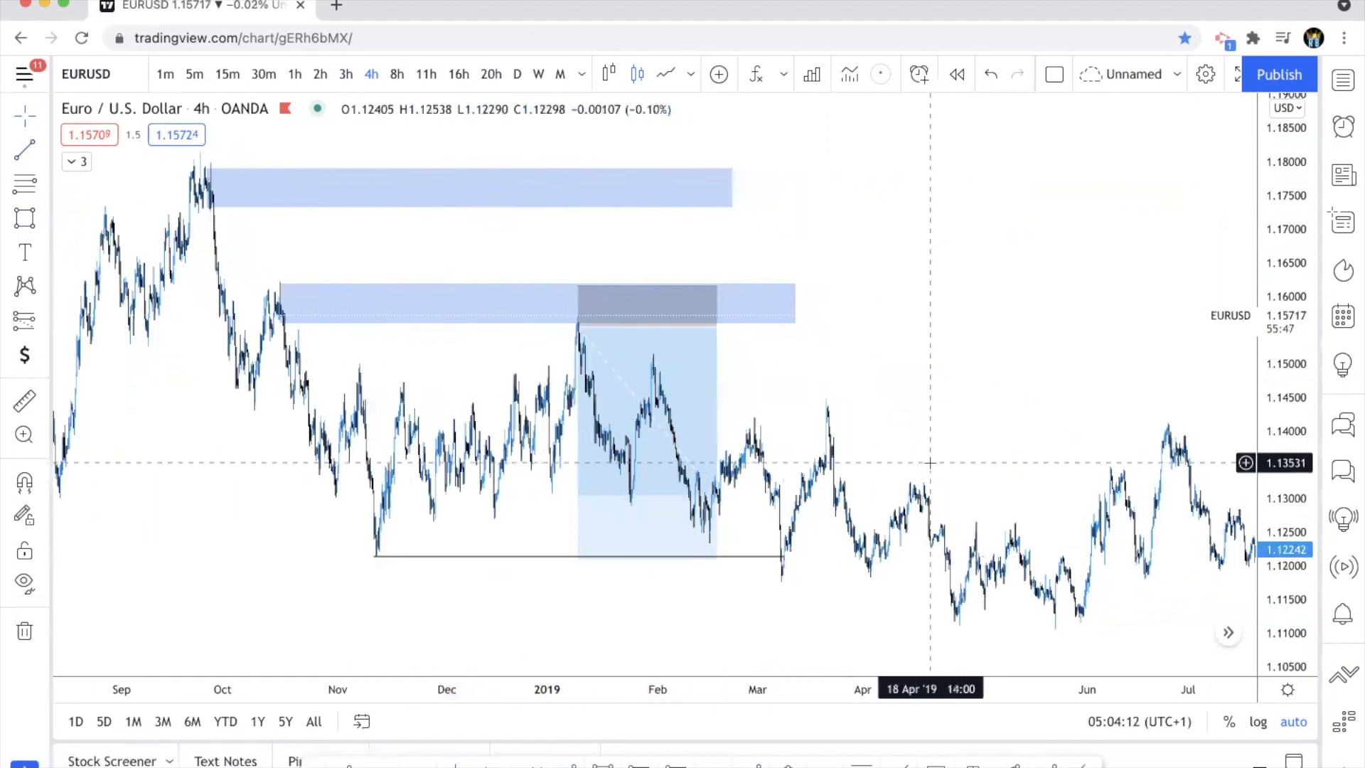
Step: Draw a supply zone rectangle at the 20 March 2019 high, from about 1.1445 to 1.1337, and extend it to mid-July 2019
scroll(753, 455, "up", 3)
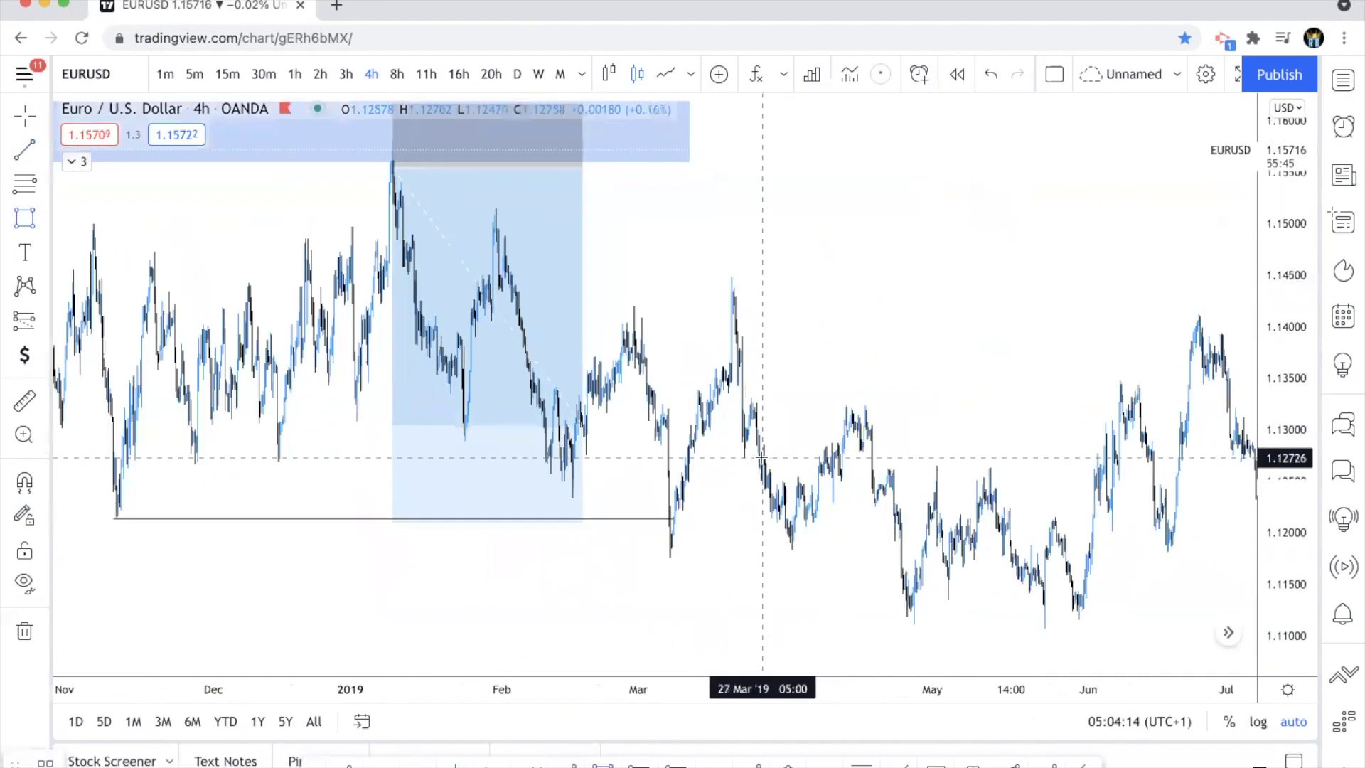
scroll(541, 353, "up", 1)
scroll(542, 353, "up", 1)
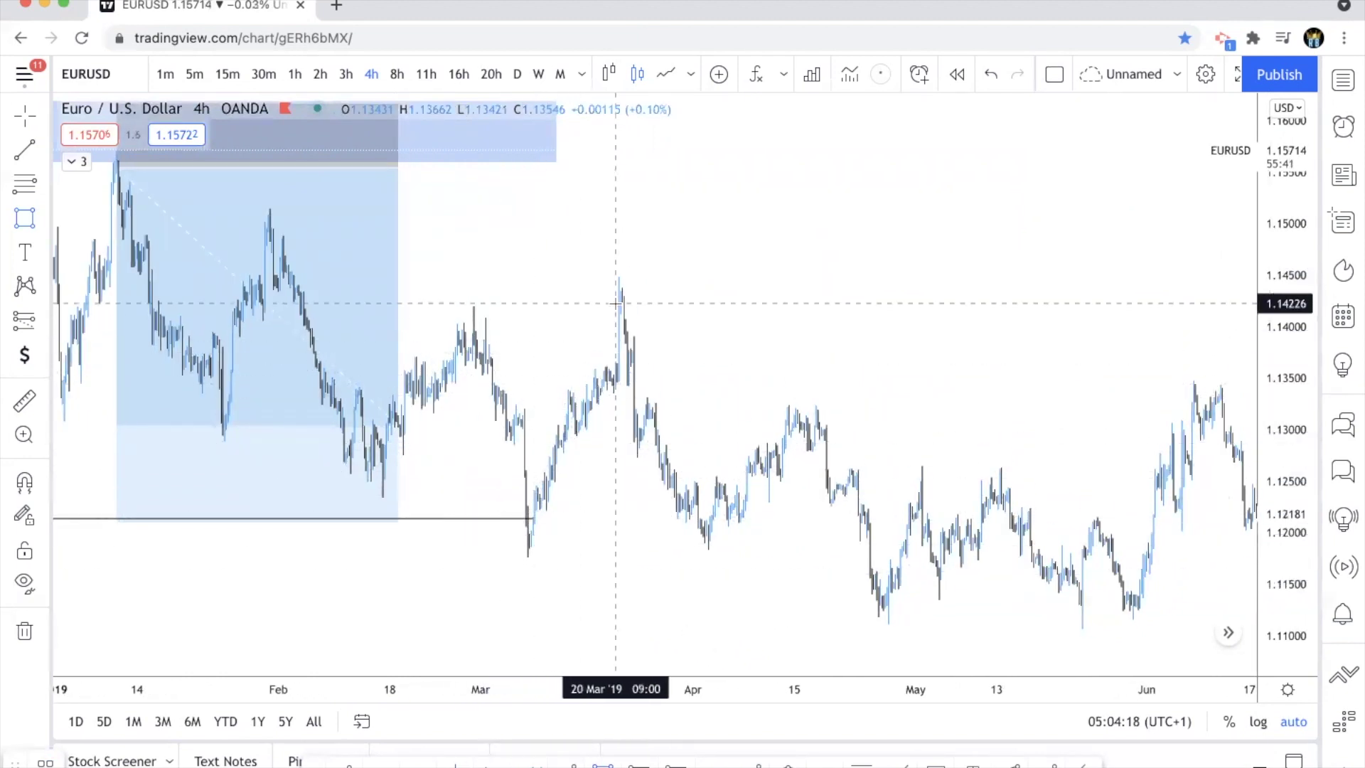
scroll(674, 346, "up", 1)
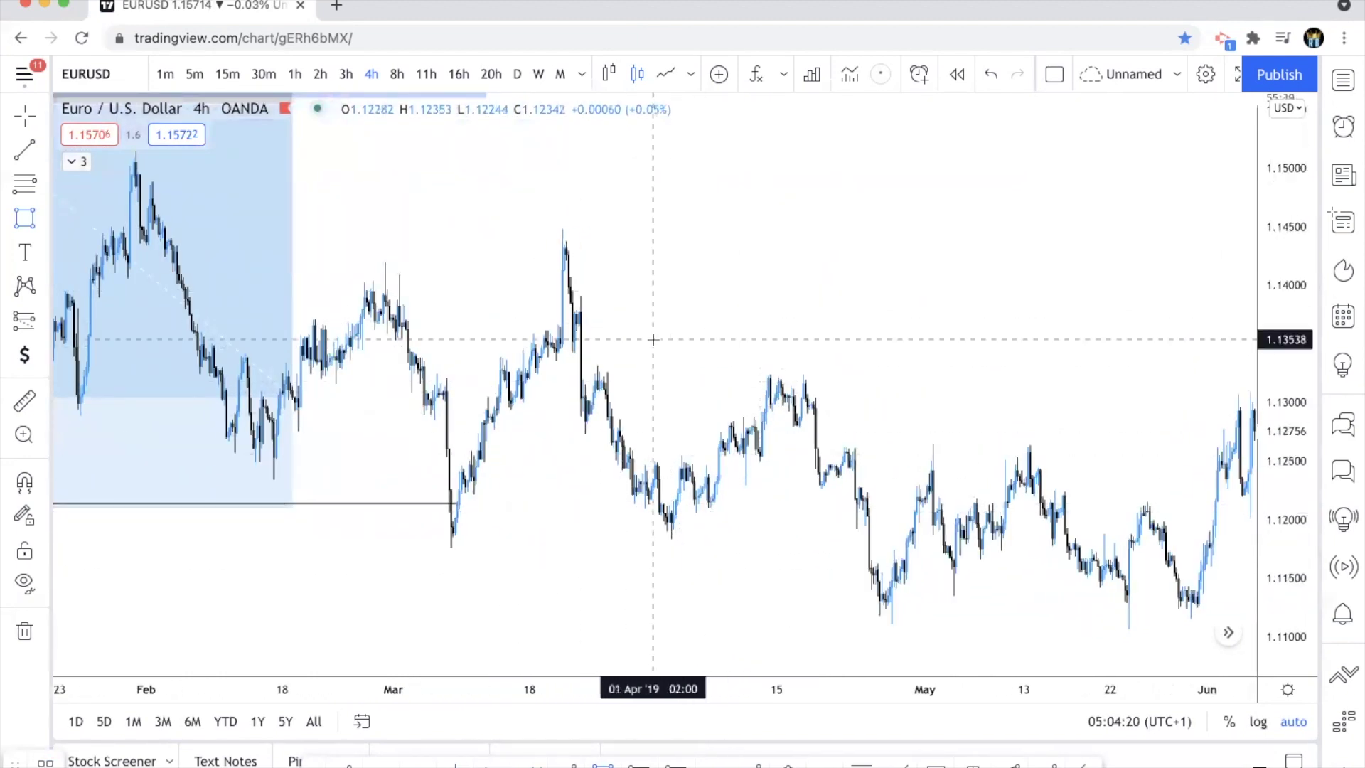
scroll(611, 292, "up", 1)
left_click_drag(531, 231, 546, 359)
scroll(502, 314, "down", 2)
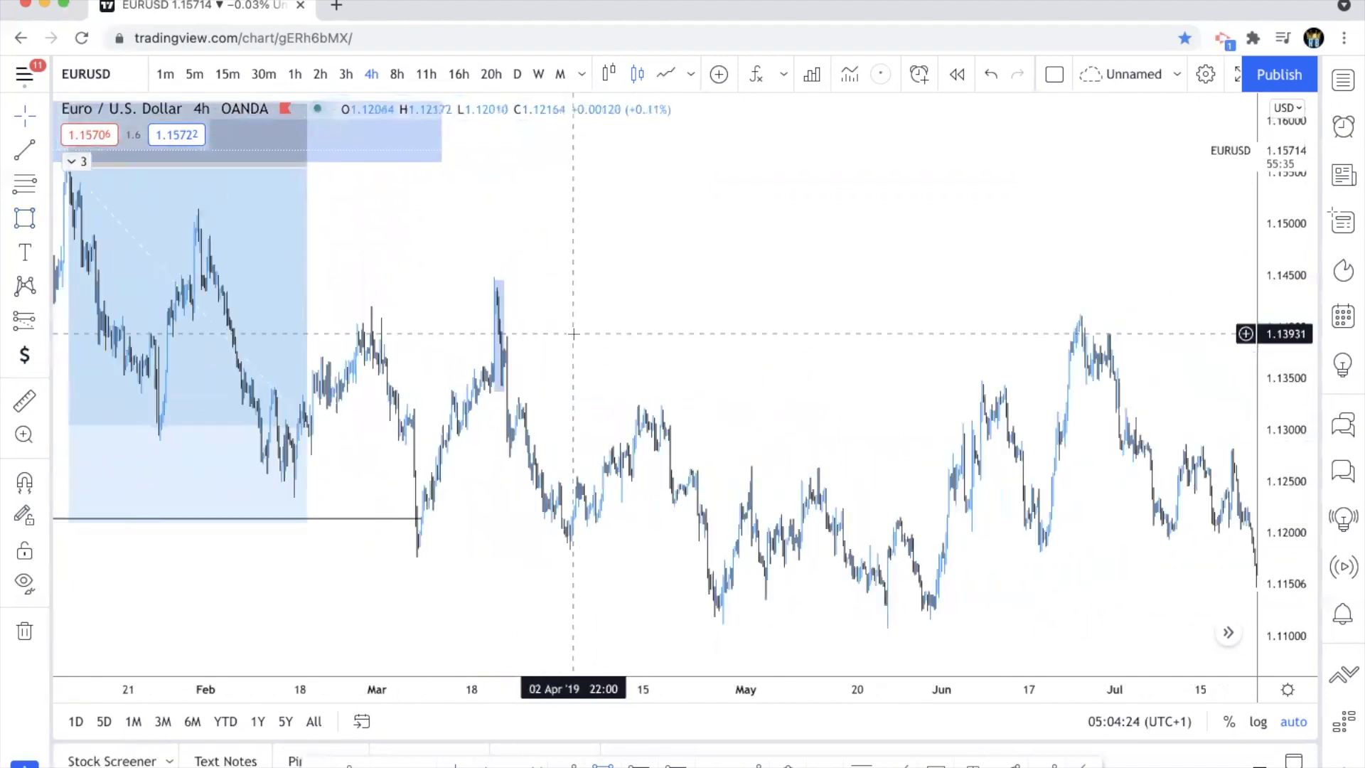
left_click_drag(494, 313, 1096, 313)
right_click(947, 176)
left_click(490, 322)
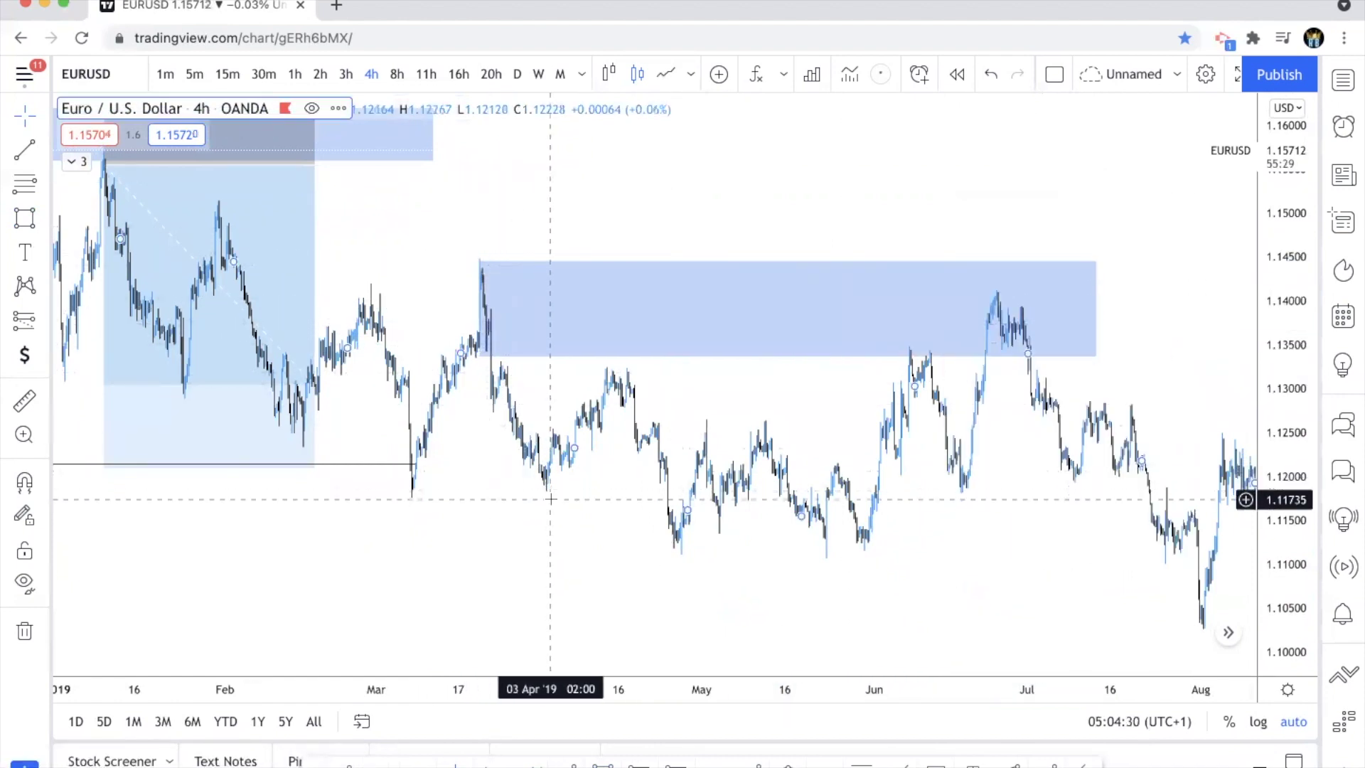
Step: Extend the end of the March 2019 supply zone to about 27 July 2019
scroll(549, 499, "right", 5)
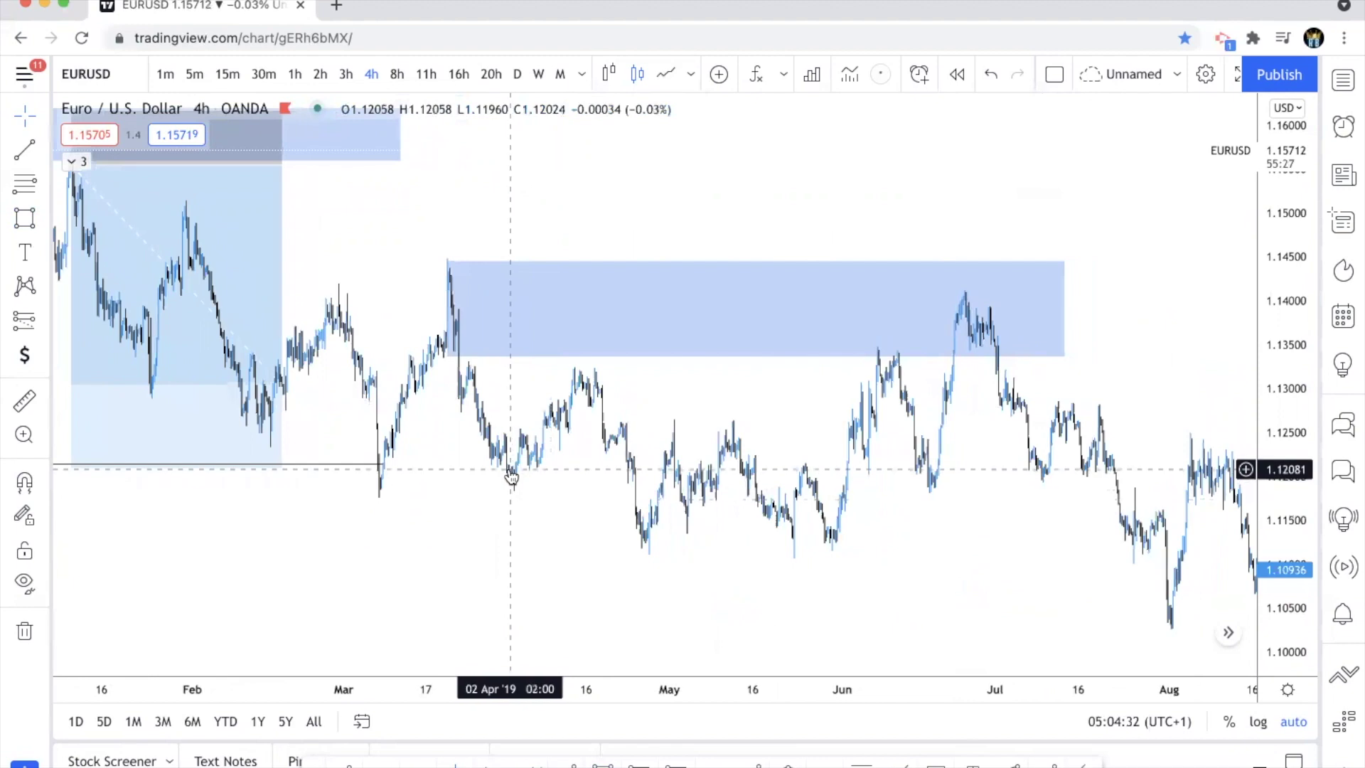
scroll(703, 491, "right", 5)
scroll(703, 491, "down", 1)
left_click_drag(980, 254, 1052, 250)
left_click(1031, 329)
Step: Place a short position at the March zone's lower edge on 28 June 2019, with its stop about 106 pips away at the upper edge
scroll(1031, 329, "right", 4)
scroll(1030, 328, "down", 1)
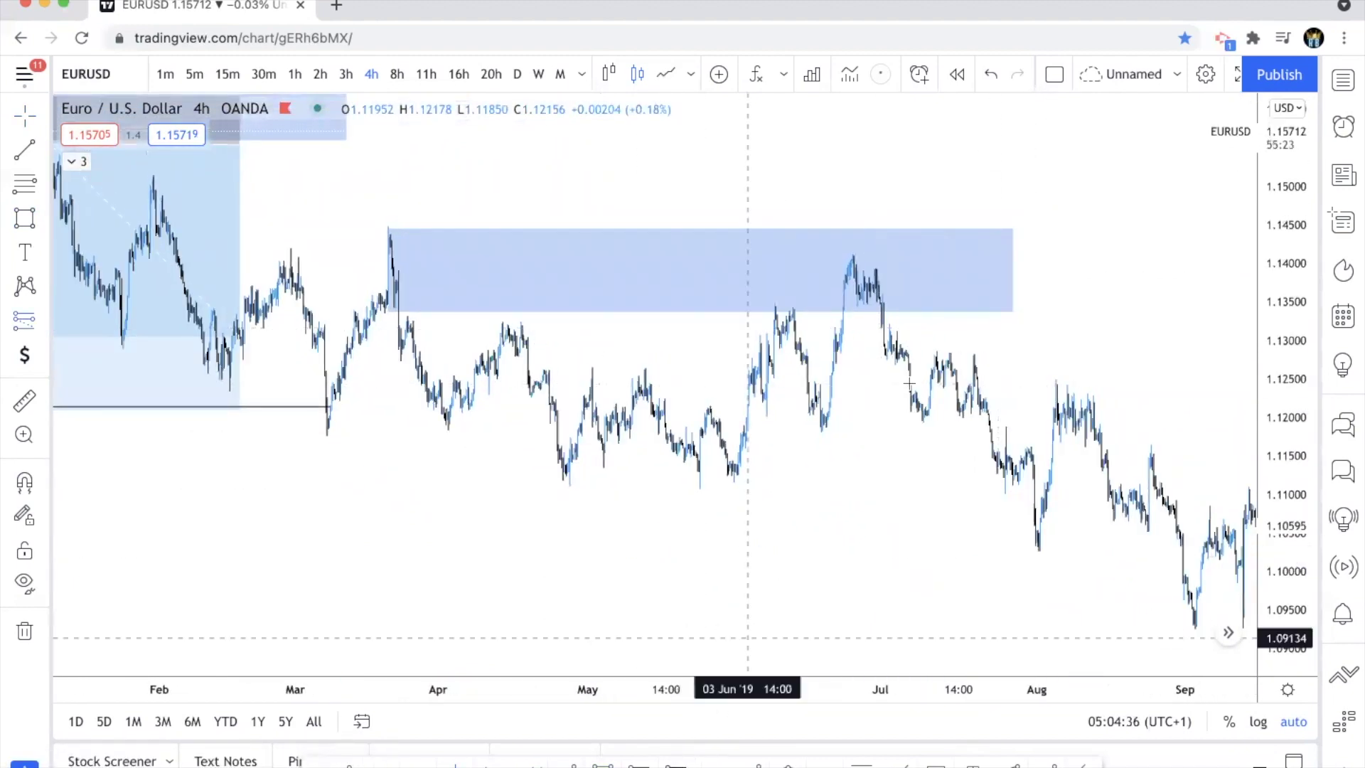
scroll(910, 384, "up", 2)
left_click(868, 292)
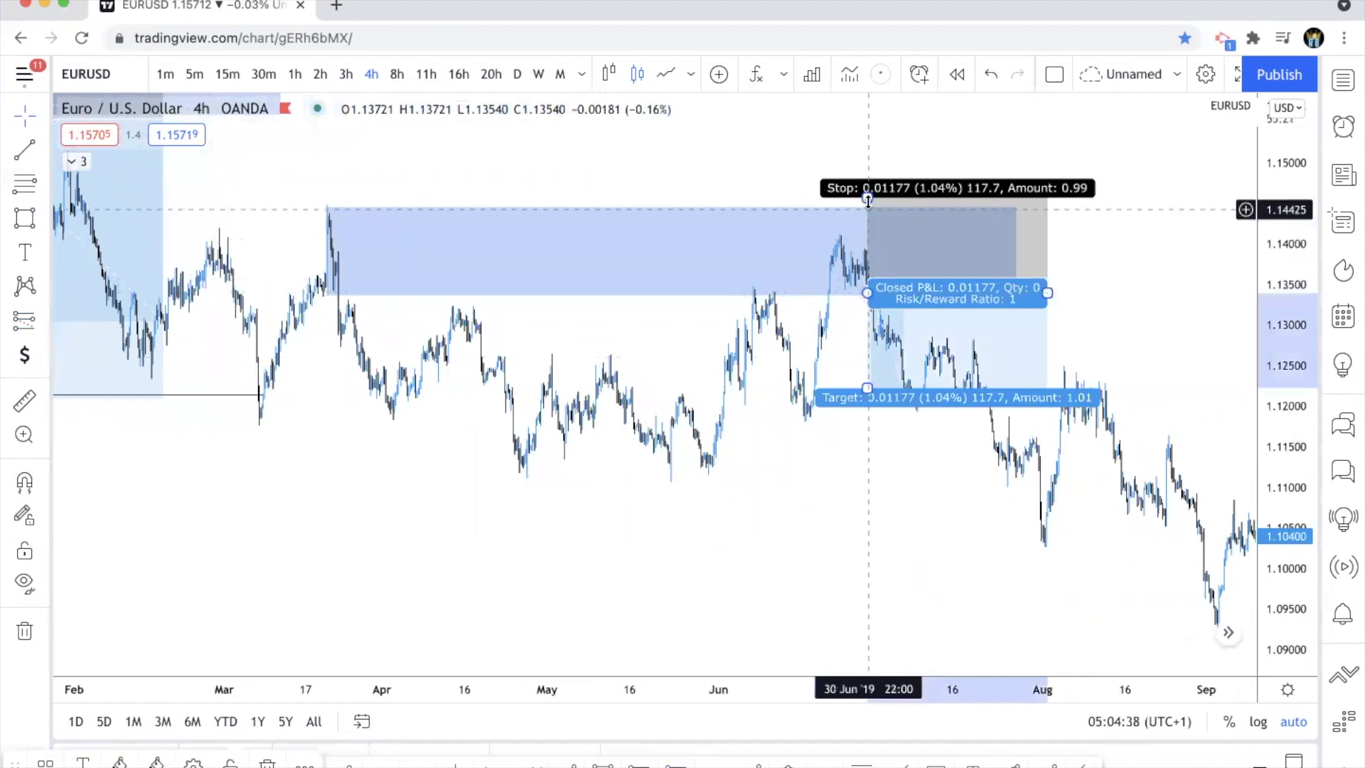
left_click_drag(868, 203, 868, 207)
scroll(738, 274, "down", 3)
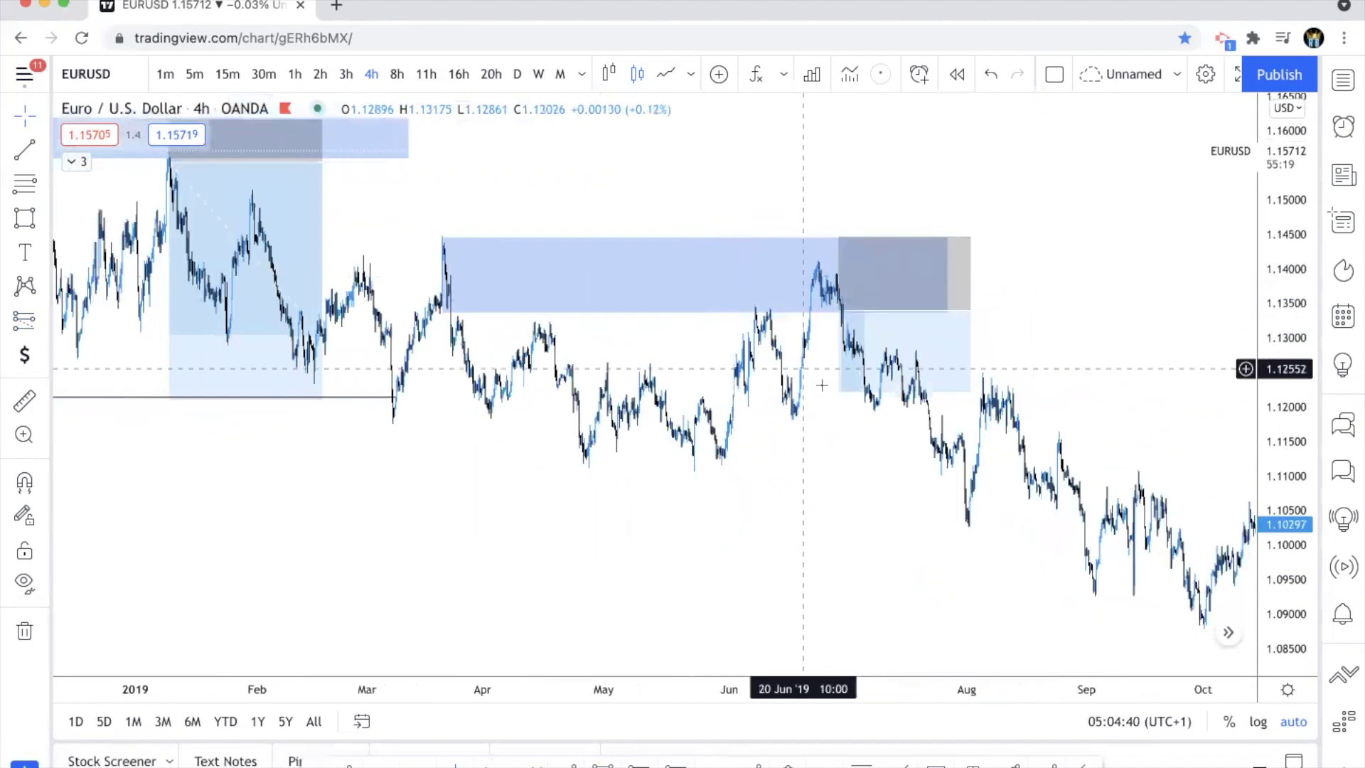
Step: Lower the June short position's target to about 528 pips below entry and extend its end to 18 September 2019
left_click_drag(846, 404, 838, 672)
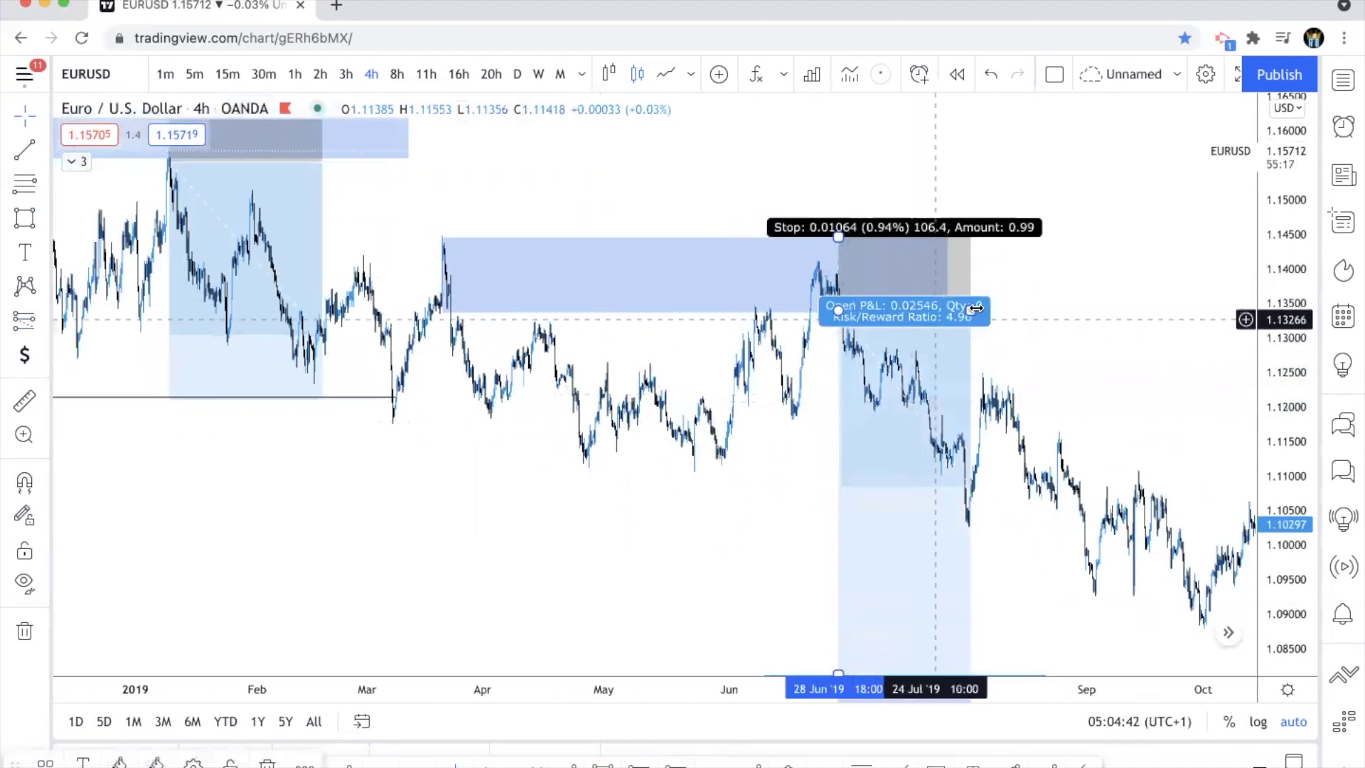
left_click_drag(972, 316, 1159, 316)
scroll(524, 533, "down", 5)
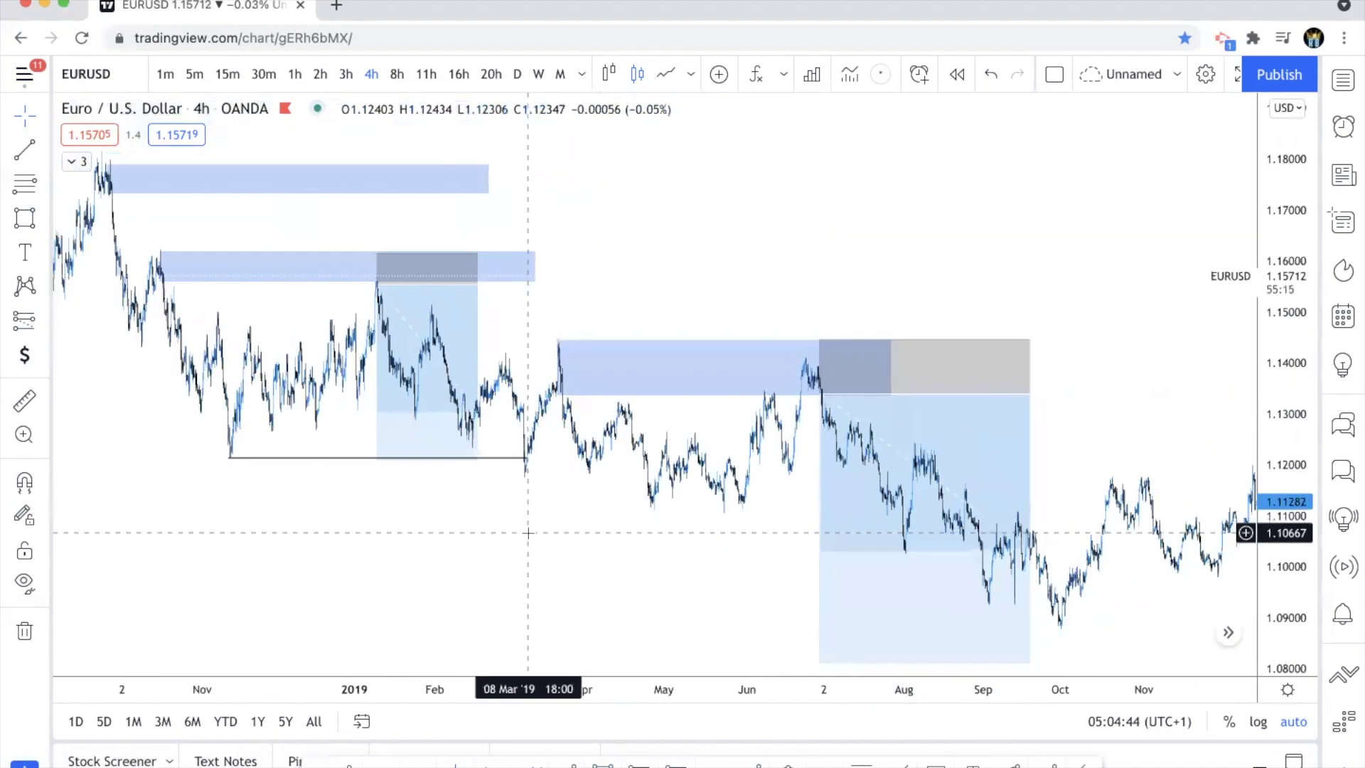
Step: Draw a horizontal trend line at about 1.1107 from the late April 2019 low to the price break around 30 July 2019
scroll(749, 438, "right", 10)
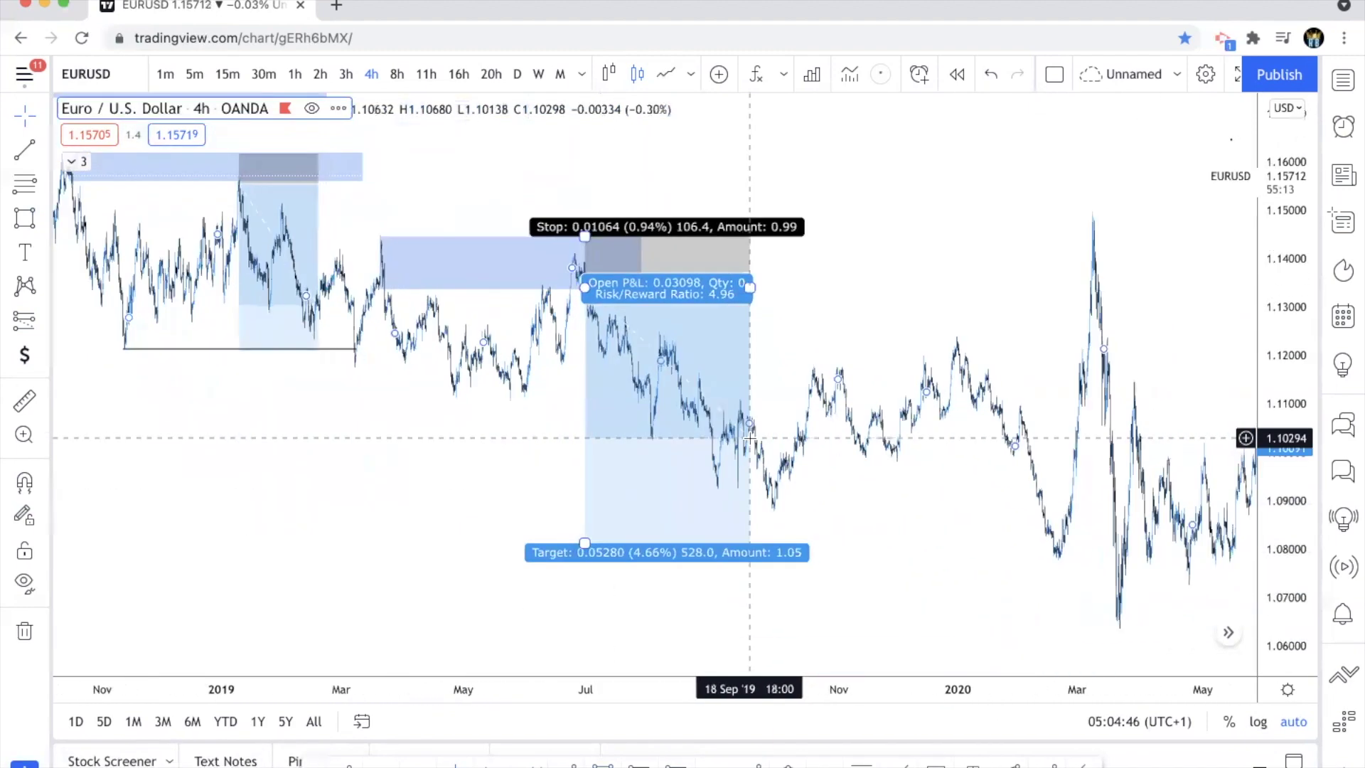
scroll(799, 488, "up", 2)
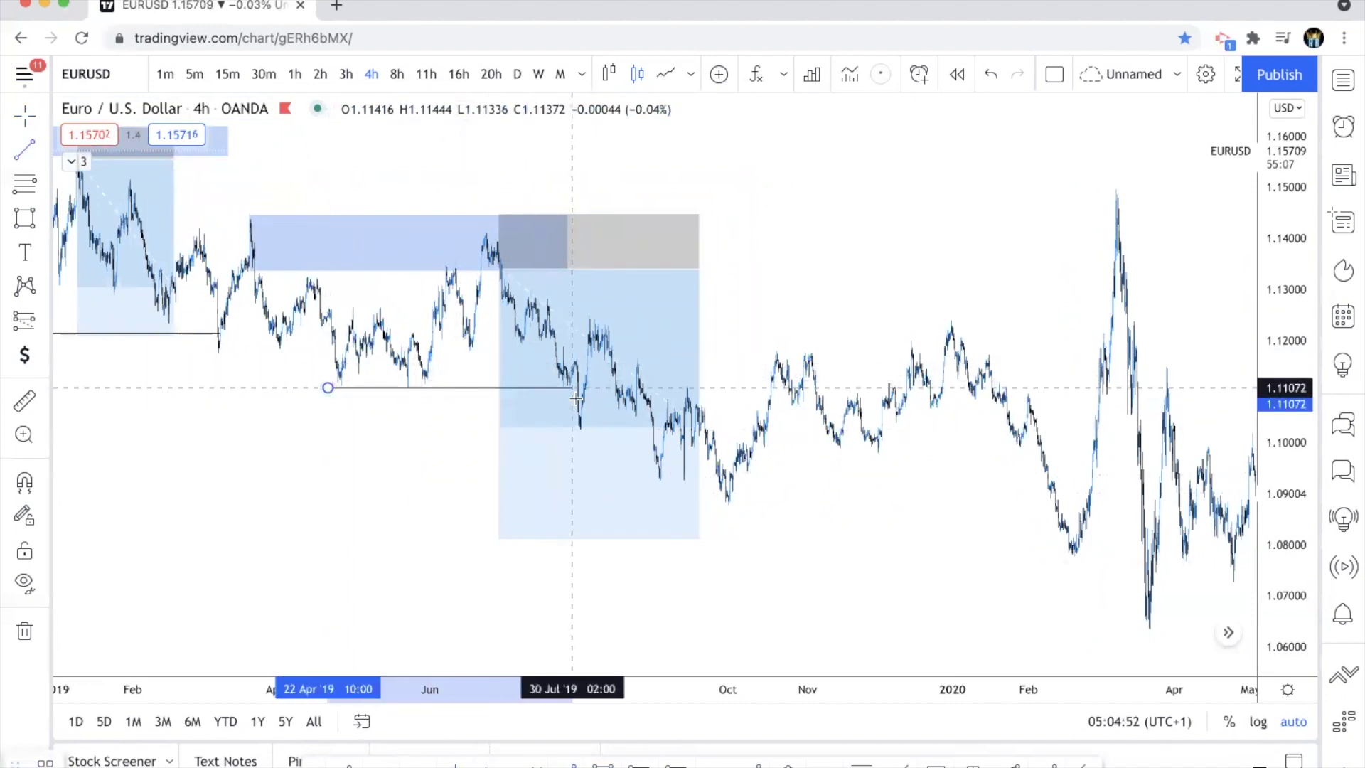
scroll(722, 398, "up", 2)
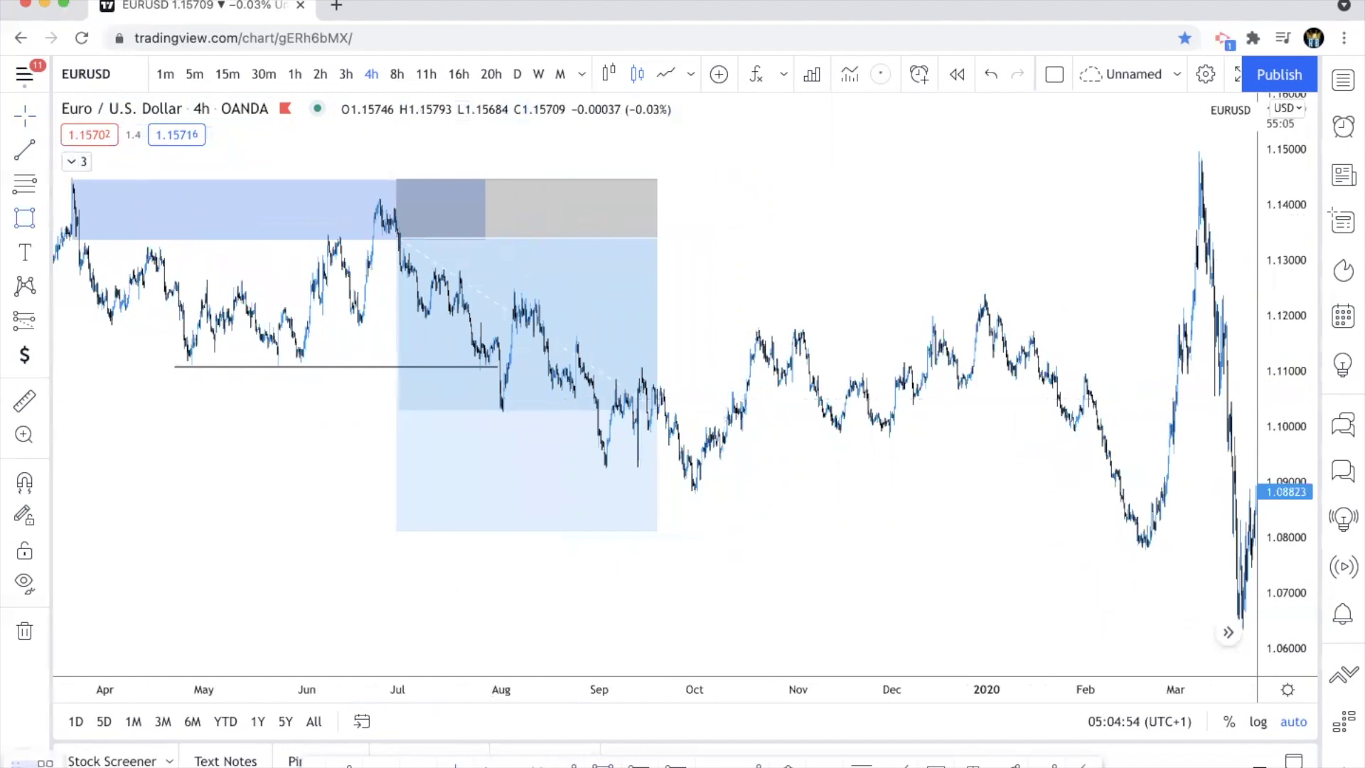
Step: Draw a supply zone rectangle from 13 August 2019 between about 1.1230 and 1.1171, and extend it to early February 2020
scroll(671, 421, "up", 2)
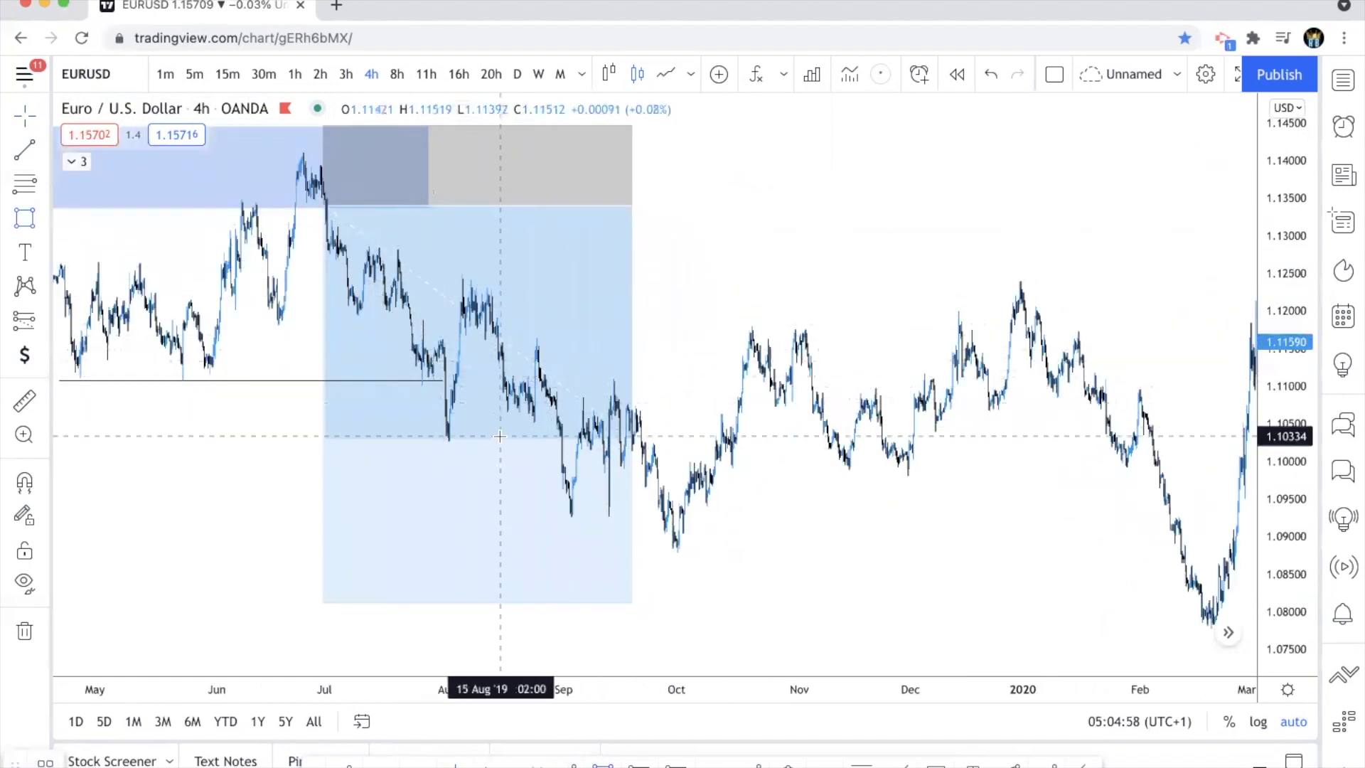
scroll(500, 436, "up", 1)
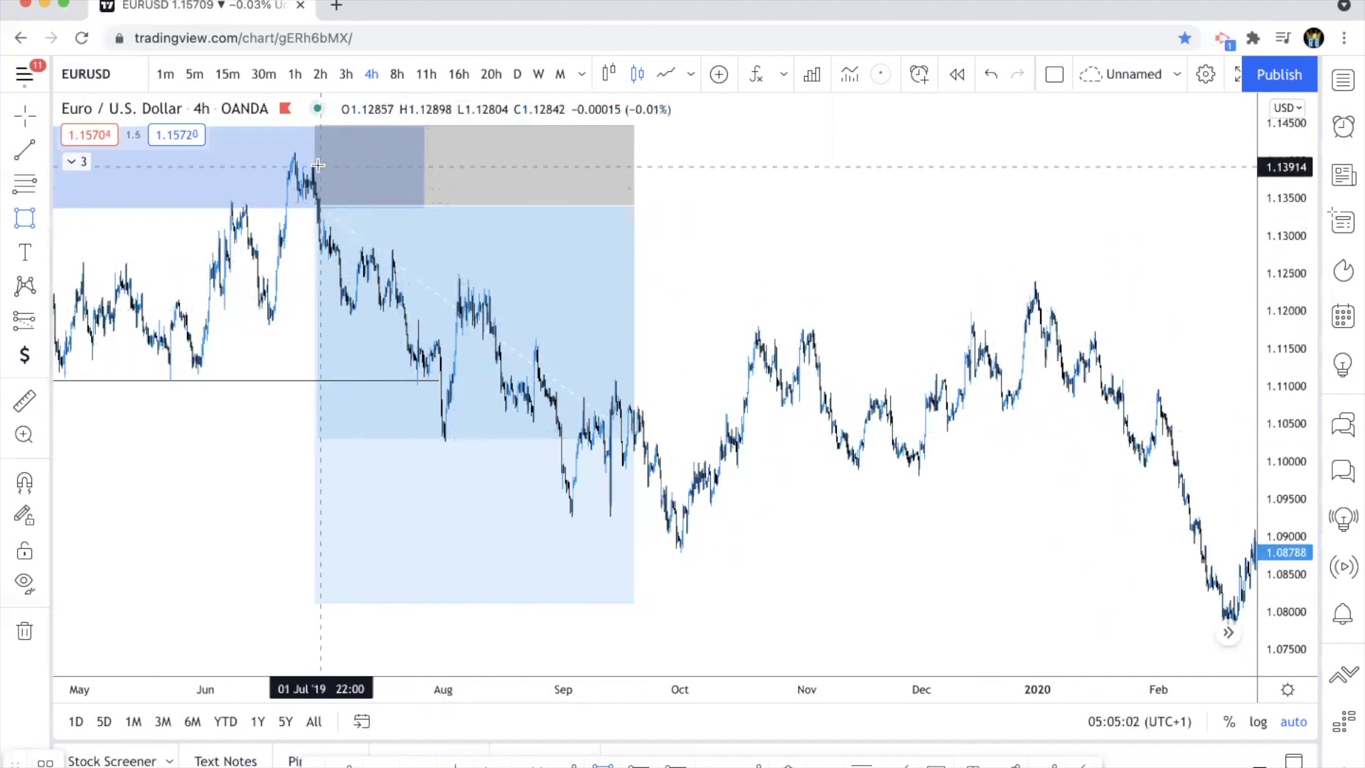
scroll(497, 324, "up", 1)
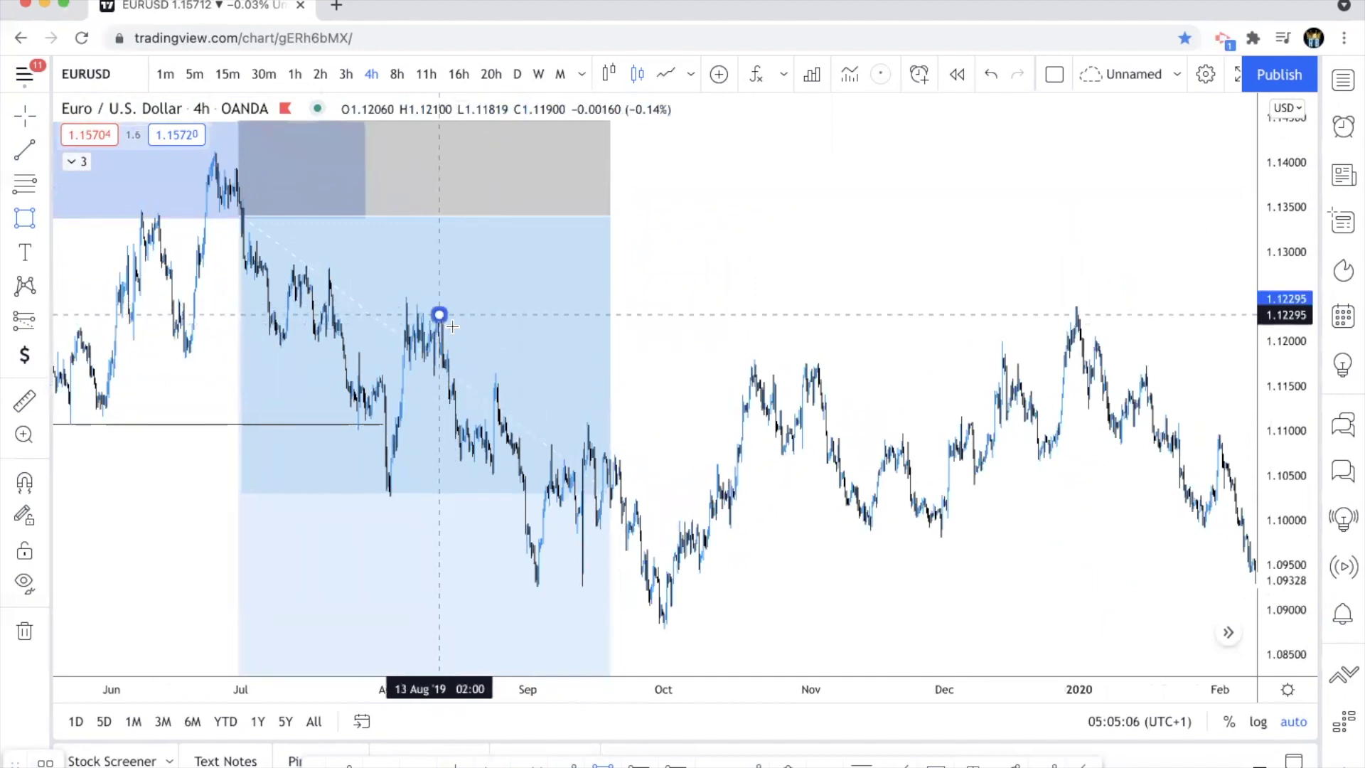
left_click(452, 326)
left_click(529, 367)
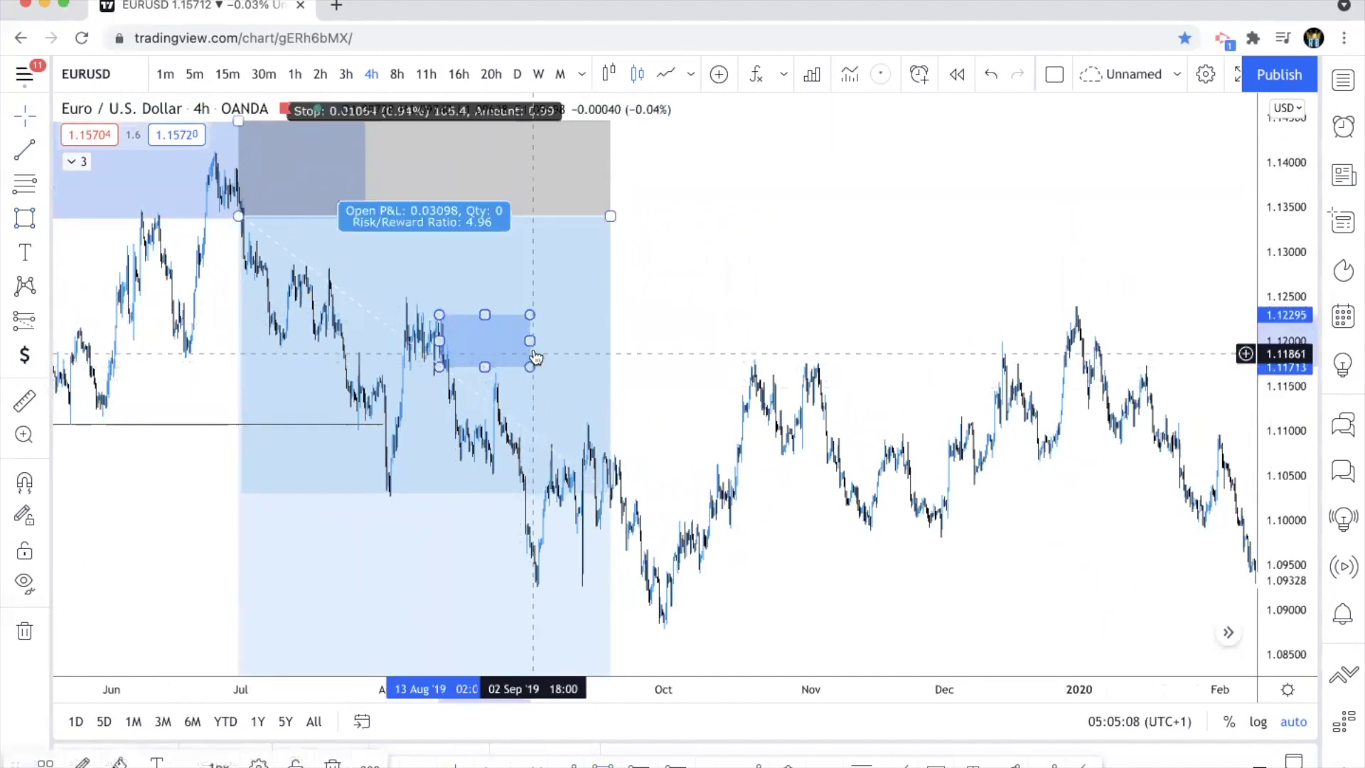
left_click_drag(535, 357, 1255, 340)
scroll(914, 216, "down", 1)
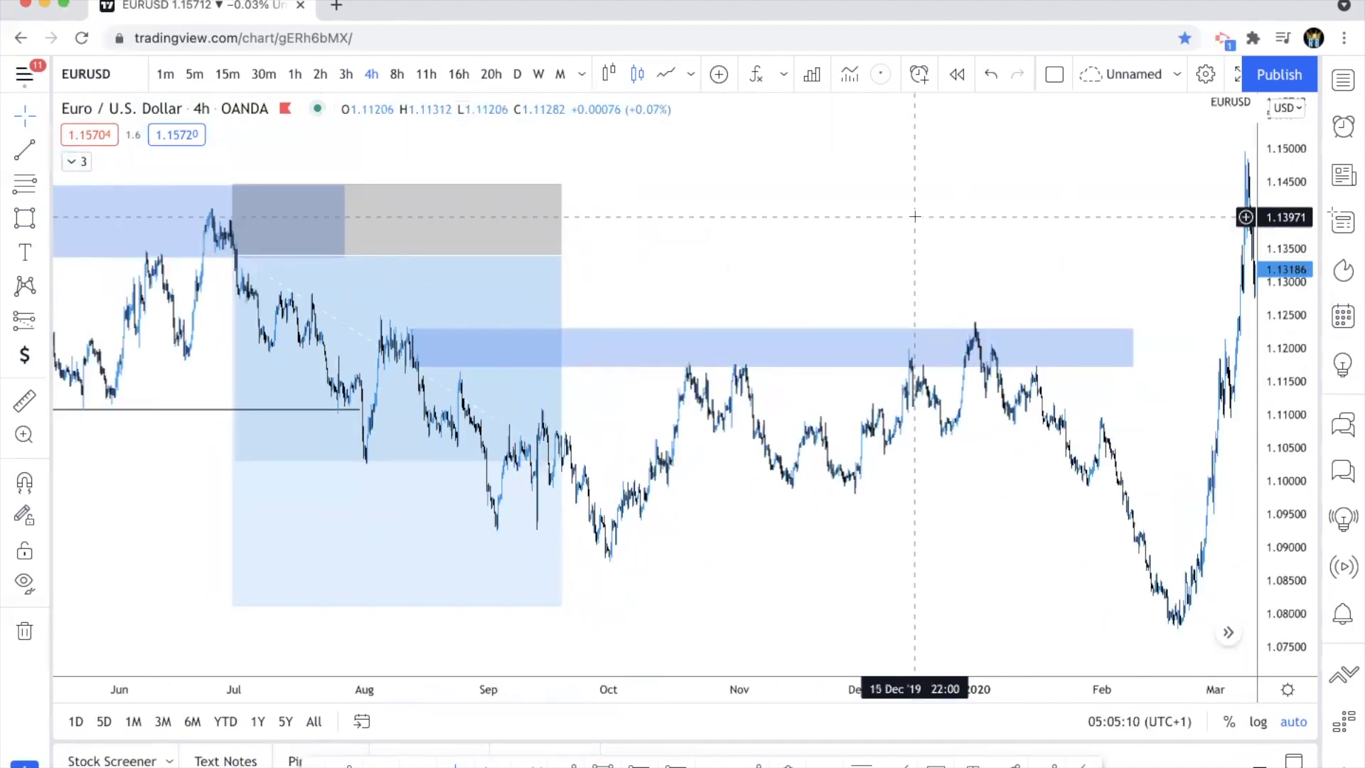
Step: Draw a supply zone rectangle from 28 June 2019 between about 1.1401 and 1.1343, and extend it to 20 March 2020
scroll(915, 217, "down", 1)
left_click_drag(725, 334, 540, 203)
left_click(724, 177)
scroll(723, 176, "right", 1)
scroll(723, 177, "down", 1)
left_click_drag(922, 220, 1255, 226)
scroll(920, 232, "right", 4)
scroll(920, 232, "down", 5)
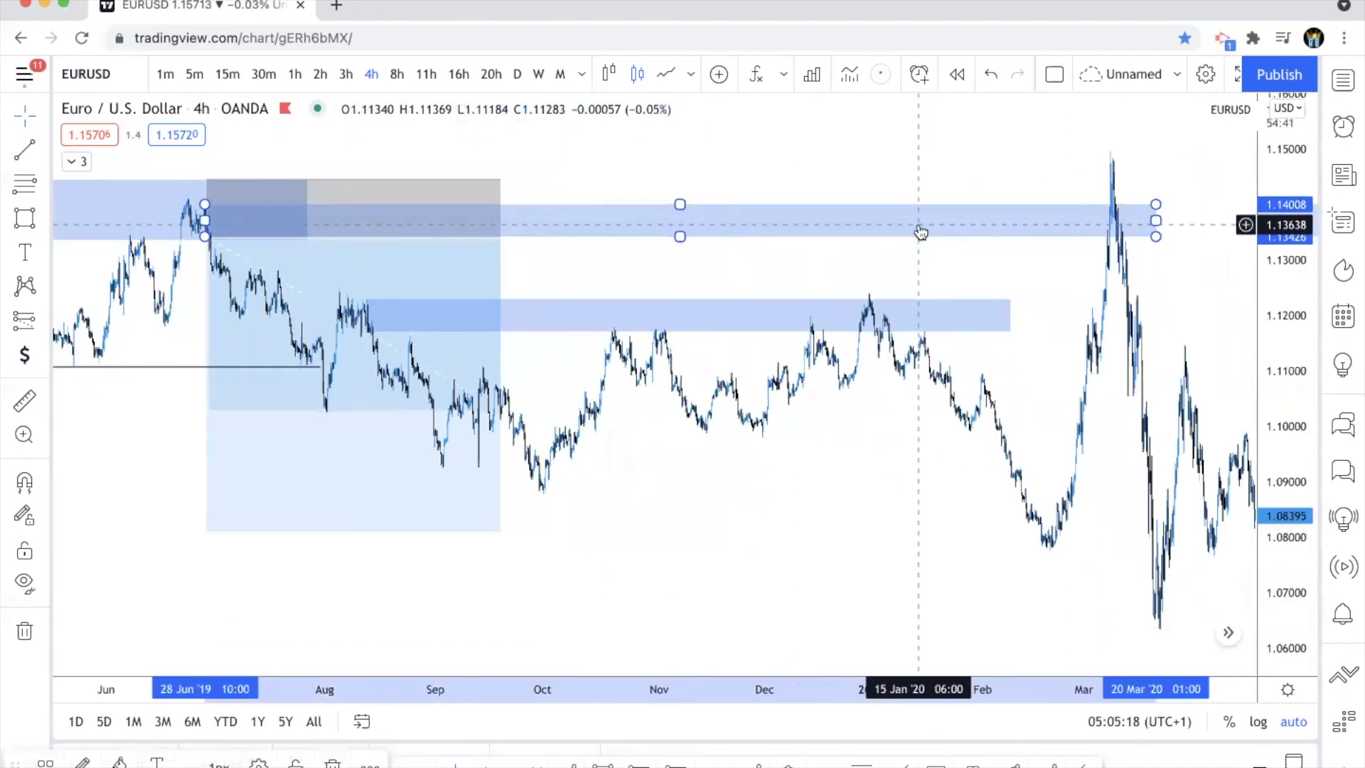
scroll(761, 298, "down", 3)
scroll(761, 298, "up", 4)
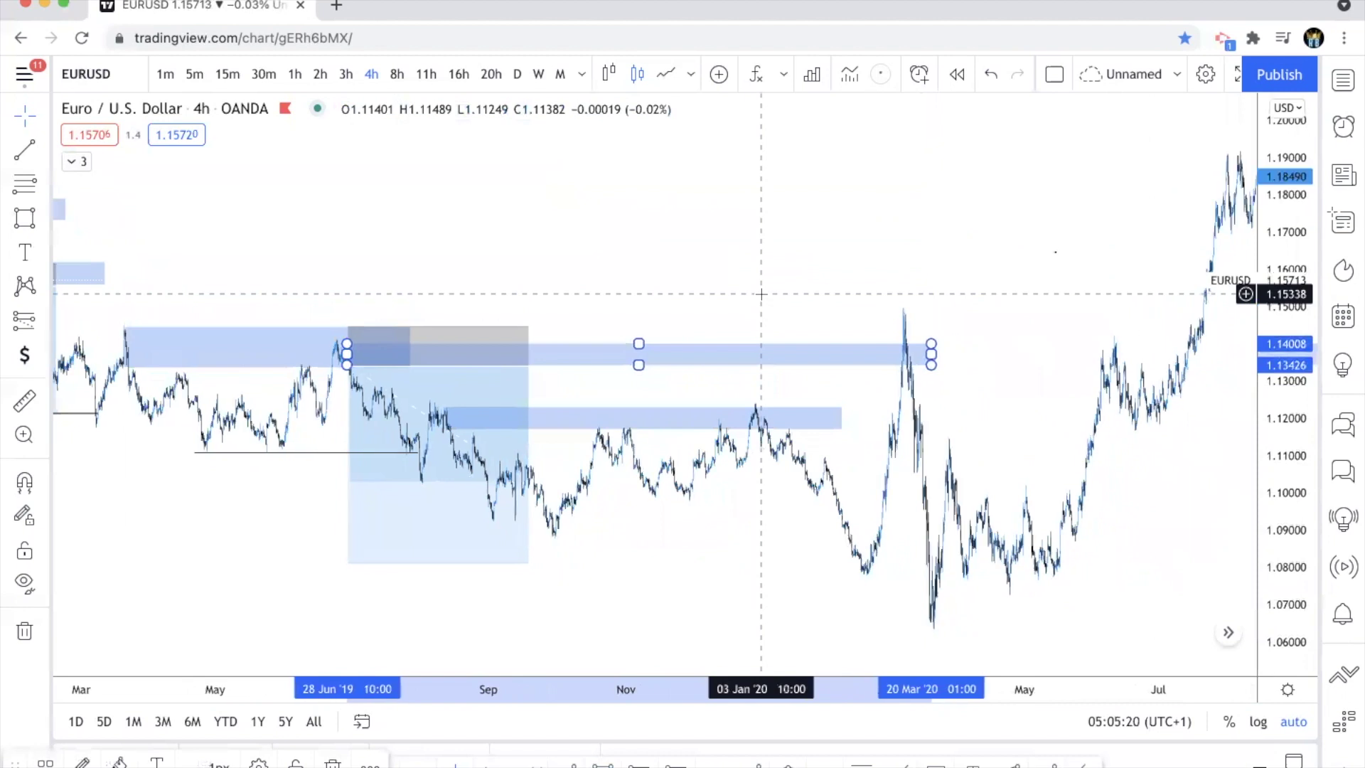
scroll(699, 591, "up", 1)
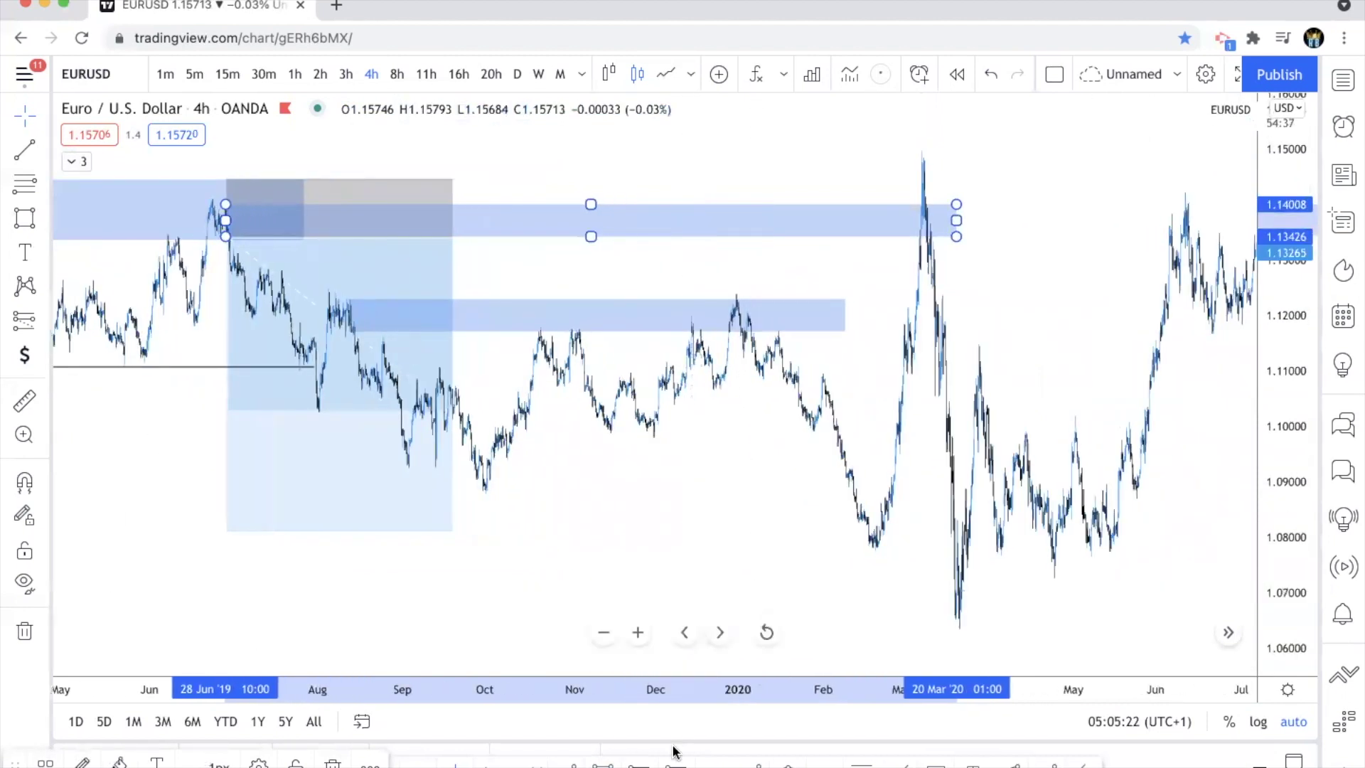
Step: Place a short position near the August zone's lower edge in late December 2019, with a stop of about 75 pips and target near 1.0750
left_click(676, 766)
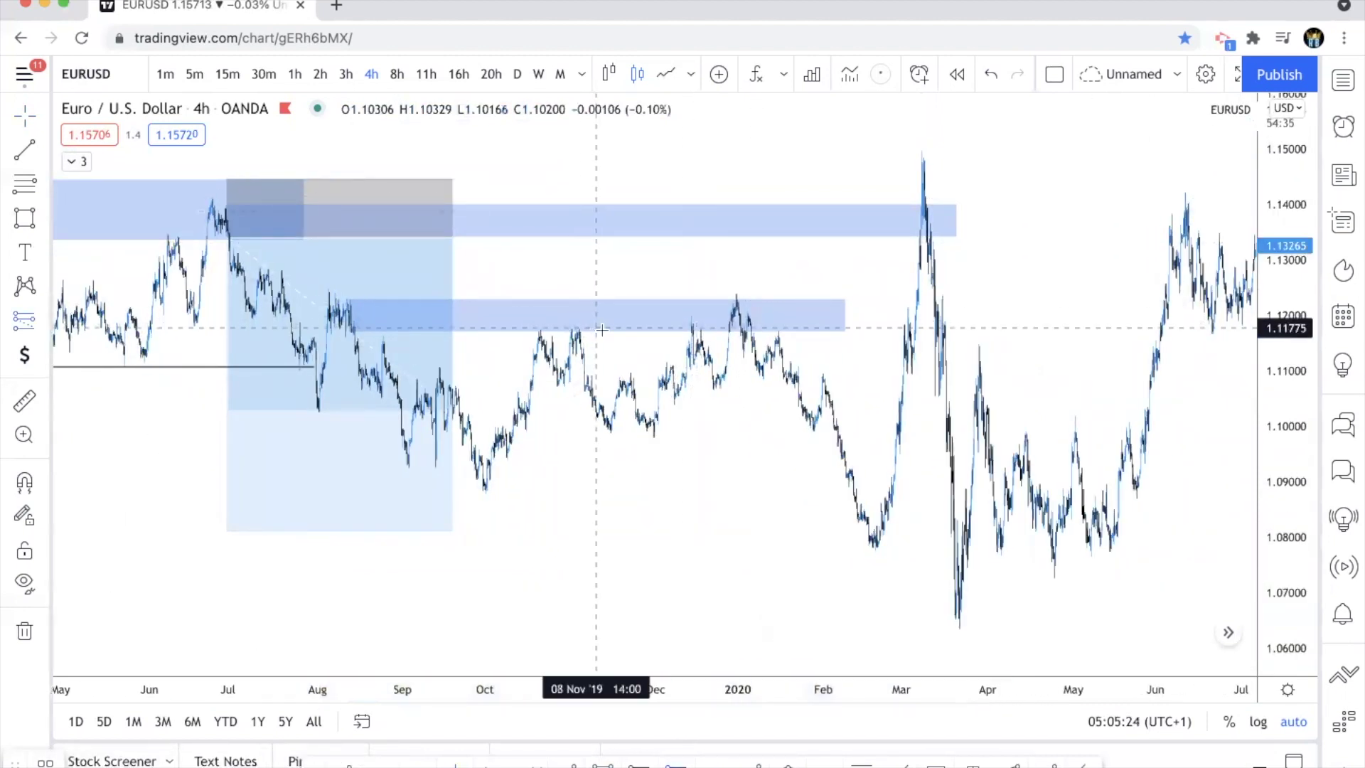
left_click(720, 327)
left_click_drag(721, 228, 721, 283)
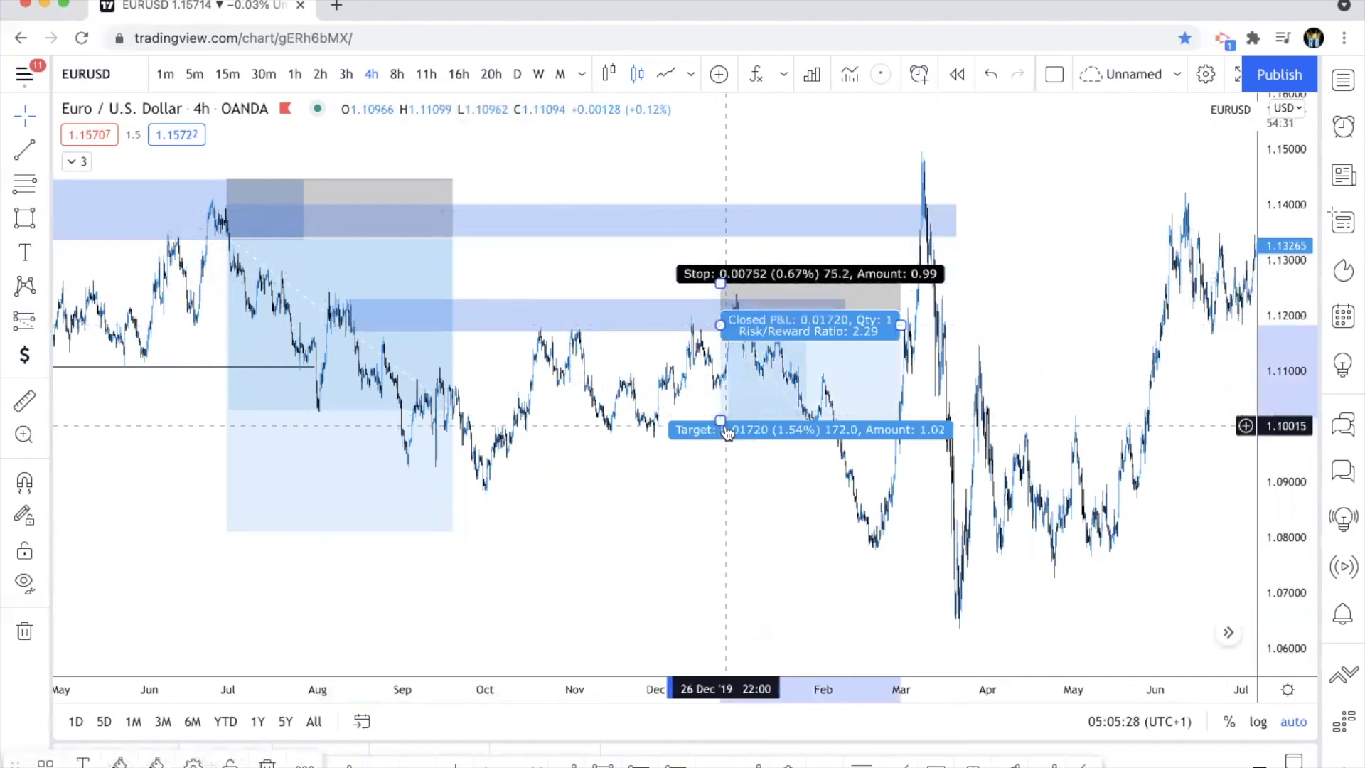
left_click_drag(725, 429, 720, 566)
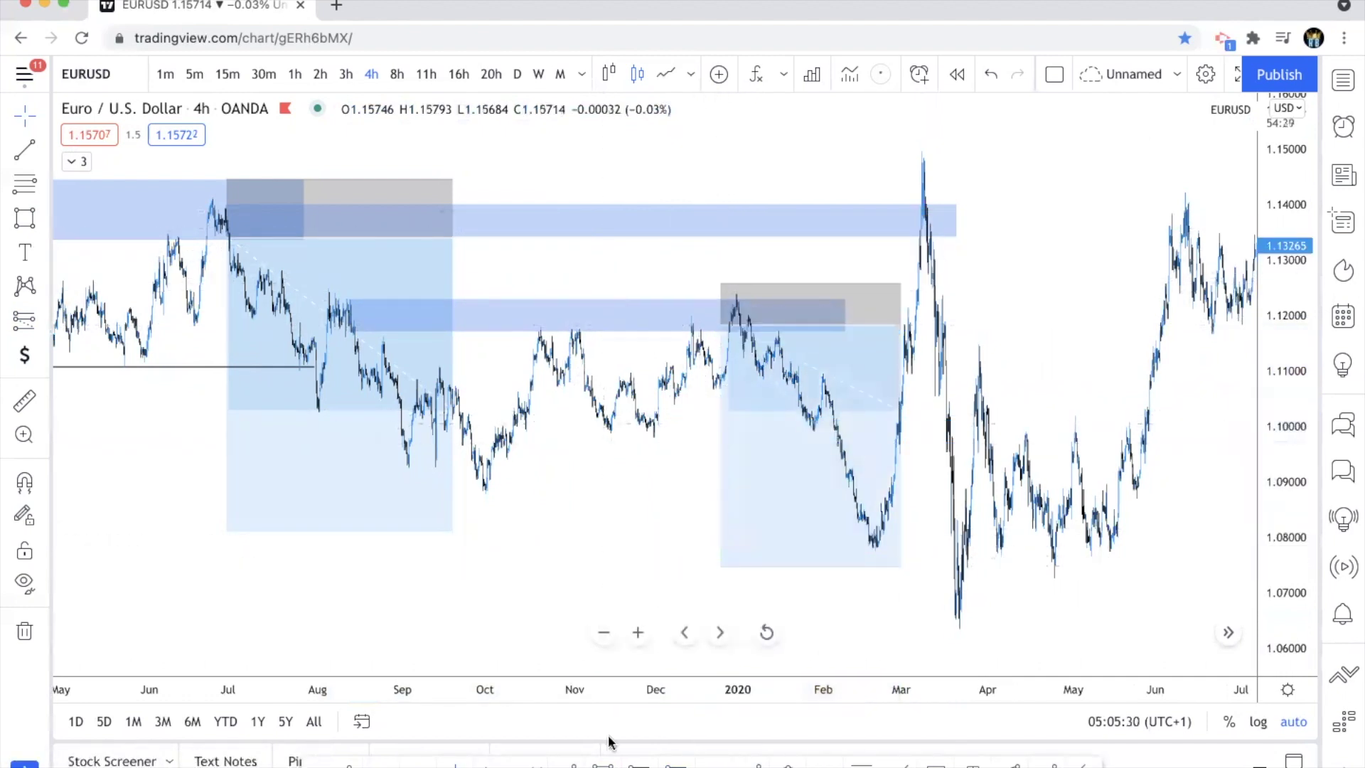
Step: Place a short position at about 1.1337, near the 28 June zone's lower edge, on 6 March 2020
left_click(920, 240)
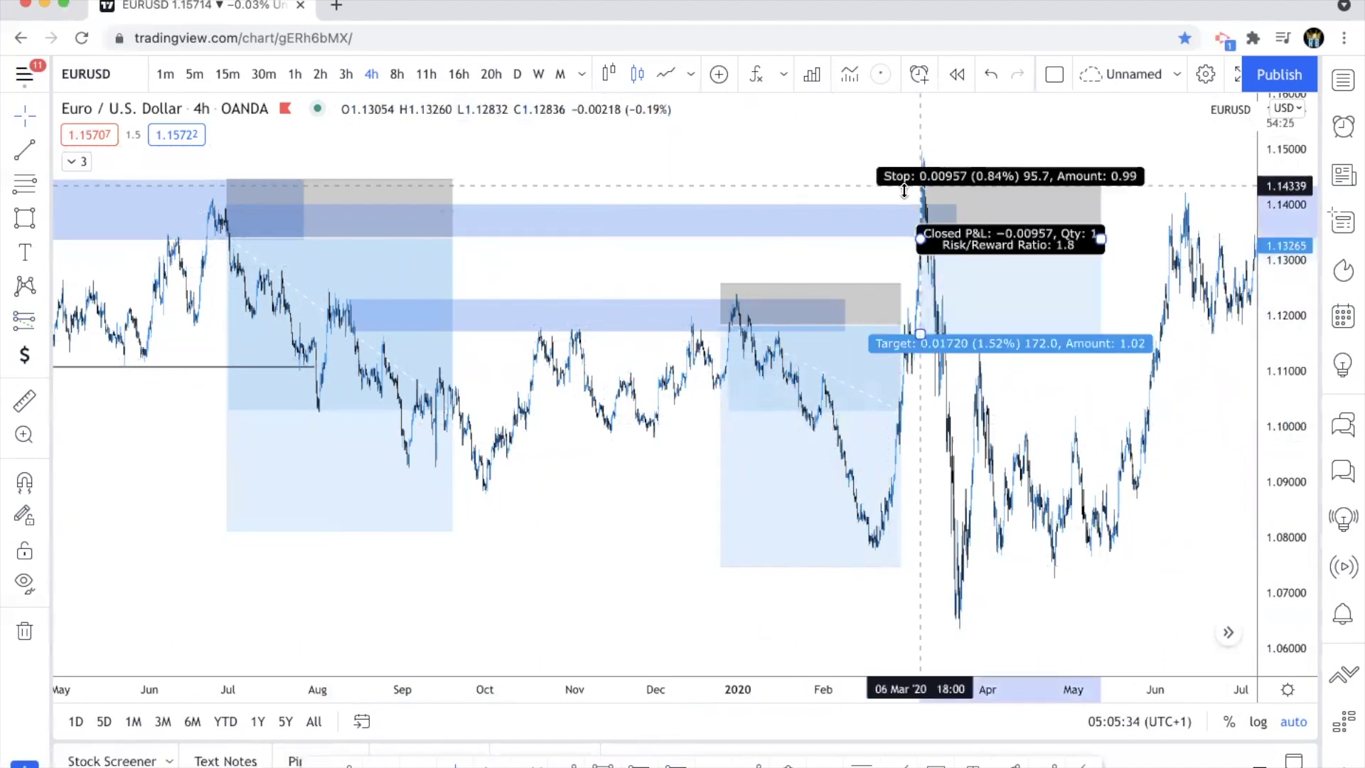
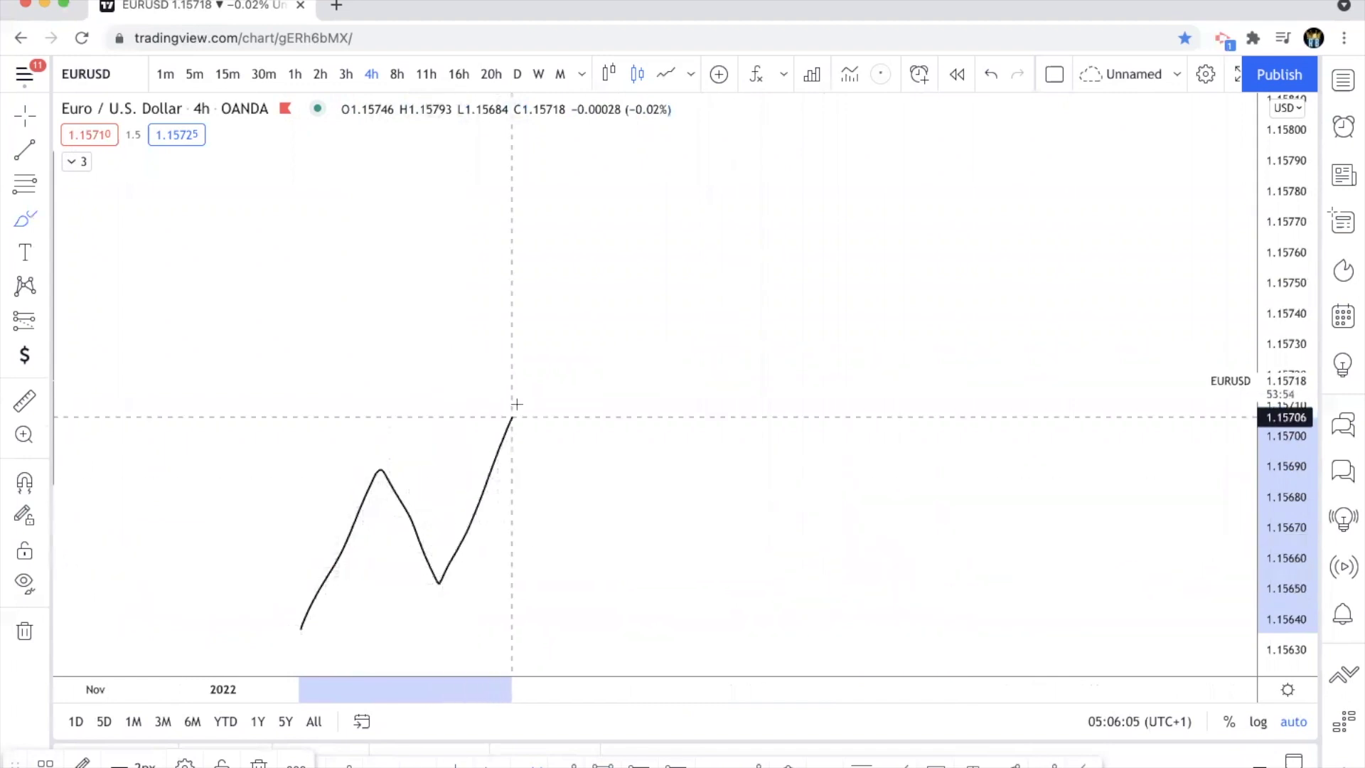
Step: Mark the break of the first swing high with a brush line at about 1.1569, and try circling the upward leg
left_click_drag(377, 464, 496, 467)
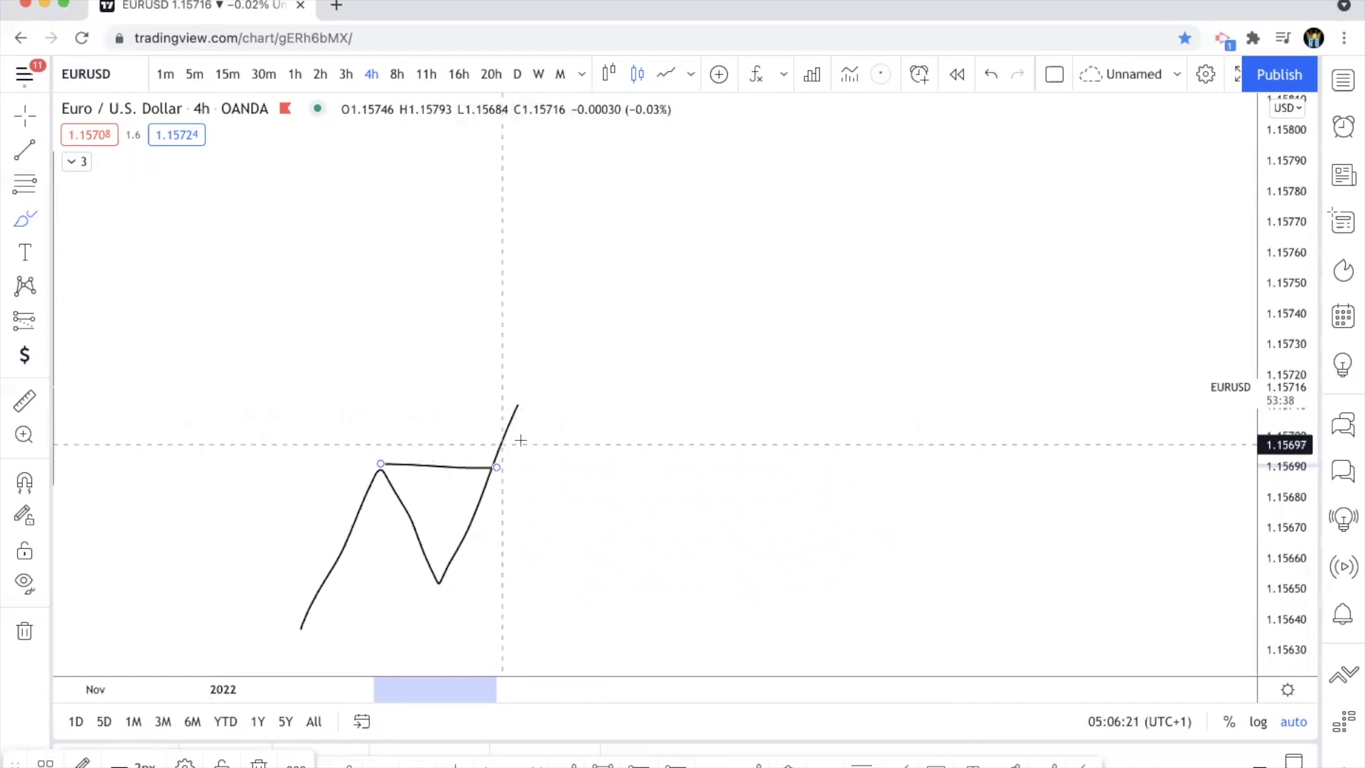
mouse_move(526, 388)
left_mouse_down()
mouse_move(557, 427)
mouse_move(534, 366)
left_mouse_up()
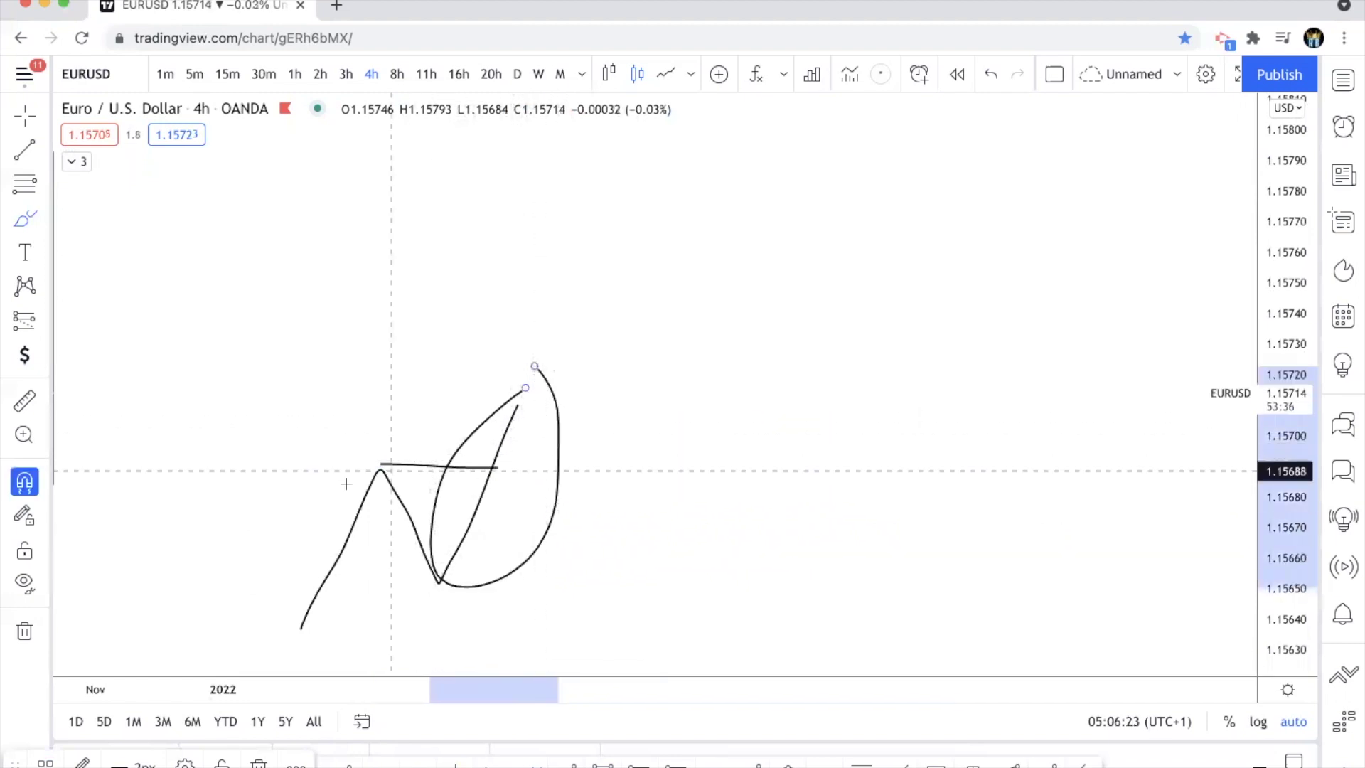
key("super+z")
left_click_drag(389, 464, 354, 467)
key("super+z")
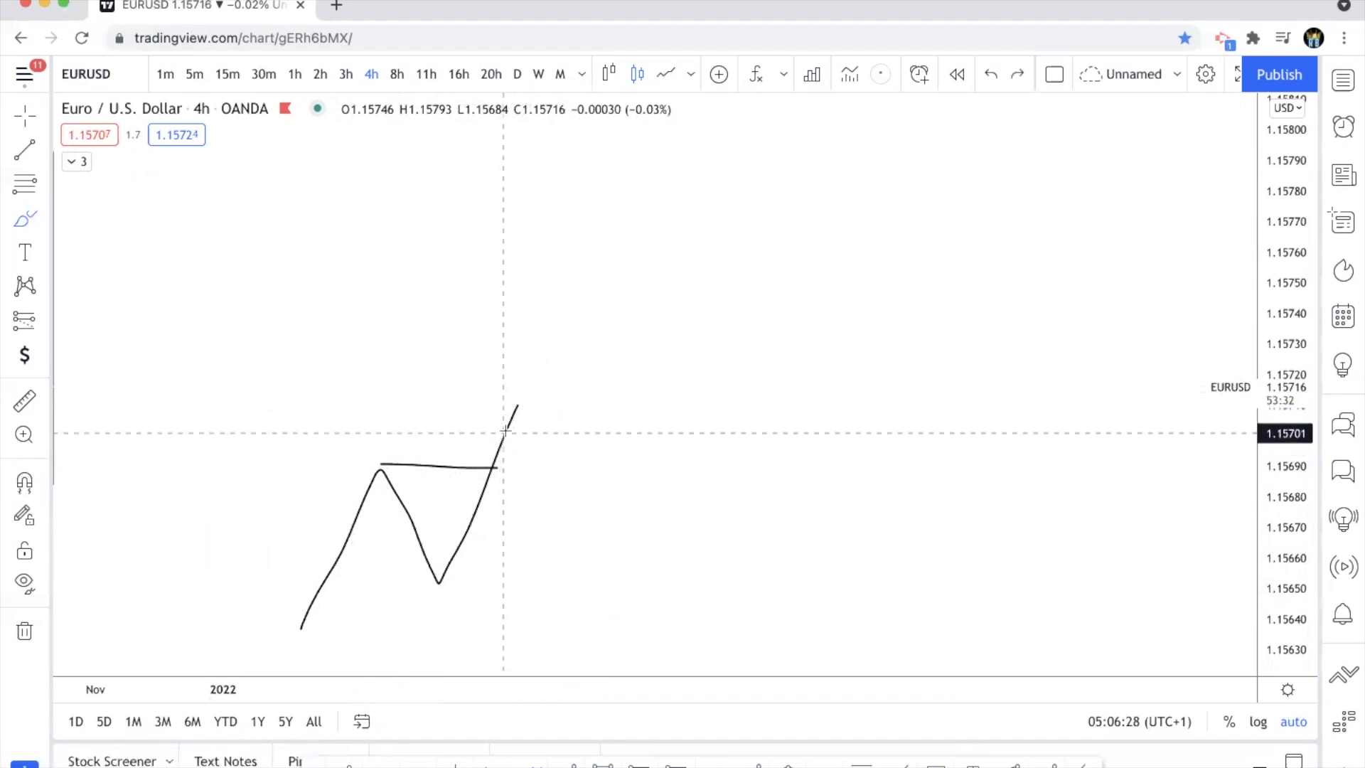
Step: Sketch a pullback from the second high and mark a demand zone with two brush lines at about 1.1566 and 1.1565
left_click_drag(527, 407, 589, 549)
left_click_drag(449, 561, 601, 560)
mouse_move(443, 574)
left_mouse_down()
mouse_move(617, 575)
mouse_move(594, 562)
left_mouse_up()
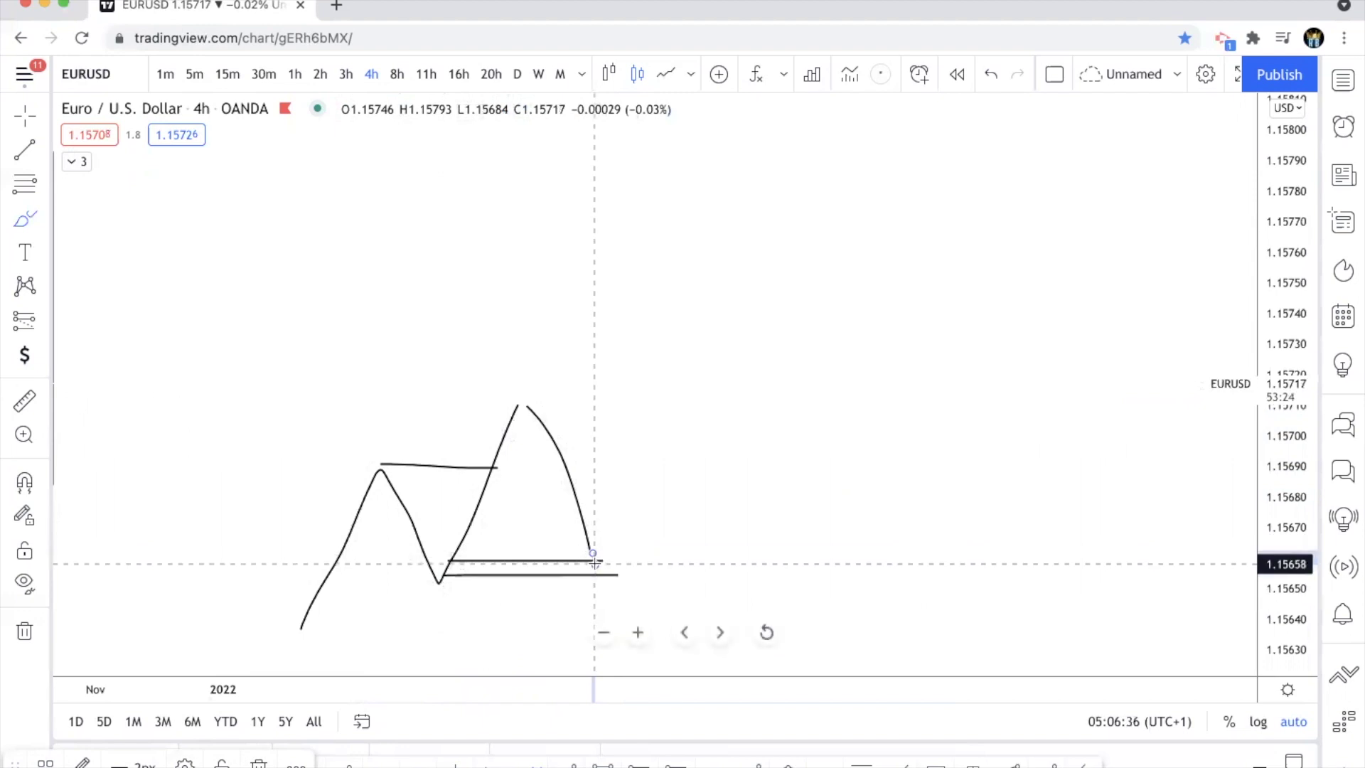
Step: Sketch a rally from the demand zone to about 1.1576 and mark the break of the previous high at about 1.1571
left_click_drag(595, 560, 726, 241)
left_click_drag(511, 402, 636, 402)
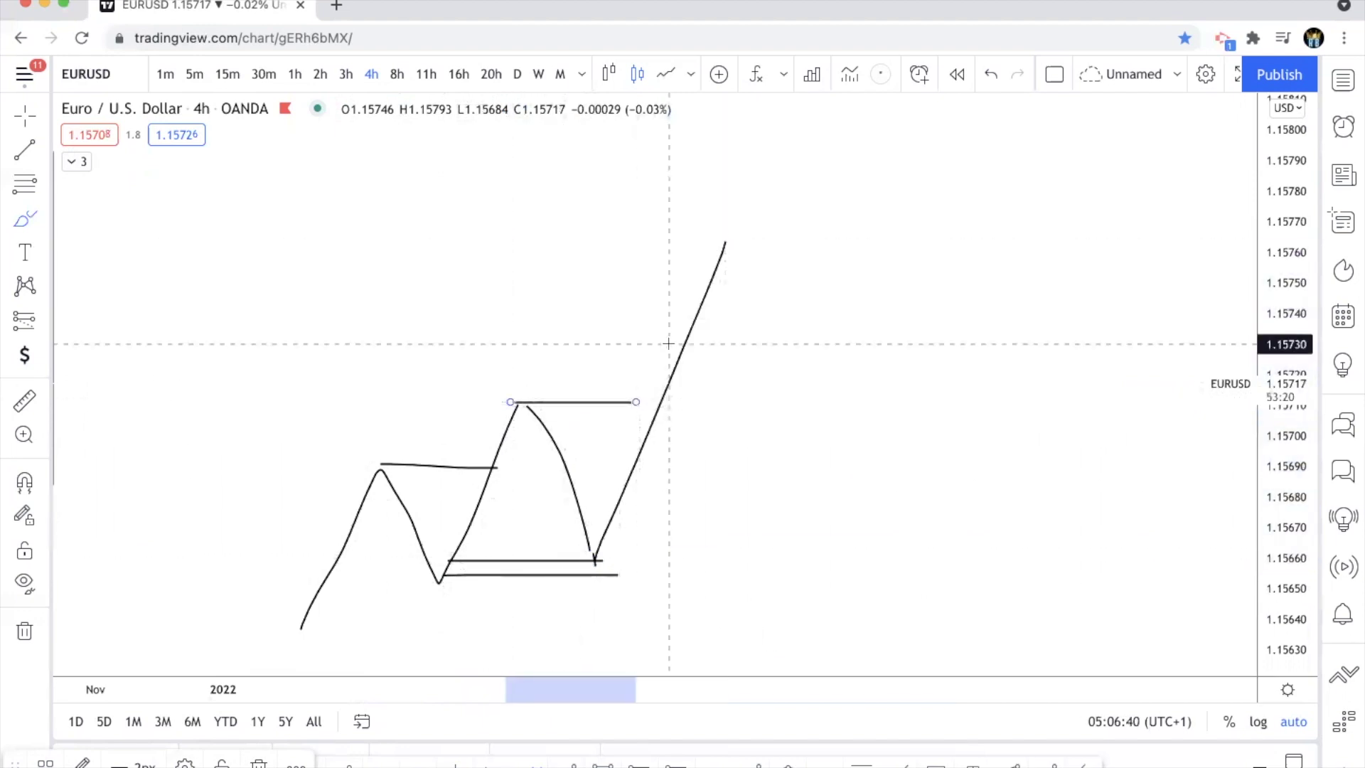
left_click_drag(640, 403, 670, 405)
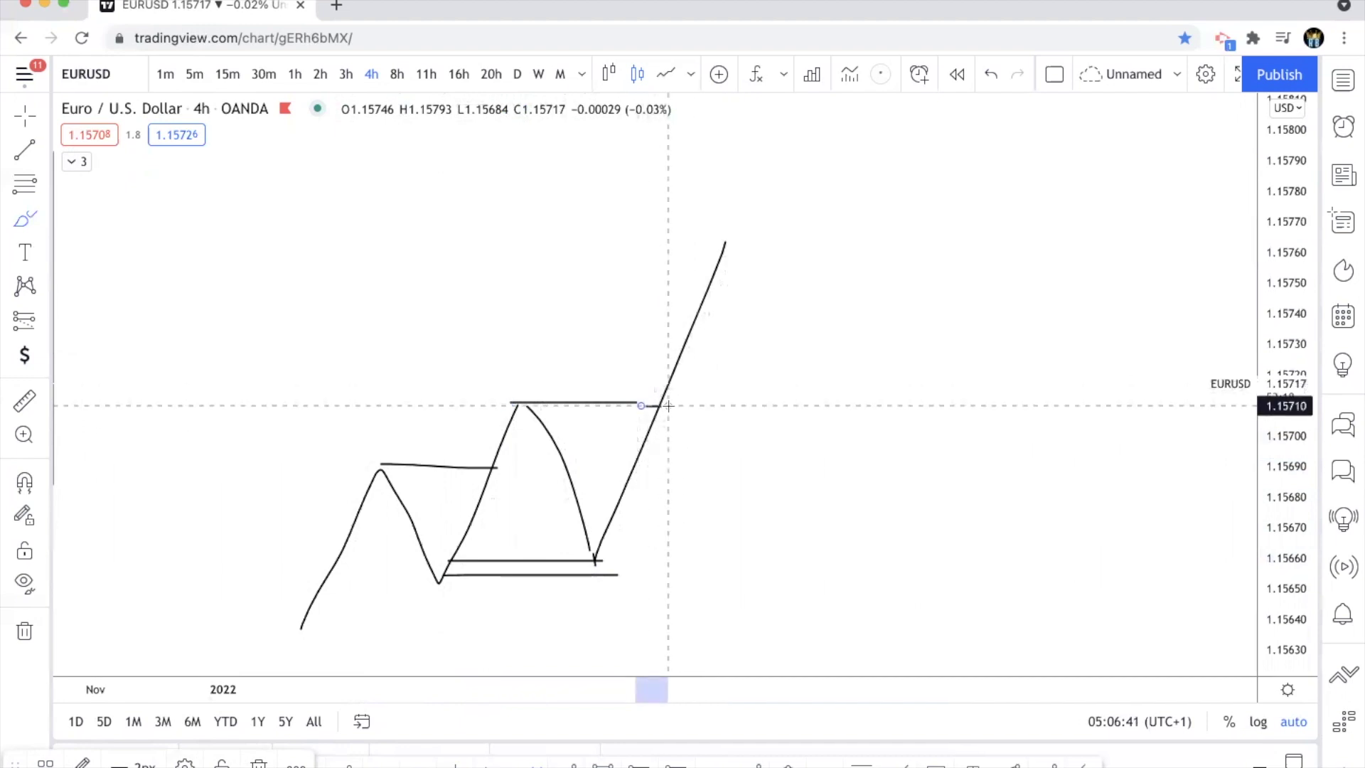
Step: Sketch a drop from the highest peak to a new demand line at about 1.1566, and undo the last stroke
left_click_drag(722, 245, 803, 550)
mouse_move(605, 550)
left_mouse_down()
mouse_move(830, 549)
mouse_move(806, 541)
mouse_move(935, 188)
left_mouse_up()
key("ctrl+z")
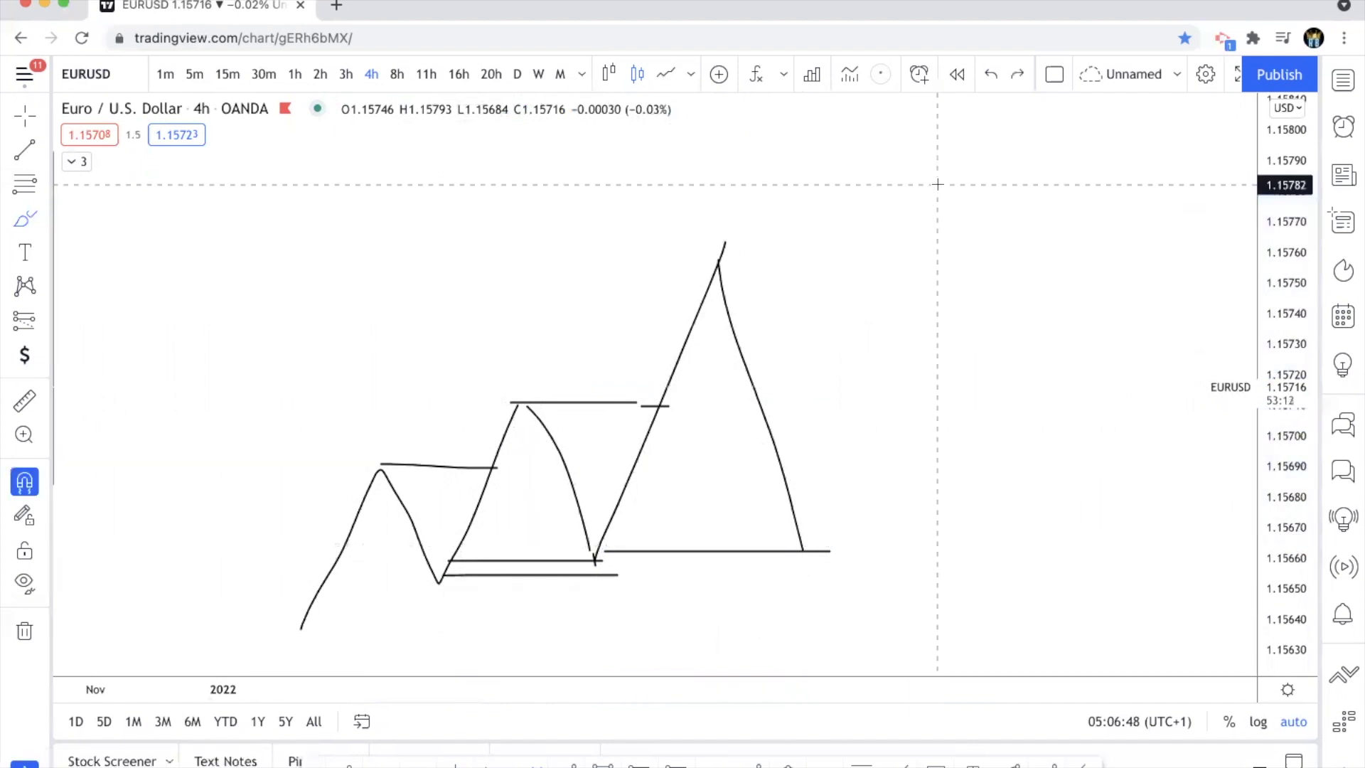
Step: Undo all remaining strokes of the bullish sketch to clear the chart area
key("ctrl+z")
key("ctrl+z")
key("ctrl+z")
key("ctrl+z")
key("ctrl+z")
key("ctrl+z")
key("ctrl+z")
key("ctrl+z")
key("ctrl+z")
key("ctrl+z")
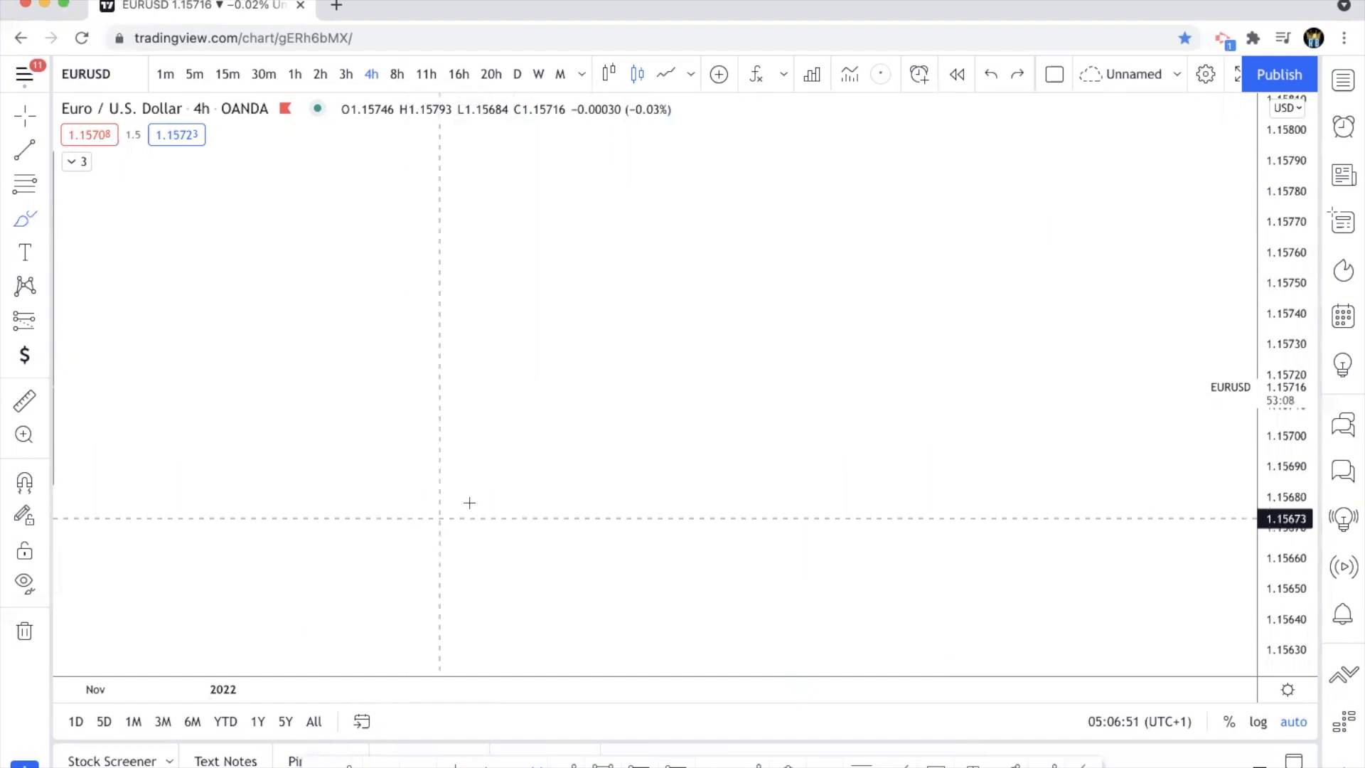
Step: Sketch a rising zigzag from about 1.1535 to 1.1600 and mark the break of its first high at about 1.1566
mouse_move(286, 596)
left_mouse_down()
mouse_move(341, 464)
mouse_move(393, 488)
mouse_move(417, 555)
mouse_move(466, 349)
mouse_move(505, 497)
mouse_move(538, 399)
mouse_move(553, 281)
mouse_move(597, 448)
mouse_move(664, 222)
mouse_move(694, 347)
left_mouse_up()
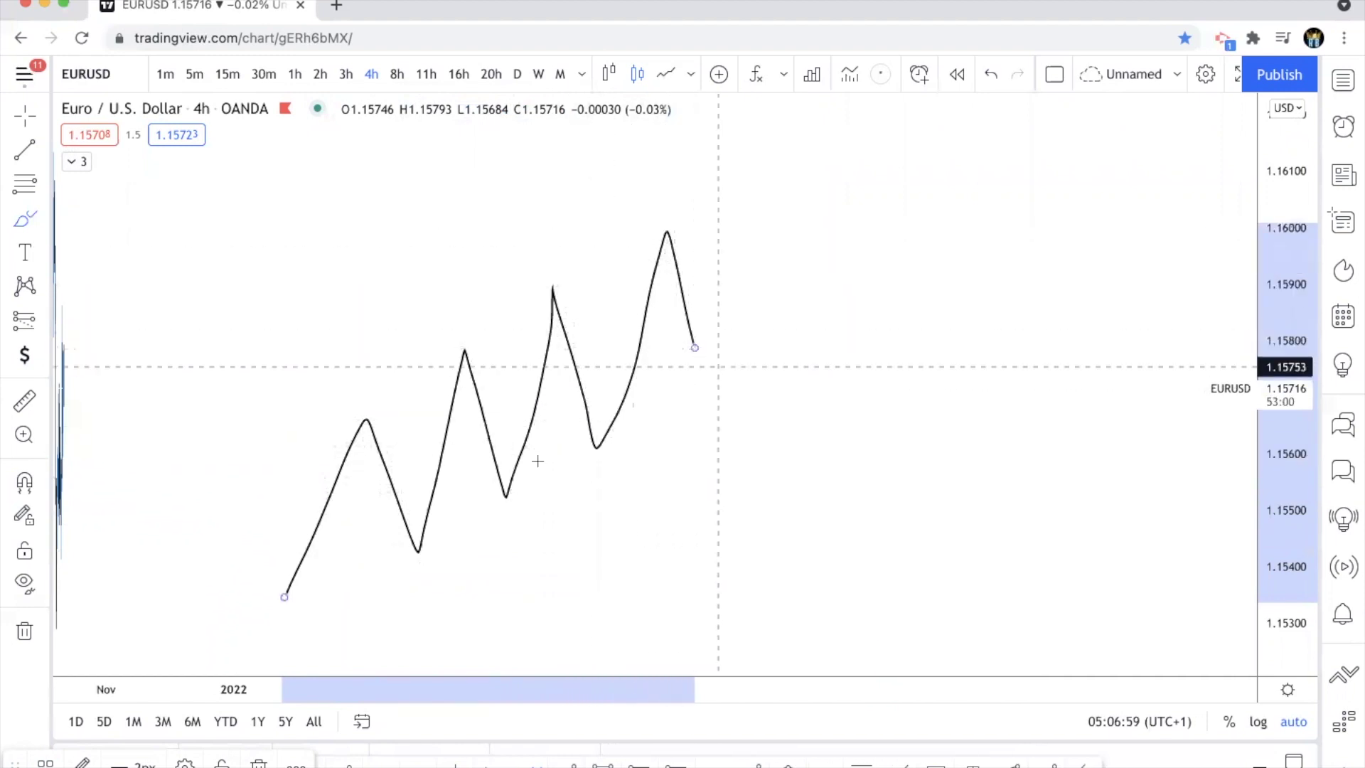
left_click_drag(354, 414, 488, 418)
key("ctrl+z")
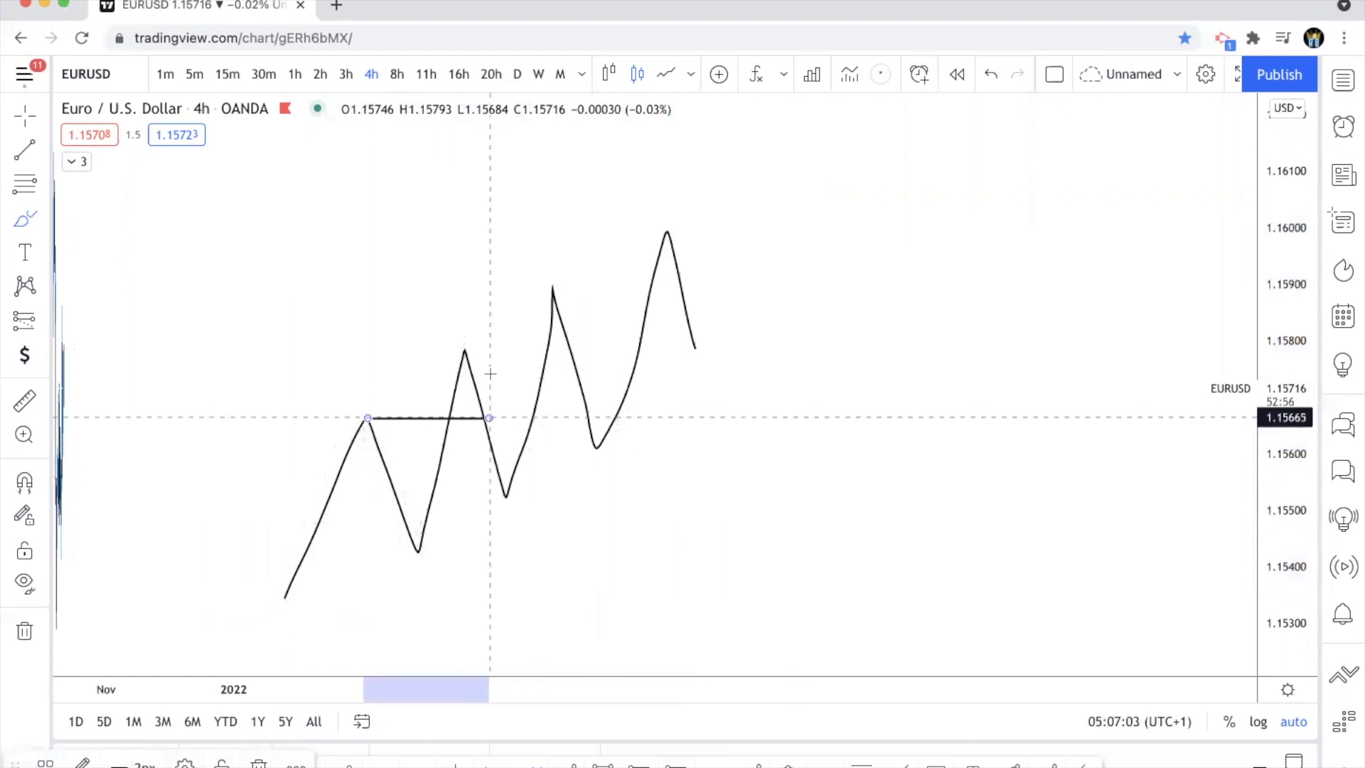
Step: Mark a demand zone between about 1.1552 and 1.1547, circle its retest, and line off the second high at about 1.1578
left_click_drag(419, 498, 494, 499)
mouse_move(406, 524)
left_mouse_down()
mouse_move(530, 524)
mouse_move(506, 493)
left_mouse_up()
left_click_drag(464, 349, 550, 350)
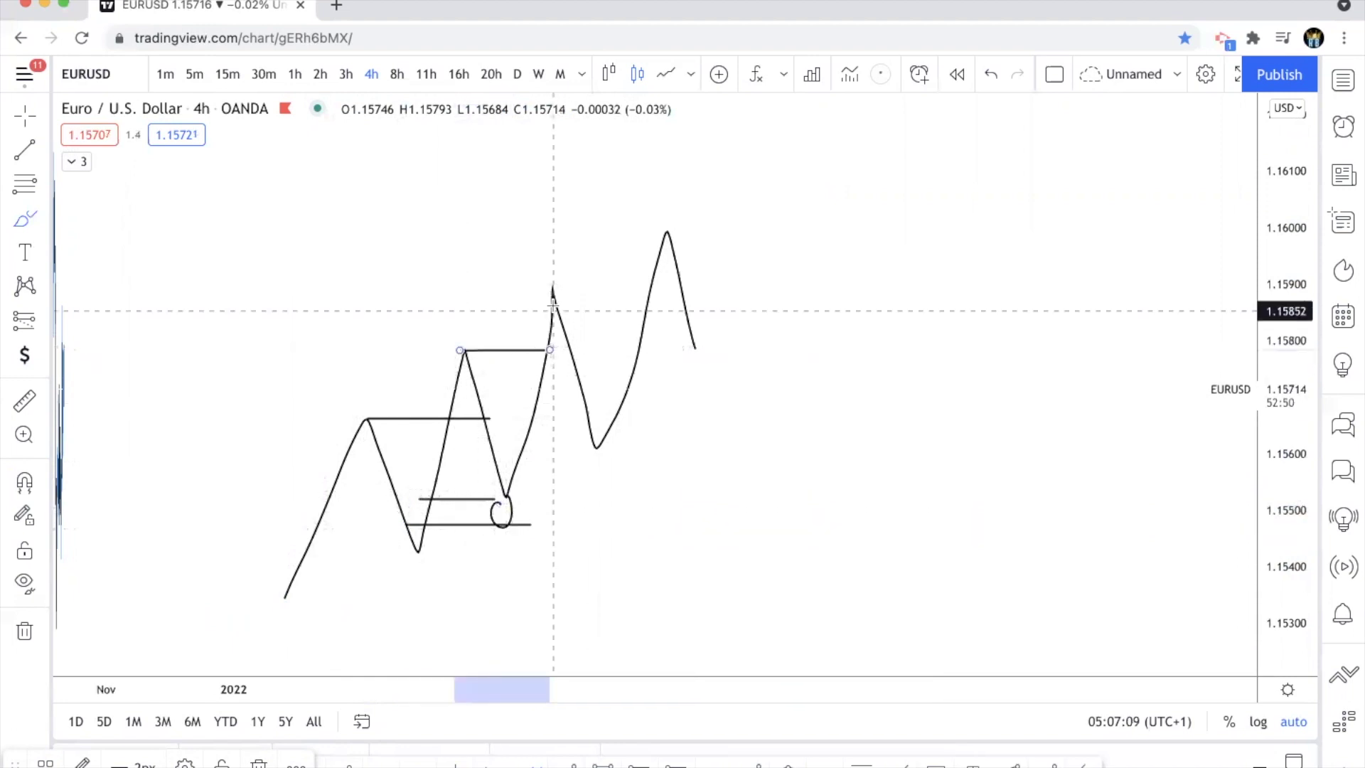
Step: Try a demand line at about 1.1559 under the third low, and undo every stroke of the rising zigzag sketch
left_click_drag(506, 460, 640, 460)
key("ctrl+z")
key("ctrl+z")
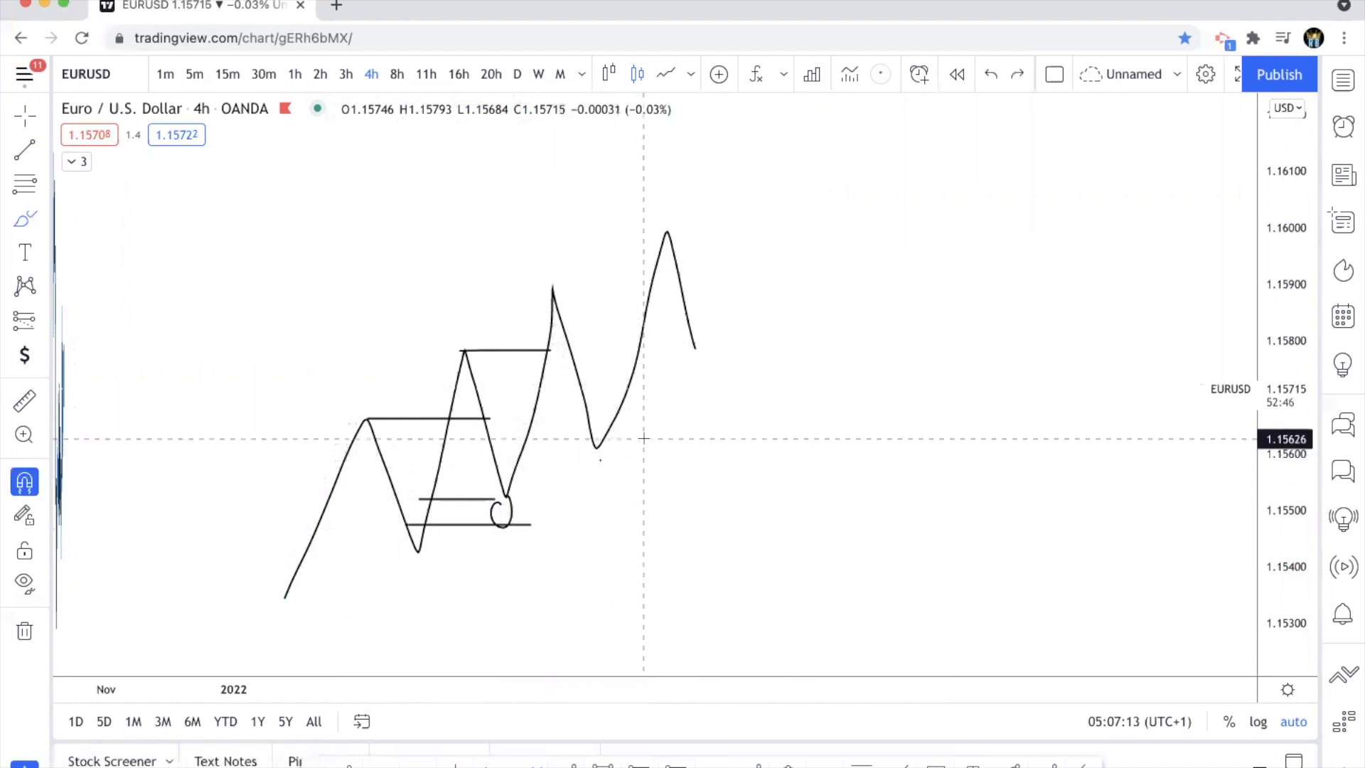
key("ctrl+z")
key("ctrl+z")
key("ctrl+z")
key("ctrl+z")
key("ctrl+z")
Step: Sketch a falling zigzag from about 1.1727 to 1.1611 with a bounce, and mark the broken first low at about 1.1644
scroll(643, 439, "right", 3)
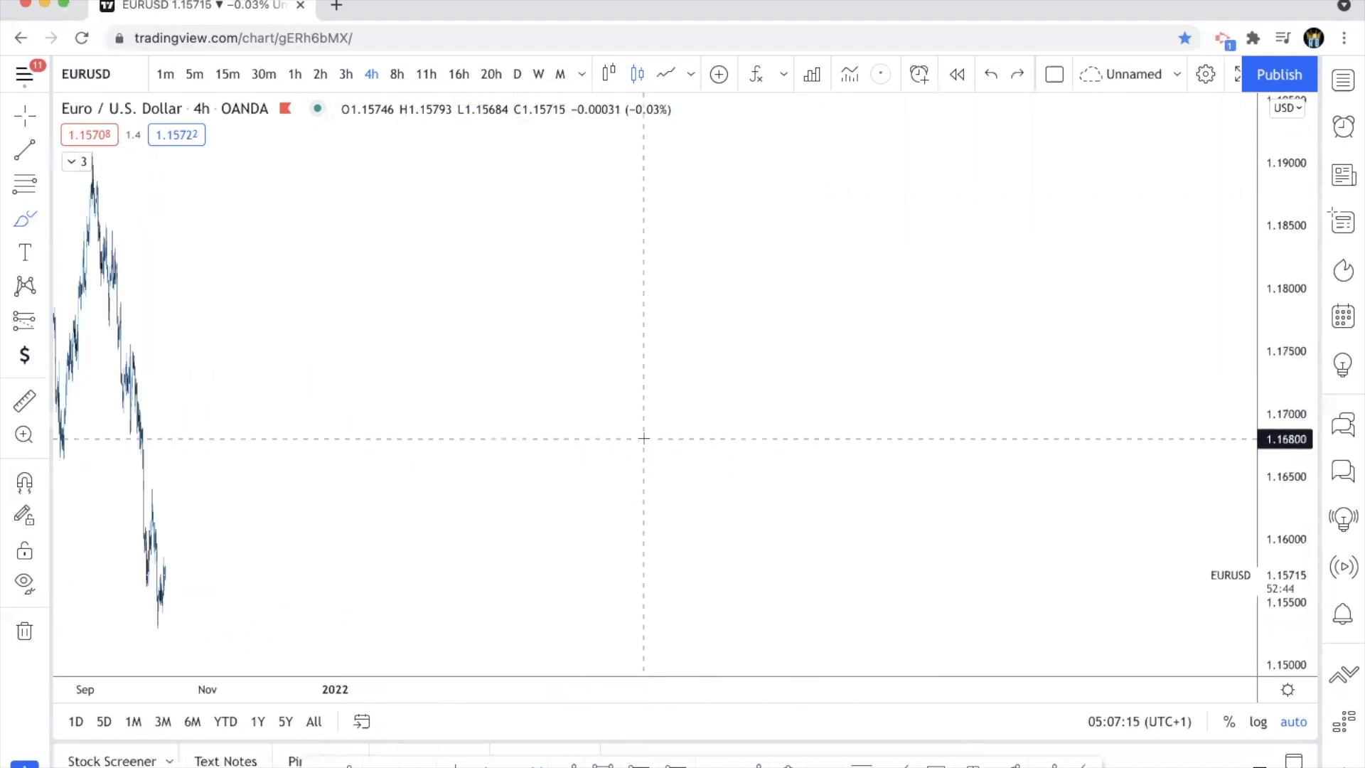
mouse_move(568, 212)
left_mouse_down()
mouse_move(601, 343)
mouse_move(630, 341)
mouse_move(676, 232)
mouse_move(697, 450)
mouse_move(759, 311)
left_mouse_up()
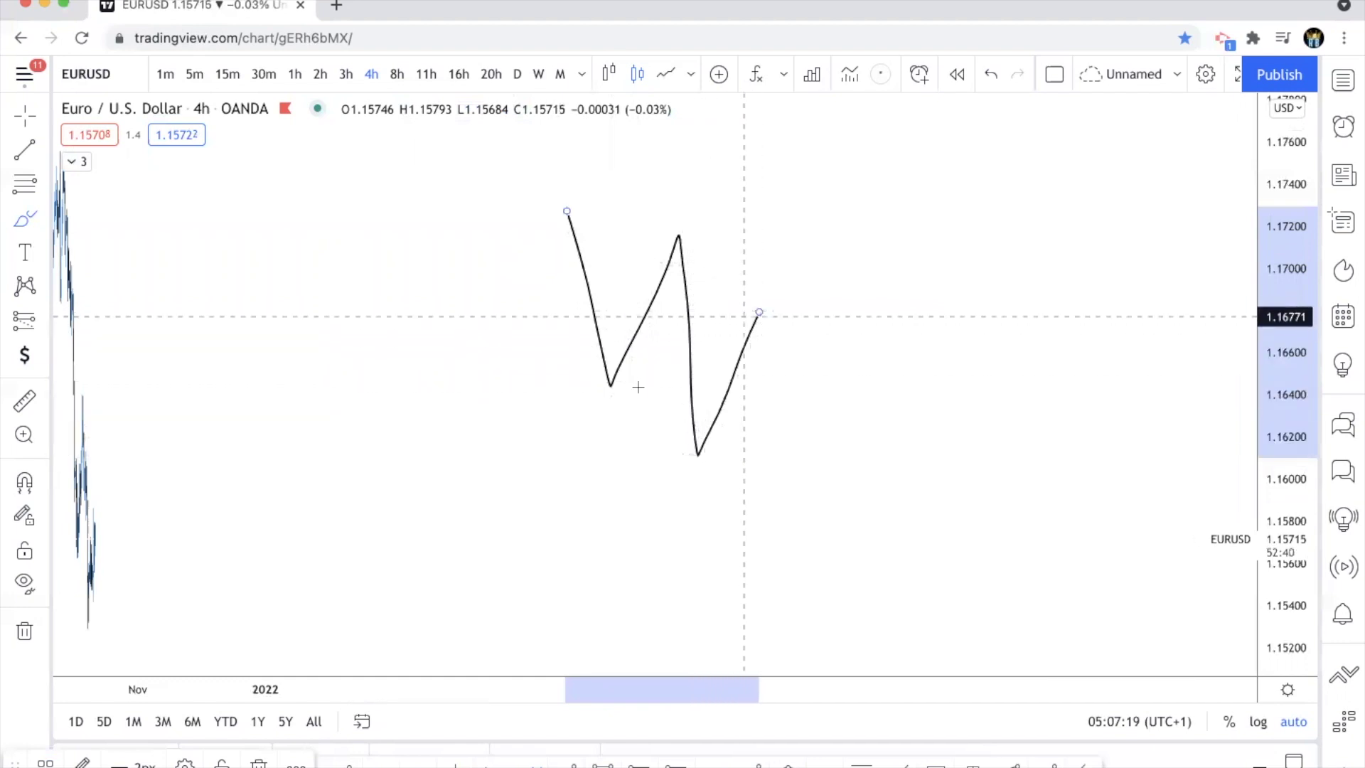
left_click_drag(603, 385, 678, 385)
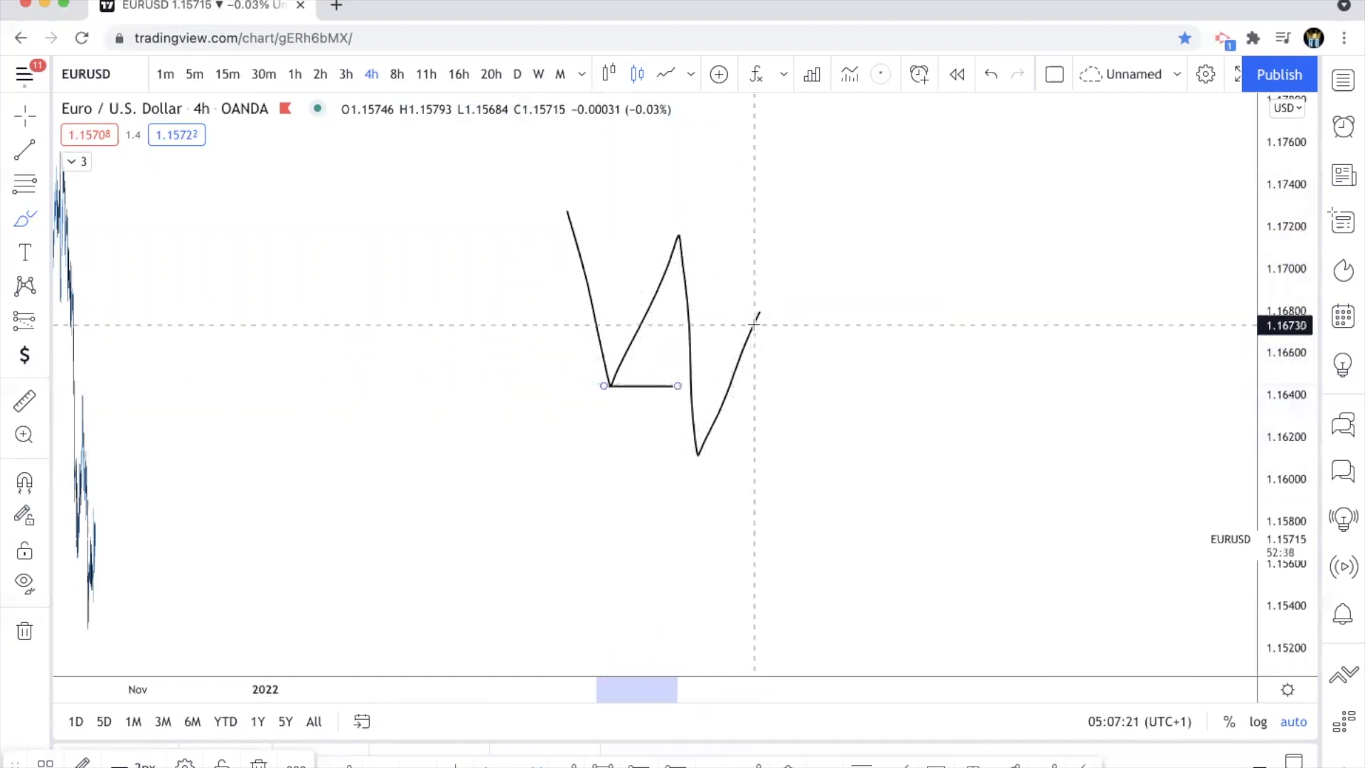
Step: Mark a supply zone below the zigzag's lower high with two brush lines at about 1.1708 and 1.1700, extending the bounce slightly upward
left_click_drag(759, 313, 760, 294)
left_click_drag(679, 252, 828, 251)
left_click_drag(655, 268, 848, 260)
Step: Sketch price turning down from the supply zone to about 1.1593, and mark the broken low at about 1.1611
mouse_move(765, 302)
left_mouse_down()
mouse_move(780, 284)
mouse_move(789, 296)
mouse_move(818, 492)
left_mouse_up()
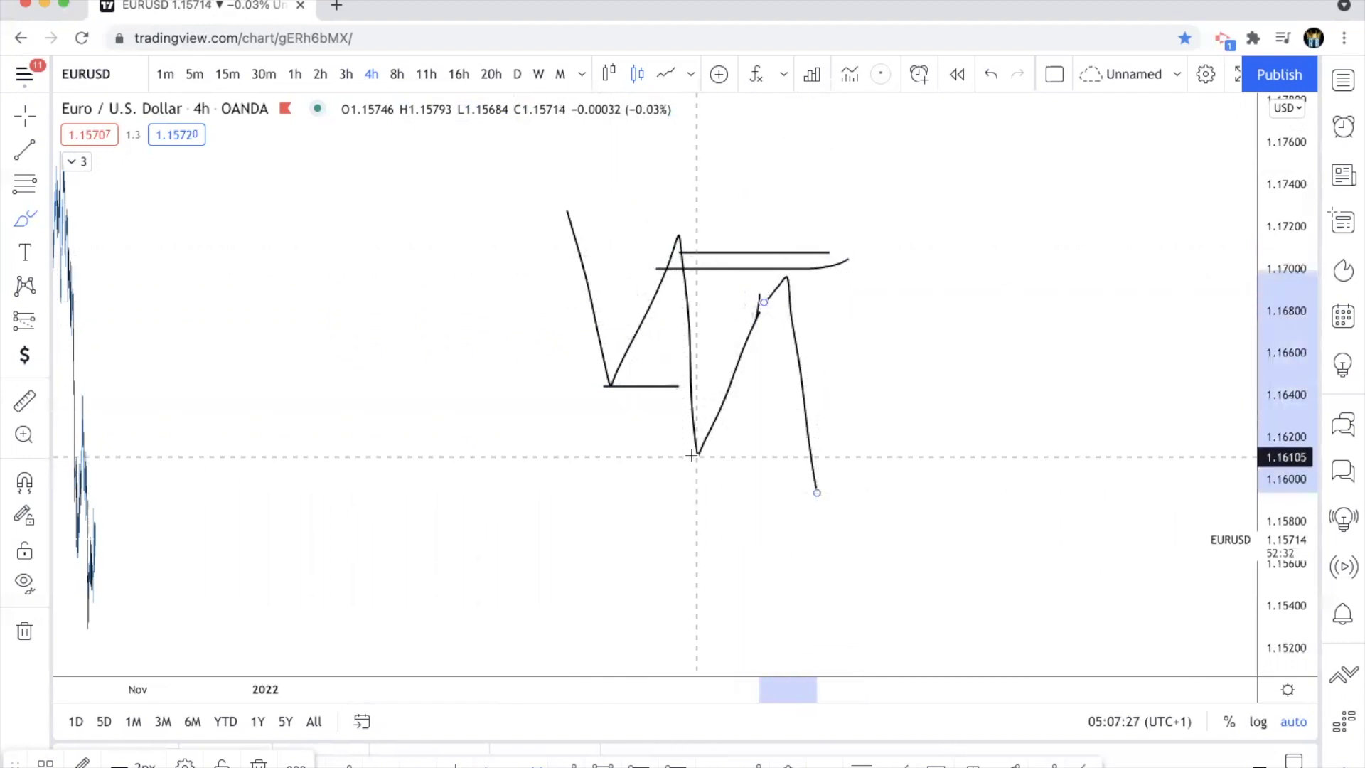
left_click_drag(697, 455, 815, 455)
Step: Circle the whole bearish structure and the supply zone retest, undoing each circle
mouse_move(556, 224)
left_mouse_down()
mouse_move(856, 463)
mouse_move(691, 199)
left_mouse_up()
left_click_drag(577, 195, 568, 214)
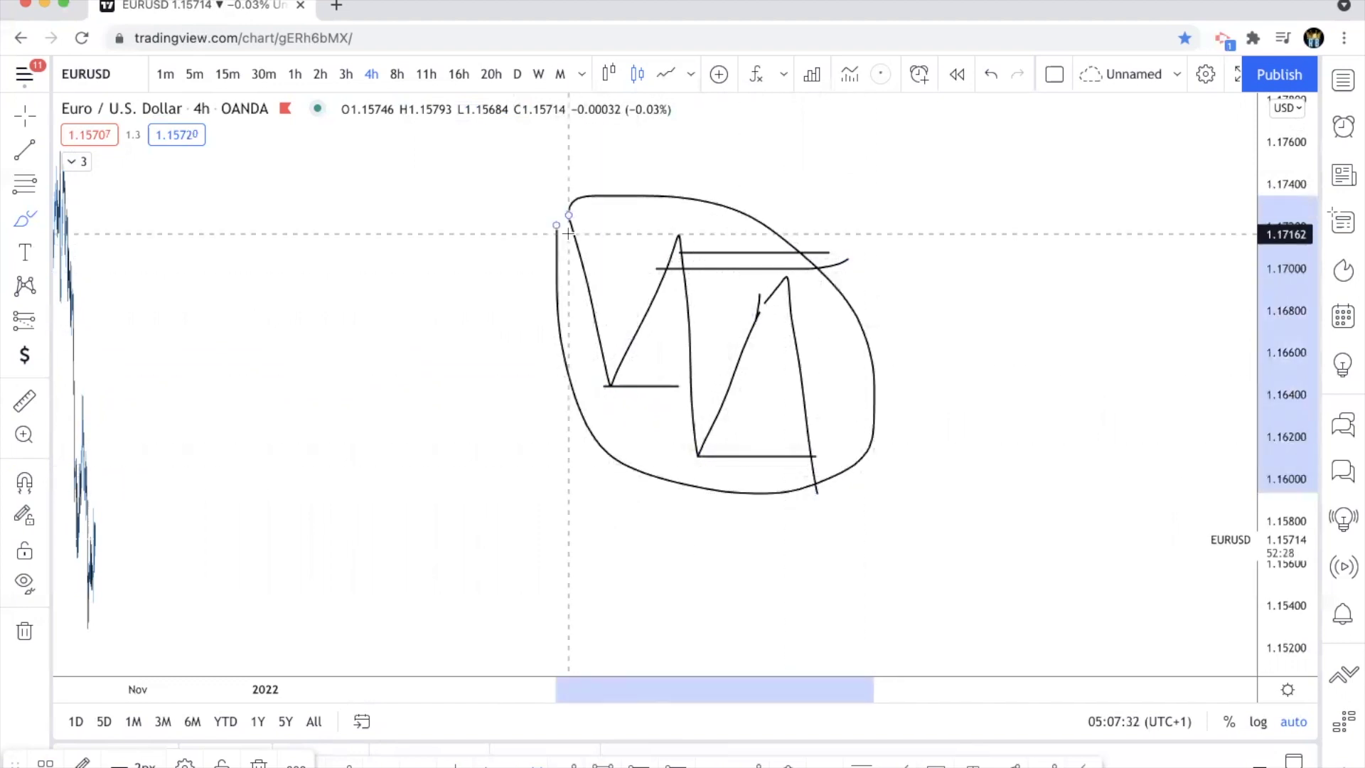
key("ctrl+z")
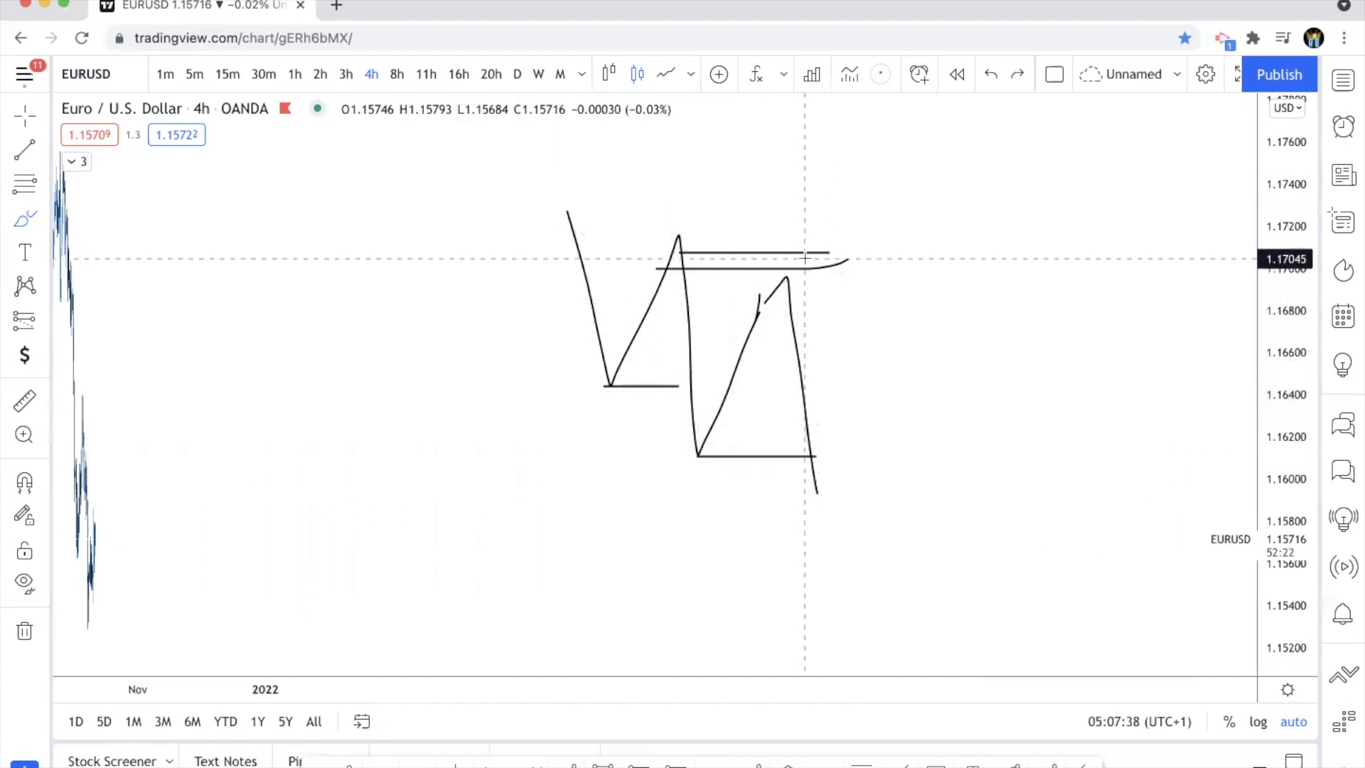
mouse_move(788, 260)
left_mouse_down()
mouse_move(776, 283)
mouse_move(798, 263)
left_mouse_up()
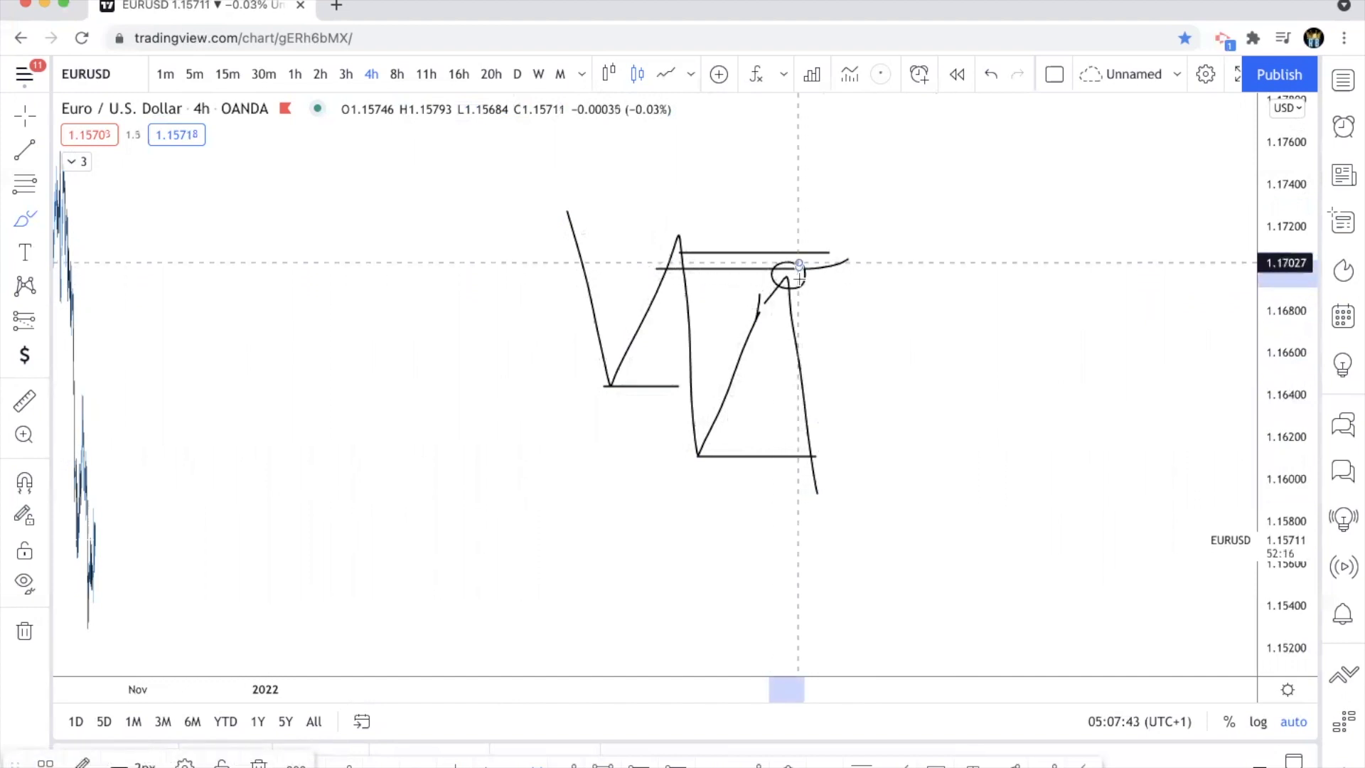
key("ctrl+z")
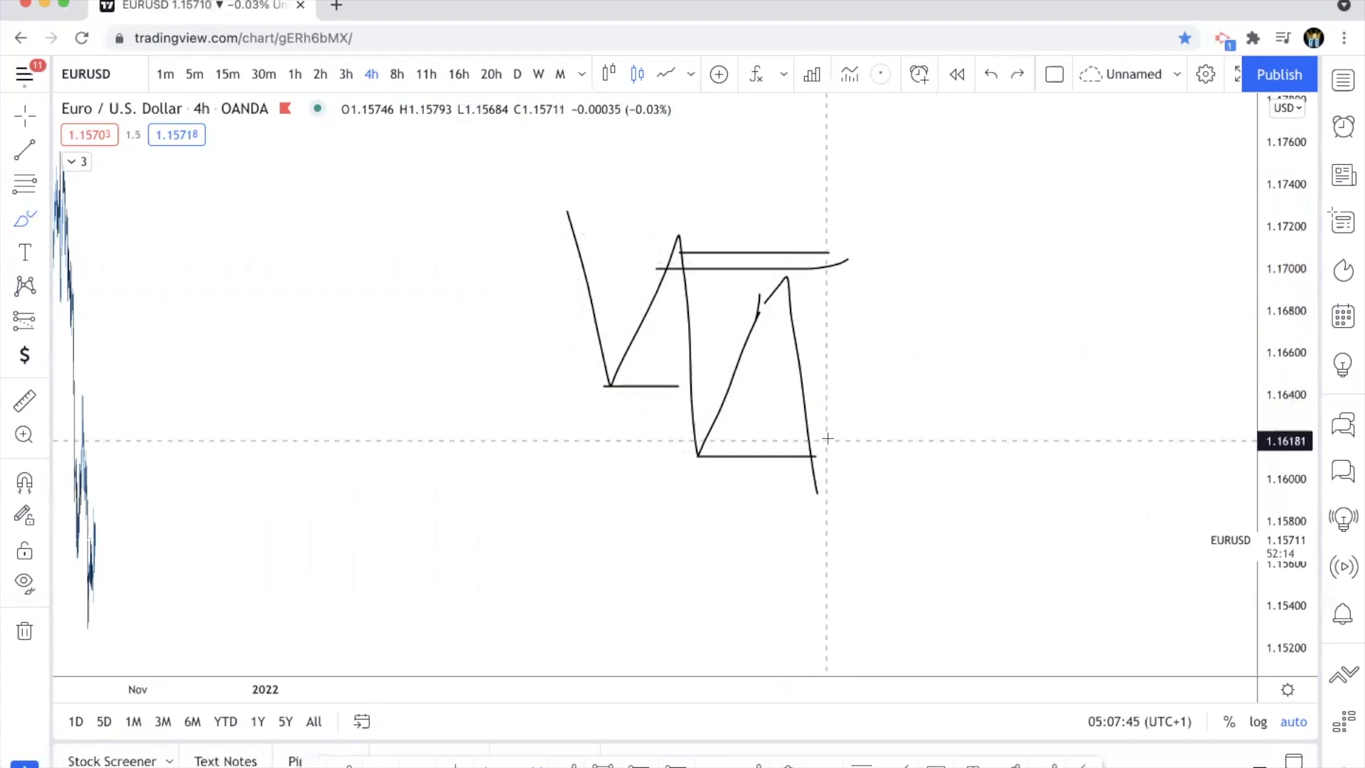
Step: Extend the bearish sketch with another low at about 1.1562, a bounce and a further drop, marking supply between about 1.1692 and 1.1685
mouse_move(817, 487)
left_mouse_down()
mouse_move(832, 557)
mouse_move(931, 353)
left_mouse_up()
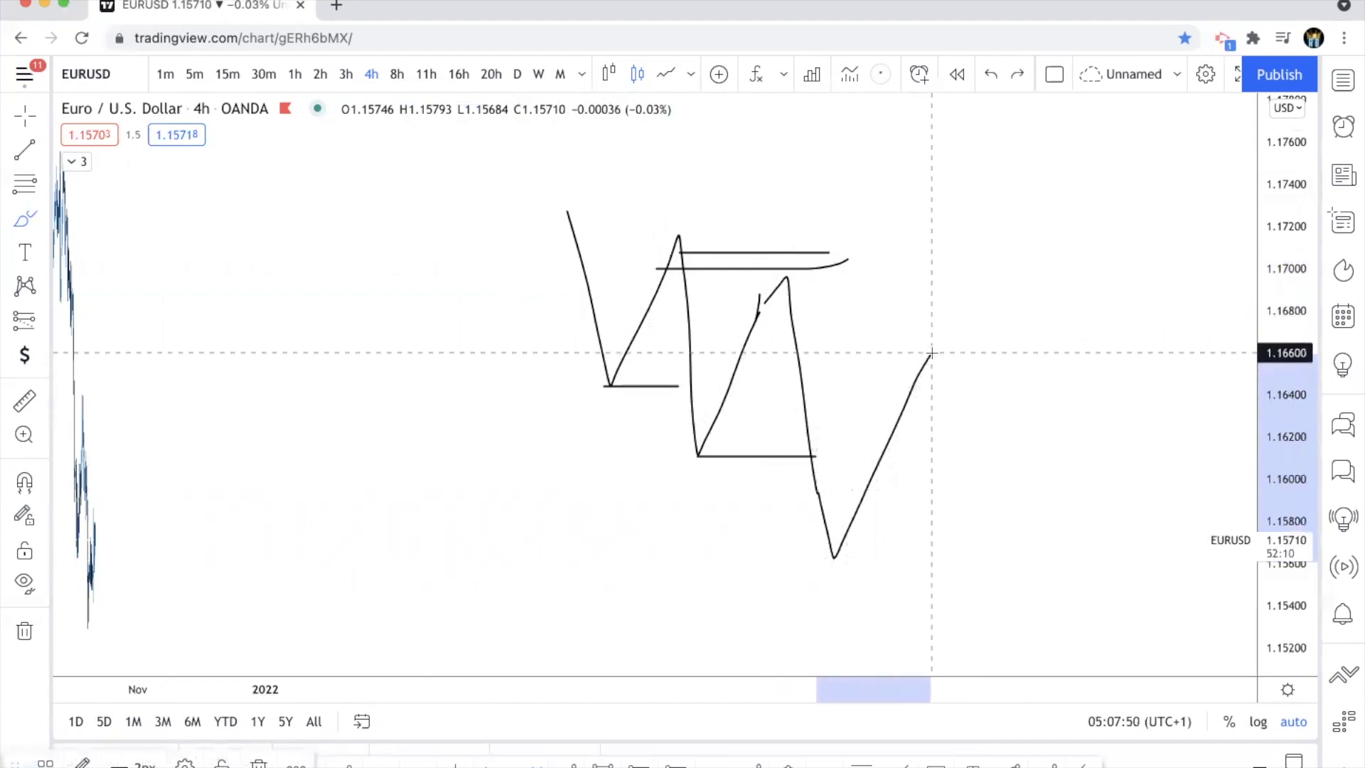
mouse_move(784, 303)
left_mouse_down()
mouse_move(1016, 303)
mouse_move(1072, 286)
left_mouse_up()
mouse_move(930, 356)
left_mouse_down()
mouse_move(938, 345)
mouse_move(1018, 674)
left_mouse_up()
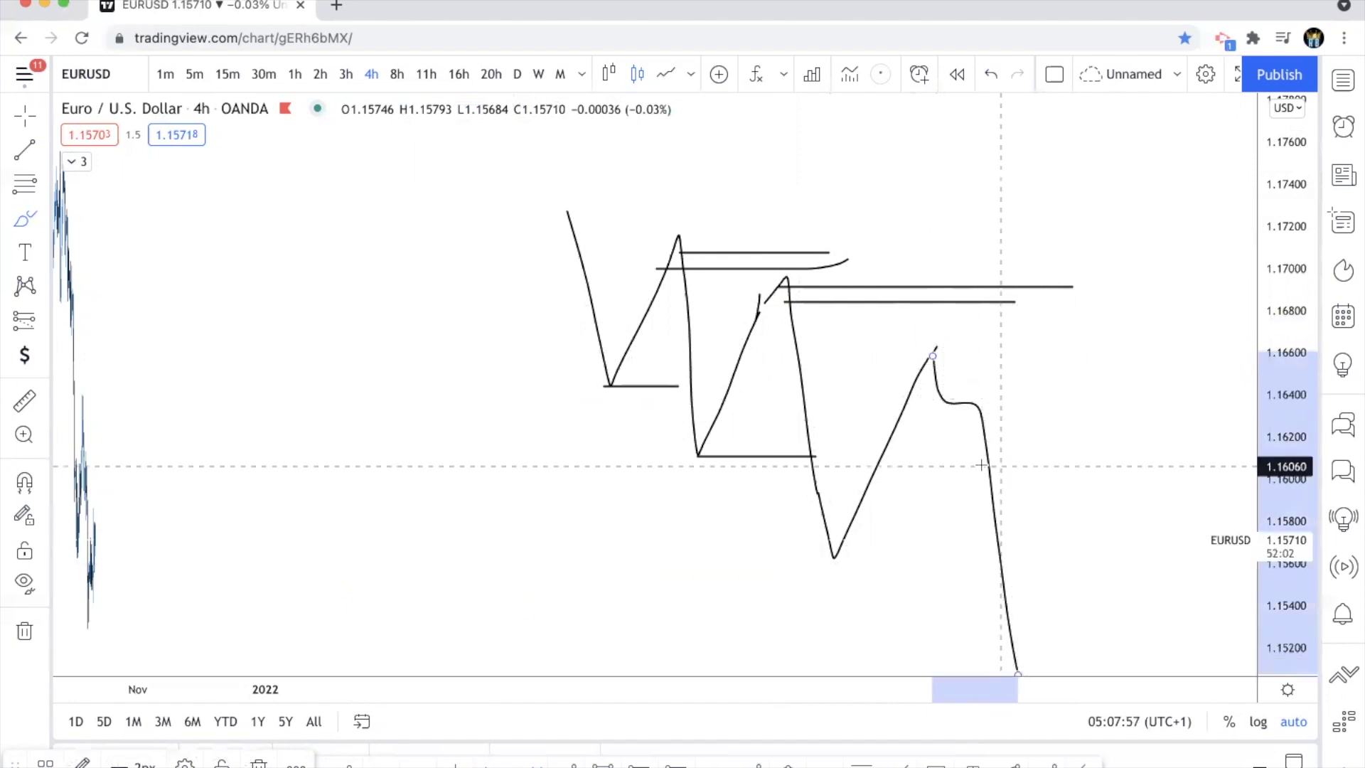
Step: Circle the origin of the second supply zone at the second lower high
scroll(741, 349, "right", 2)
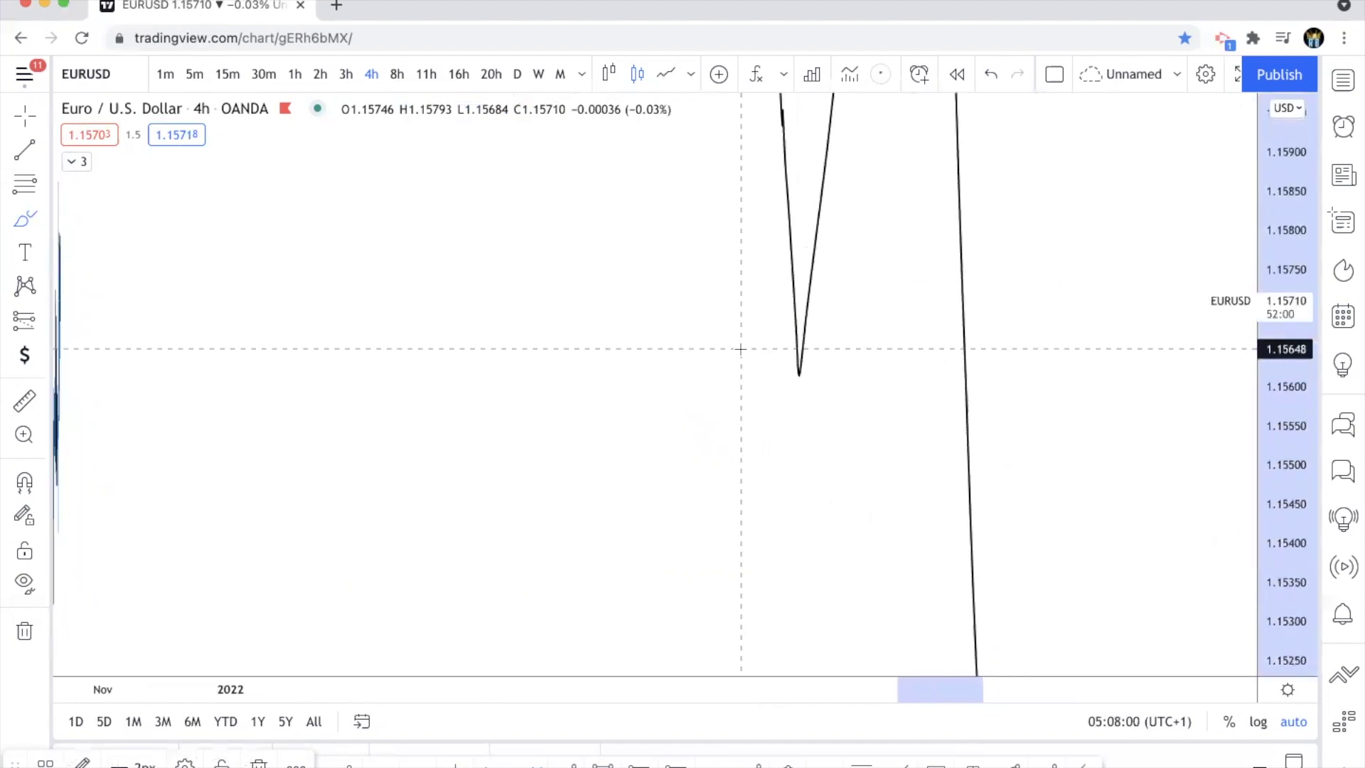
scroll(740, 347, "left", 2)
mouse_move(785, 275)
left_mouse_down()
mouse_move(784, 298)
mouse_move(803, 302)
mouse_move(789, 276)
left_mouse_up()
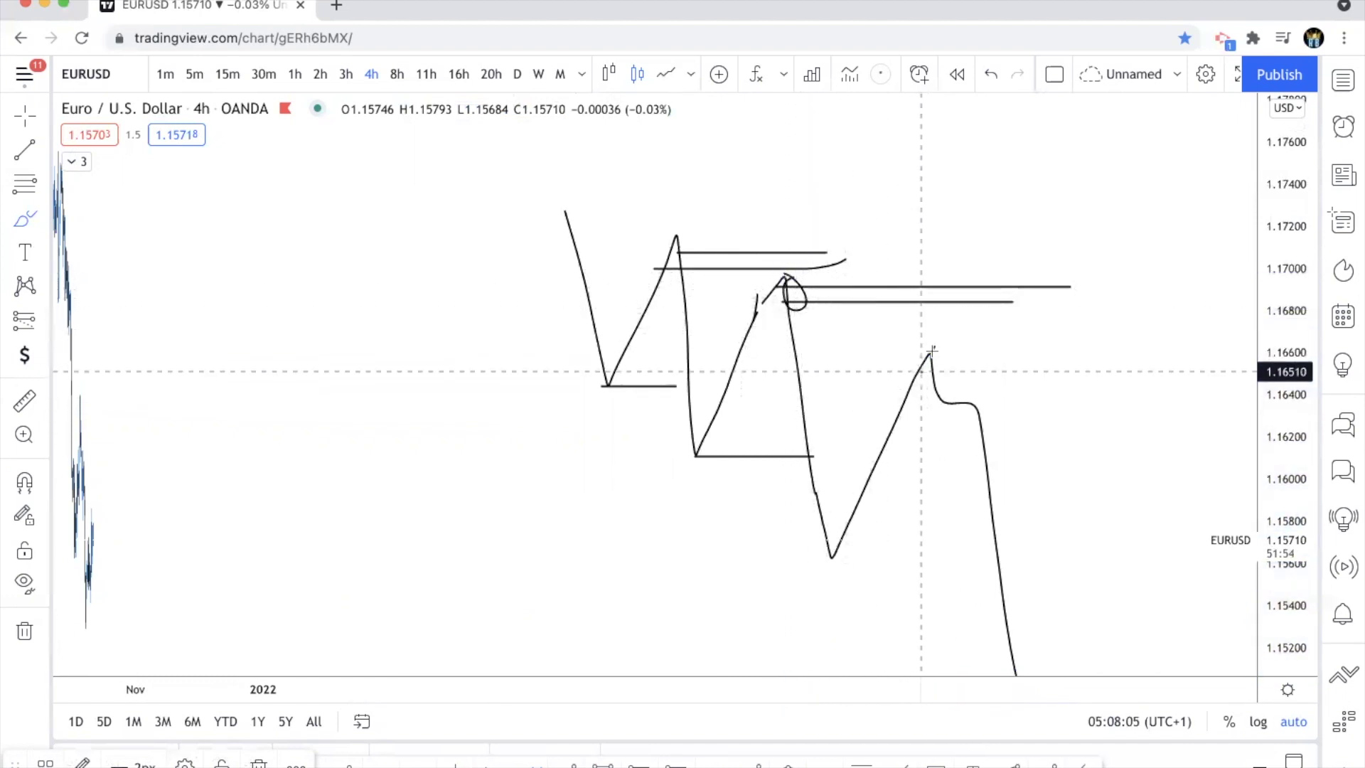
Step: Try extending the latest bounce from about 1.1660 up into the second supply zone
left_click_drag(929, 354, 945, 322)
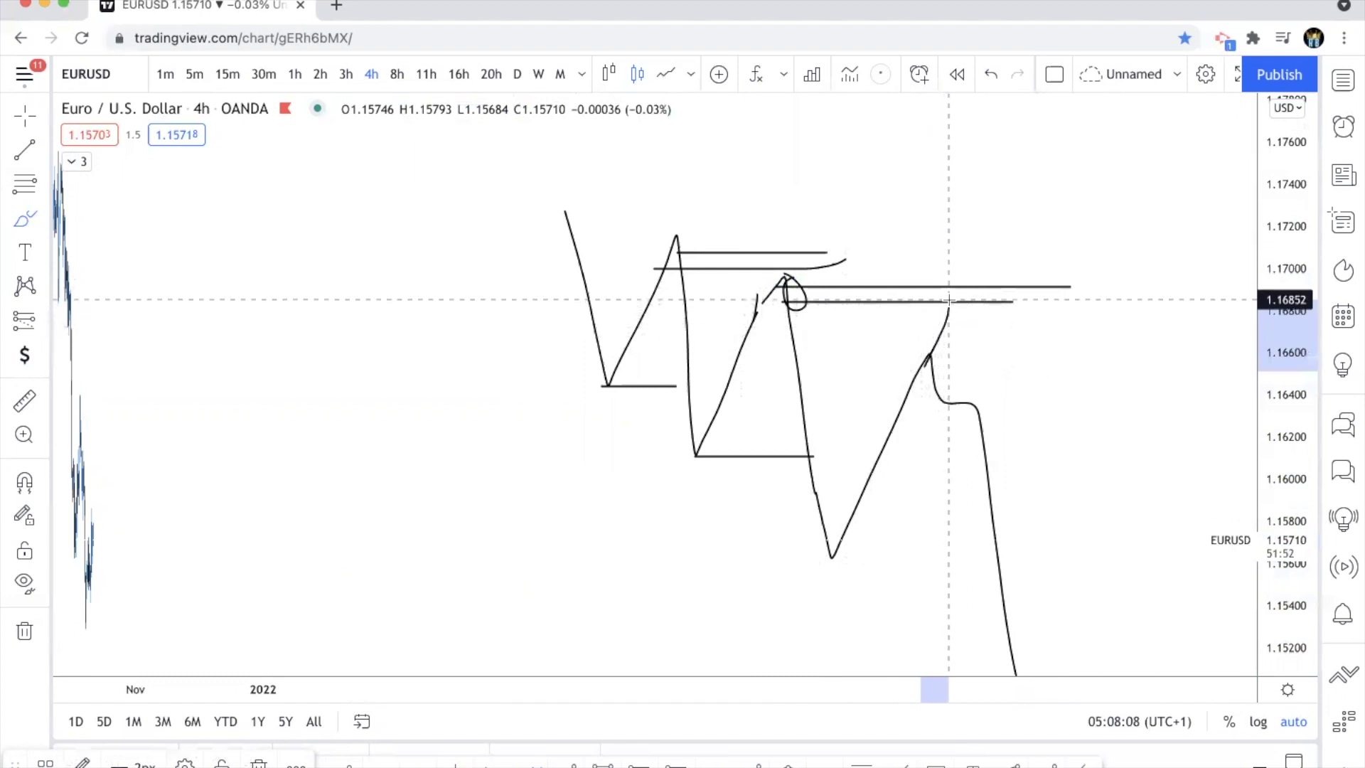
key("ctrl+z")
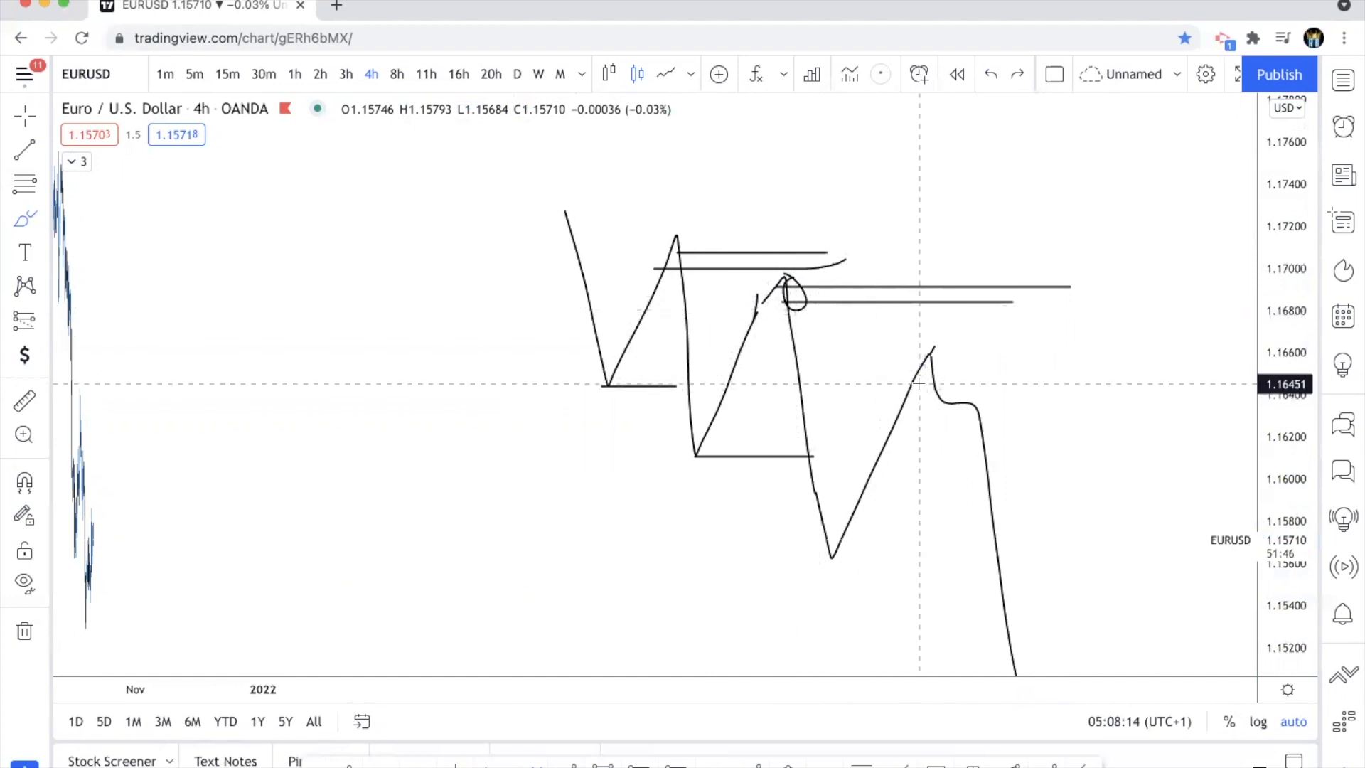
left_click_drag(908, 384, 951, 299)
key("ctrl+z")
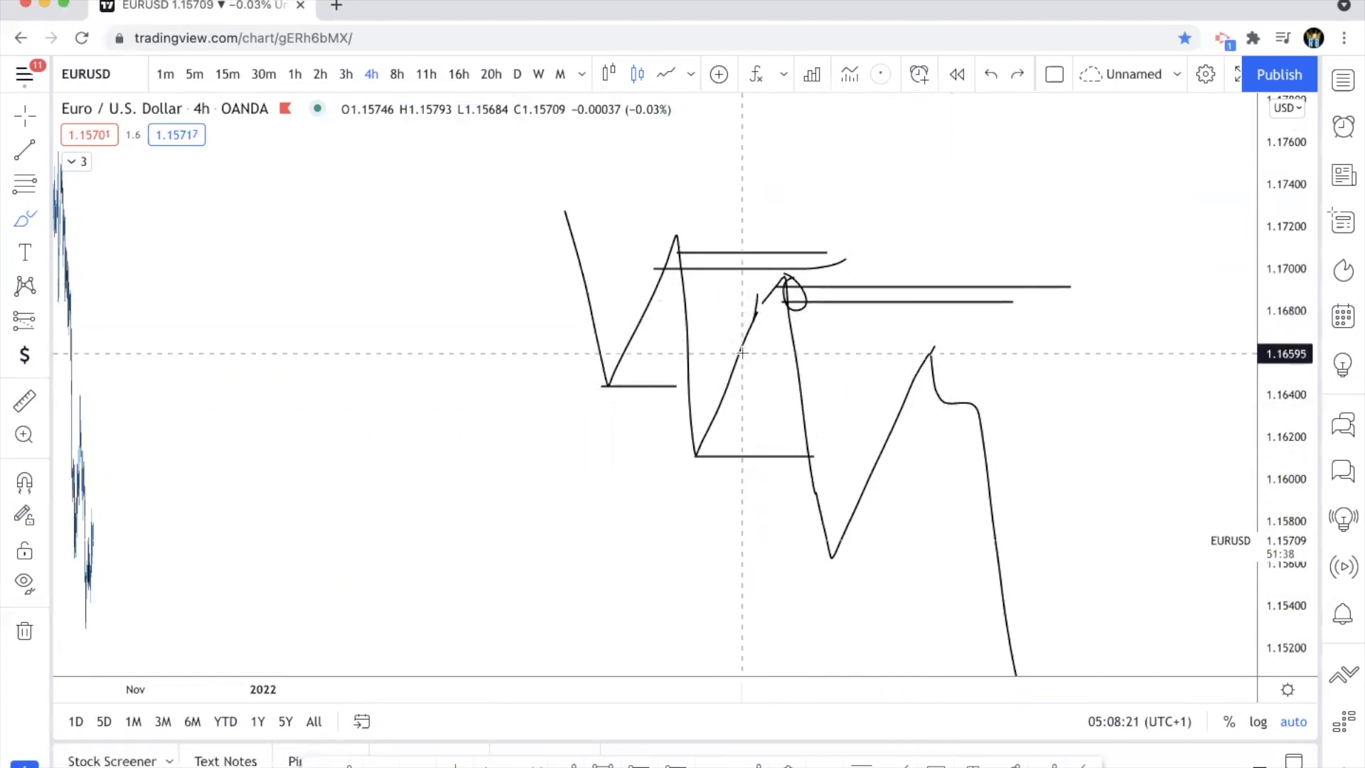
Step: Sketch small internal zigzags along the swing up to the second supply zone and along the drop that follows
mouse_move(711, 427)
left_mouse_down()
mouse_move(700, 451)
mouse_move(726, 345)
mouse_move(743, 371)
mouse_move(778, 276)
mouse_move(785, 356)
left_mouse_up()
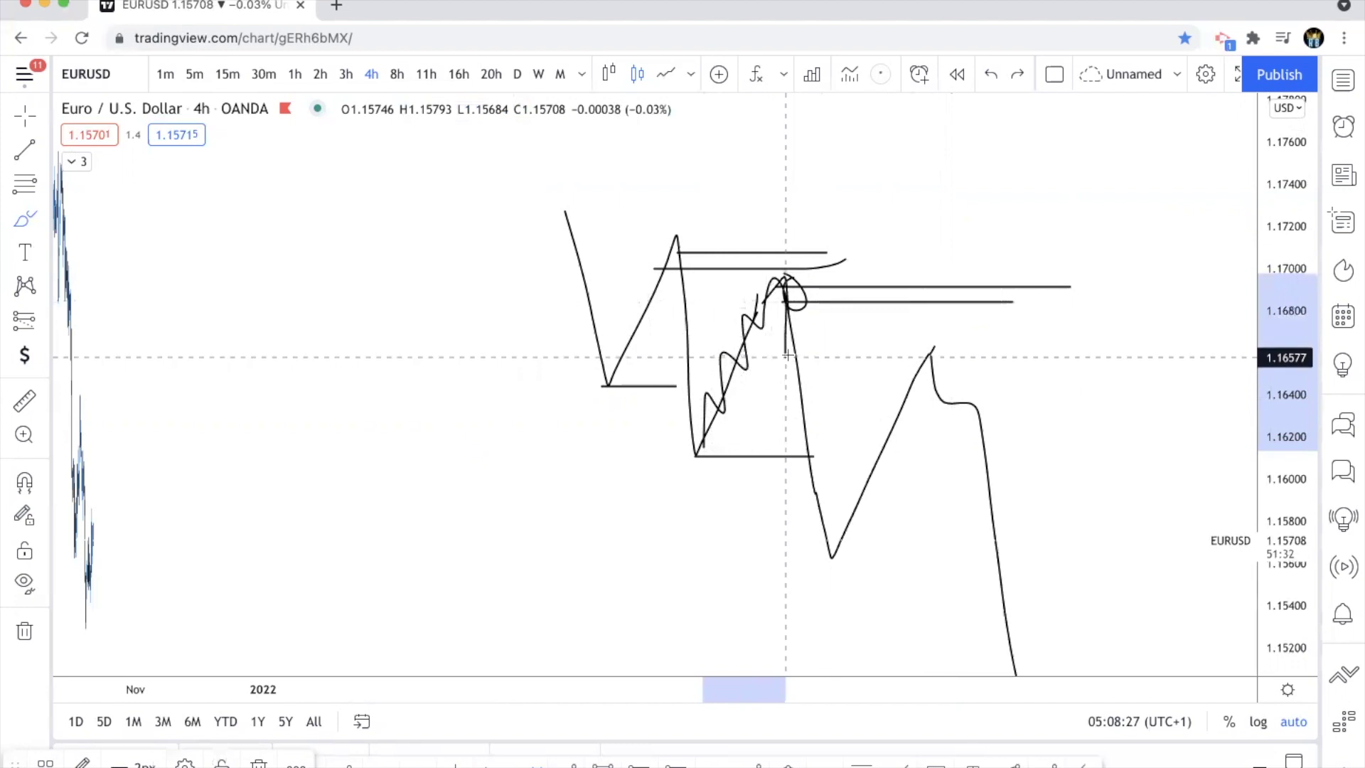
mouse_move(805, 360)
left_mouse_down()
mouse_move(799, 455)
mouse_move(831, 539)
left_mouse_up()
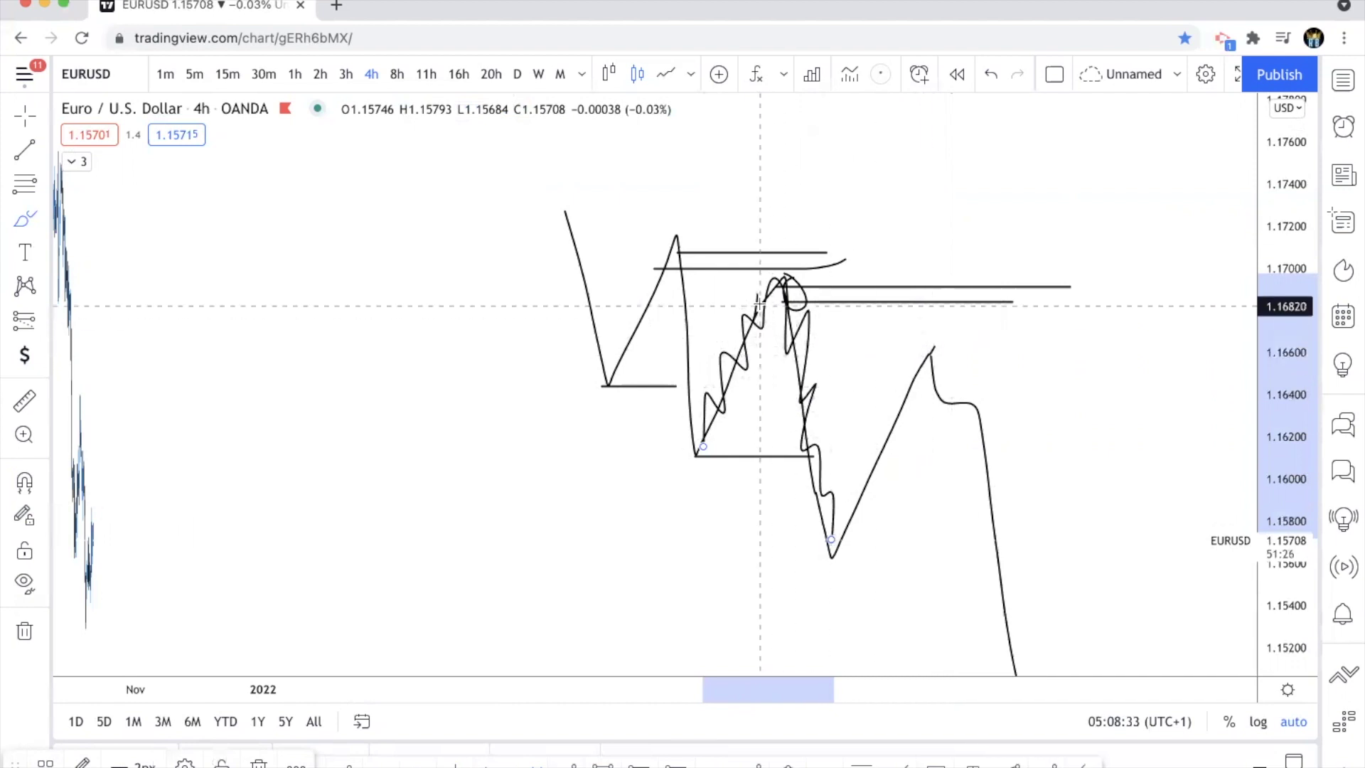
mouse_move(806, 336)
left_mouse_down()
mouse_move(789, 262)
mouse_move(750, 313)
mouse_move(816, 314)
left_mouse_up()
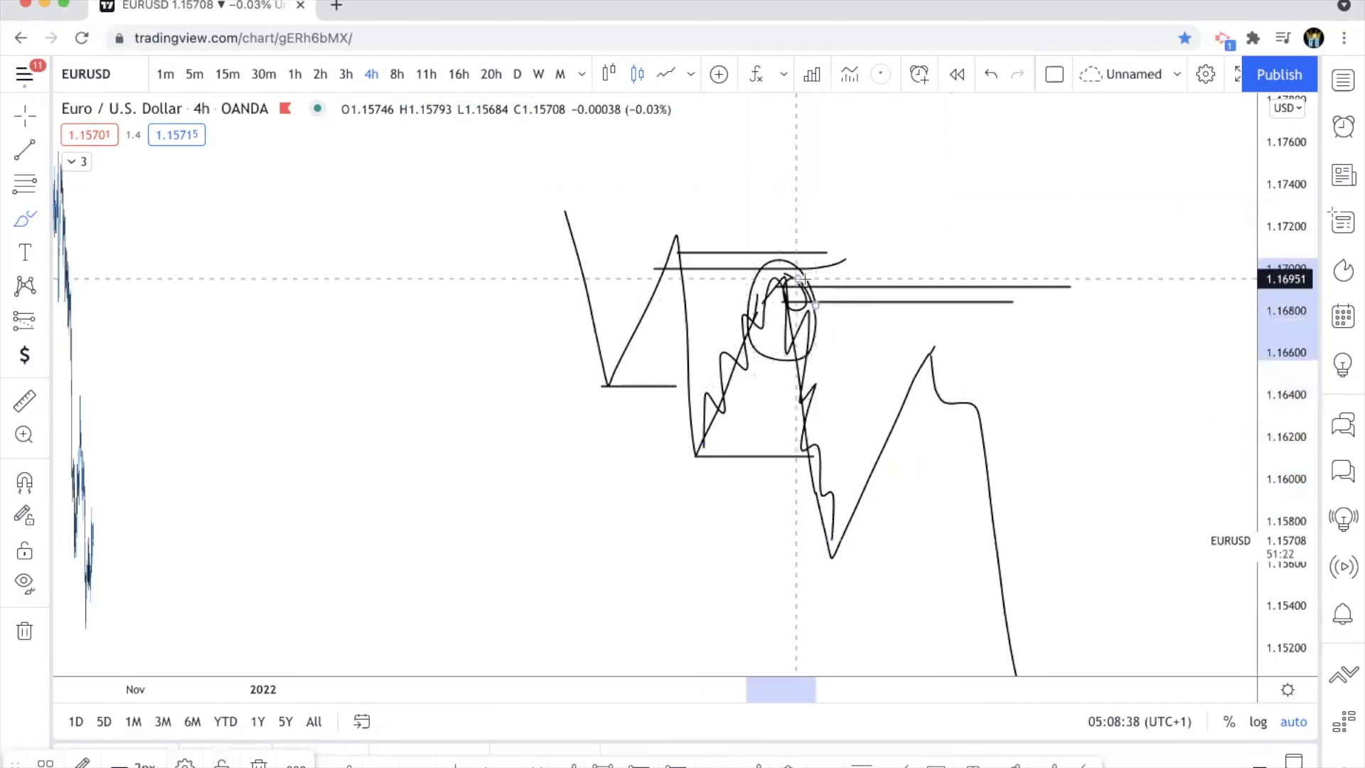
key("ctrl+z")
Step: Draw long horizontal brush lines at about 1.1660 and 1.1690 from the second lower high to mark the internal supply area
scroll(915, 302, "right", 2)
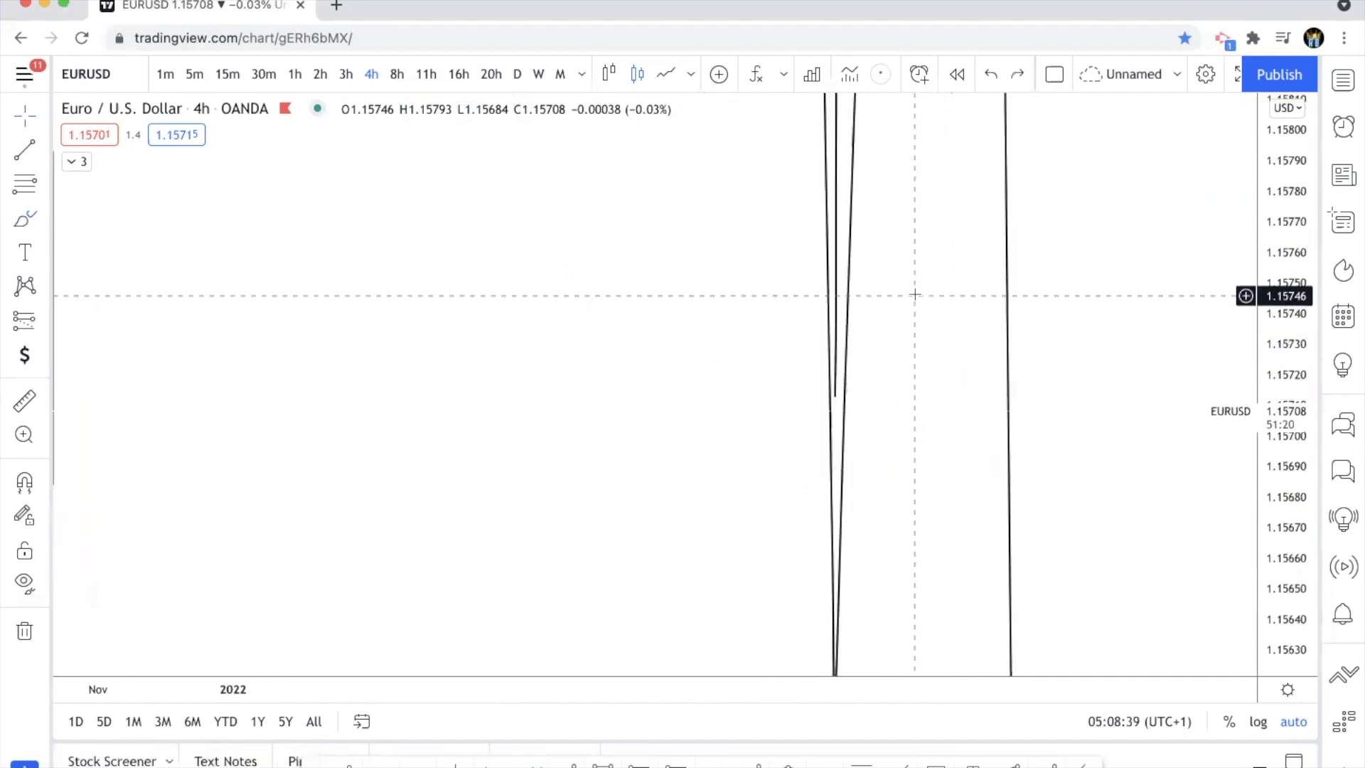
scroll(915, 294, "down", 2)
scroll(915, 295, "up", 1)
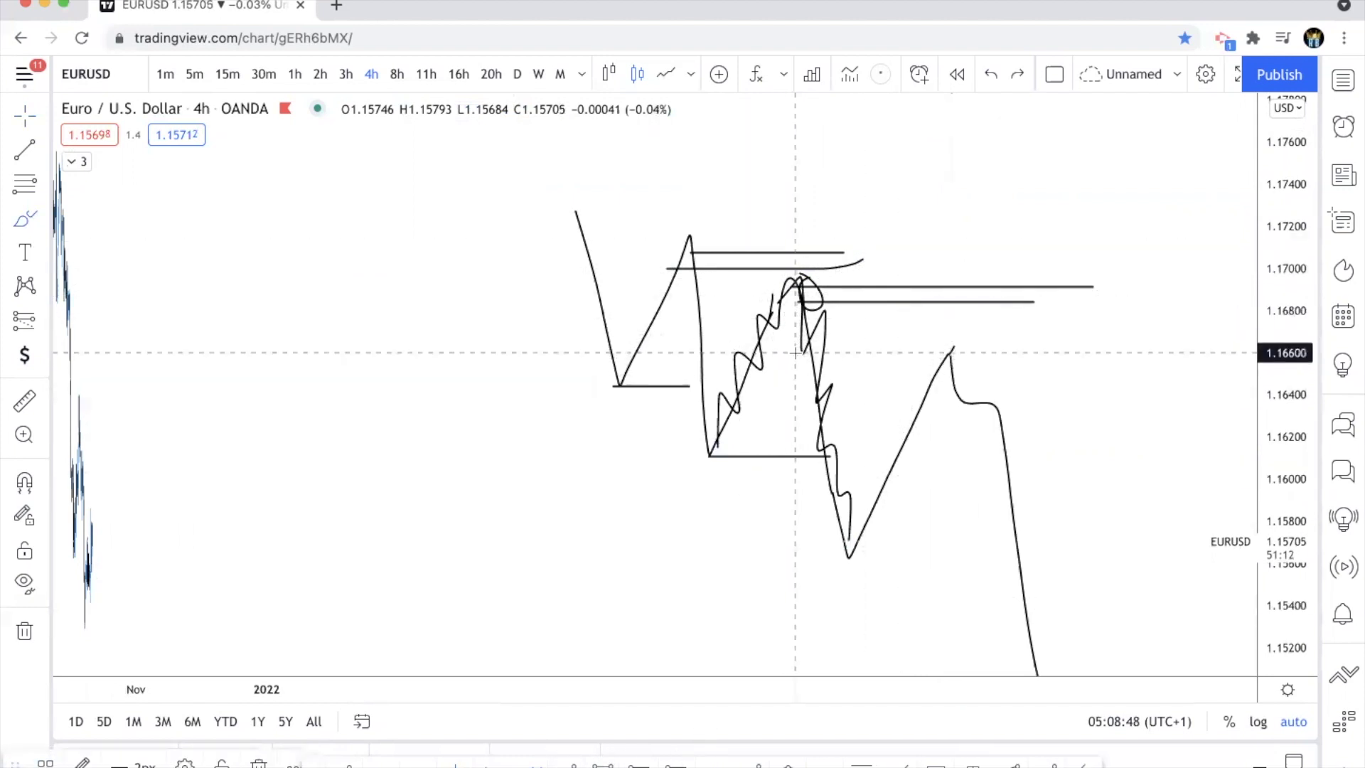
left_click_drag(800, 353, 1041, 353)
left_click_drag(804, 298, 1182, 291)
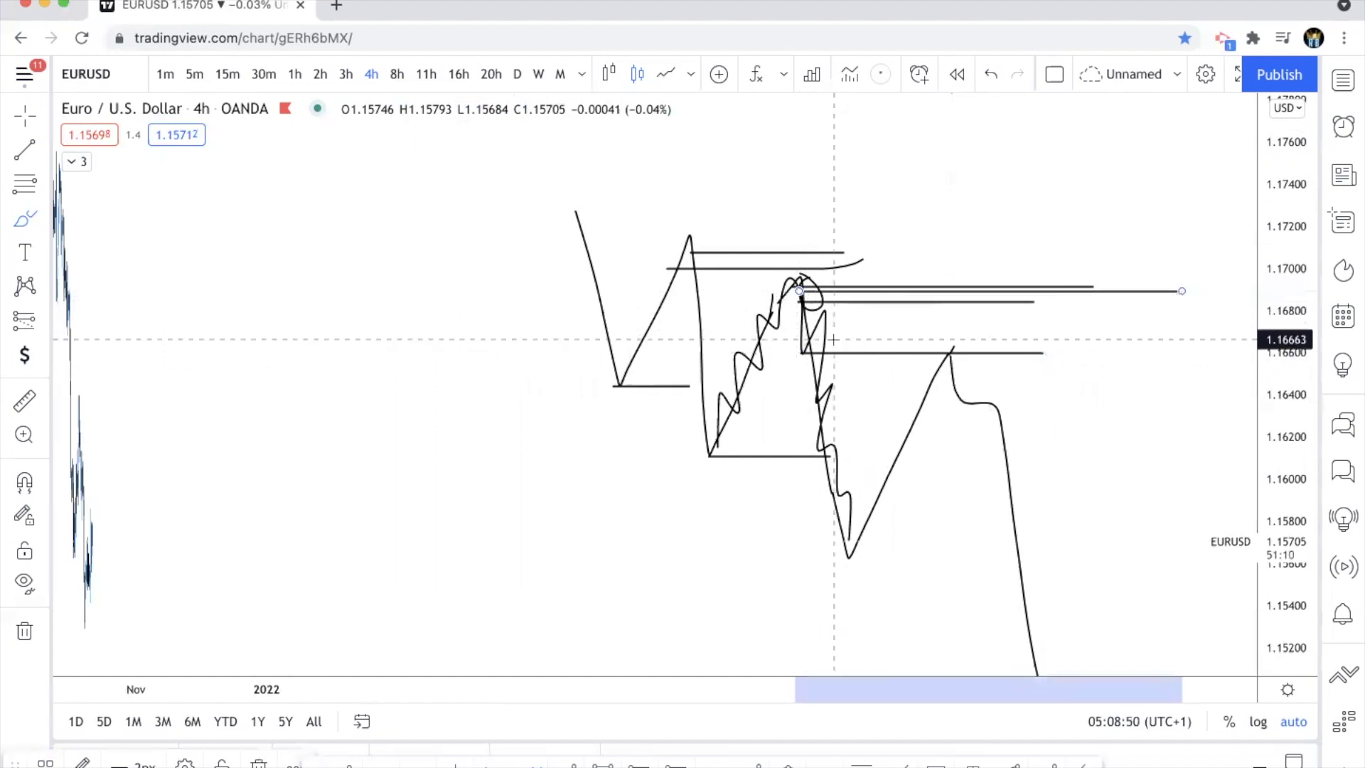
Step: Circle the internal supply area at the second lower high and add a tick-shaped stroke across the zone lines
mouse_move(801, 274)
left_mouse_down()
mouse_move(787, 320)
mouse_move(828, 334)
mouse_move(794, 273)
left_mouse_up()
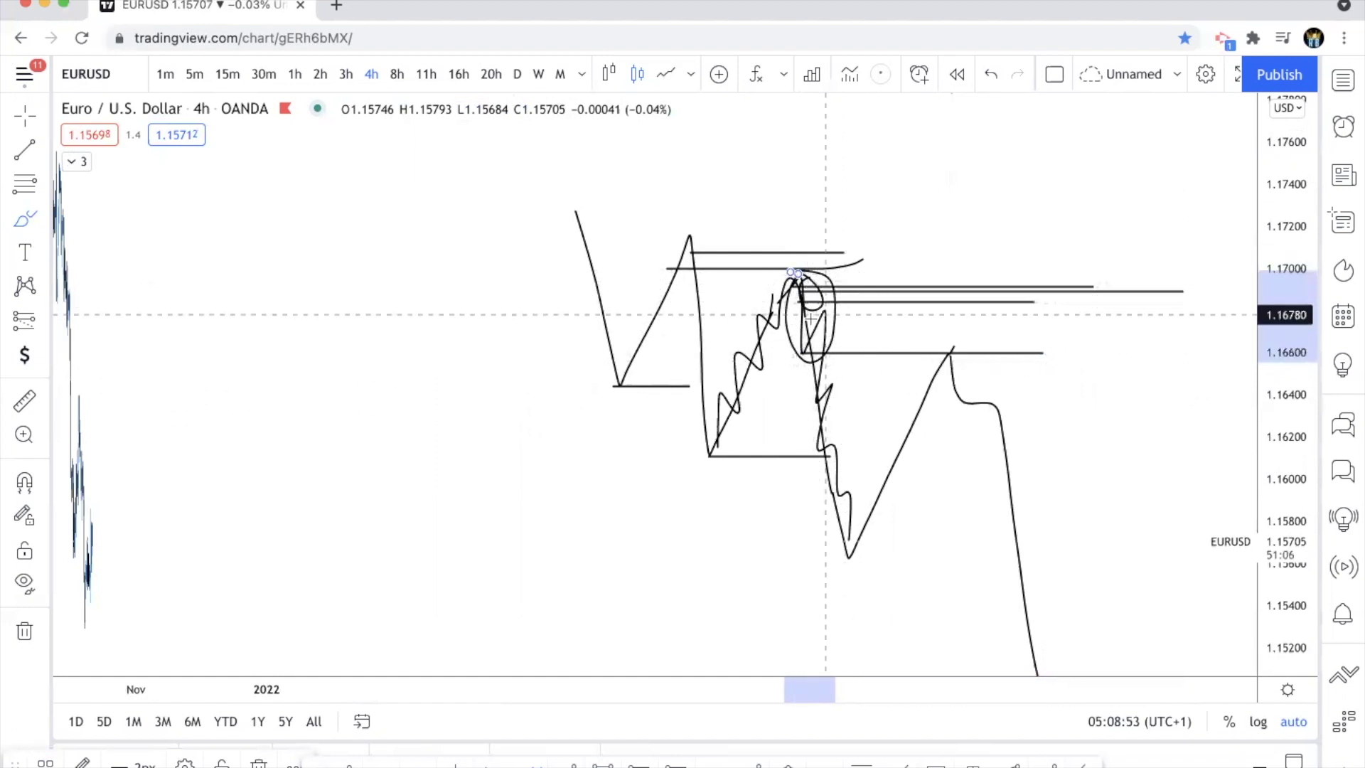
mouse_move(980, 298)
left_mouse_down()
mouse_move(991, 308)
mouse_move(1045, 262)
left_mouse_up()
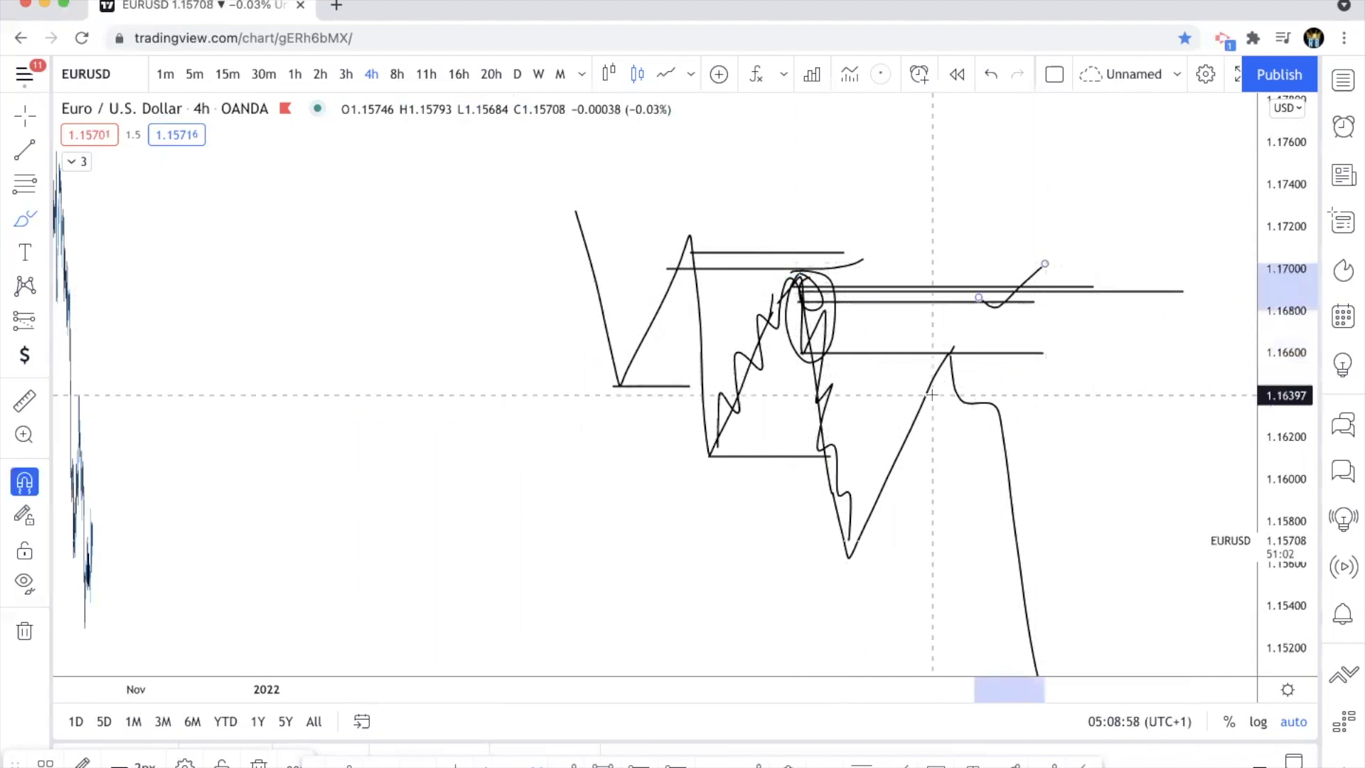
Step: Undo all the freehand structure and supply zone strokes in the empty chart area beyond the price history
key("super+z")
key("super+z")
key("super+z")
key("super+z")
key("super+z")
key("super+z")
key("super+z")
key("super+z")
key("super+z")
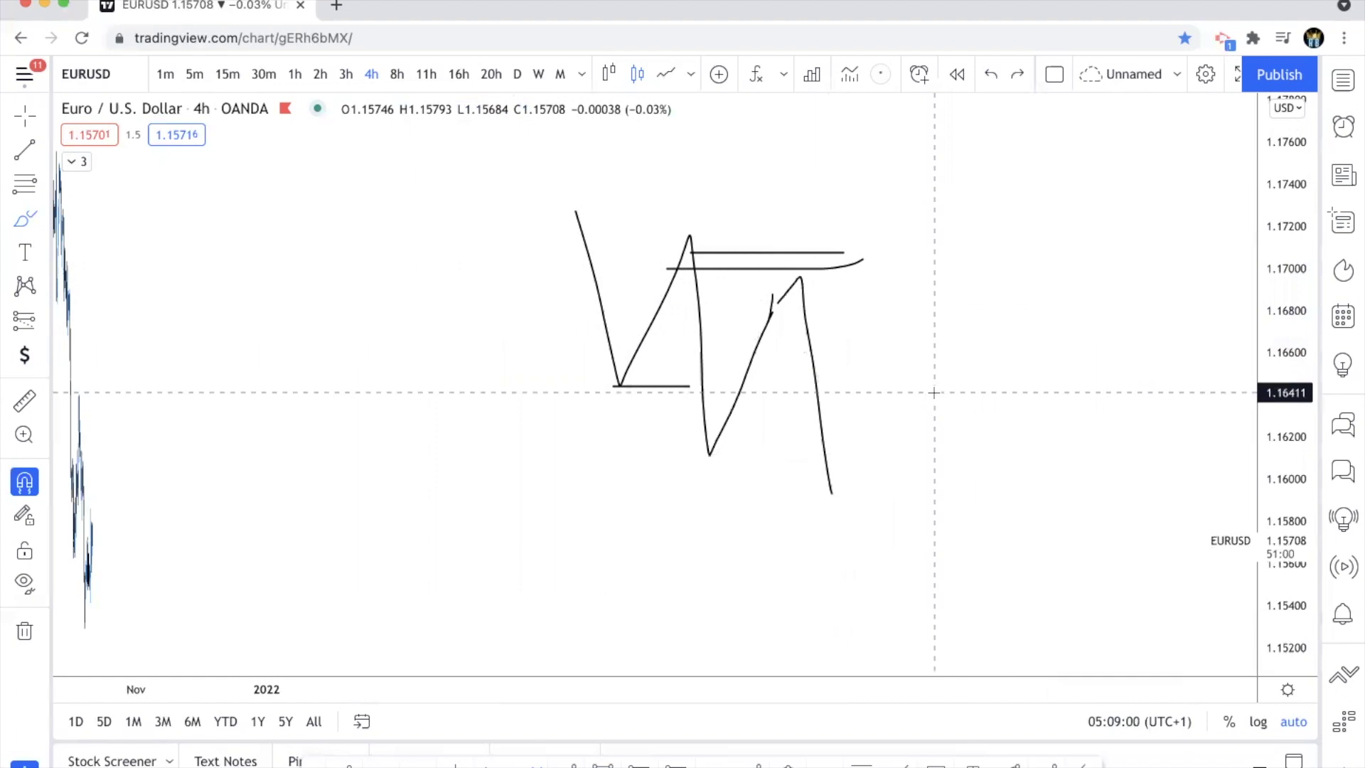
key("super+z")
key("super+z")
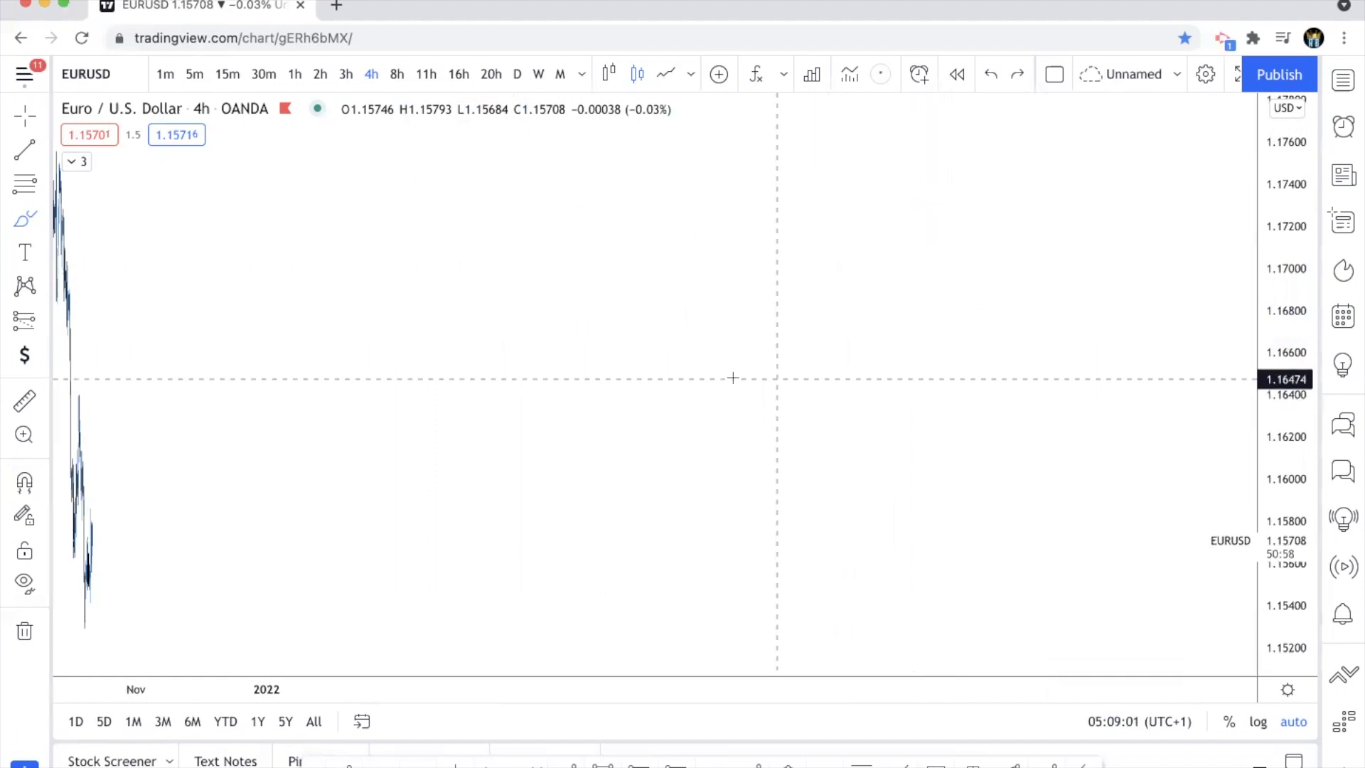
Step: Draw a horizontal brush line at about 1.1713 from the April 2021 low to late August 2021
scroll(733, 377, "left", 12)
scroll(733, 377, "left", 5)
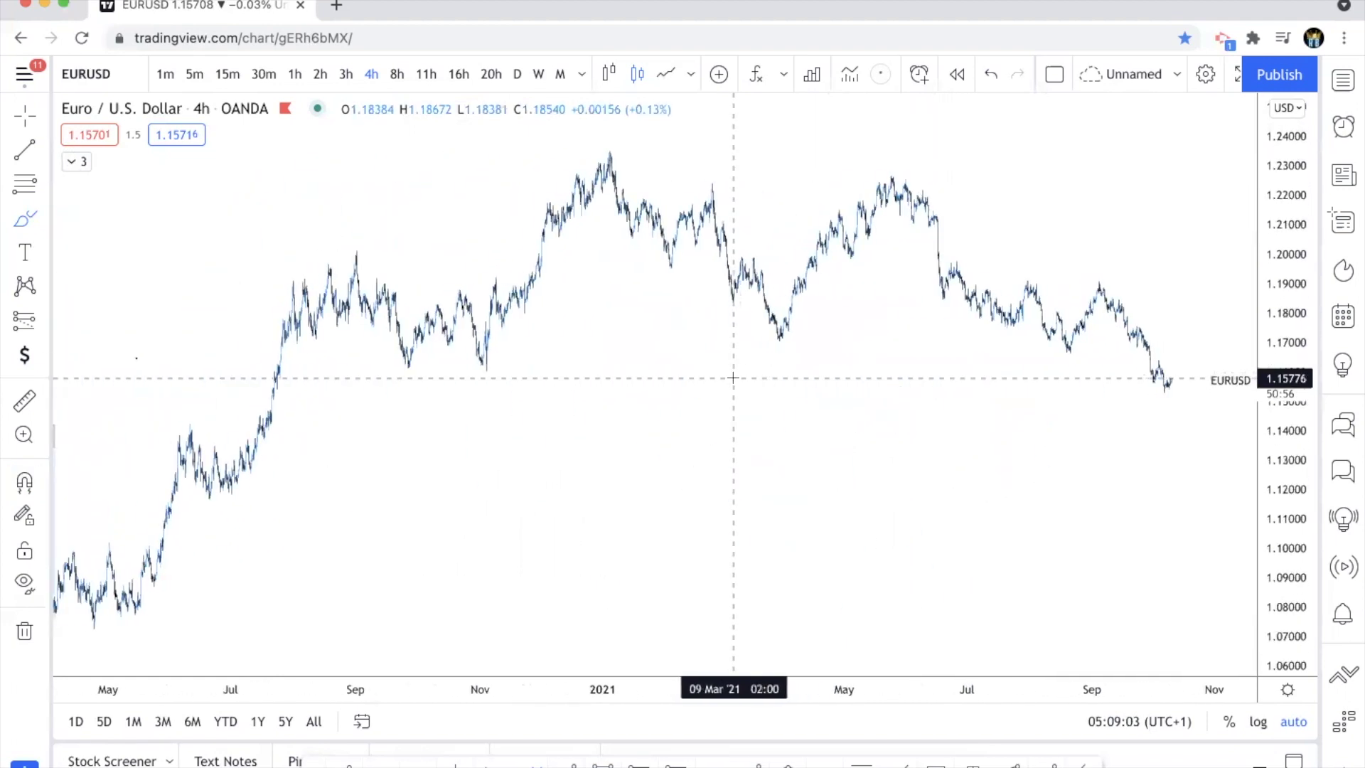
scroll(733, 378, "left", 5)
scroll(733, 377, "right", 8)
scroll(733, 377, "right", 10)
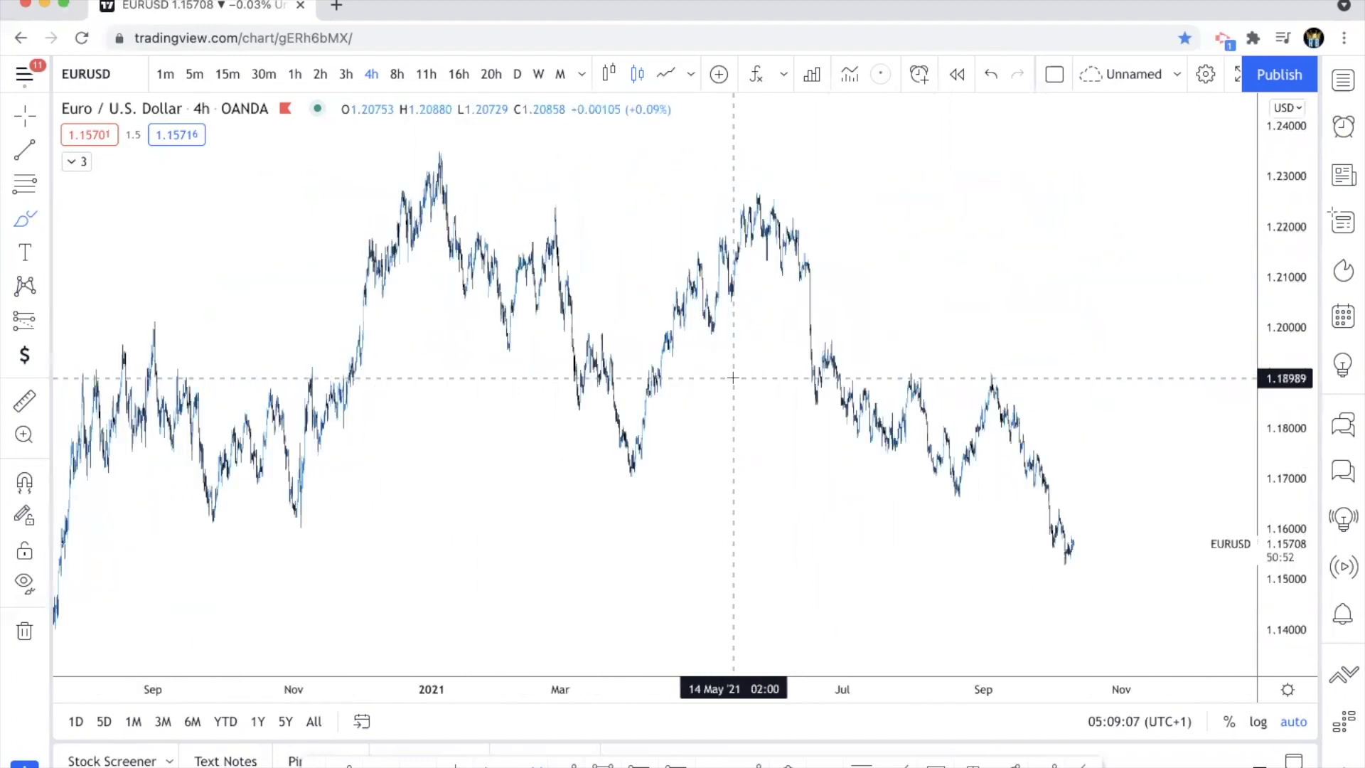
left_click_drag(545, 521, 918, 522)
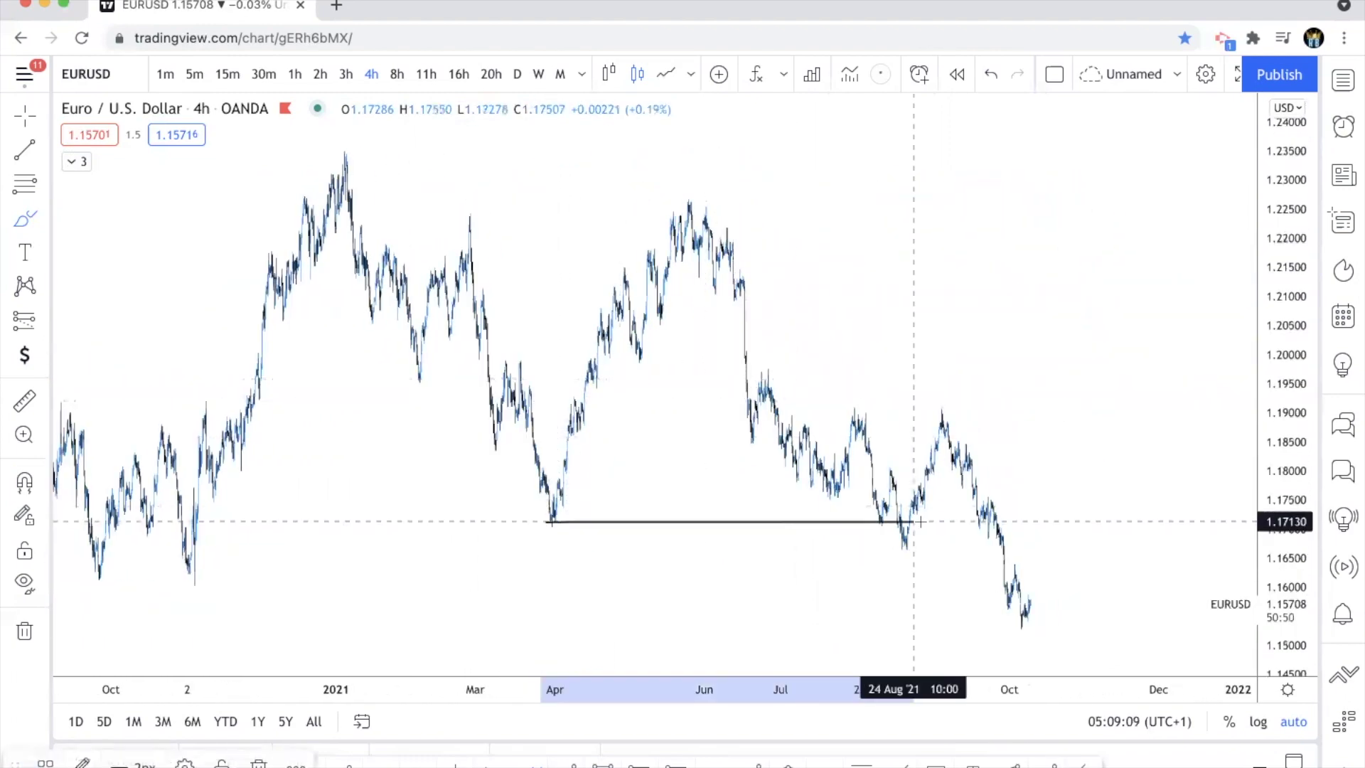
scroll(924, 273, "up", 4)
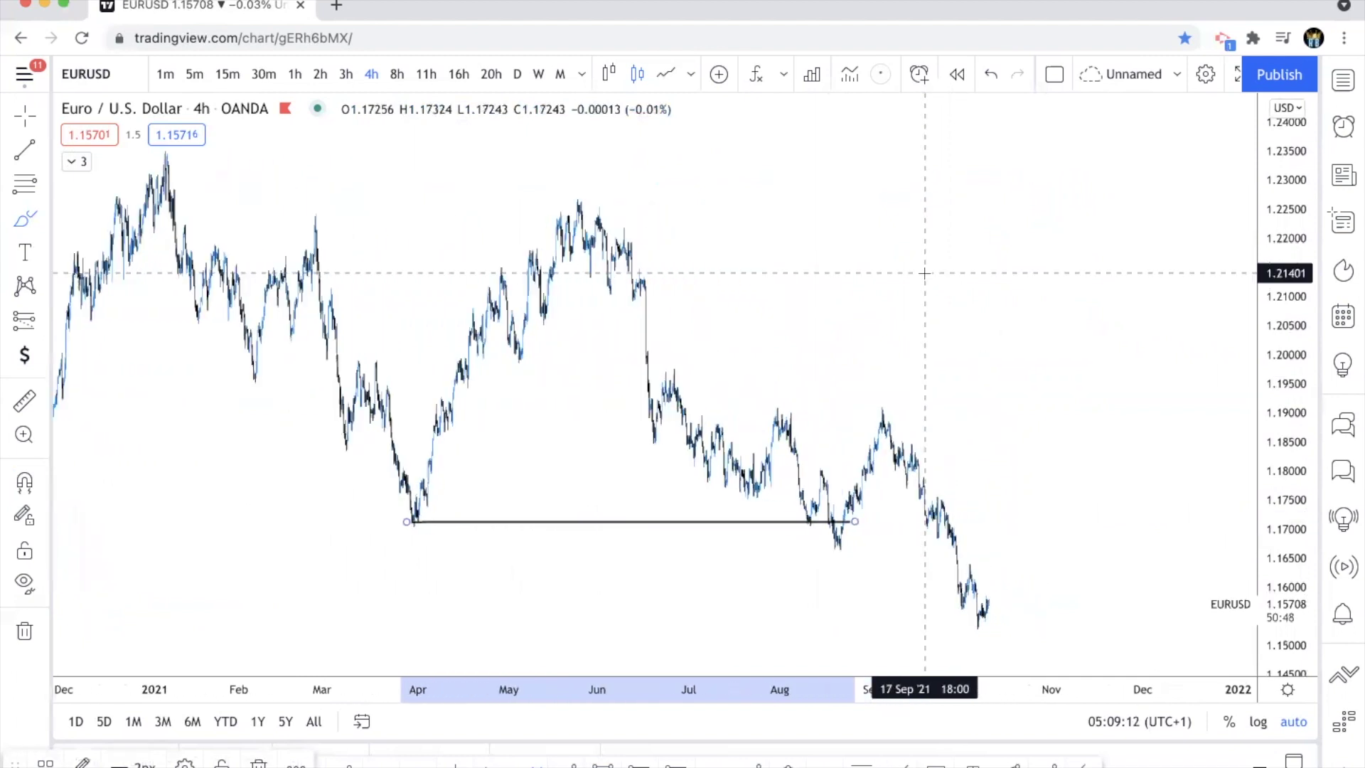
Step: Try sketching a rally to about 1.2155 into a supply zone outlined at about 1.2170 and 1.2120 from the June highs
left_click_drag(857, 492, 901, 265)
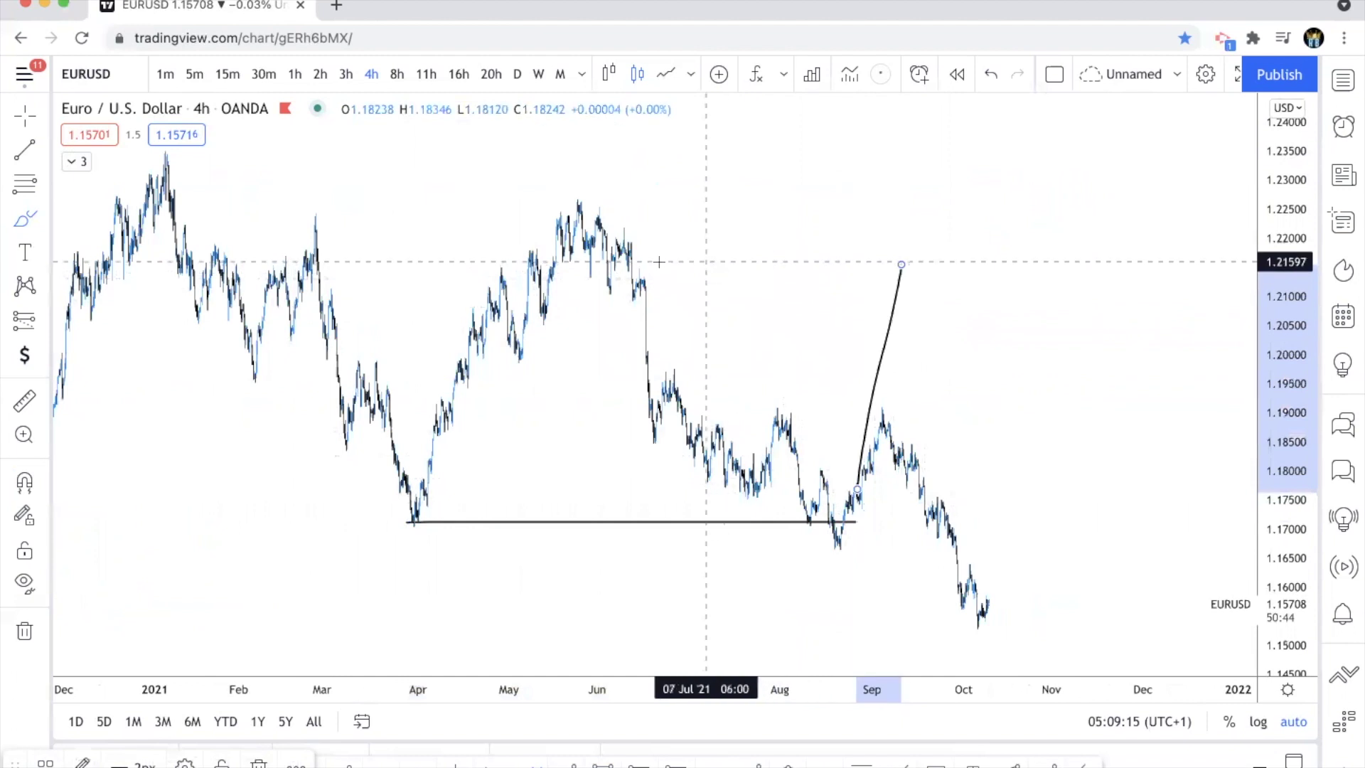
left_click_drag(622, 255, 1141, 254)
left_click_drag(623, 284, 1006, 284)
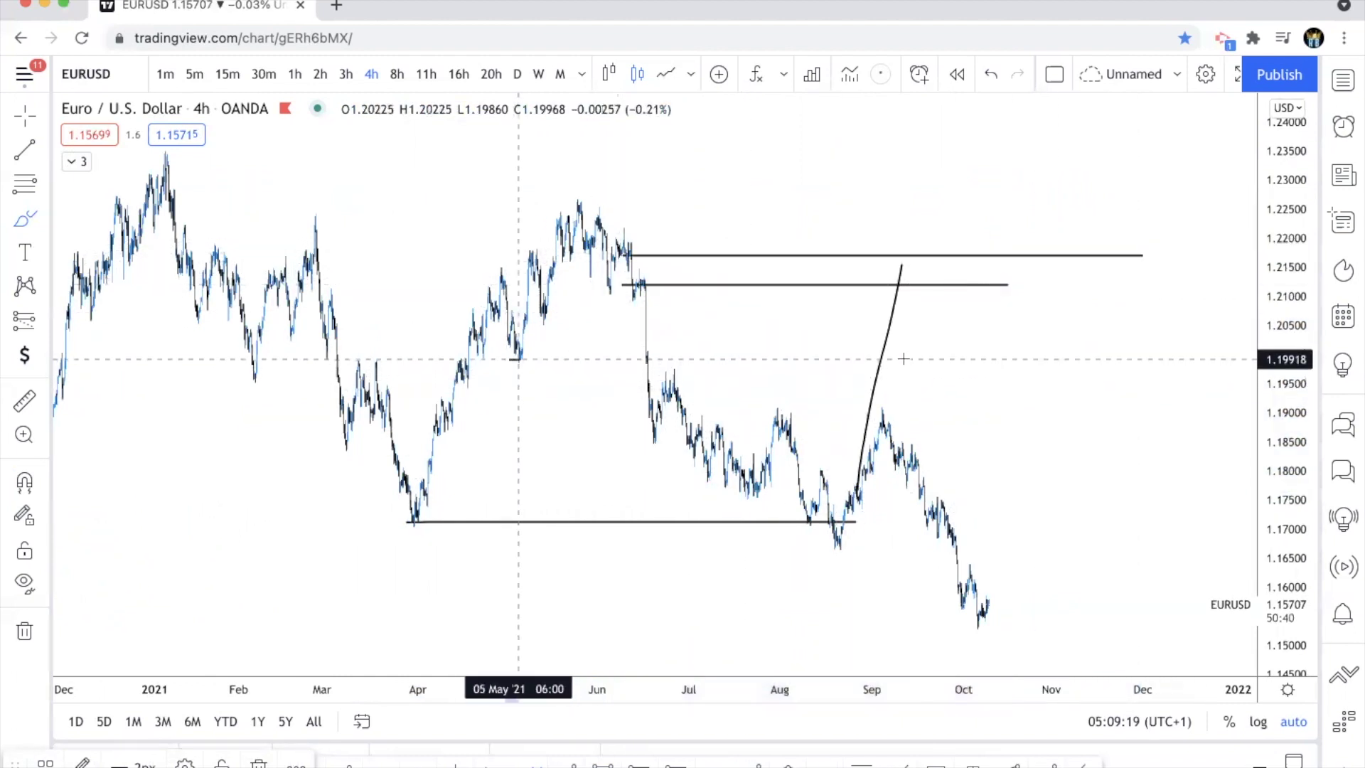
key("super+z")
key("super+z")
key("super+z")
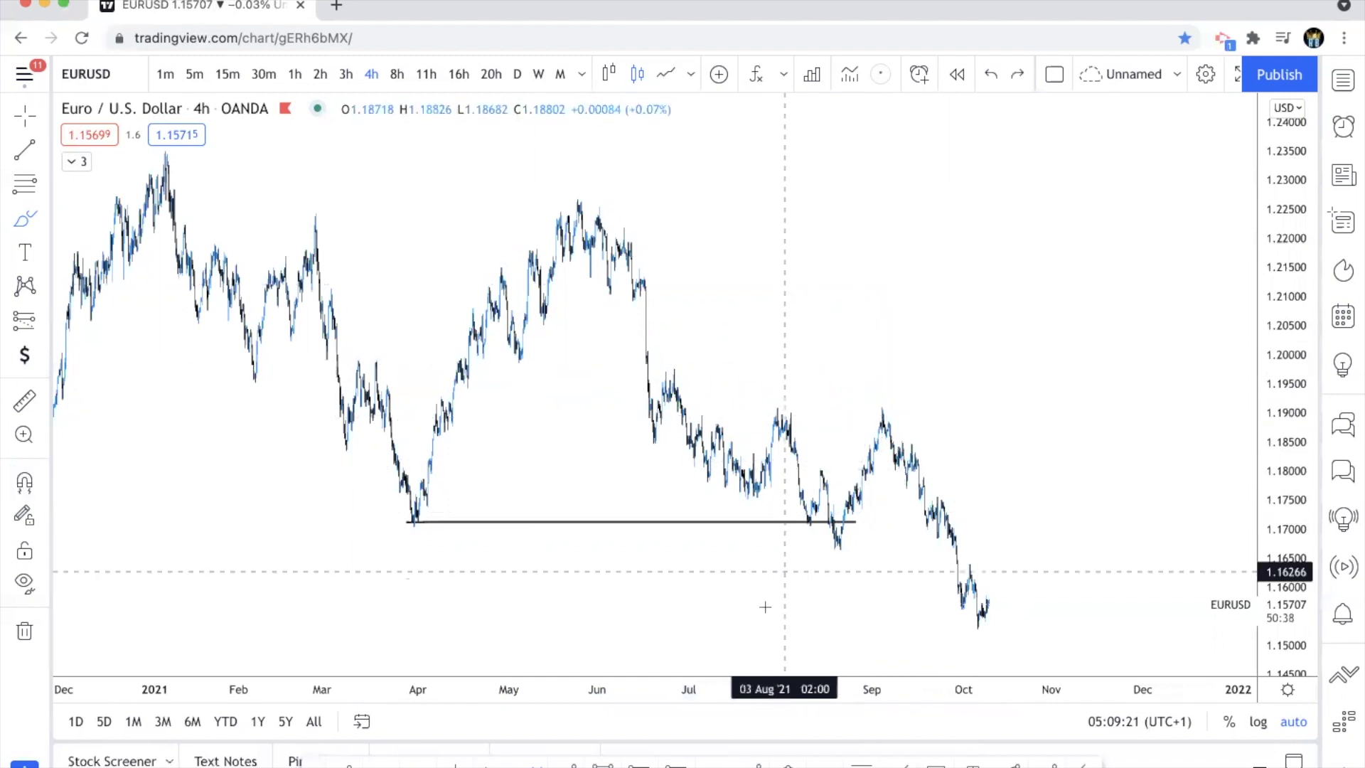
Step: Draw a rectangle over the upswing from 1 April to 1 June 2021, spanning 1.16885 to 1.22803
scroll(411, 476, "up", 1)
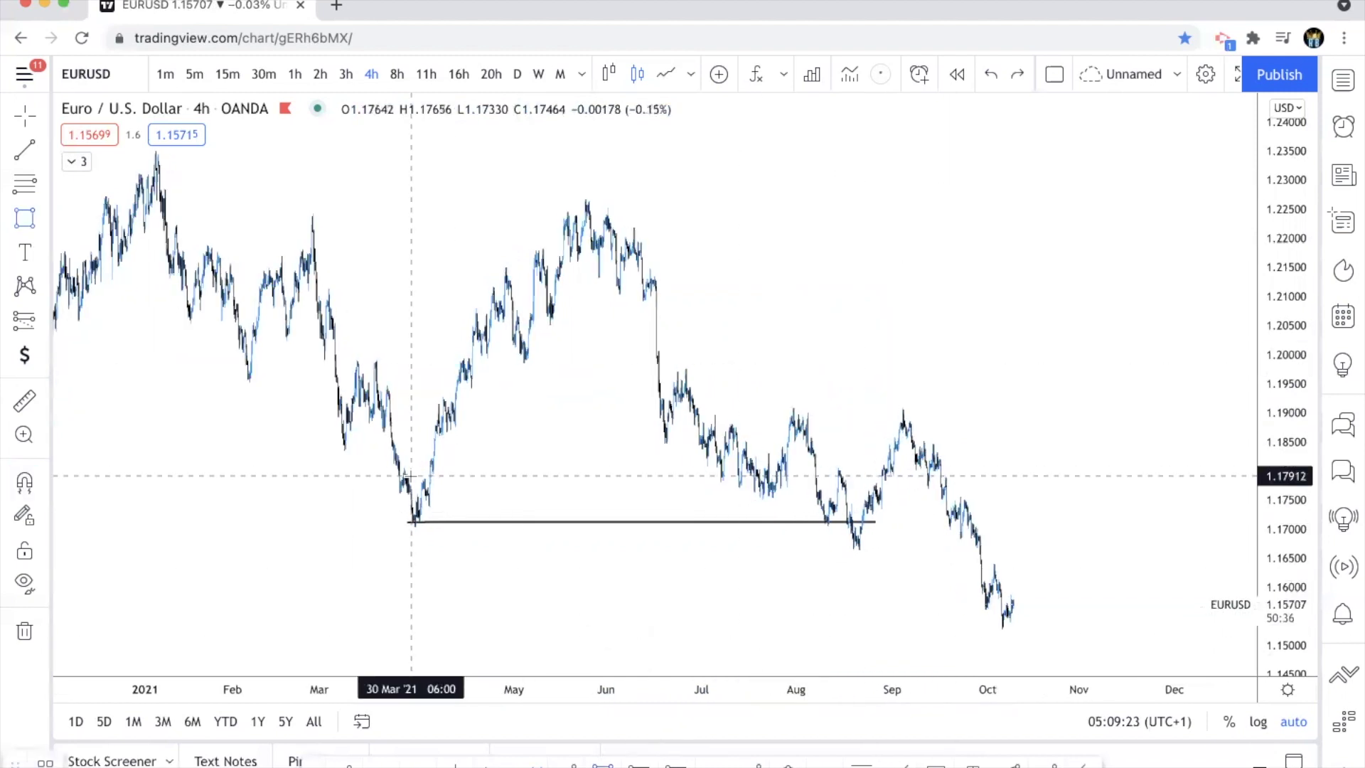
left_click(420, 535)
left_click(607, 194)
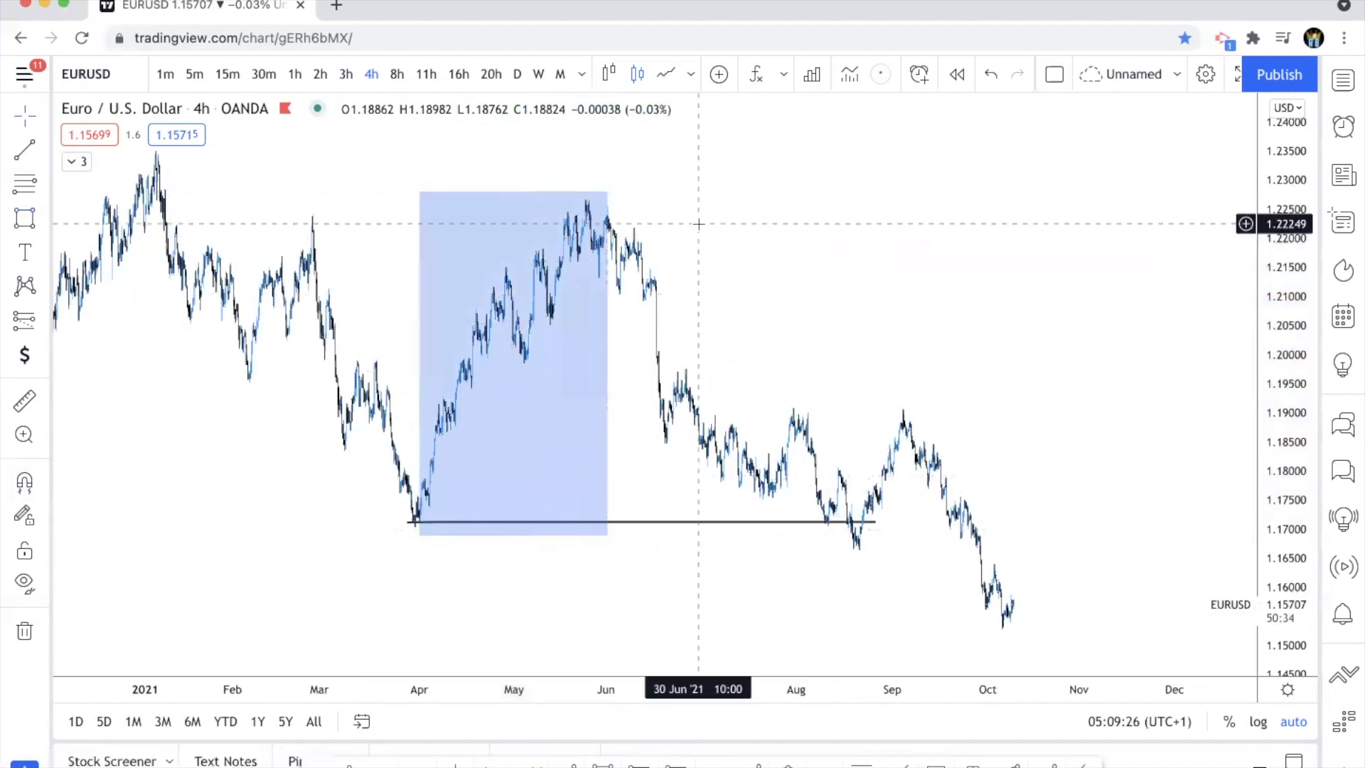
Step: Draw a second rectangle from 5 May to 7 June 2021 between 1.19950 and 1.22966, and set its background to green
scroll(718, 597, "up", 1)
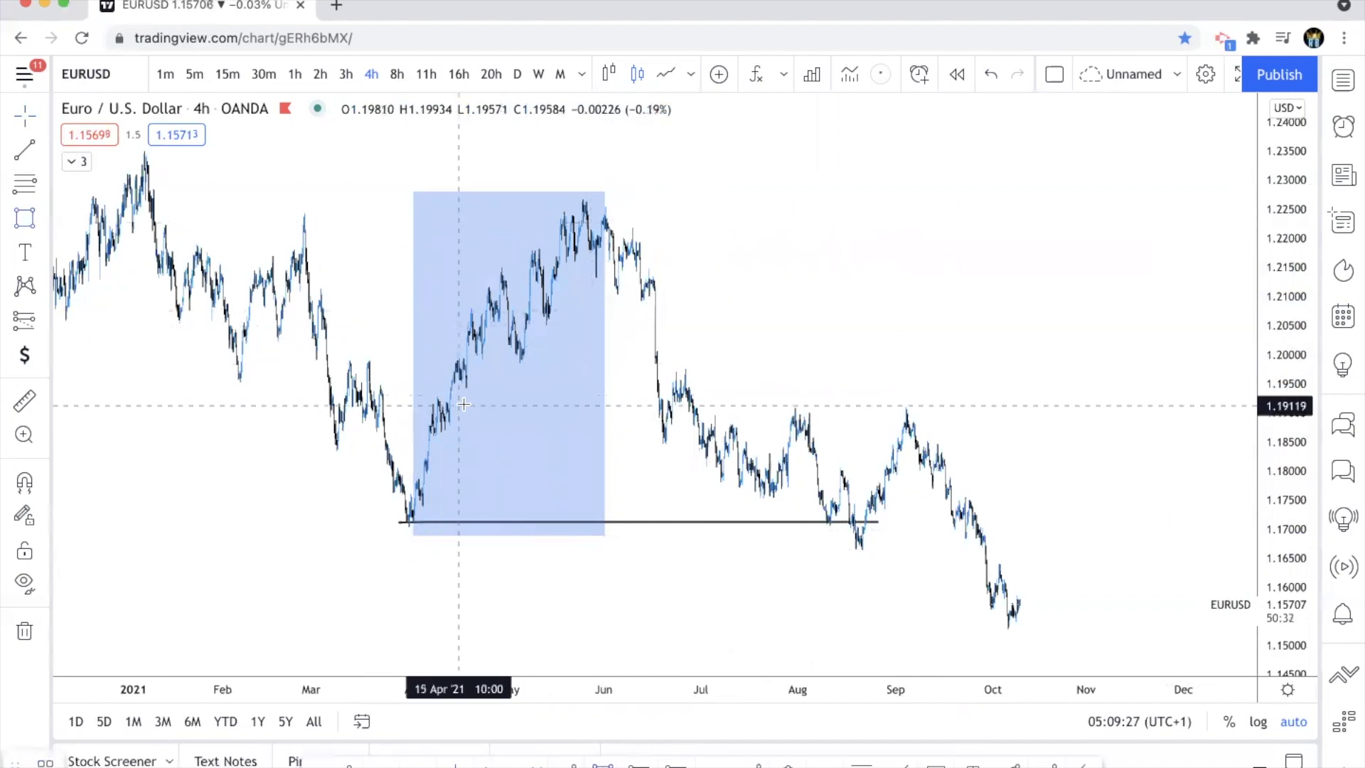
left_click(519, 357)
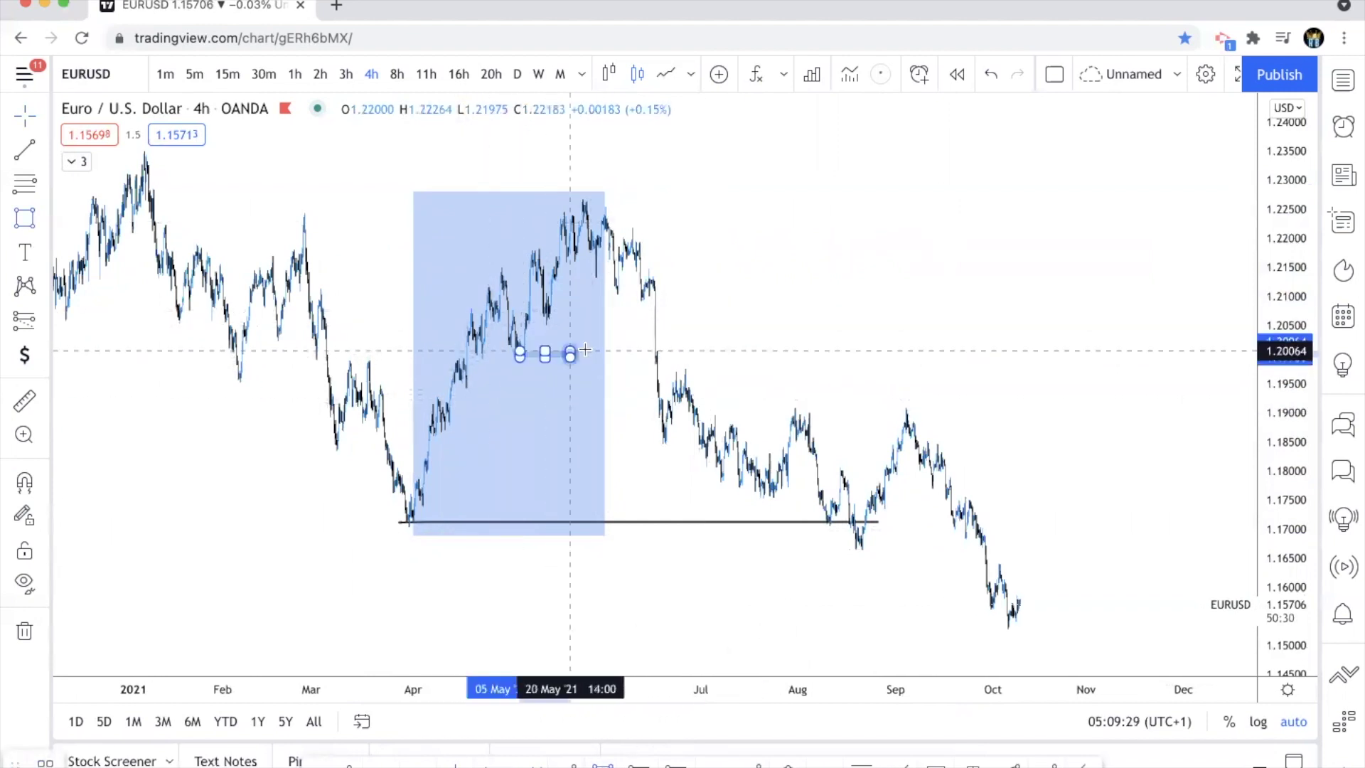
left_click(622, 183)
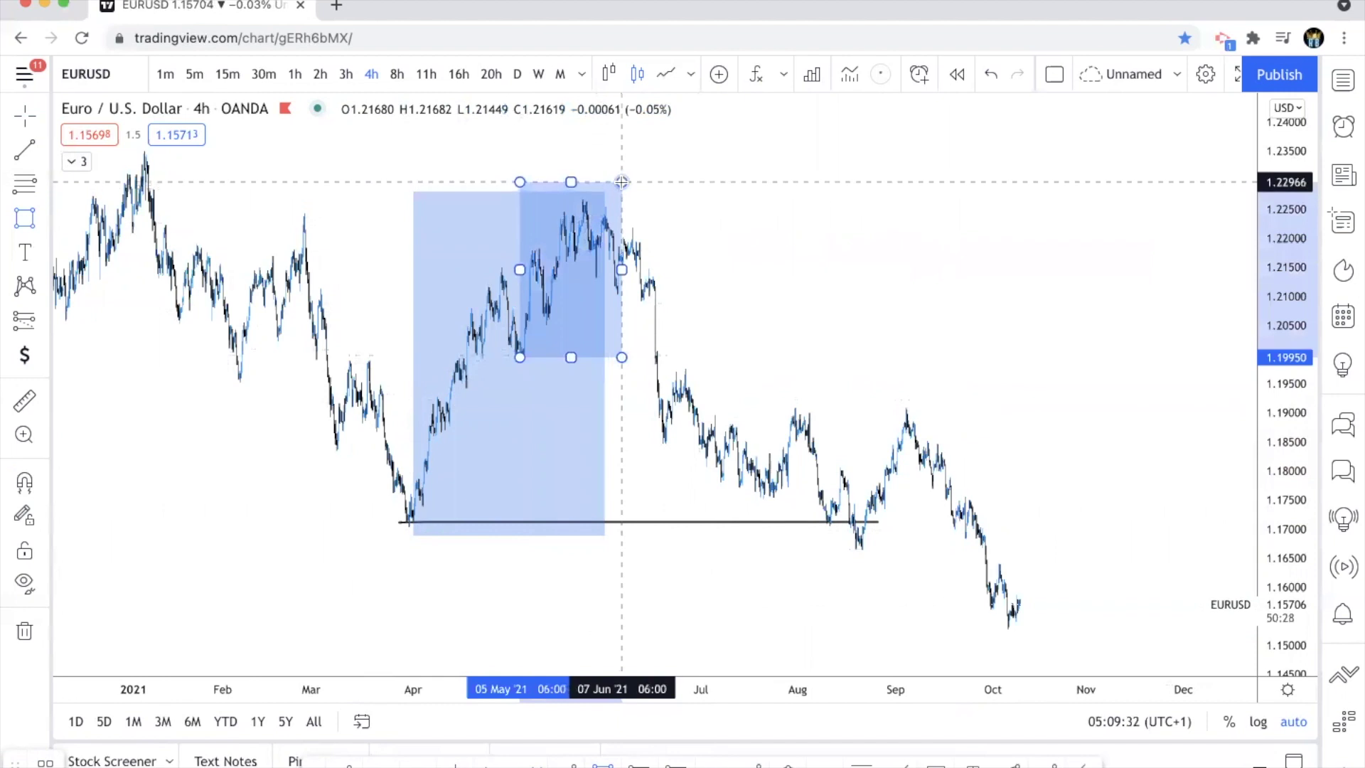
double_click(621, 182)
left_click(651, 420)
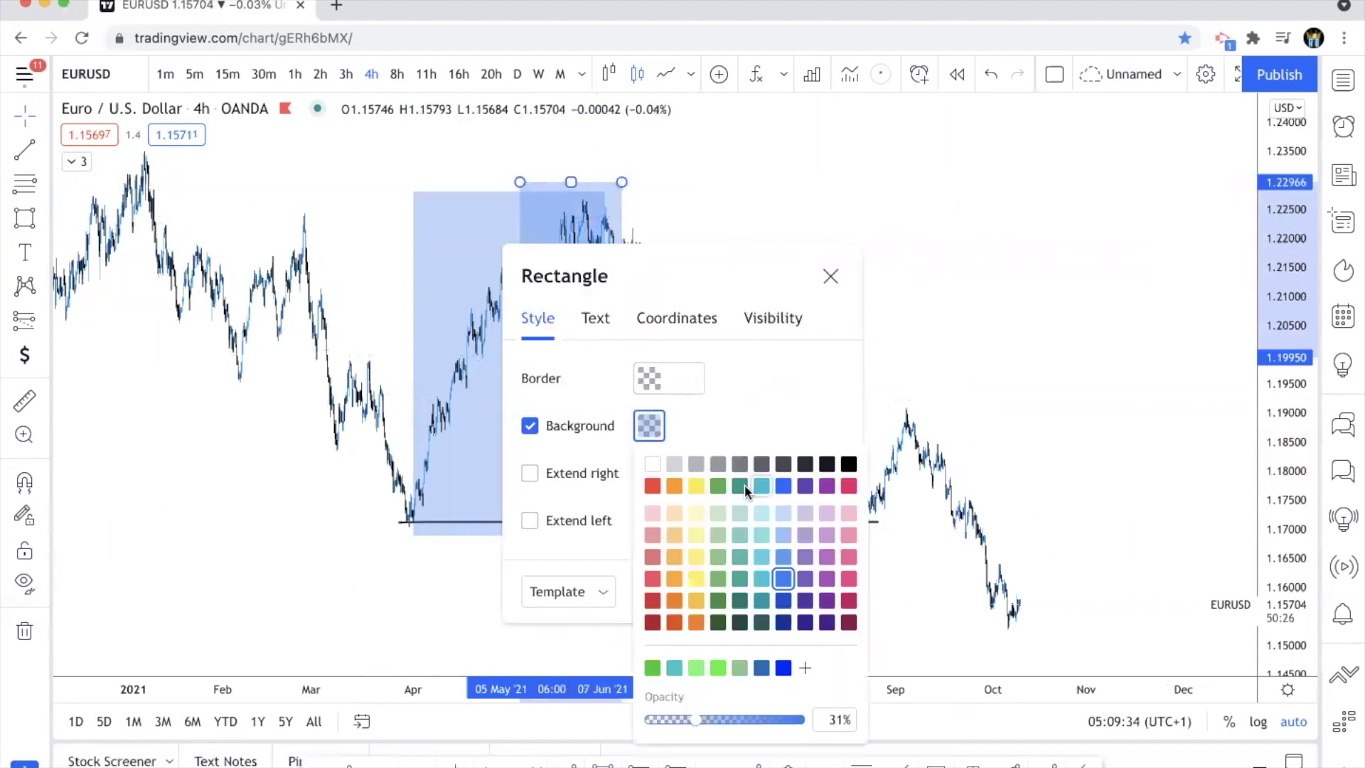
left_click(652, 668)
left_click(1030, 201)
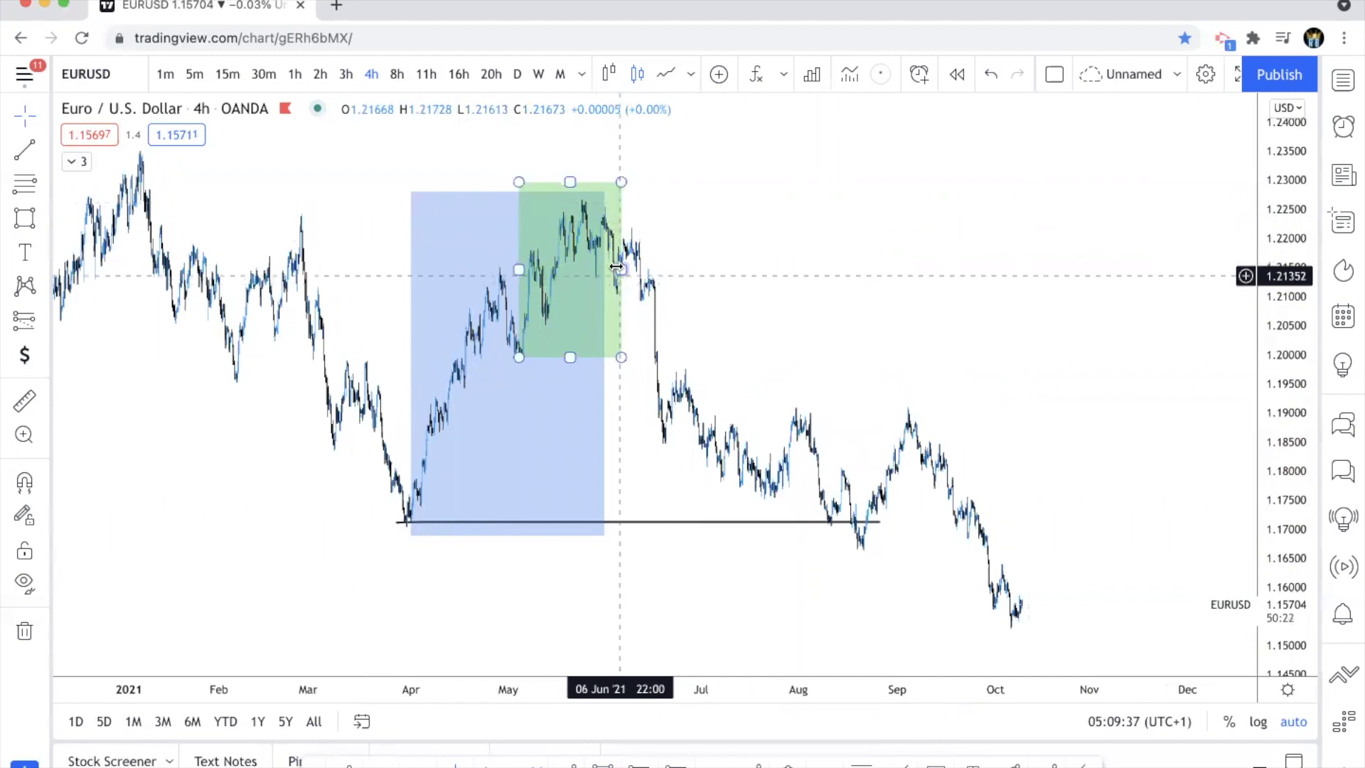
Step: Extend the green supply rectangle forward to about mid-September 2021 and lower its bottom edge to about 1.1977
scroll(699, 352, "up", 1)
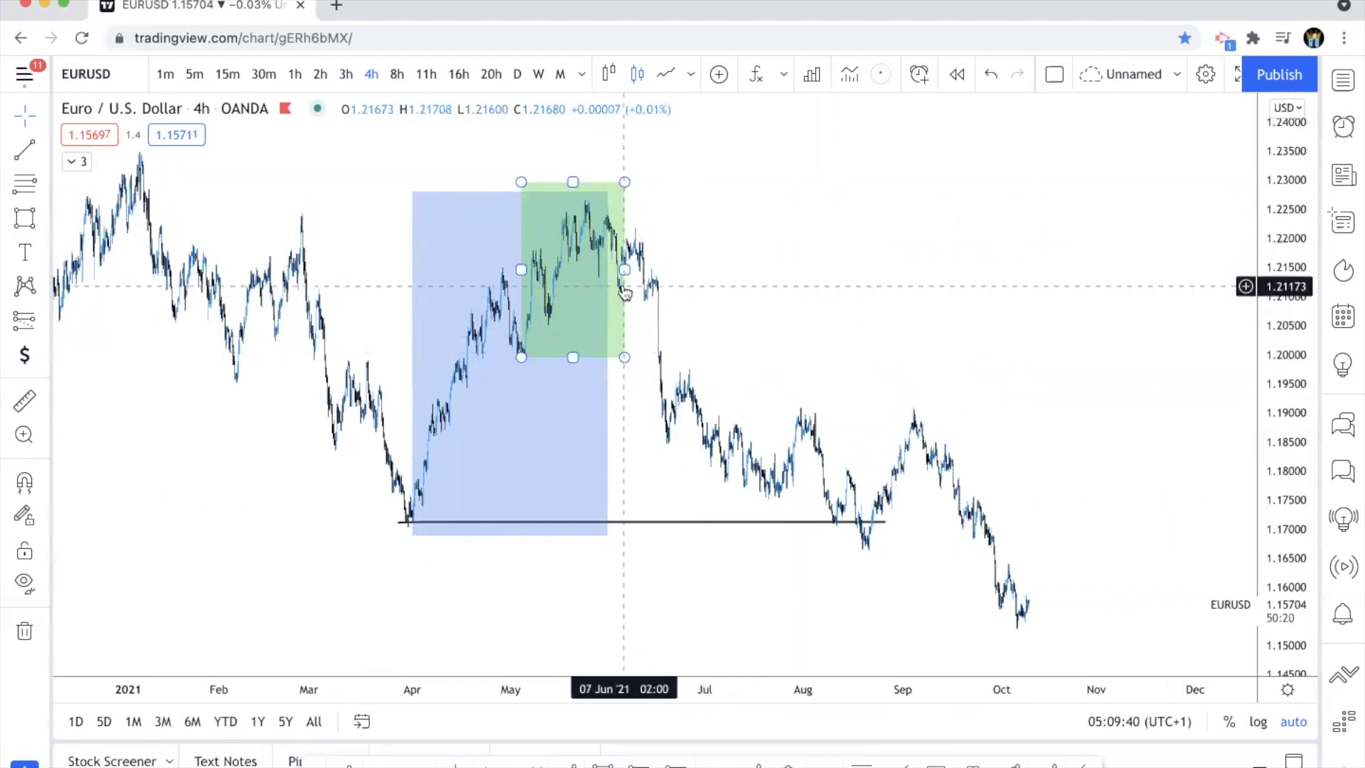
left_click_drag(624, 271, 954, 327)
scroll(954, 365, "up", 1)
left_click_drag(528, 356, 528, 370)
right_click(694, 423)
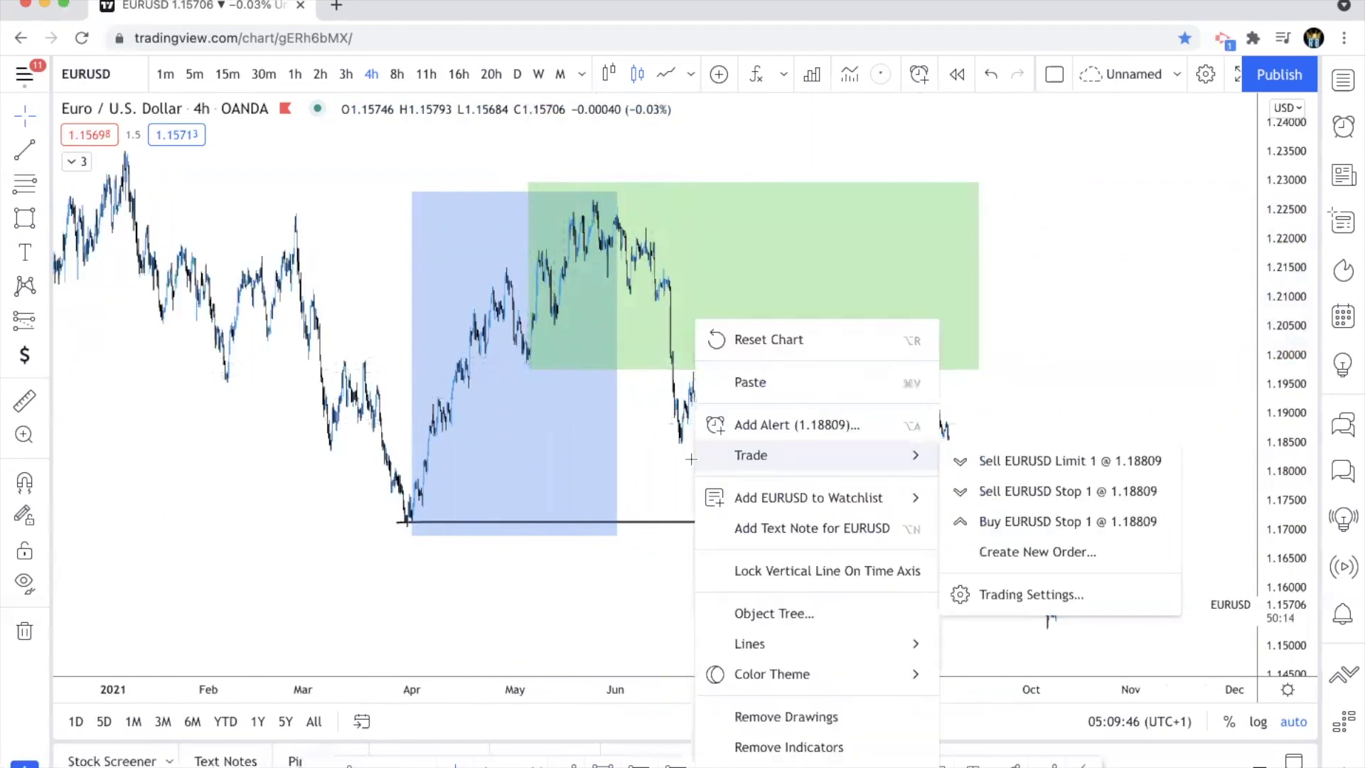
left_click(618, 401)
scroll(616, 402, "up", 1)
scroll(616, 402, "up", 1)
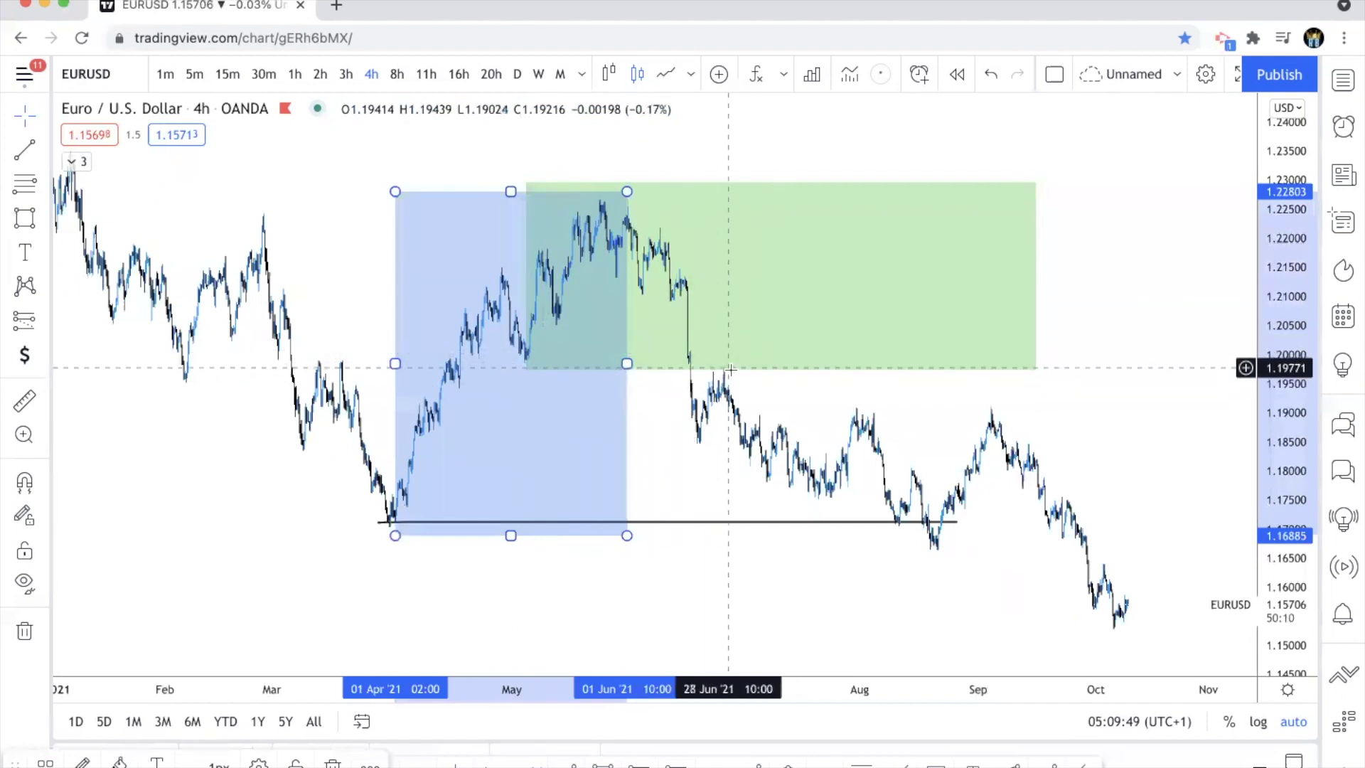
left_click(954, 573)
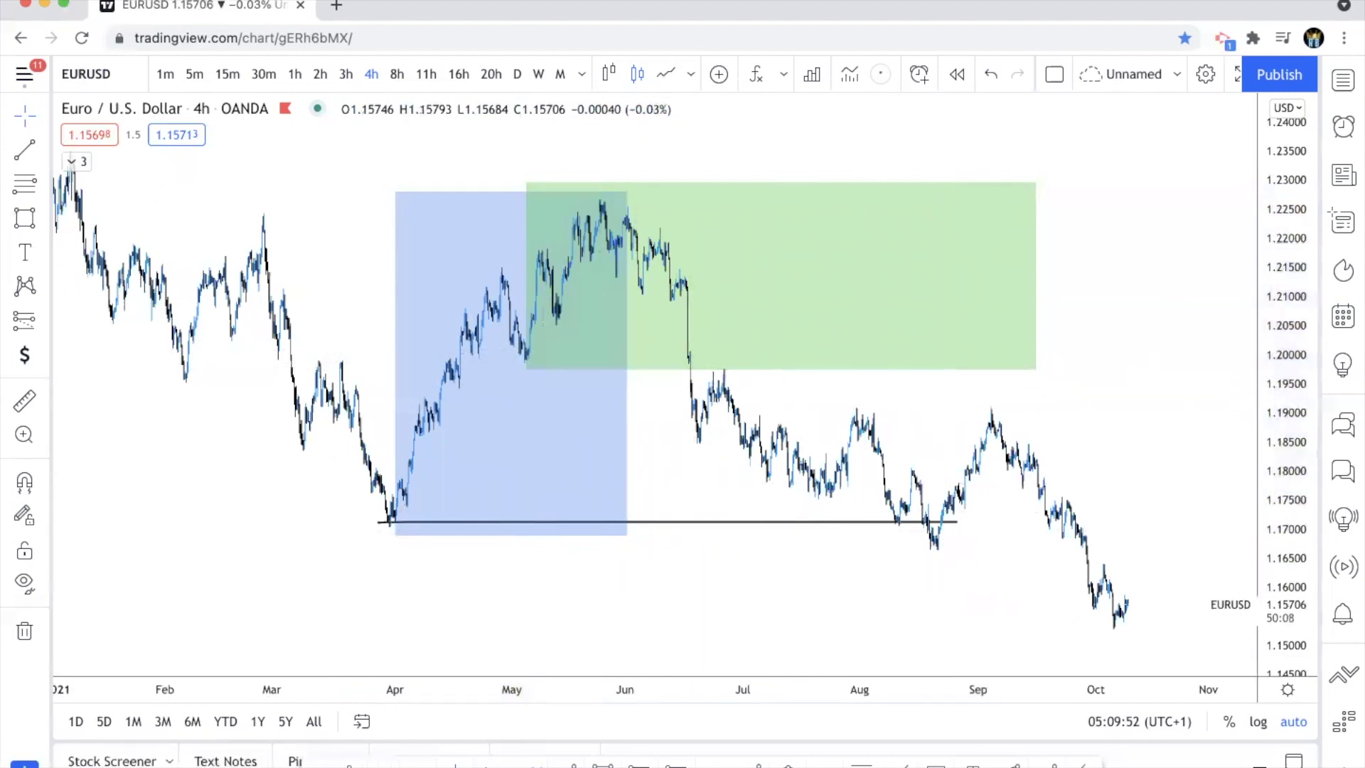
Step: Circle the early May low at about 1.2000 and try sketching price paths down from the high and up into the green zone
mouse_move(498, 343)
left_mouse_down()
mouse_move(529, 340)
mouse_move(499, 355)
mouse_move(538, 347)
left_mouse_up()
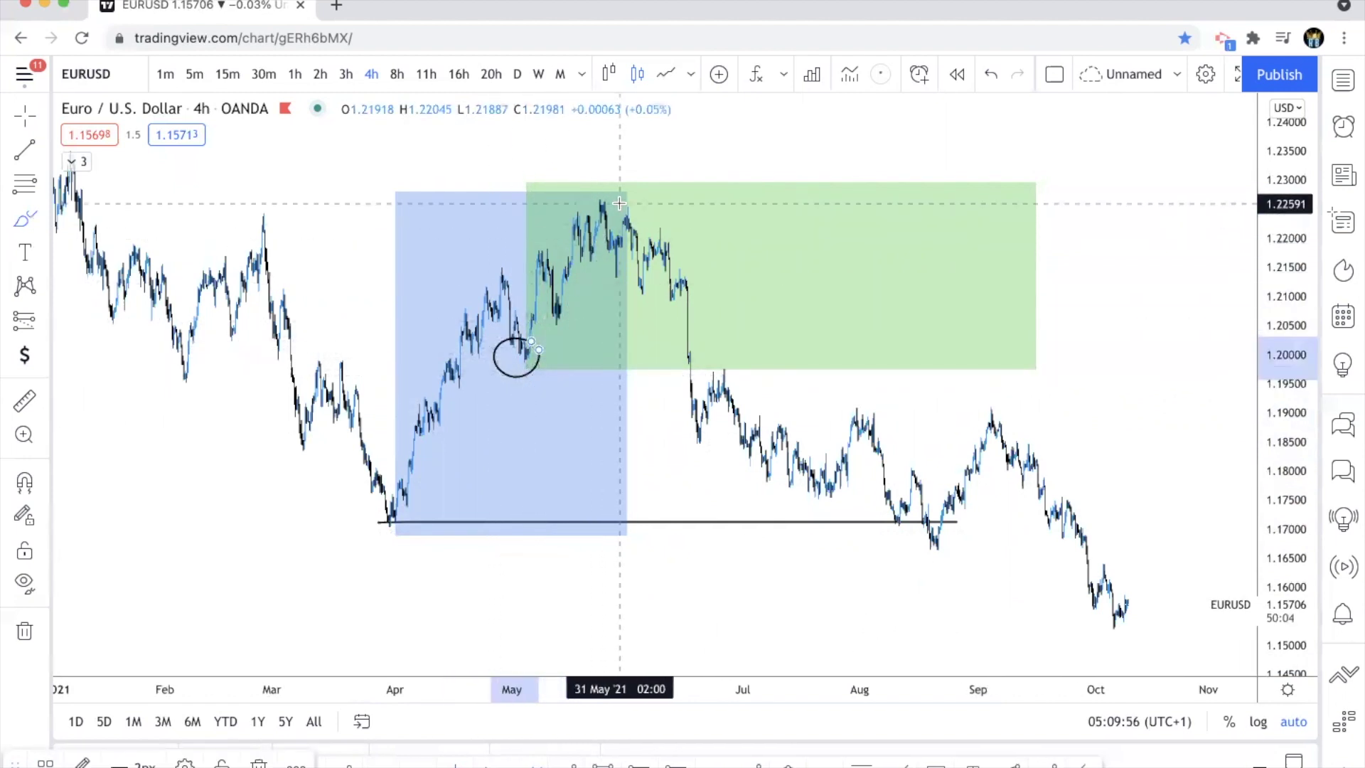
mouse_move(621, 206)
left_mouse_down()
mouse_move(762, 492)
mouse_move(873, 650)
mouse_move(1010, 350)
left_mouse_up()
key("super+z")
key("super+z")
mouse_move(918, 546)
left_mouse_down()
mouse_move(1017, 298)
mouse_move(1021, 242)
left_mouse_up()
key("super+z")
Step: Try sketching the late June retest of the green zone and a decline from it to about 1.1563
mouse_move(689, 364)
left_mouse_down()
mouse_move(718, 405)
mouse_move(725, 373)
left_mouse_up()
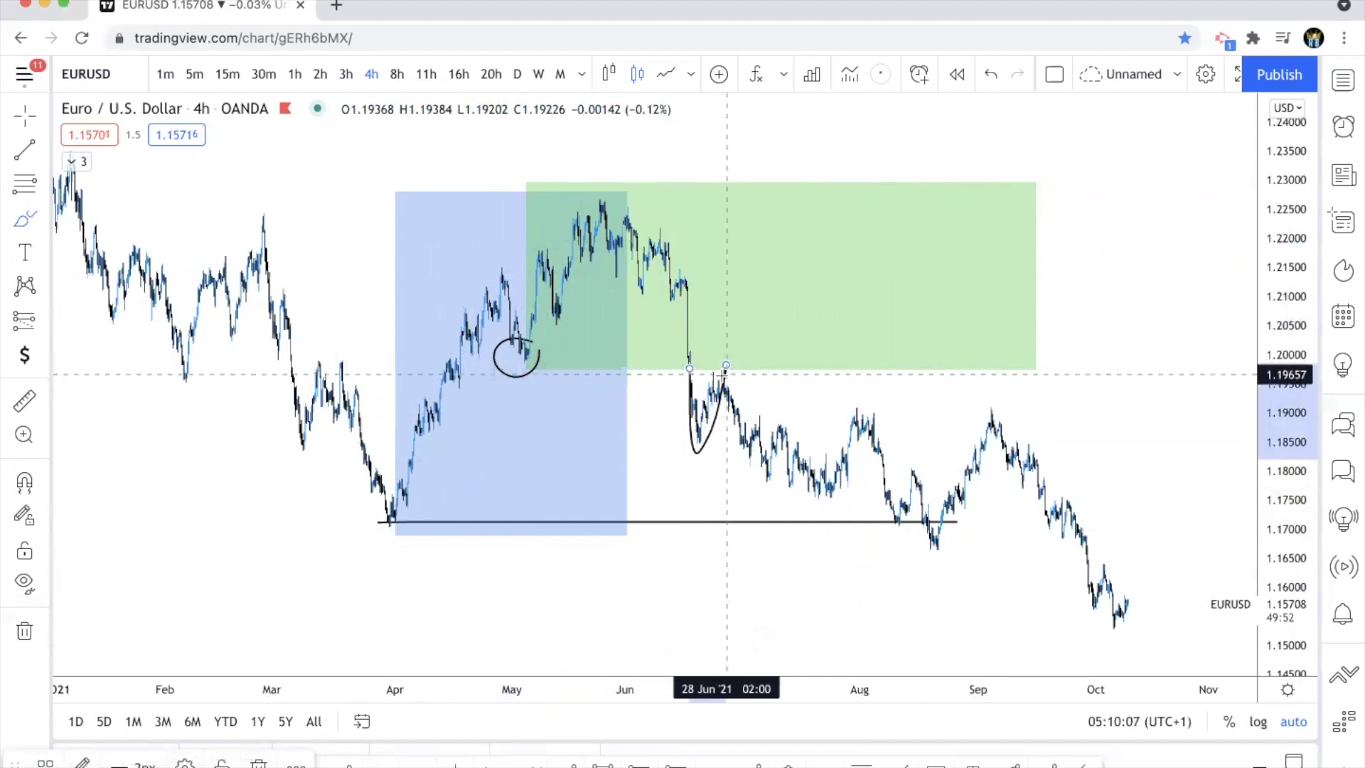
left_click_drag(726, 369, 950, 608)
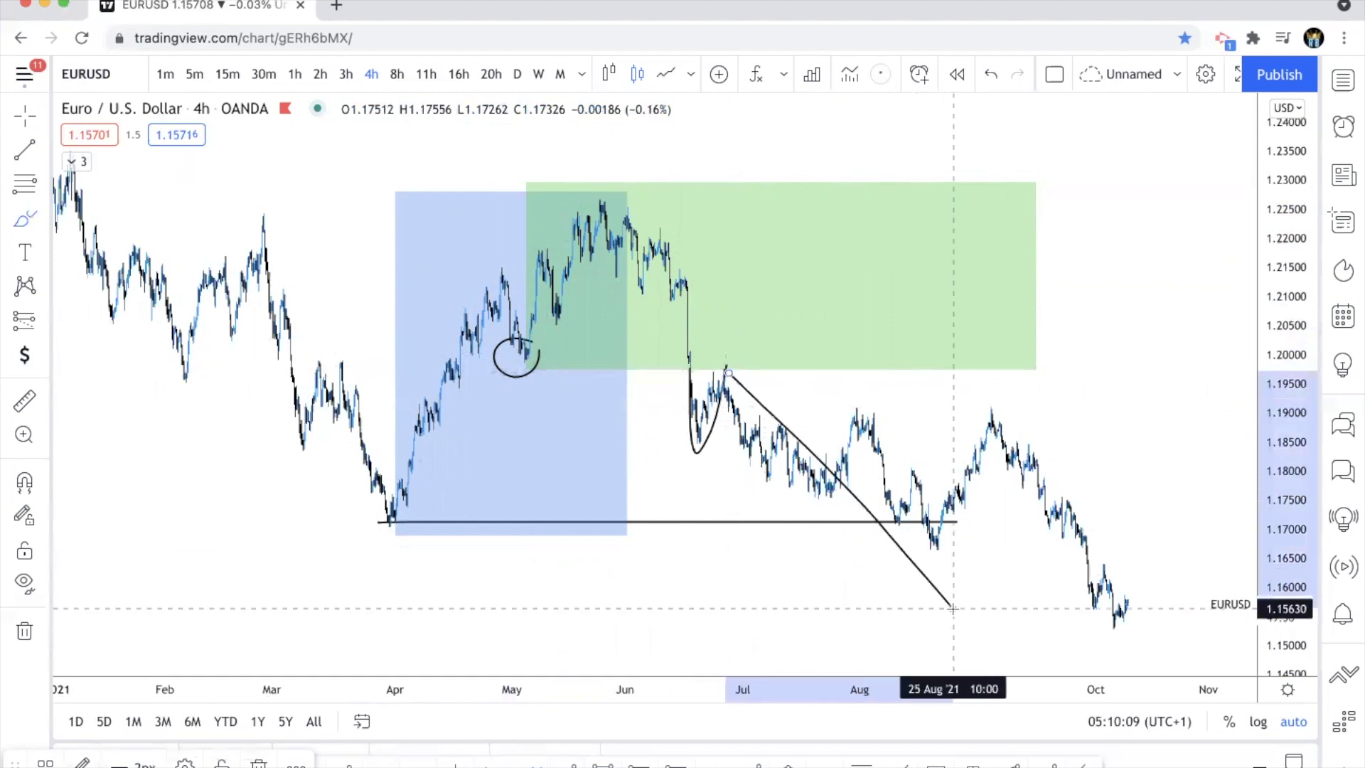
type("z")
key("Escape")
key("ctrl+z")
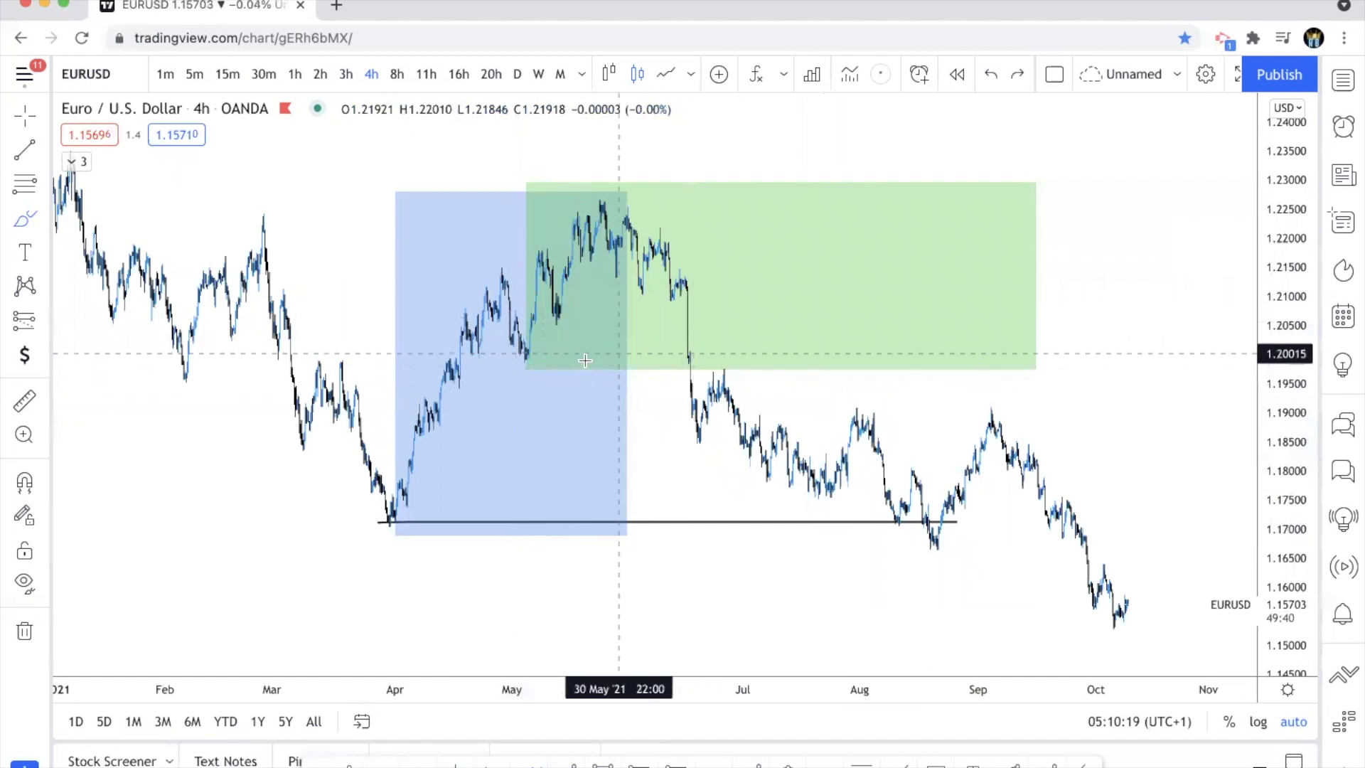
Step: Undo the green zone, the blue upswing rectangle and the horizontal line at the April low
scroll(665, 355, "down", 5)
key("super+z")
key("super+z")
key("super+z")
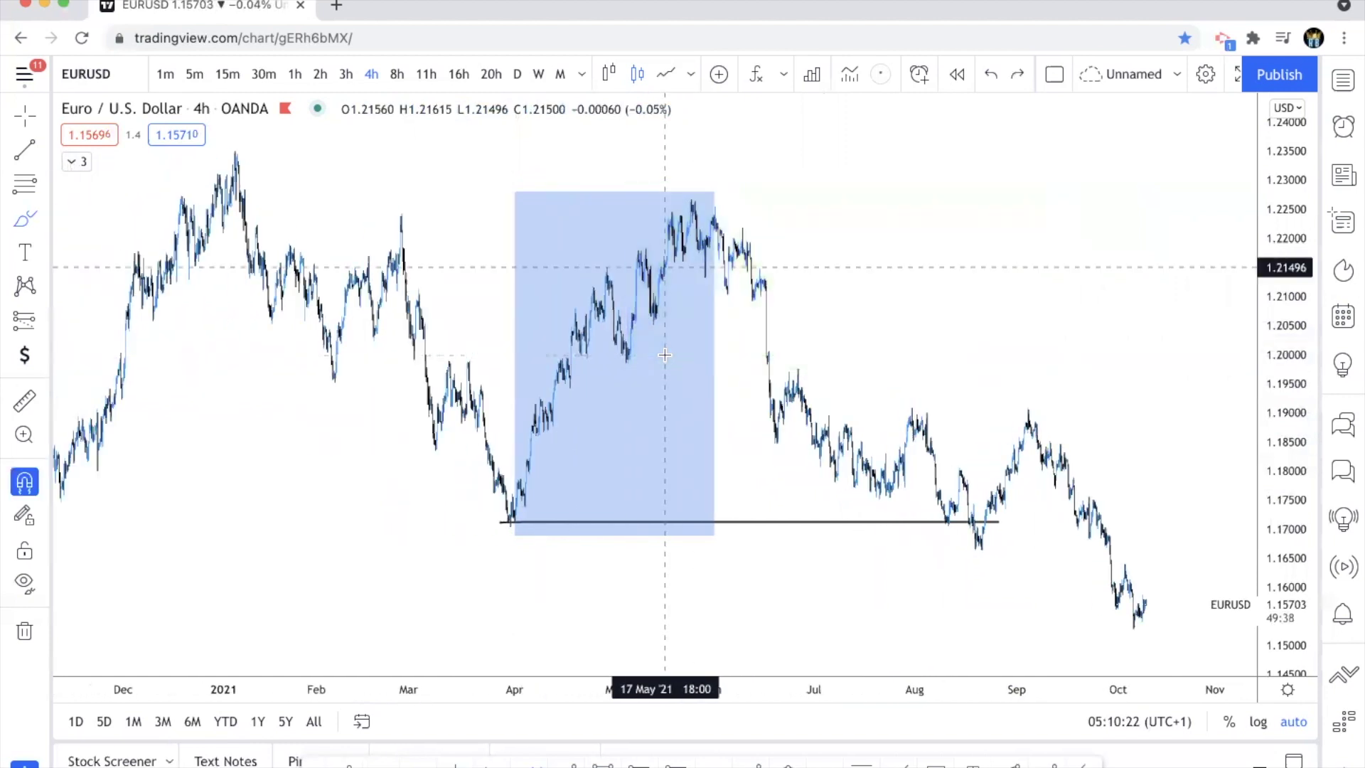
scroll(604, 573, "down", 2)
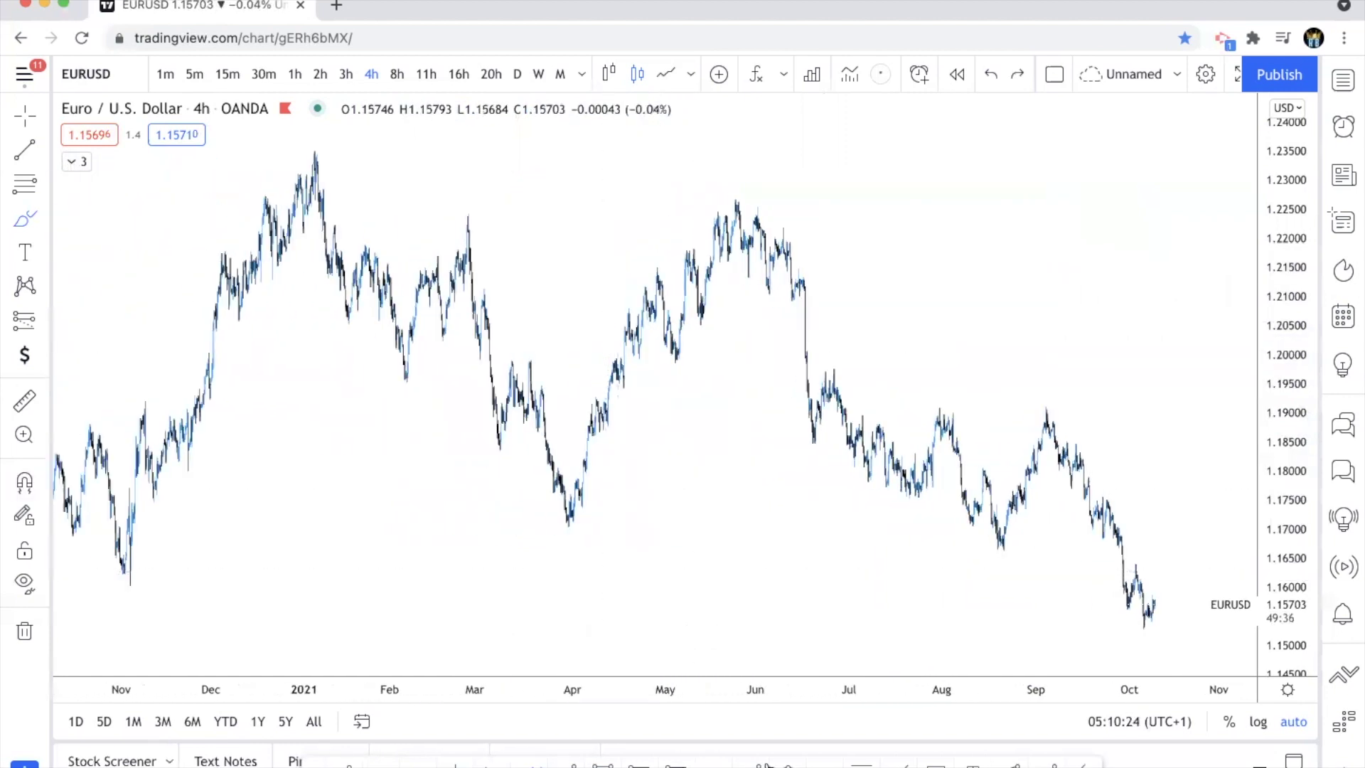
Step: Draw a horizontal line at 1.08306 from the 31 January 2017 high to 23 March 2017 to mark the structure break
scroll(519, 548, "left", 15)
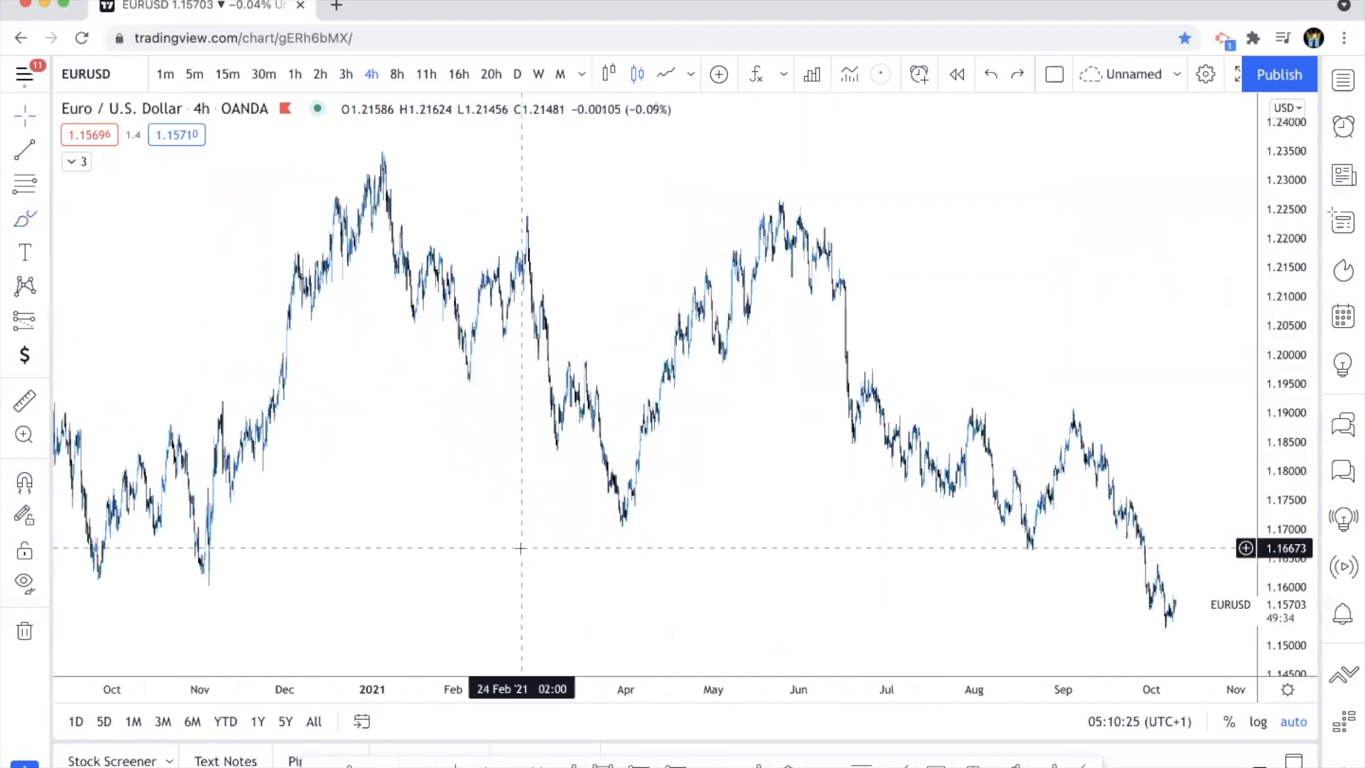
scroll(520, 548, "left", 15)
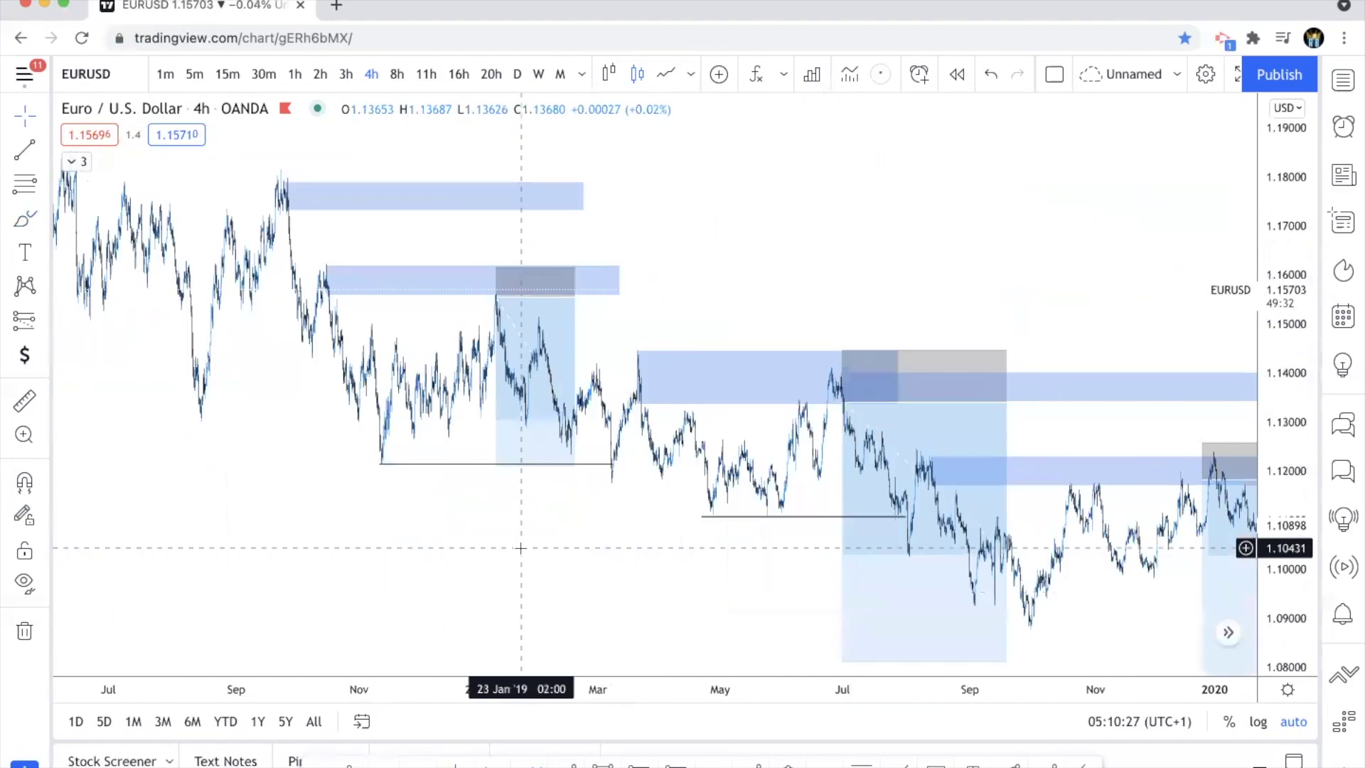
scroll(521, 547, "left", 10)
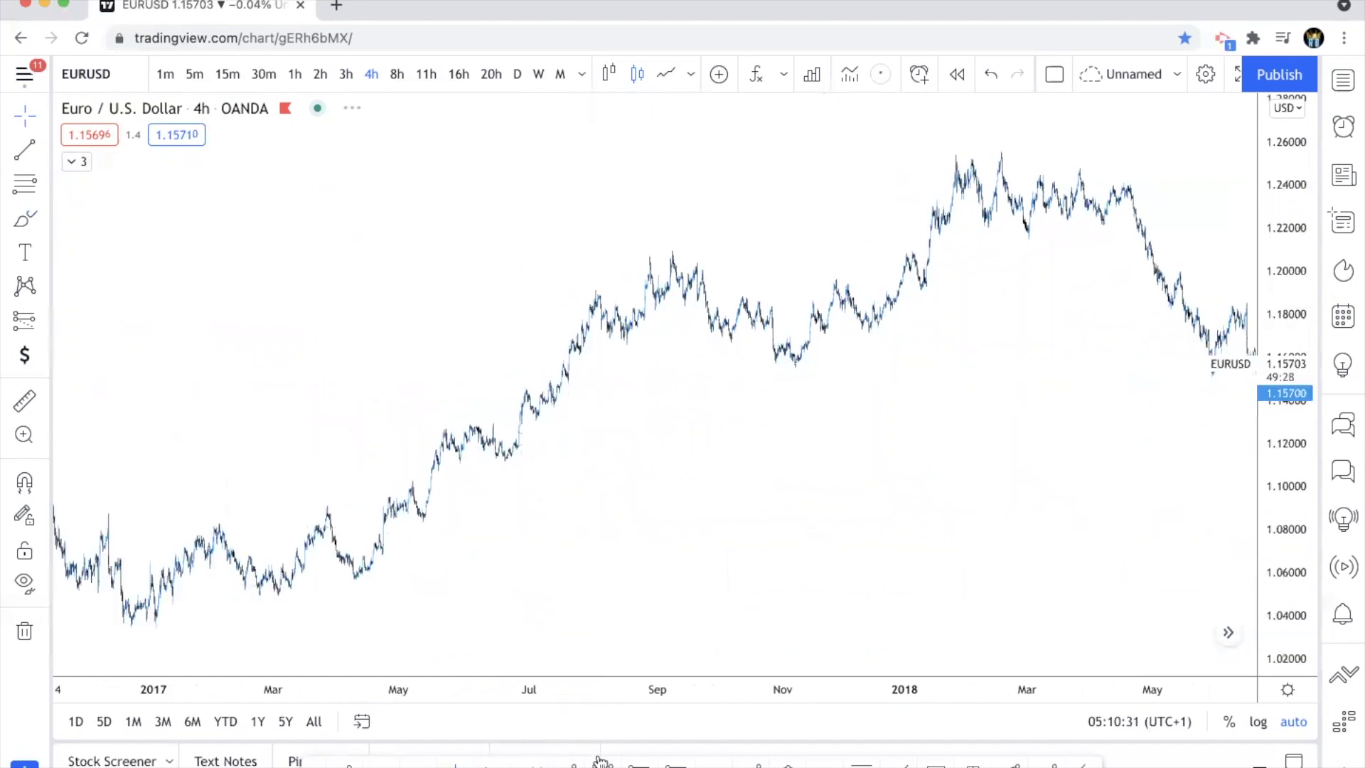
scroll(655, 359, "up", 5)
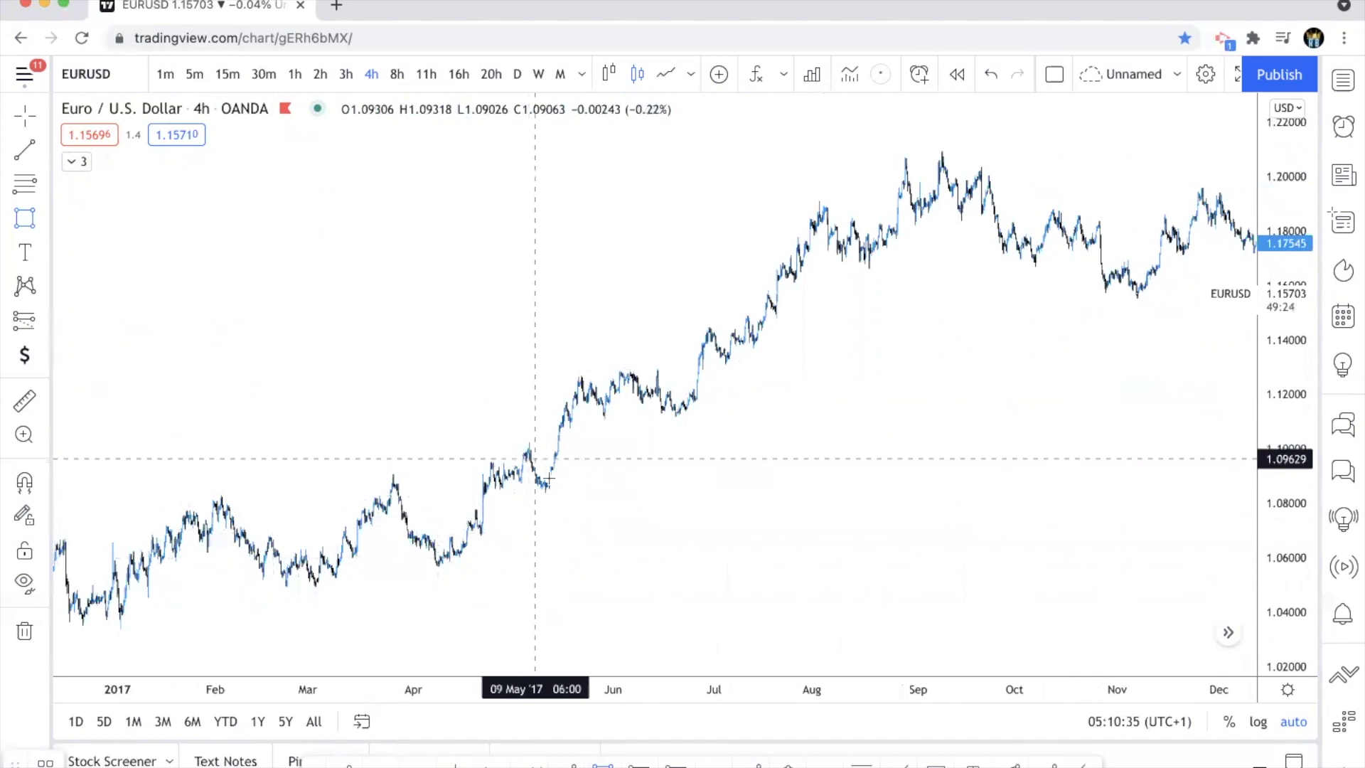
scroll(311, 550, "up", 2)
scroll(1021, 286, "down", 1)
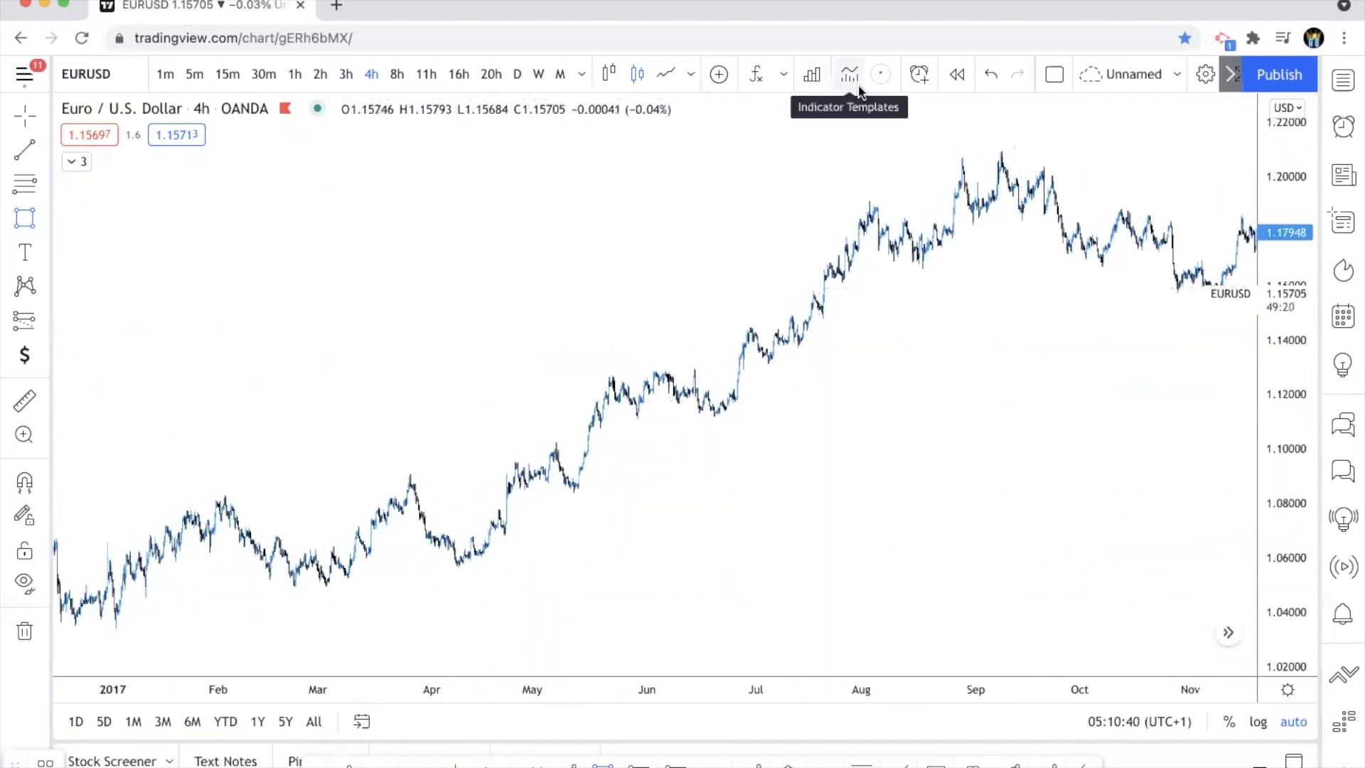
scroll(425, 667, "up", 1)
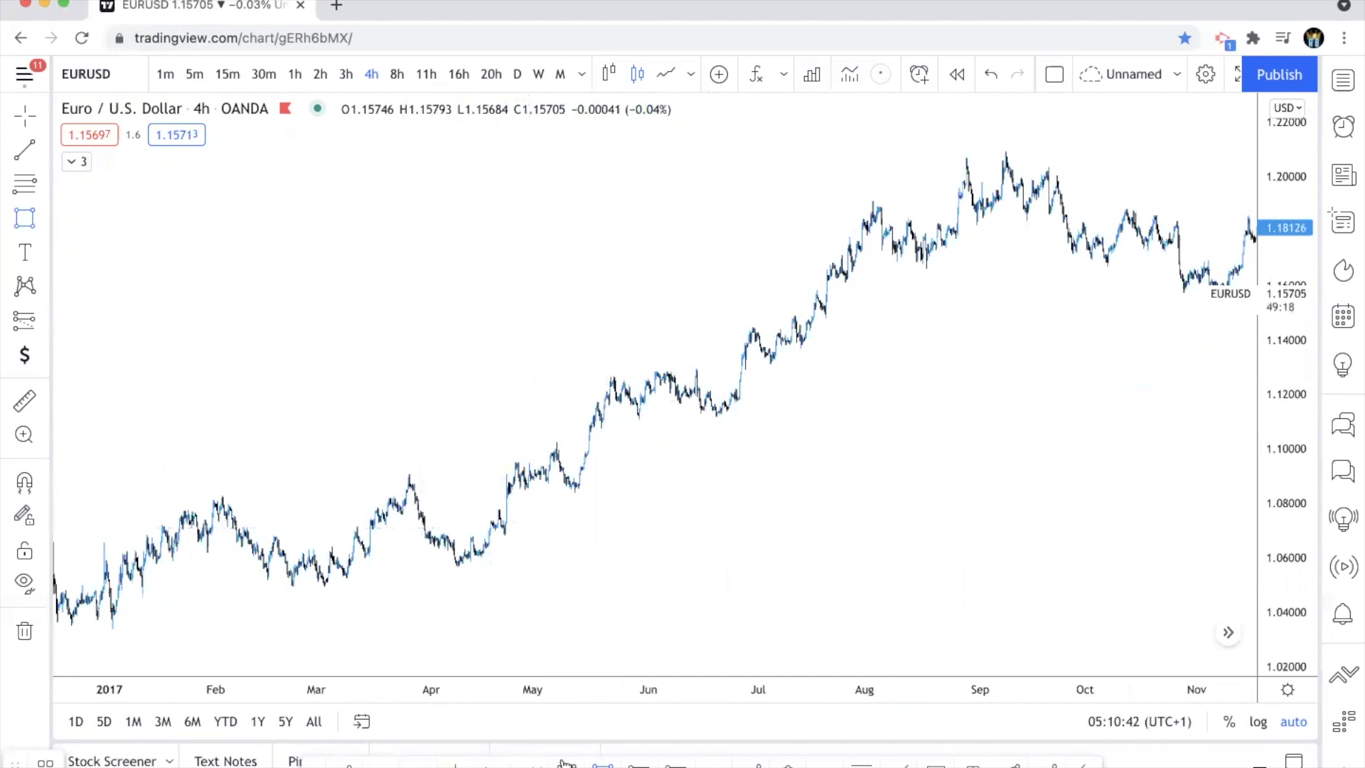
left_click(211, 494)
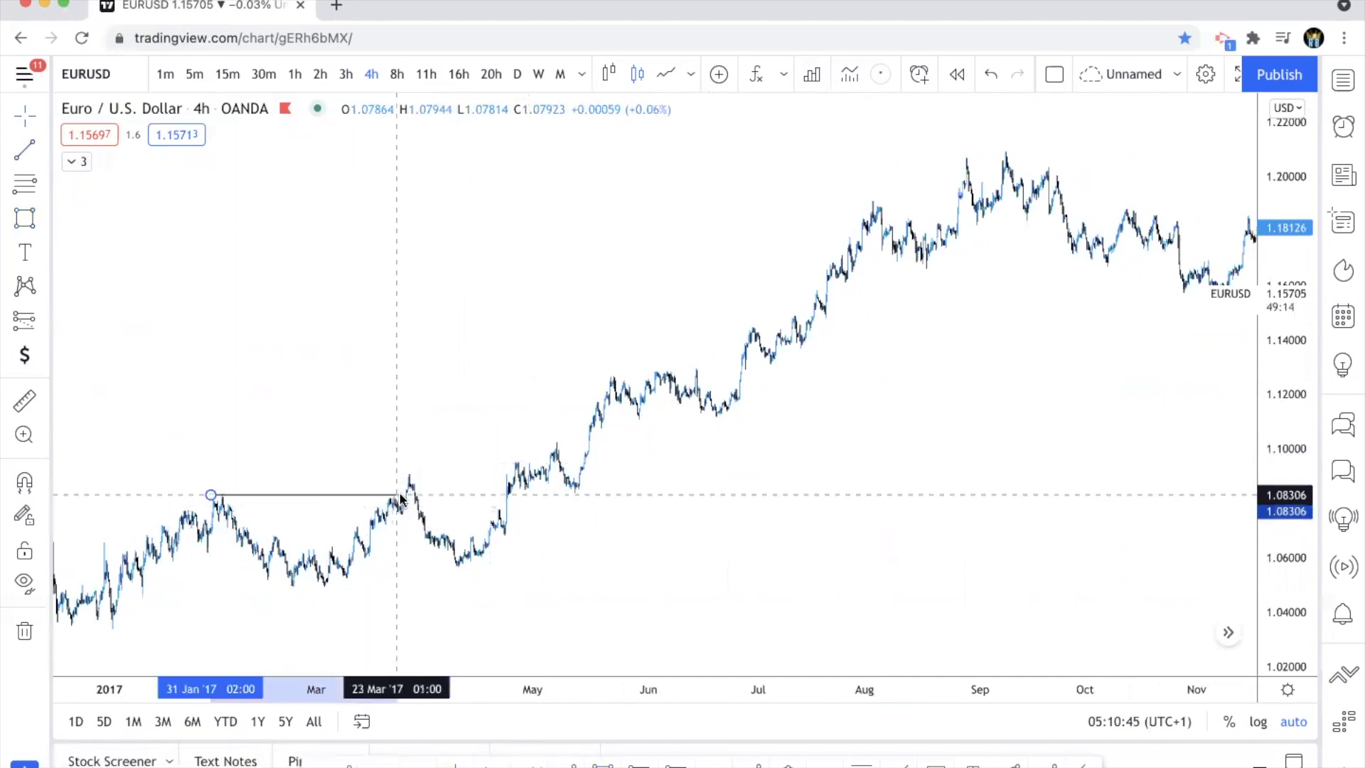
Step: Draw a rectangle over the early March 2017 upswing, from about 1.0505 to 1.0620, extending to mid-May
scroll(403, 501, "up", 1)
scroll(403, 501, "up", 4)
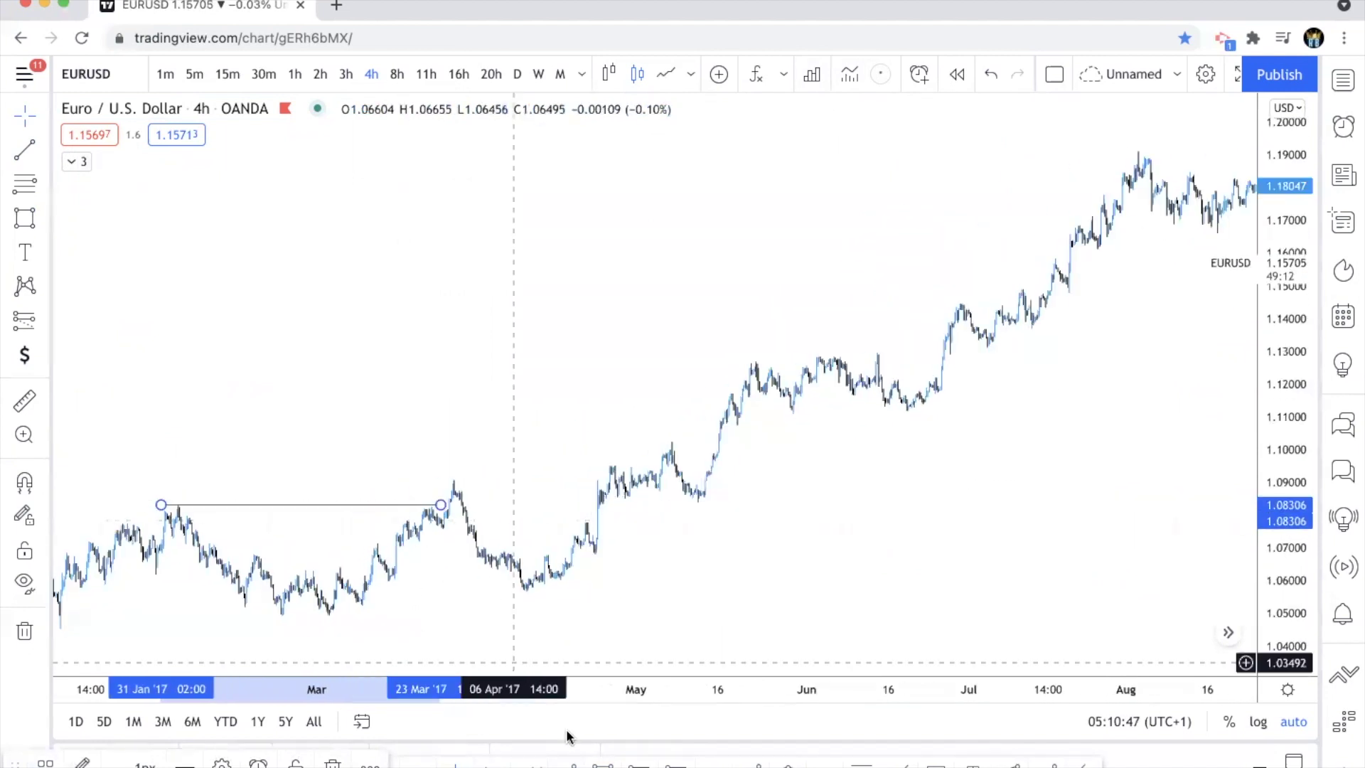
left_click(603, 765)
scroll(577, 393, "up", 3)
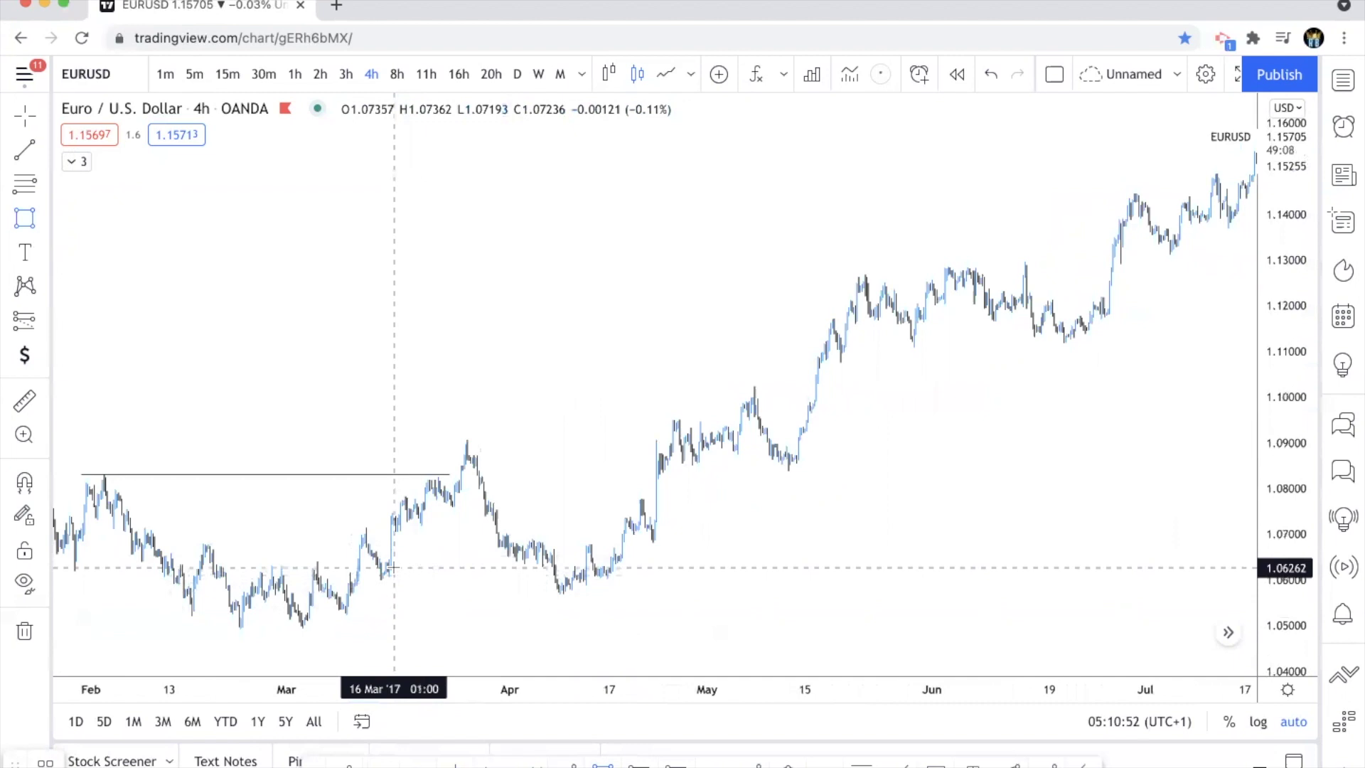
scroll(326, 592, "up", 2)
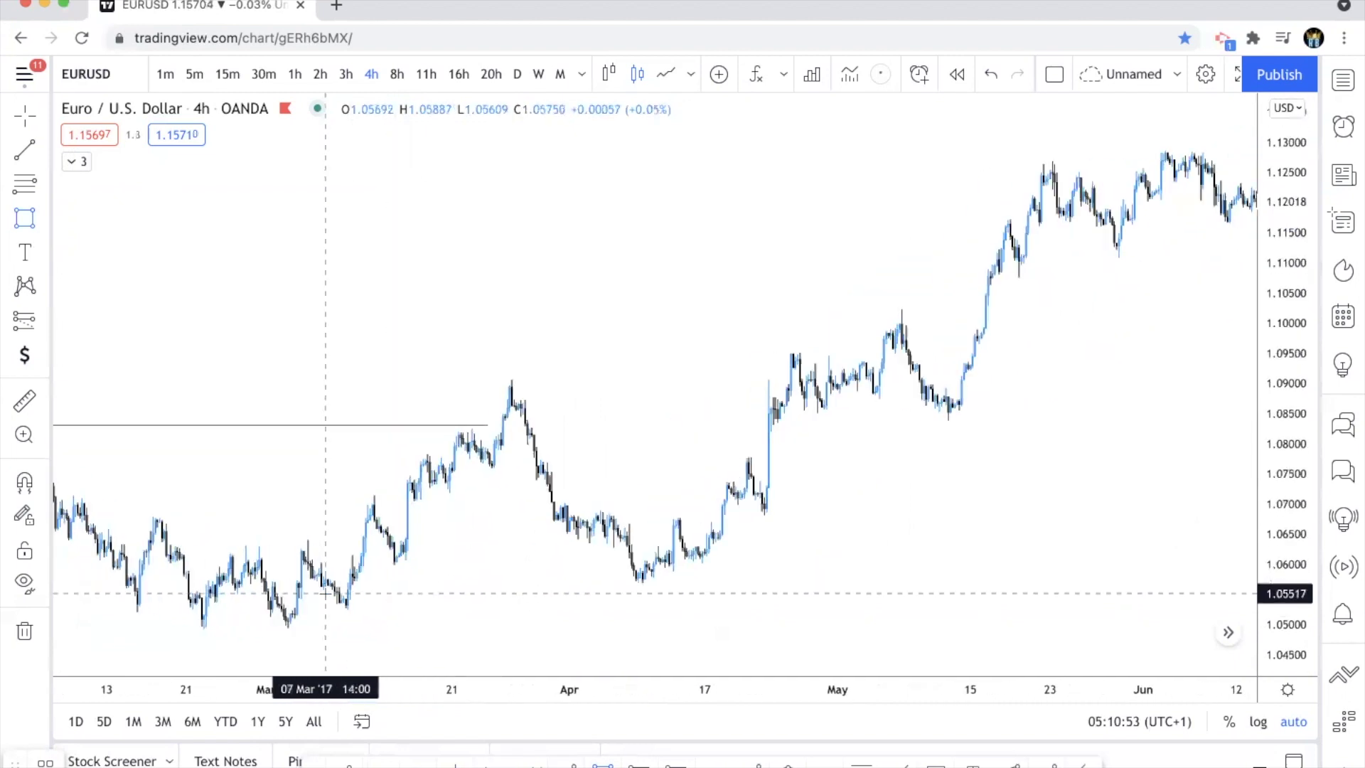
scroll(334, 597, "up", 2)
scroll(306, 568, "up", 3)
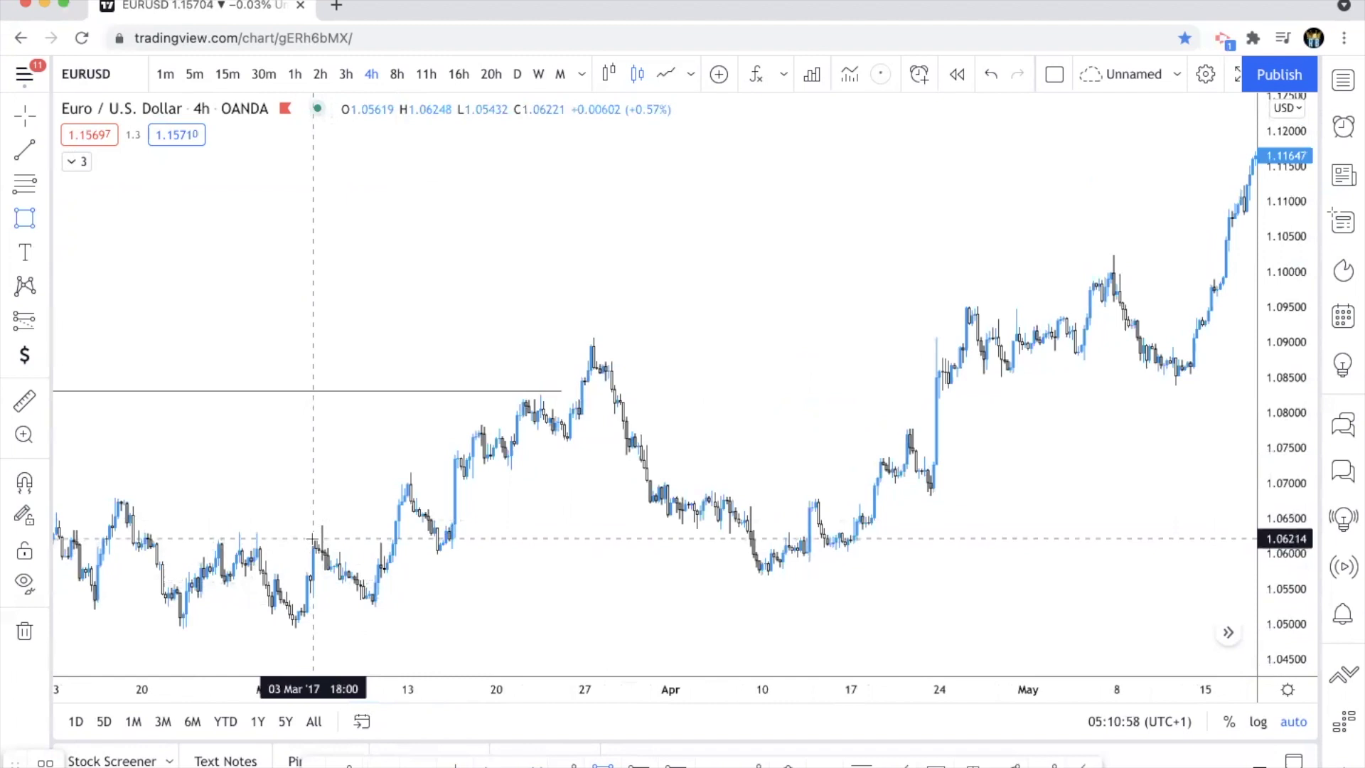
mouse_move(314, 537)
left_mouse_down()
mouse_move(382, 626)
mouse_move(780, 573)
mouse_move(1234, 573)
left_mouse_up()
left_click(313, 561)
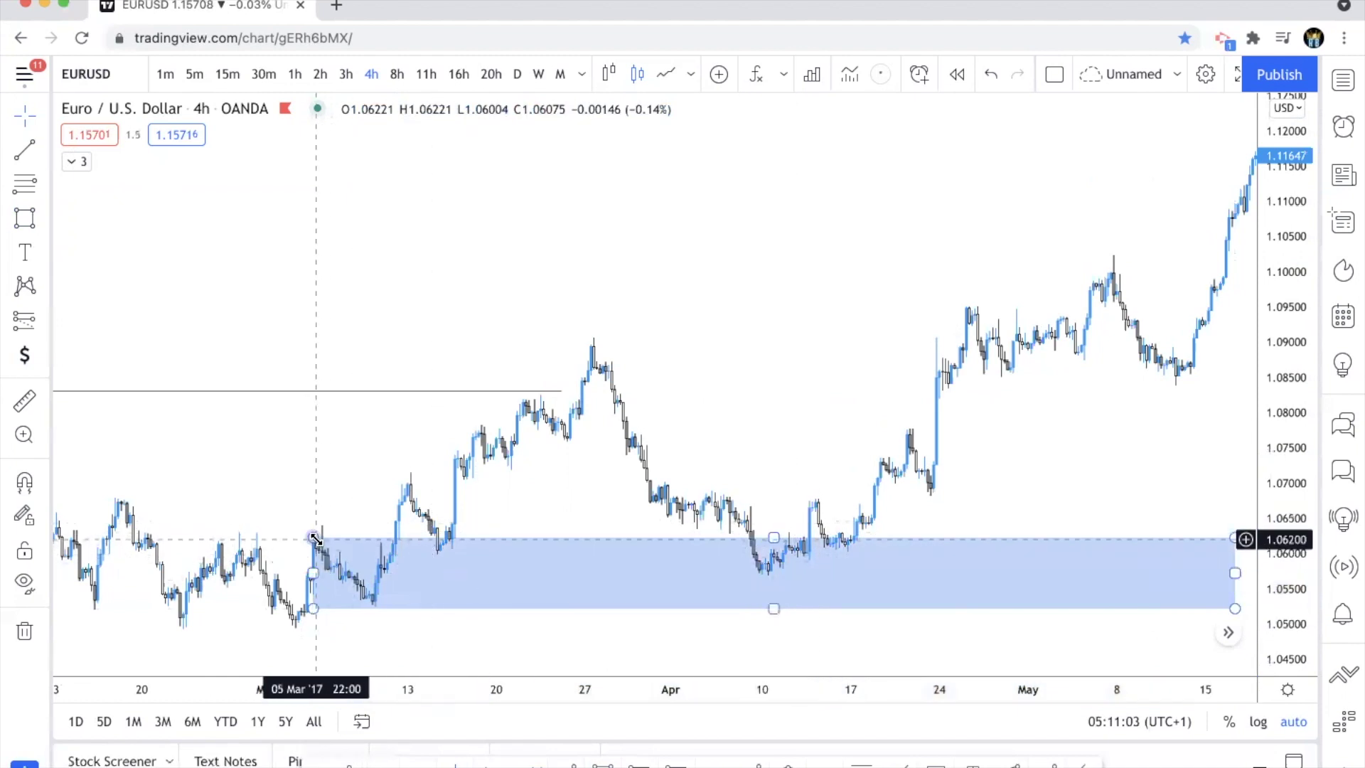
left_click_drag(315, 609, 299, 620)
left_click(332, 451)
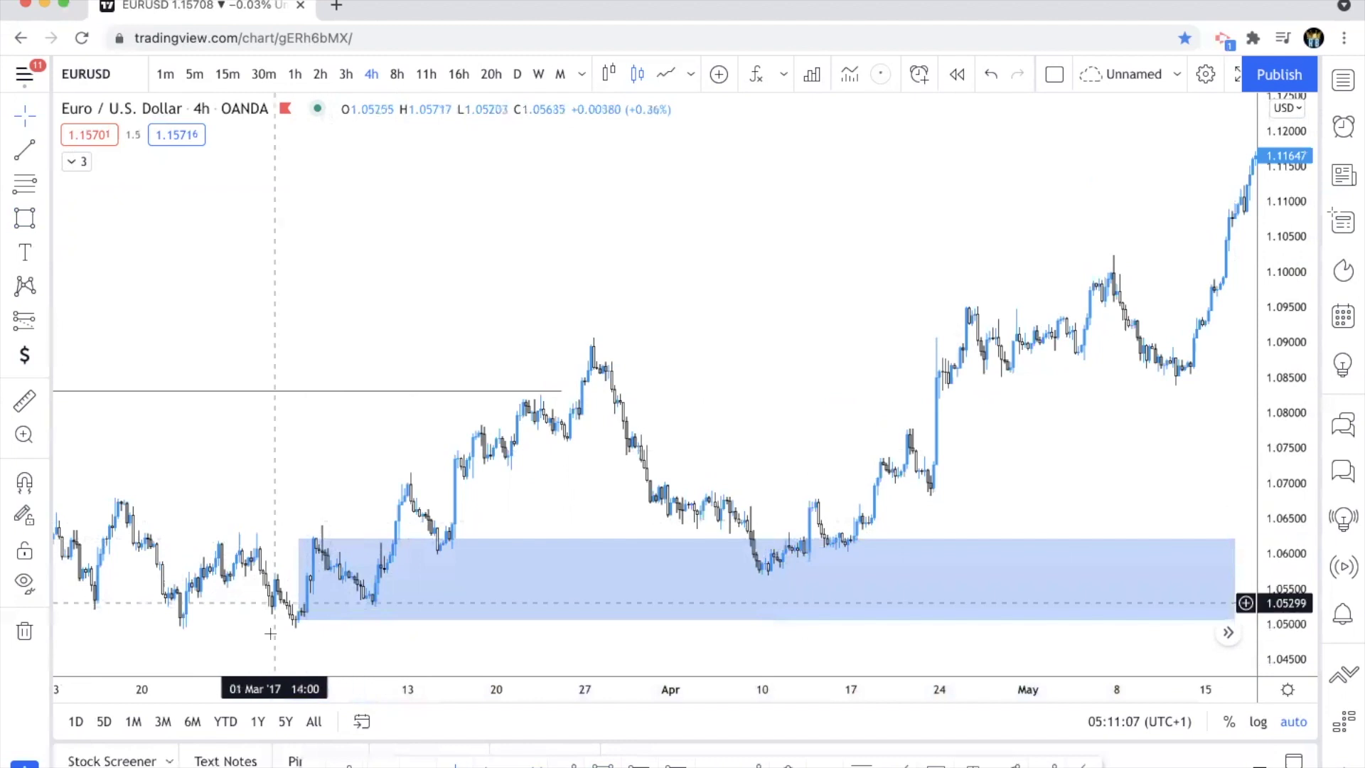
Step: Circle the early March low and the high of its first upswing, and extend the 1.08306 line to the 27 March breakout
scroll(306, 633, "up", 2)
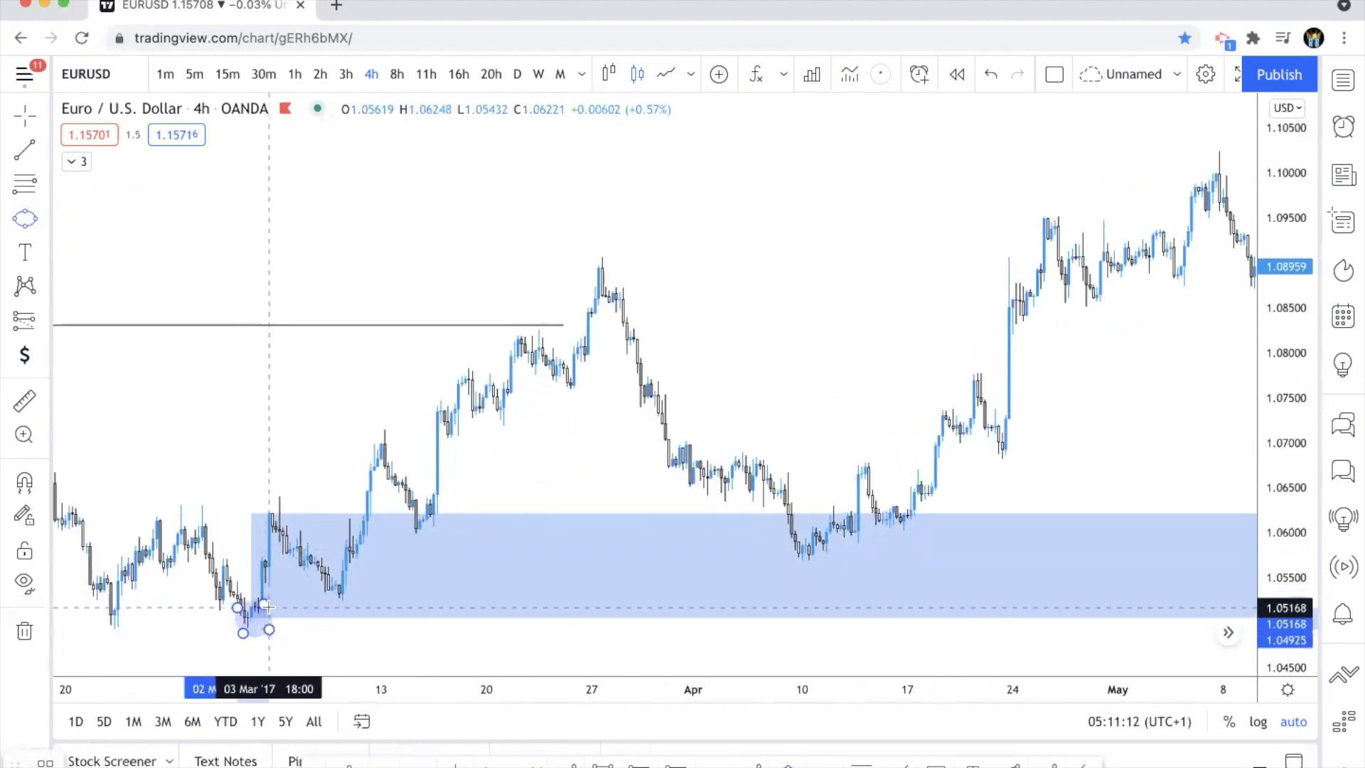
left_click_drag(272, 608, 271, 607)
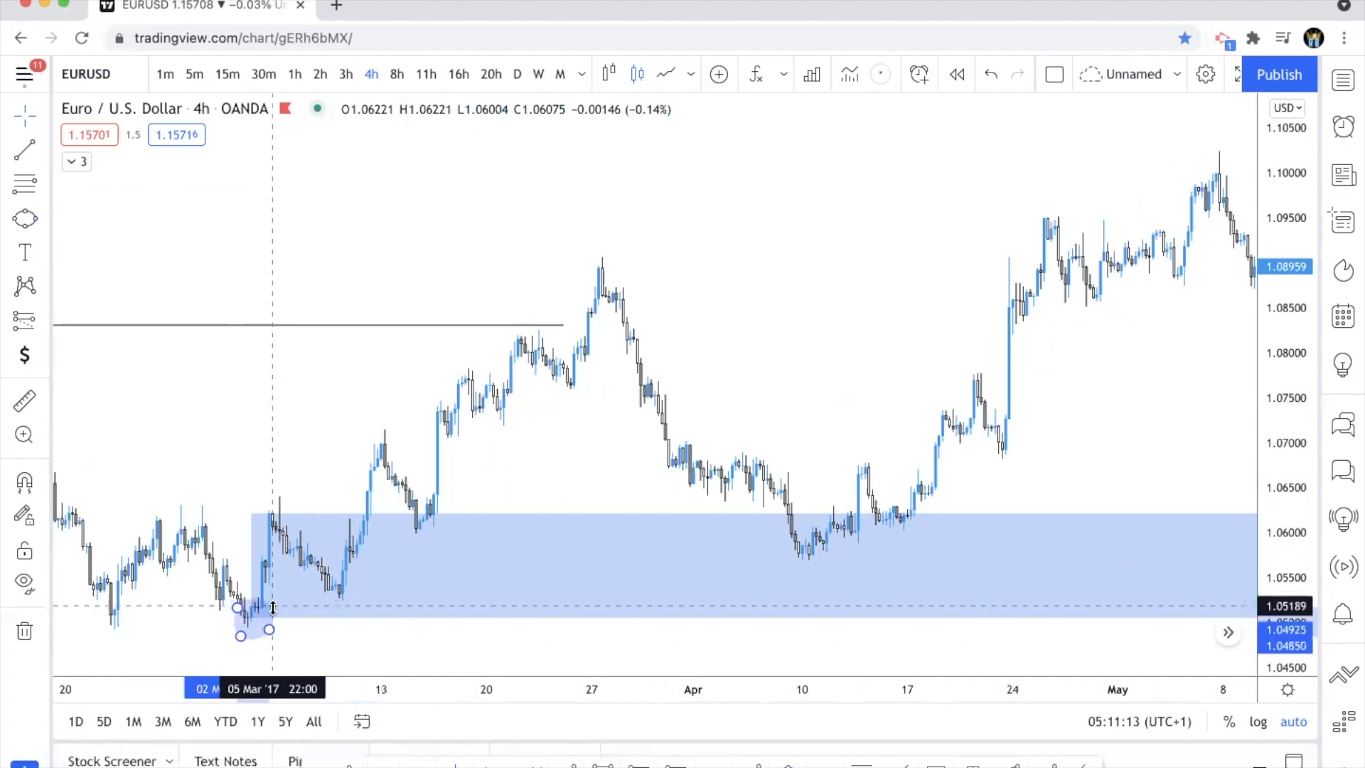
left_click(787, 765)
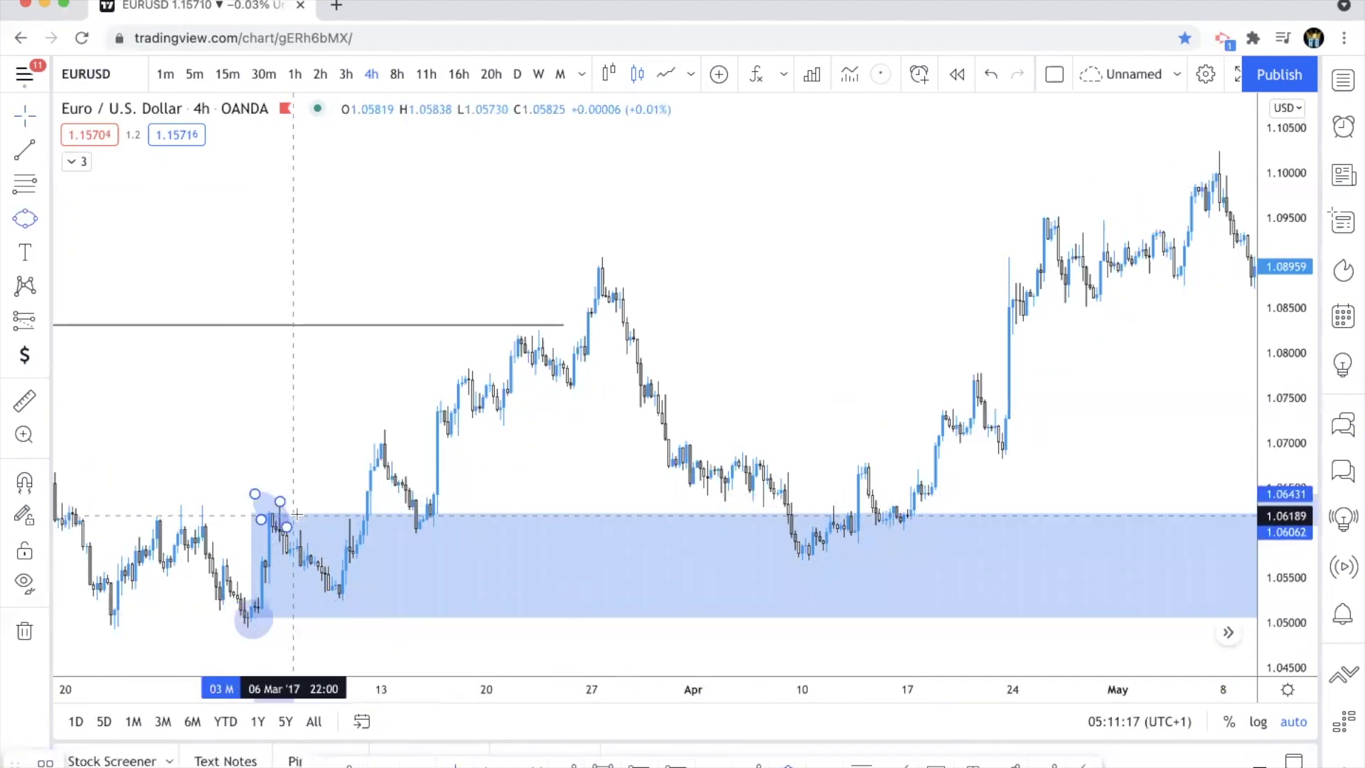
left_click(301, 511)
left_click(318, 438)
scroll(317, 439, "right", 2)
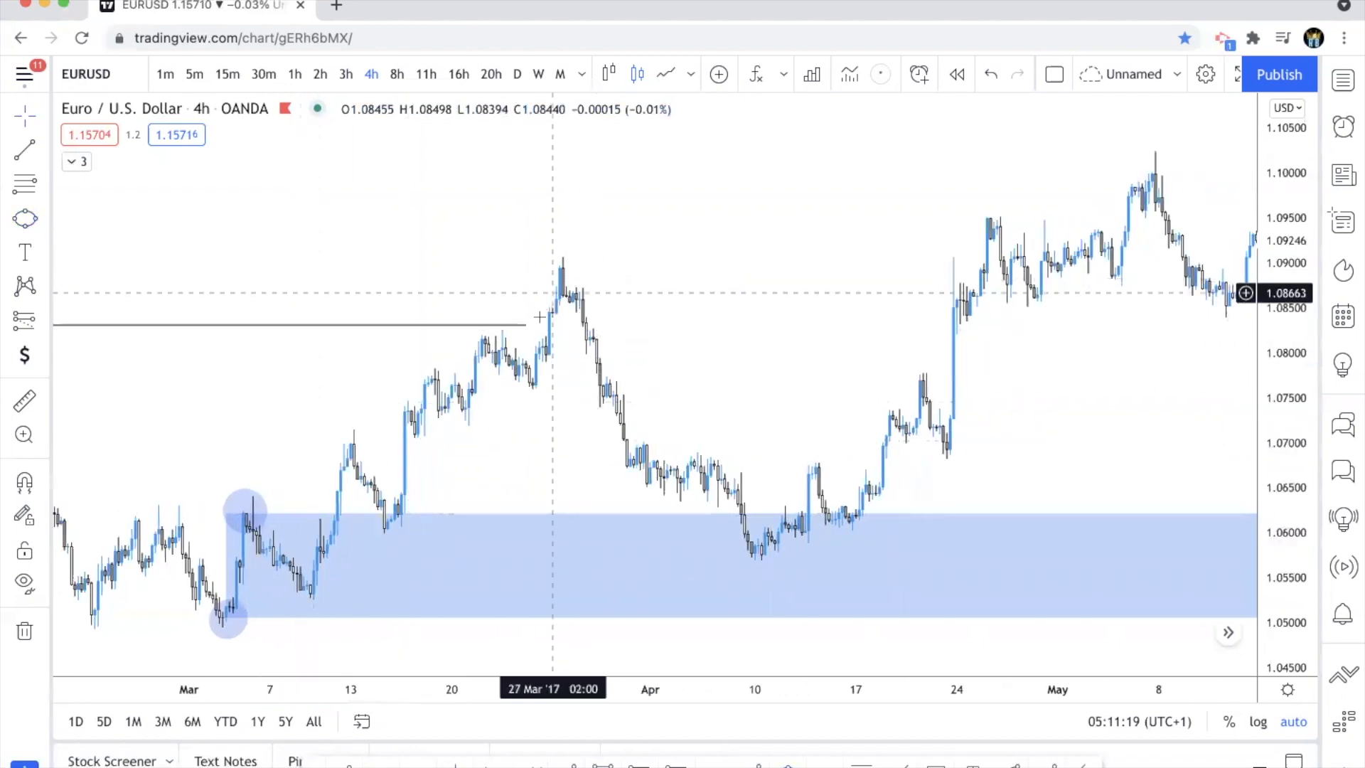
left_click_drag(526, 325, 560, 325)
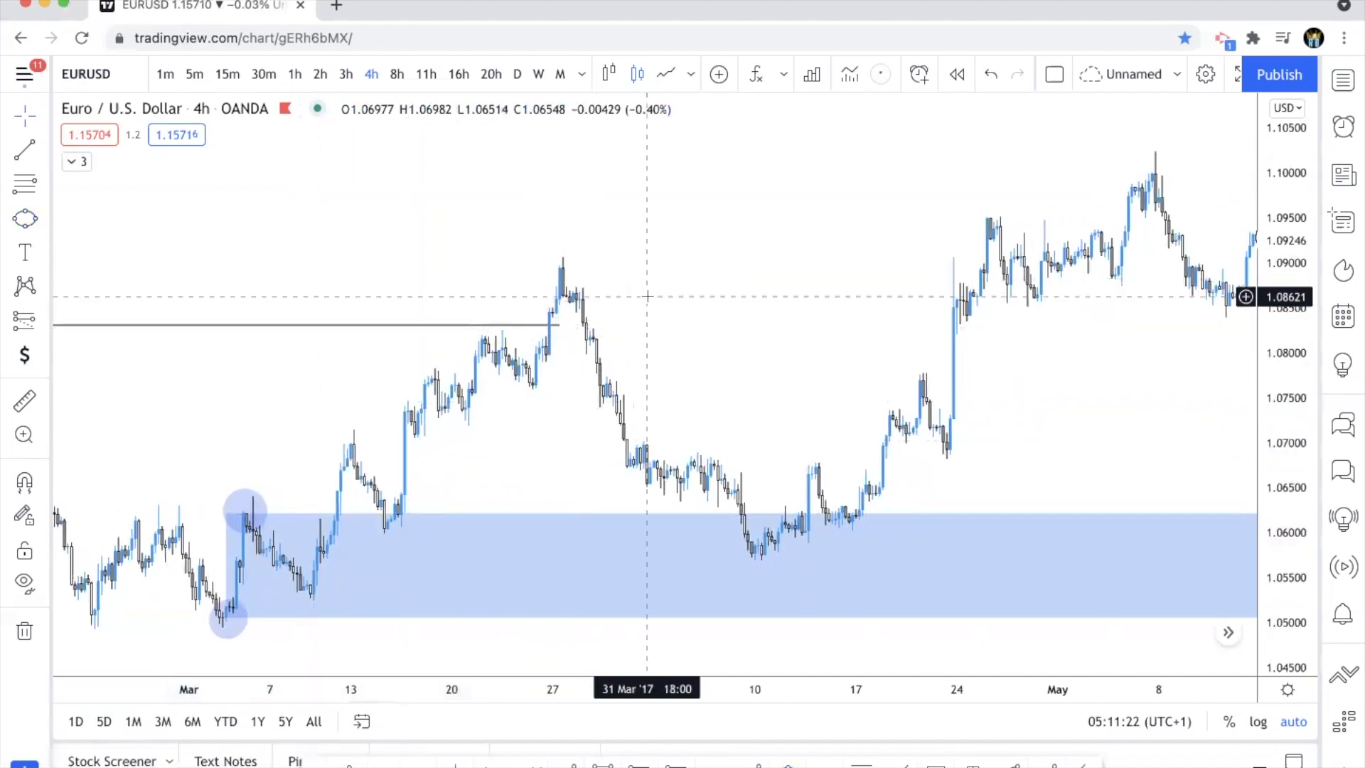
Step: Draw a smaller rectangle over the mid-April consolidation at the blue zone's upper edge, from about 1.0580 to 1.0632
scroll(647, 295, "up", 2)
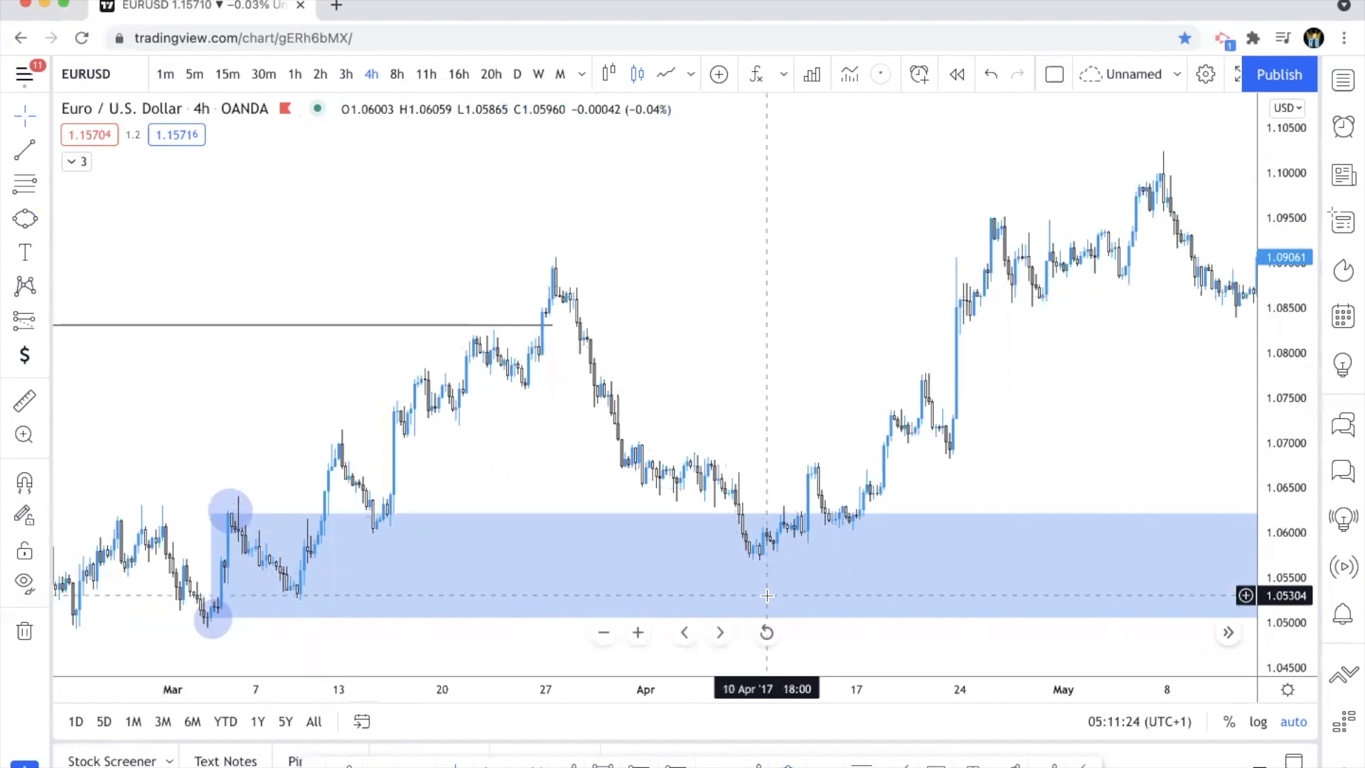
scroll(732, 630, "right", 5)
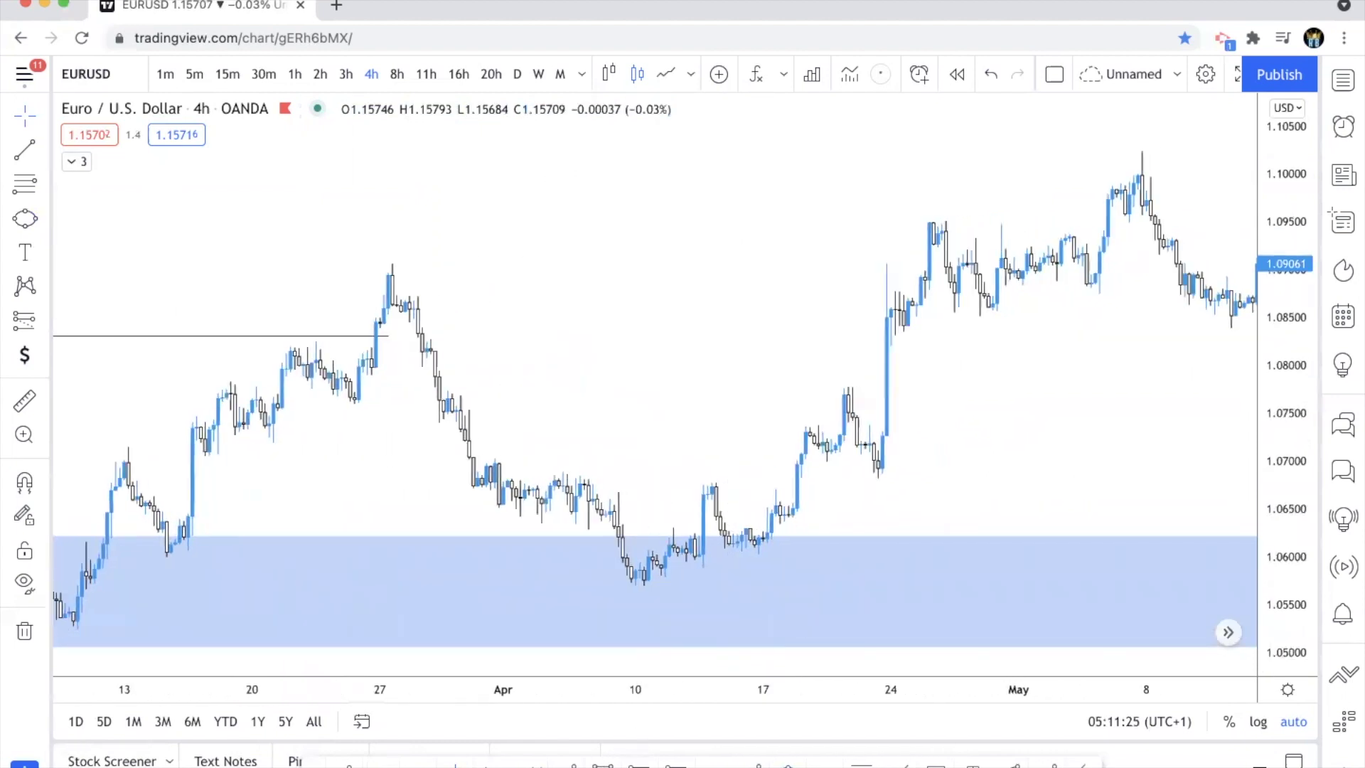
scroll(685, 488, "up", 3)
scroll(609, 510, "up", 2)
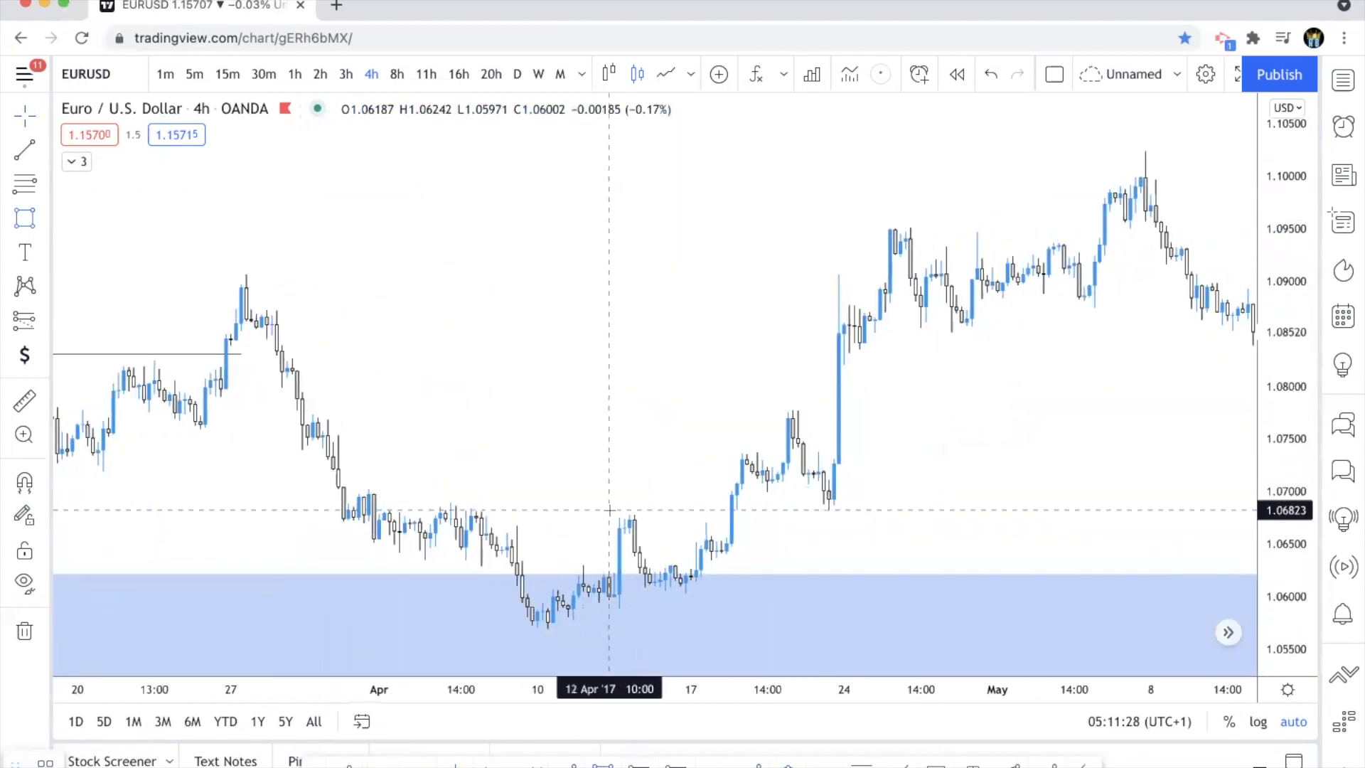
scroll(598, 516, "right", 5)
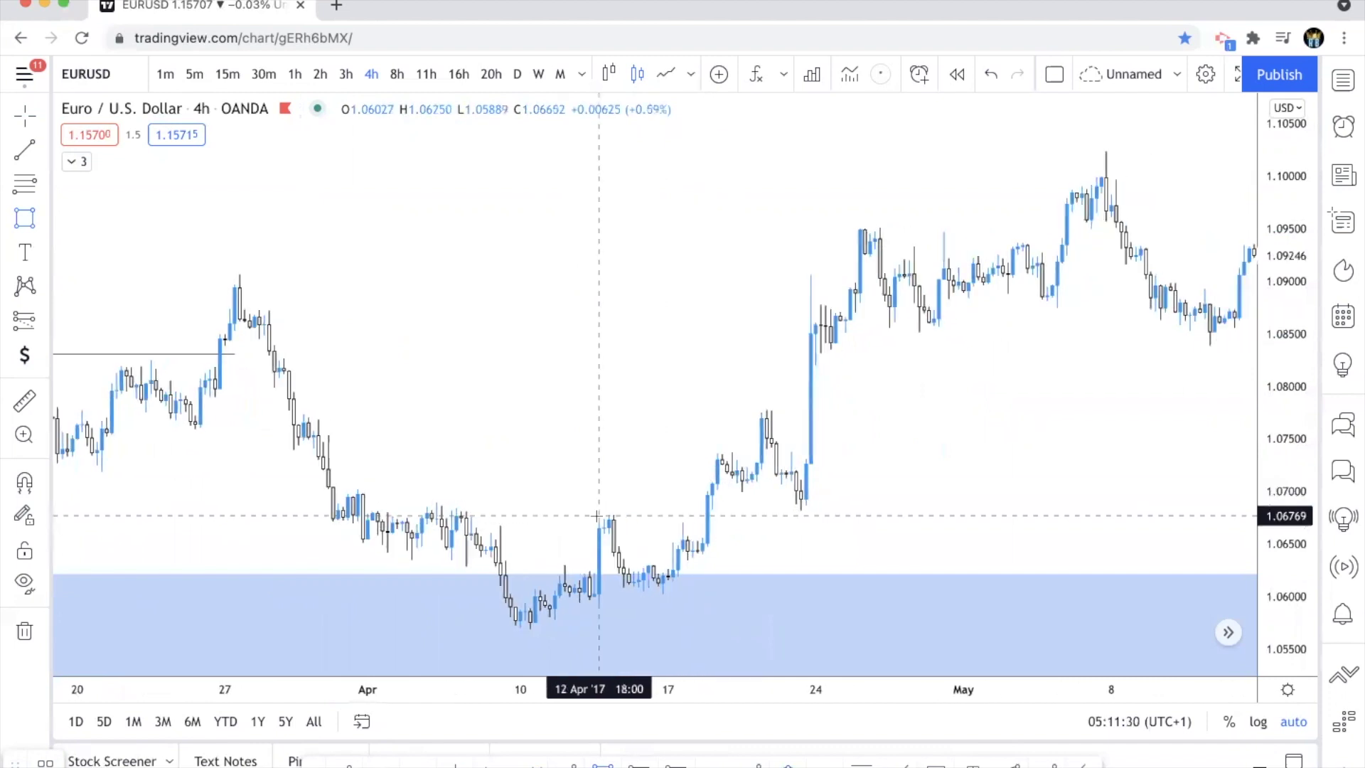
scroll(597, 516, "down", 2)
scroll(597, 516, "left", 1)
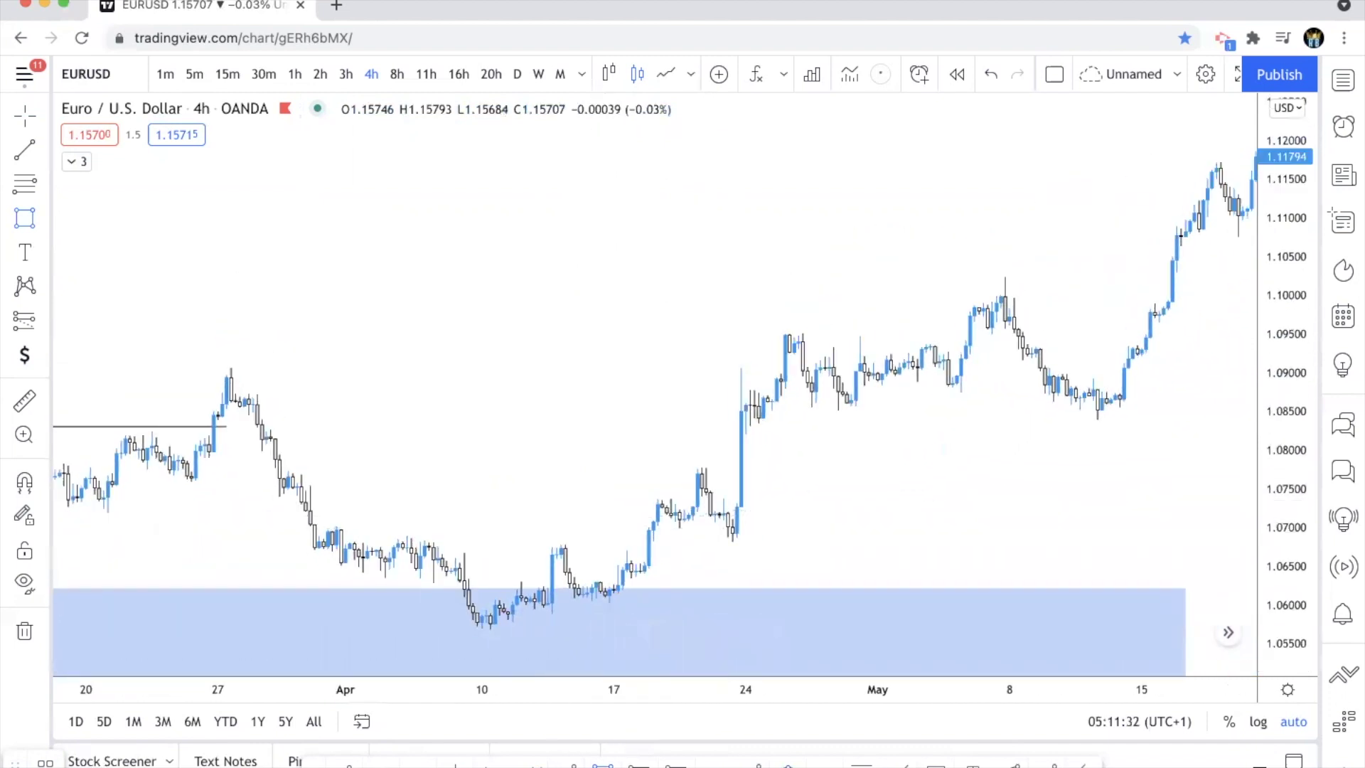
scroll(609, 566, "up", 3)
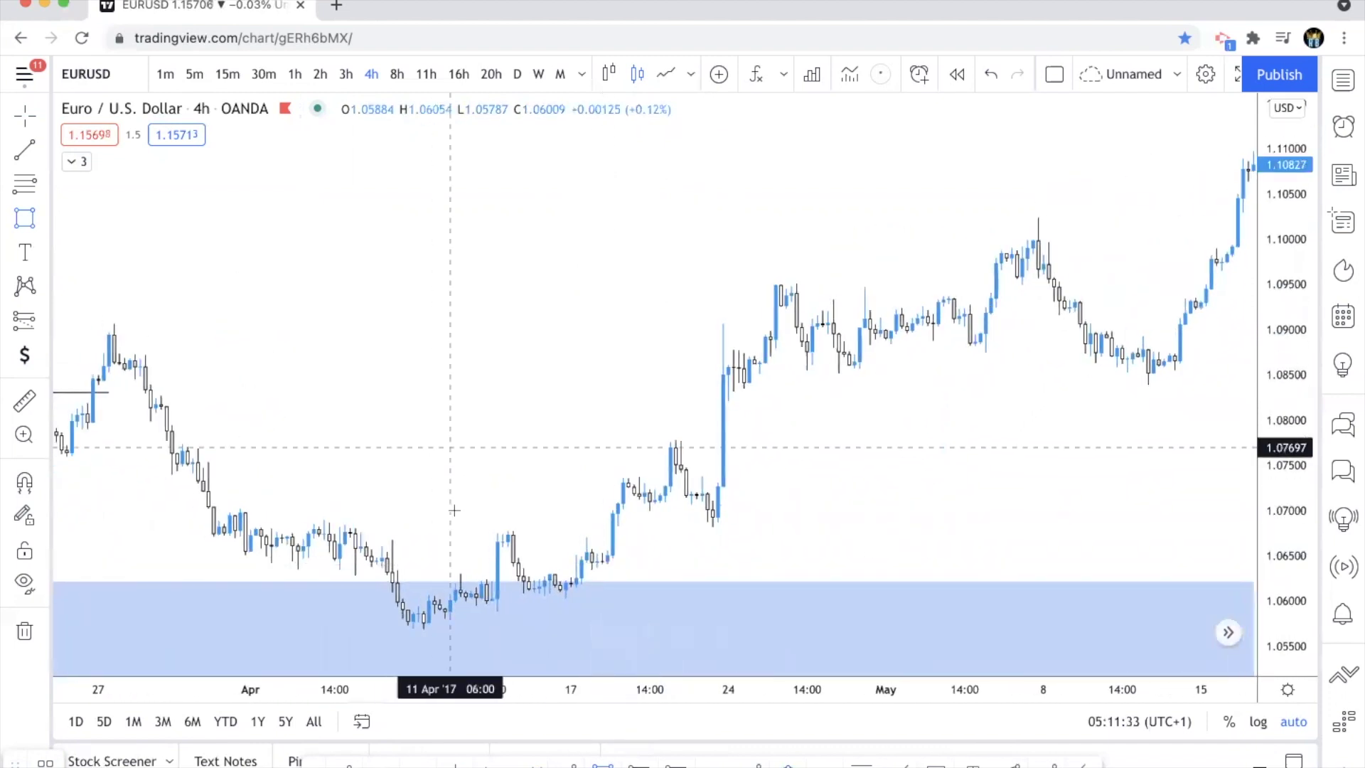
scroll(399, 519, "up", 4)
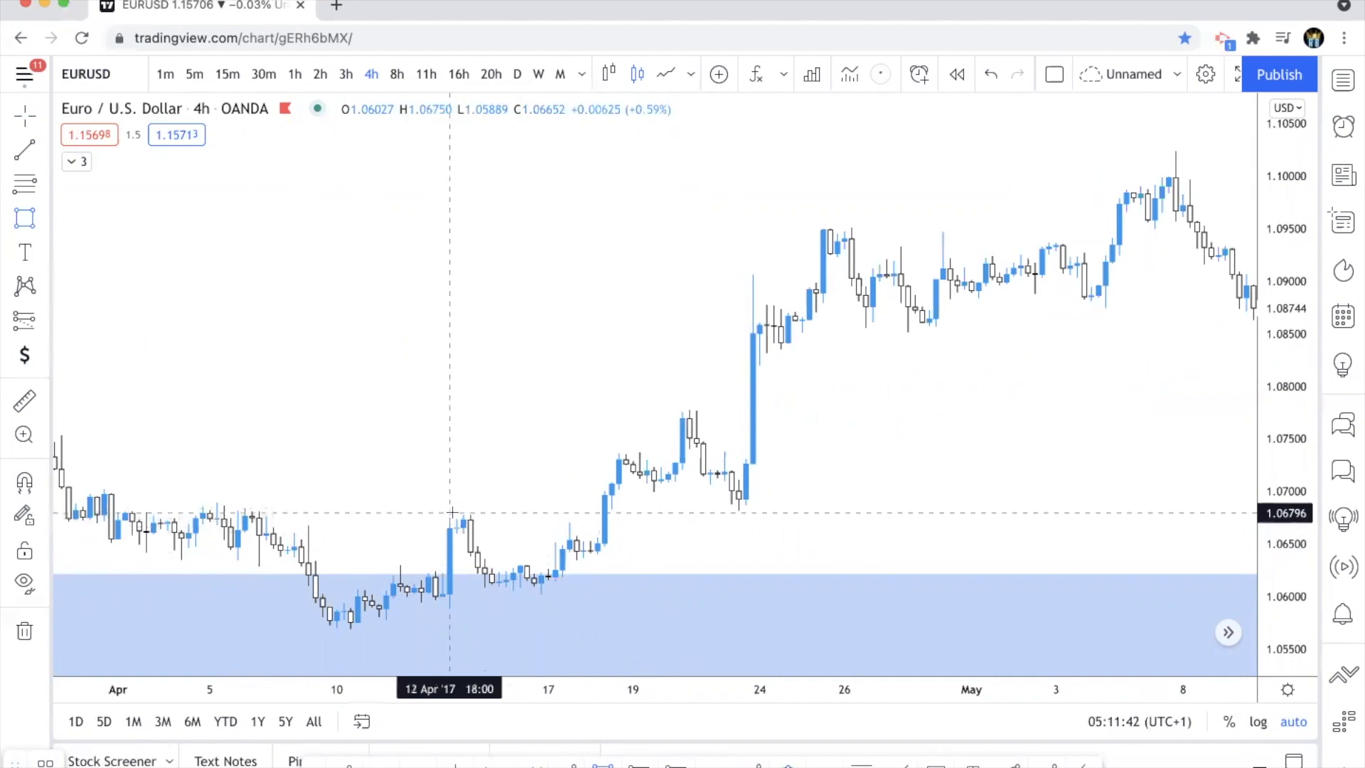
scroll(640, 590, "down", 4)
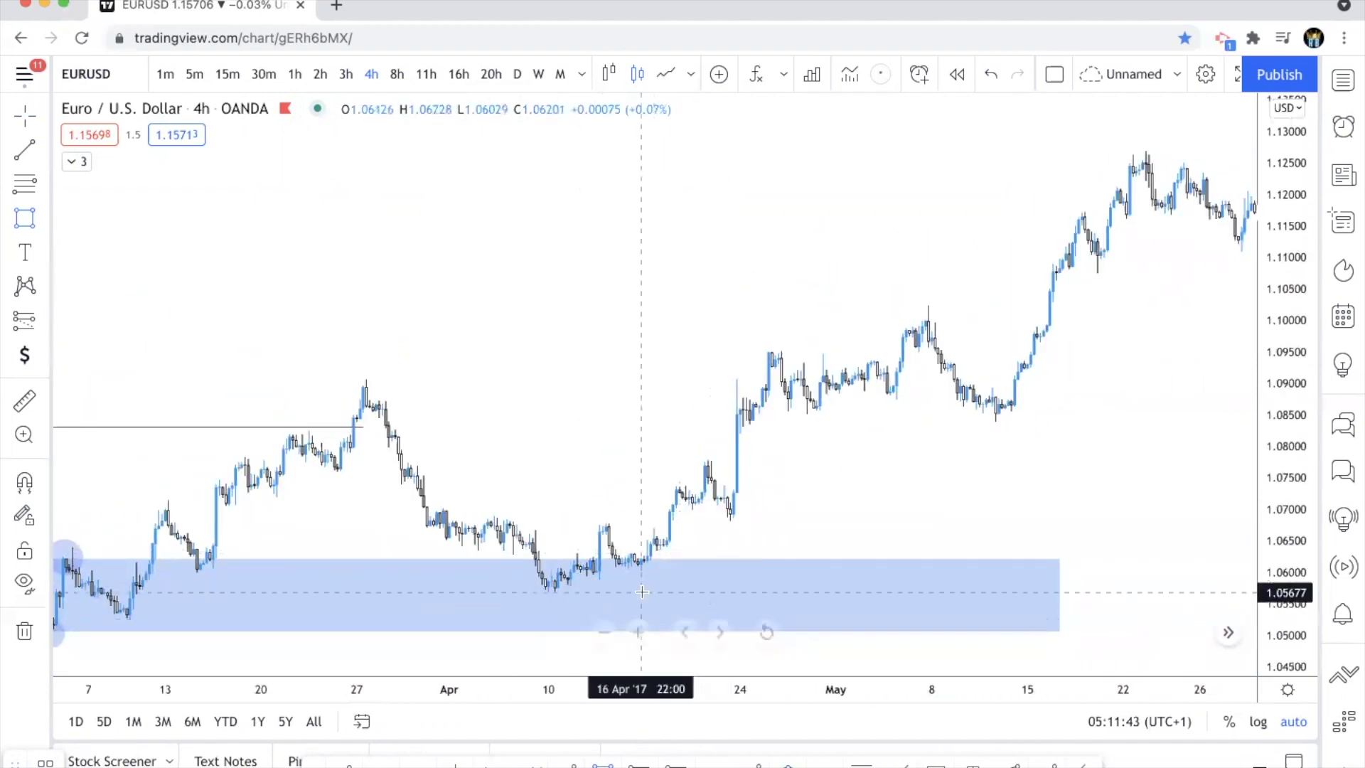
left_click_drag(616, 584, 691, 549)
Step: Draw a horizontal line at 1.09060 from the 27 March high to the late April breakout
scroll(548, 633, "down", 3)
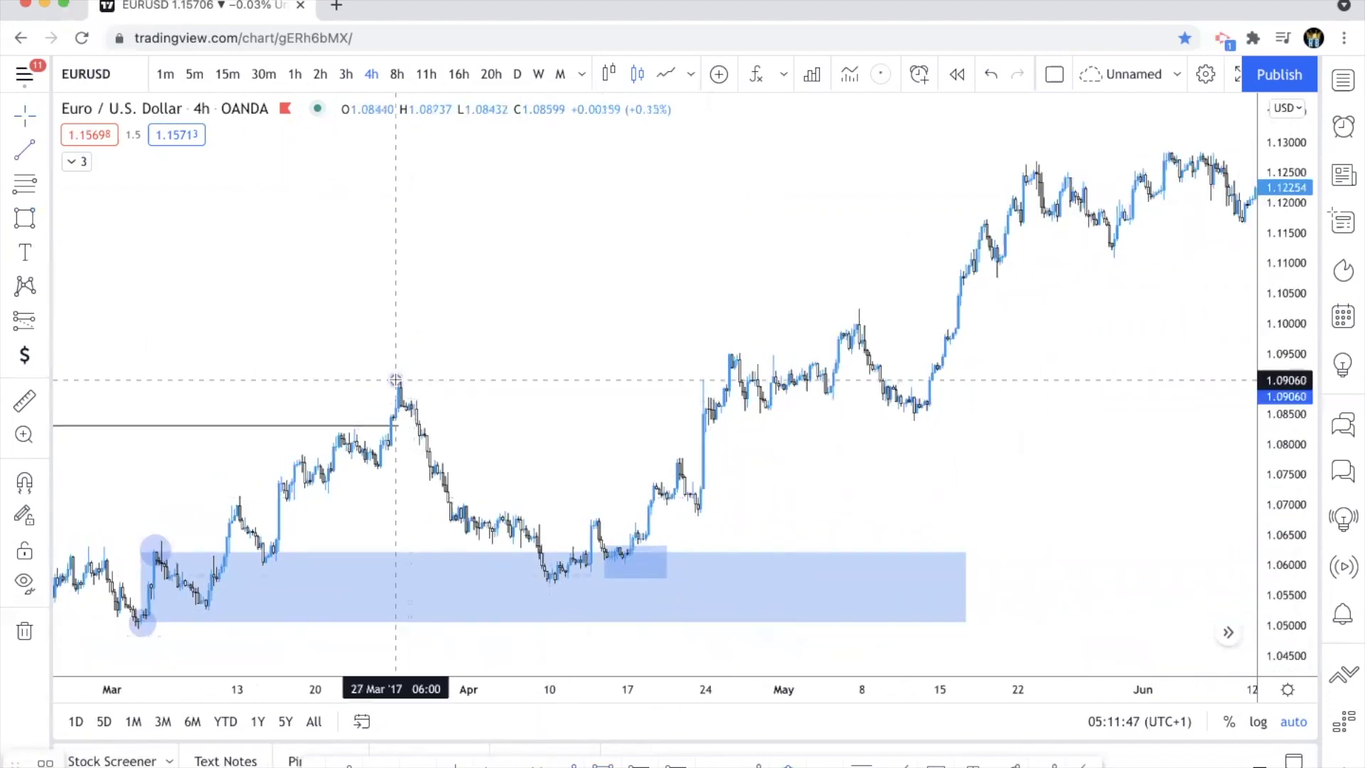
scroll(661, 434, "down", 2)
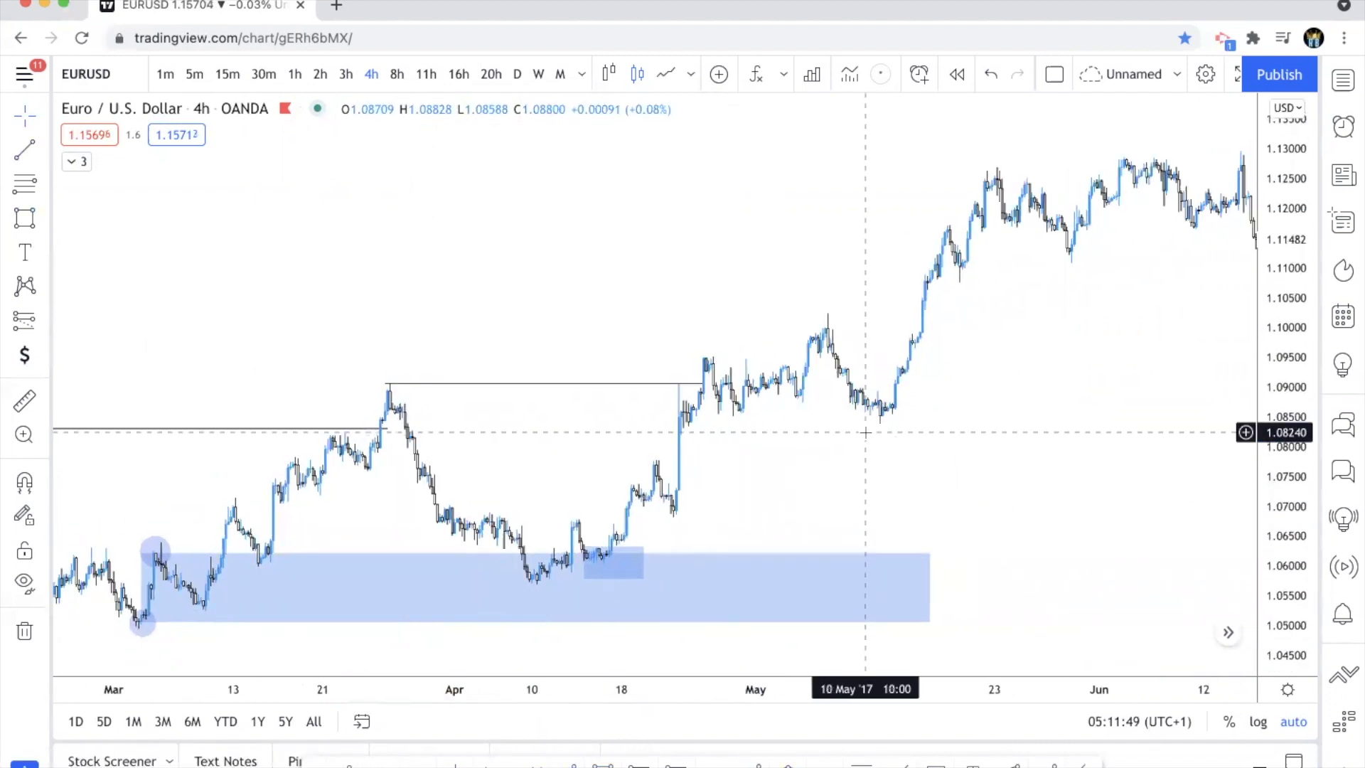
Step: Draw a thin rectangle from the 21 April low, with its upper edge at 1.07248, and extend the mid-April rectangle to early May
scroll(710, 477, "up", 5)
scroll(564, 348, "down", 4)
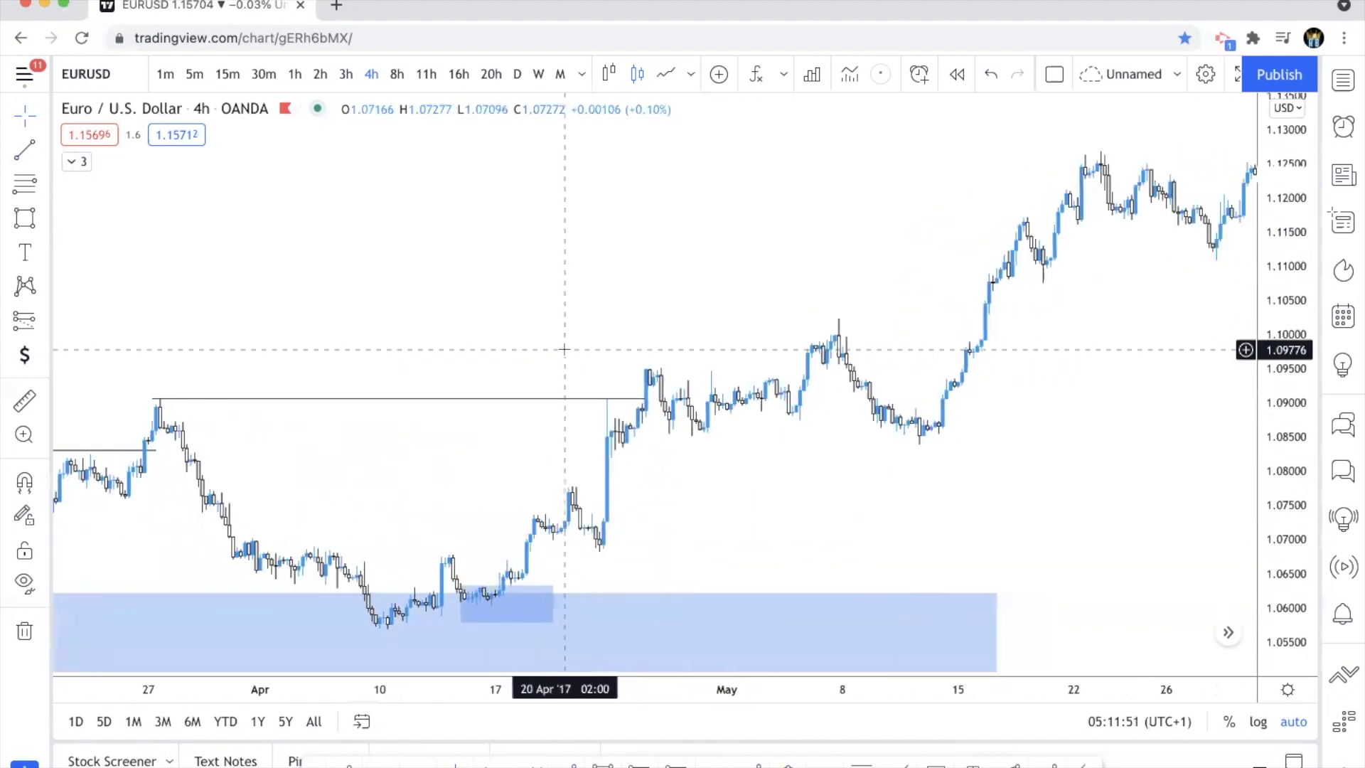
scroll(564, 349, "right", 5)
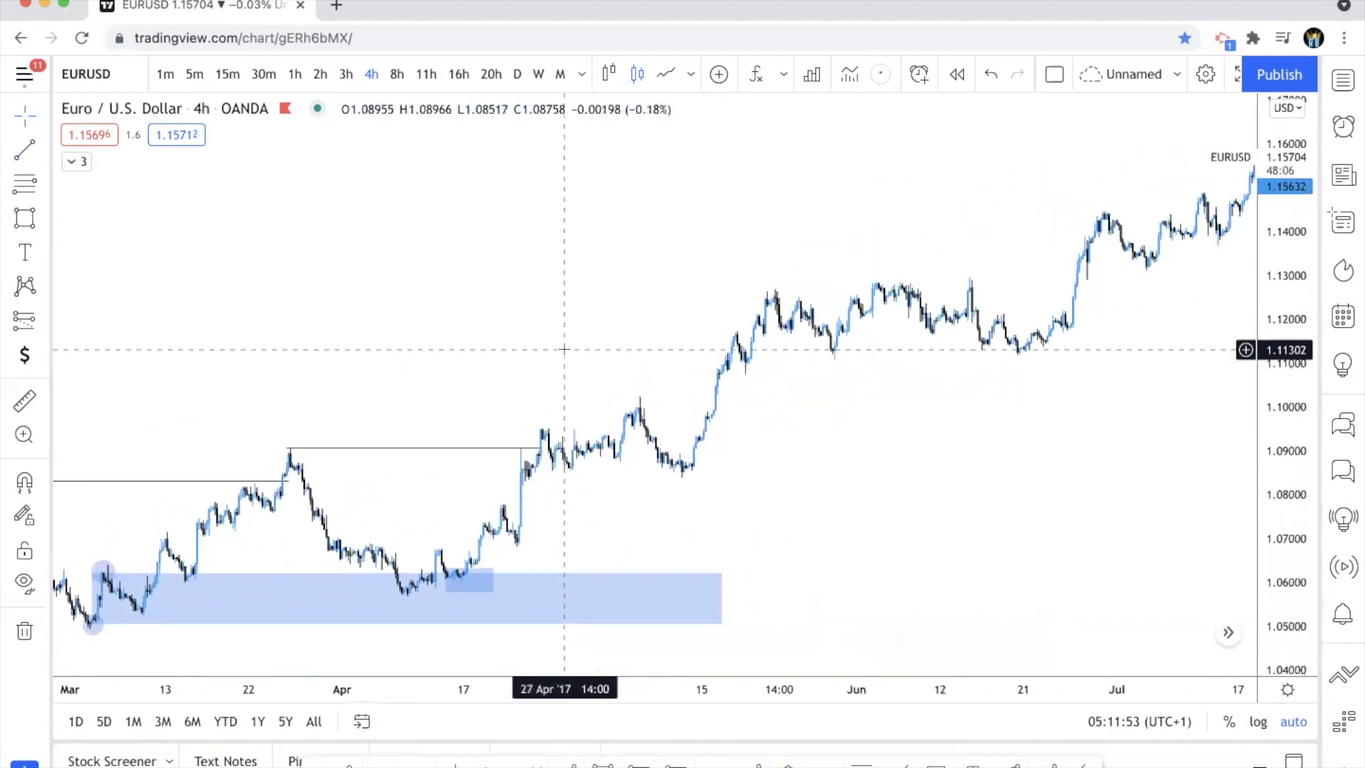
scroll(565, 349, "up", 1)
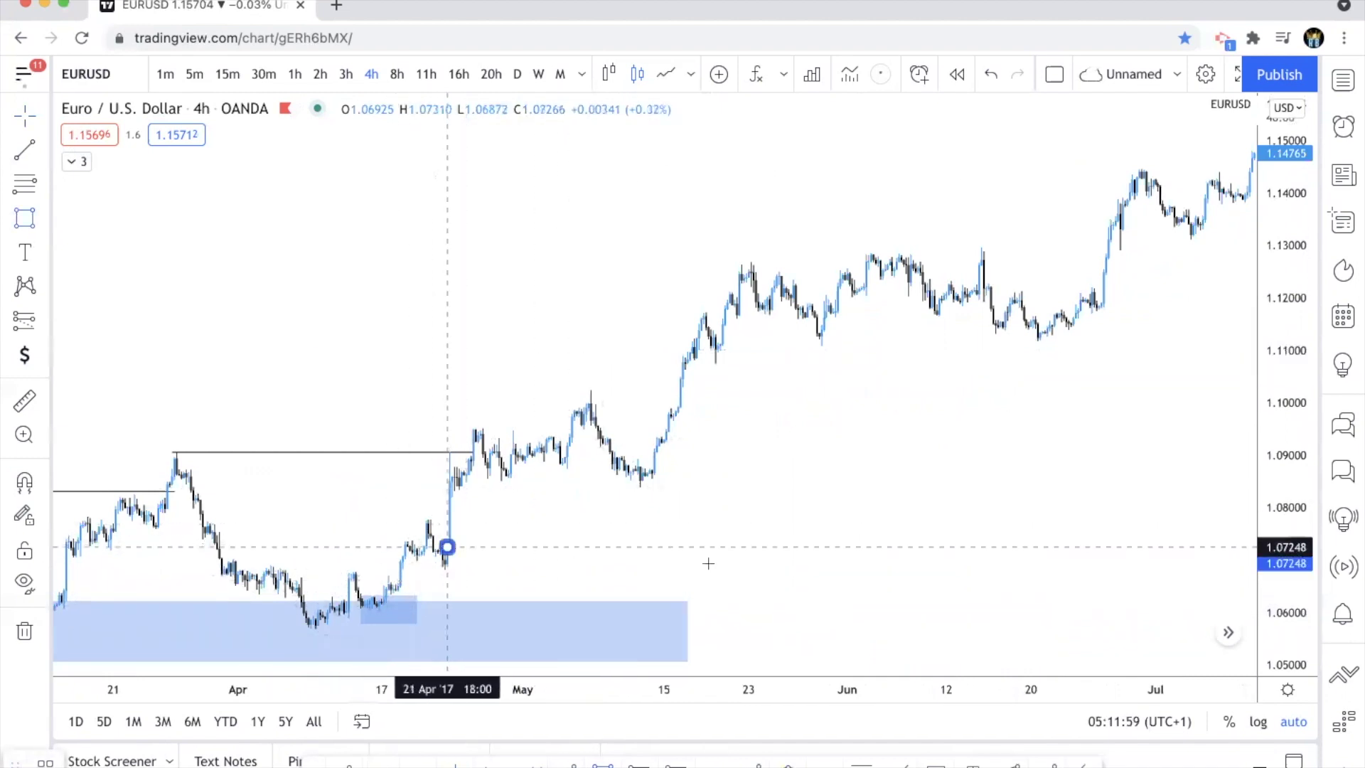
left_click(753, 564)
scroll(515, 551, "down", 2)
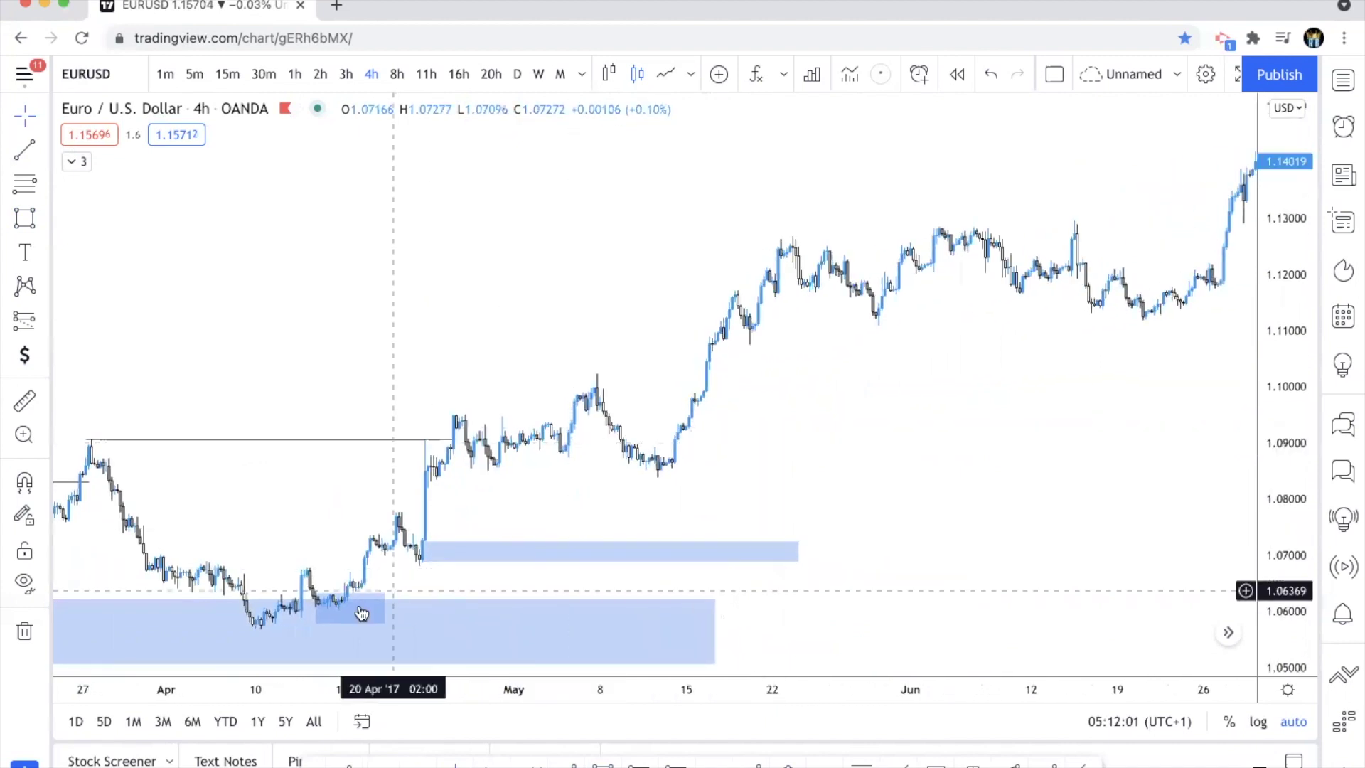
left_click_drag(385, 608, 561, 609)
Step: Try sketching a price drop from the mid-May low into the thin zone and a rise along the rally to about 1.1325
scroll(723, 424, "up", 1)
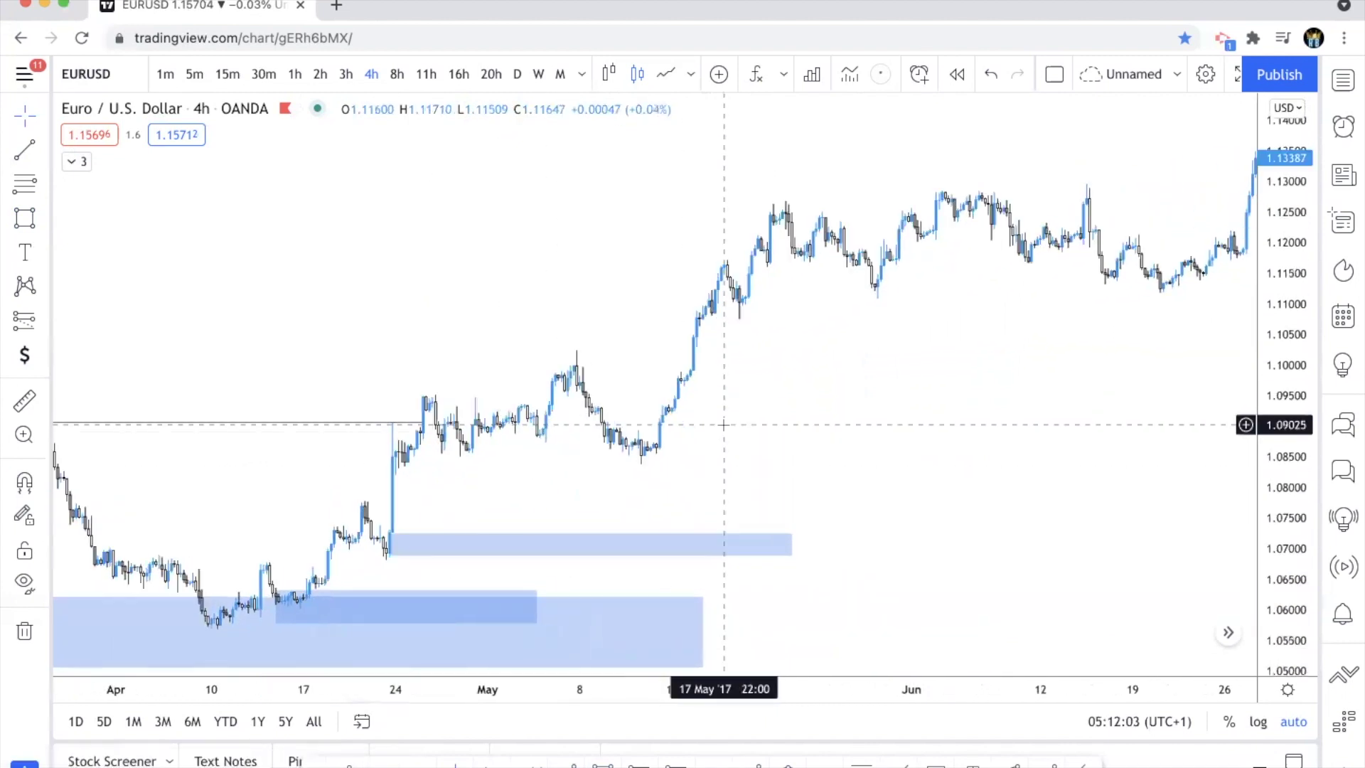
scroll(723, 424, "right", 3)
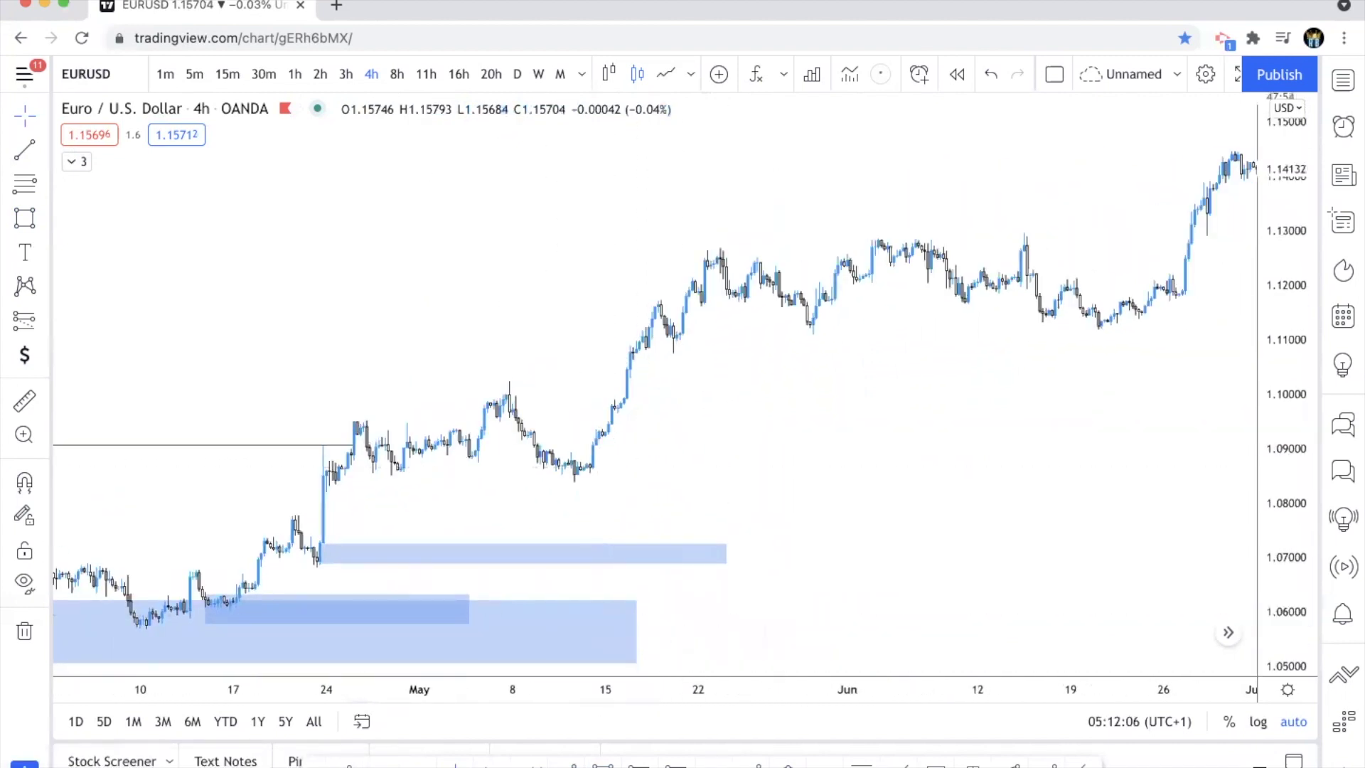
left_click_drag(562, 478, 610, 551)
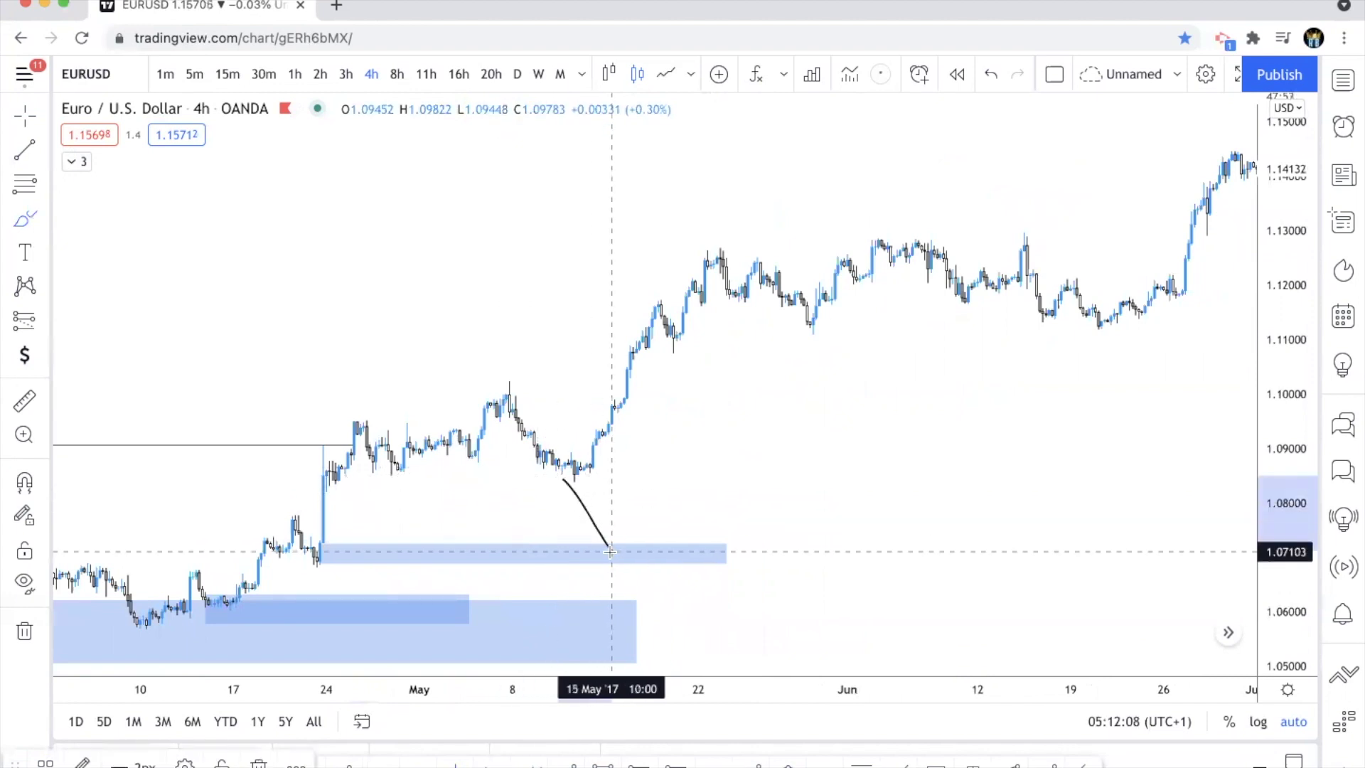
key("super+z")
left_click_drag(596, 424, 821, 214)
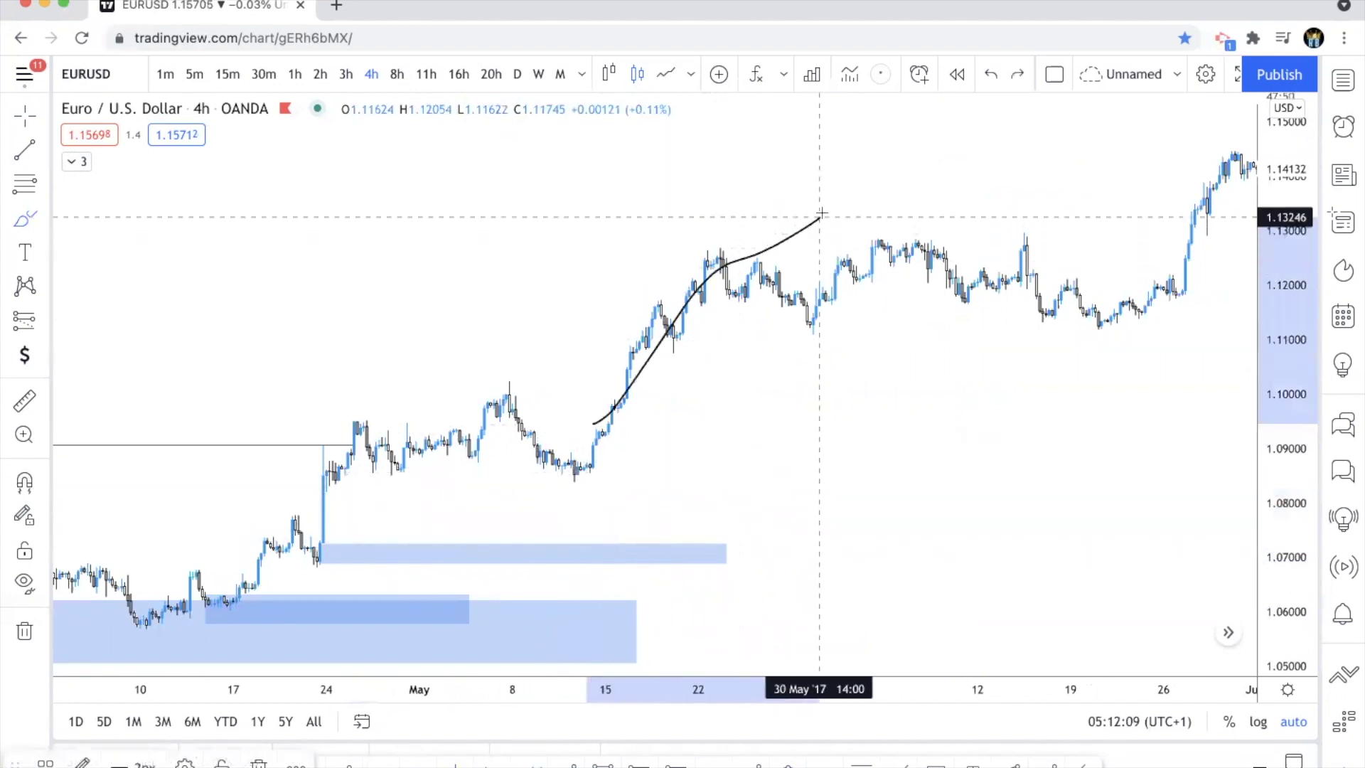
key("super+z")
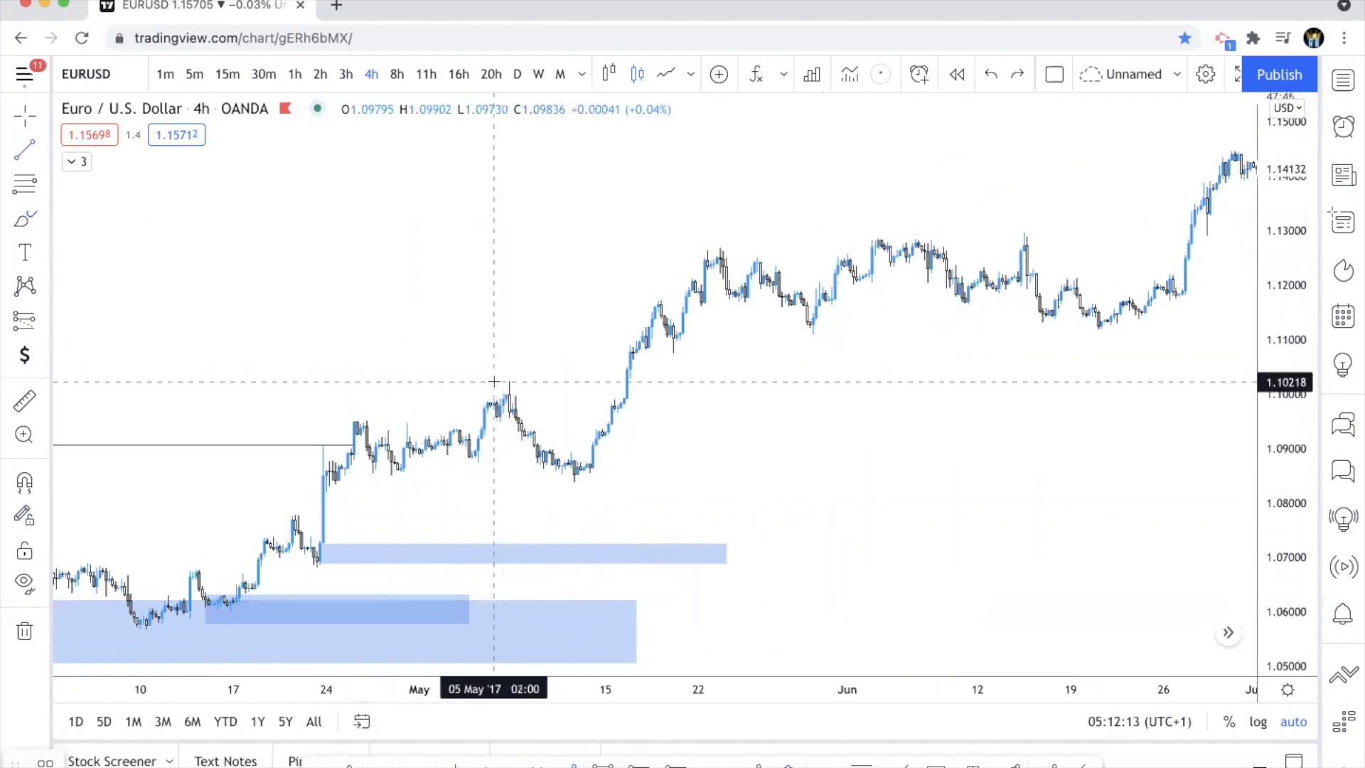
Step: Draw a horizontal line at about 1.1022 from the early May high to the 16 May breakout
left_click_drag(542, 380, 629, 380)
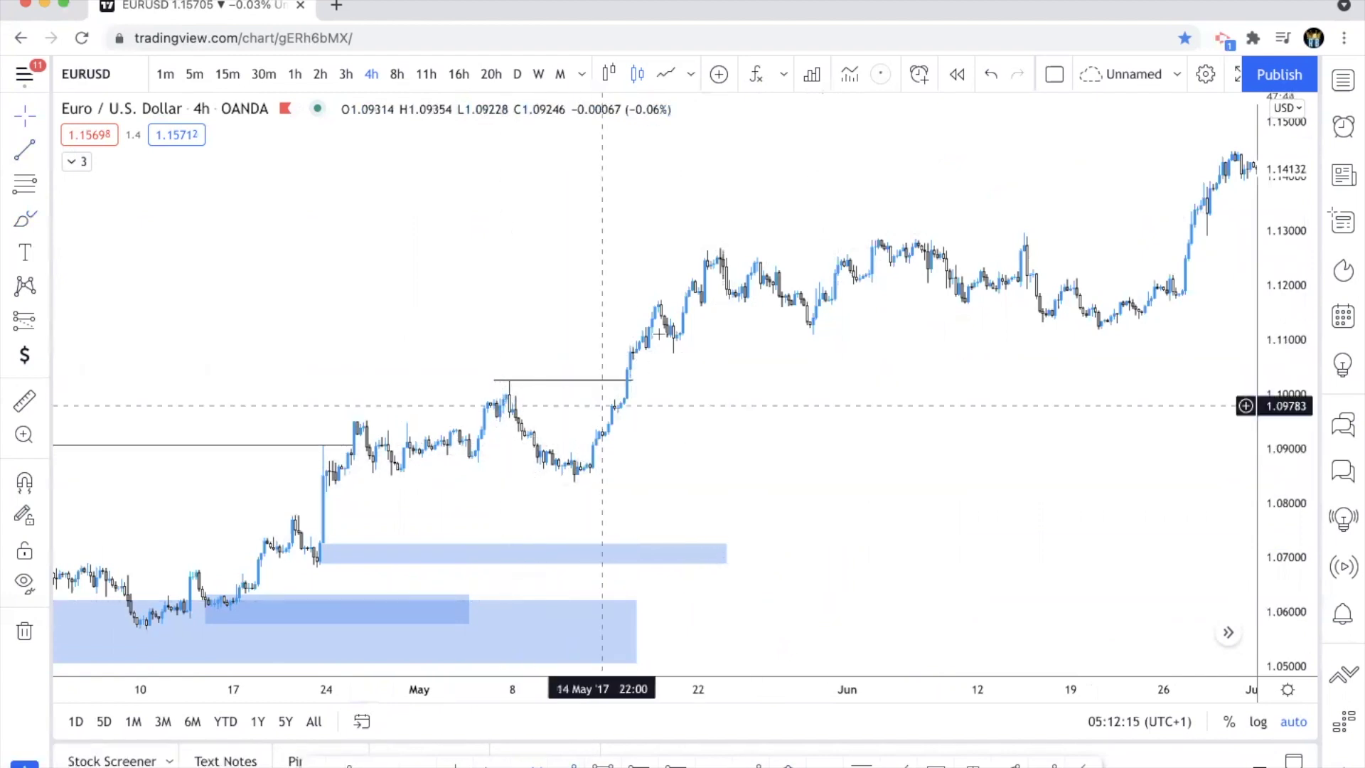
Step: Draw a thin rectangle from the 11 May low, spanning 1.08426 to 1.08823 and ending around 17 May
left_click(606, 765)
scroll(642, 426, "up", 5)
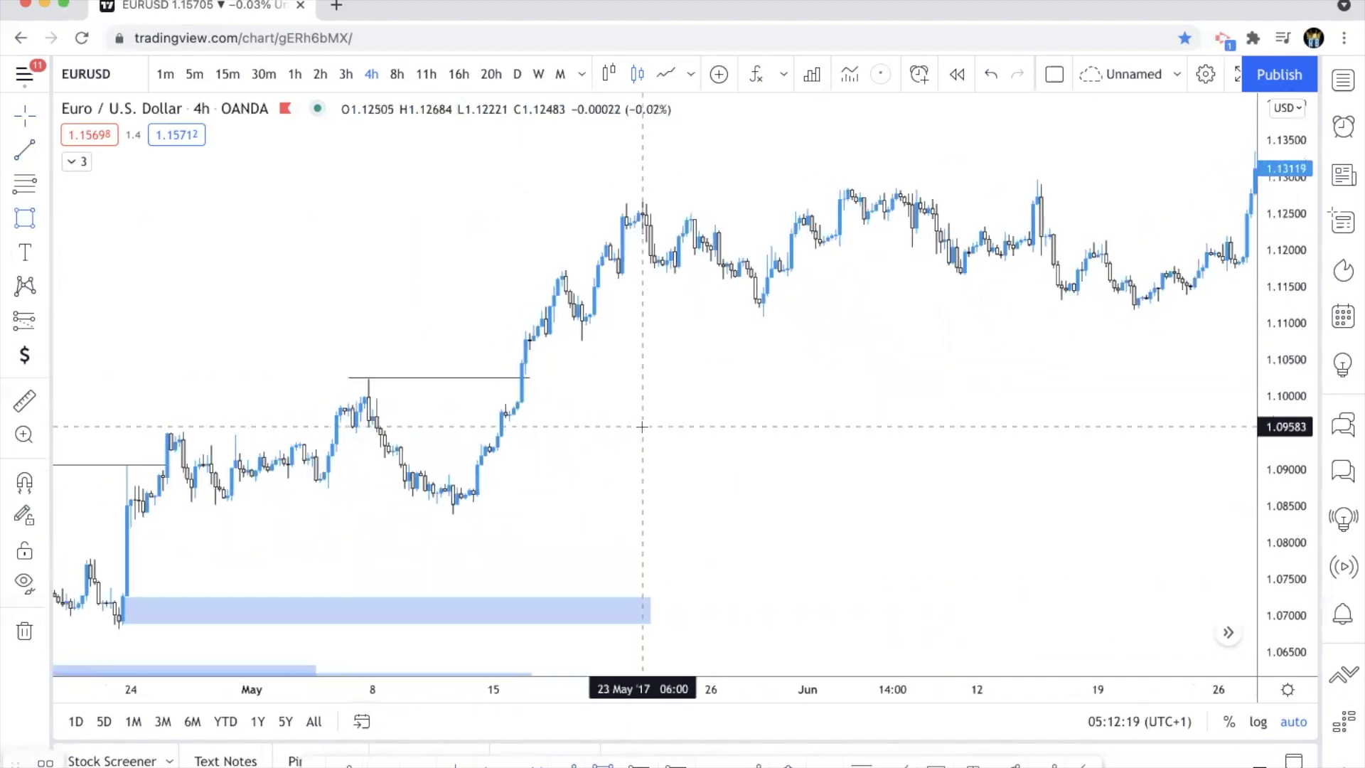
scroll(642, 427, "right", 3)
scroll(641, 426, "up", 1)
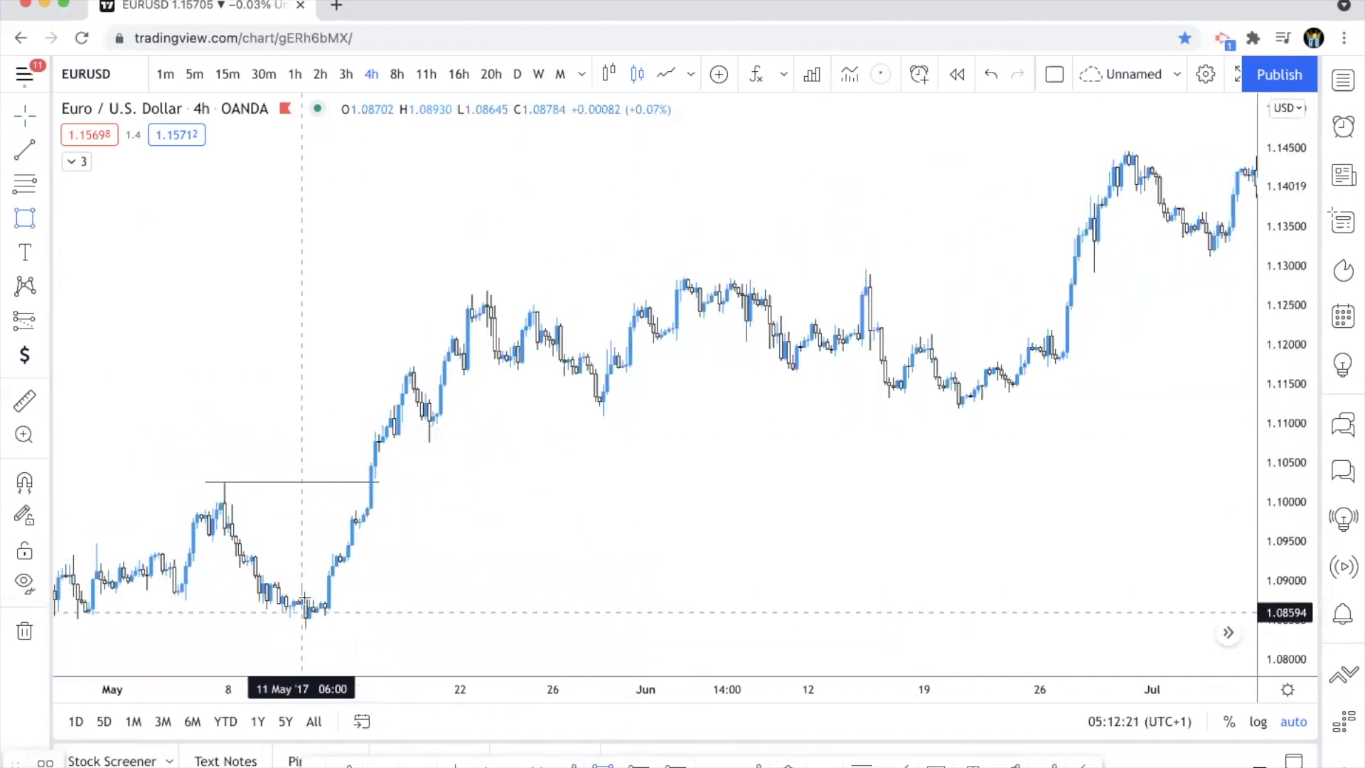
scroll(324, 579, "down", 1)
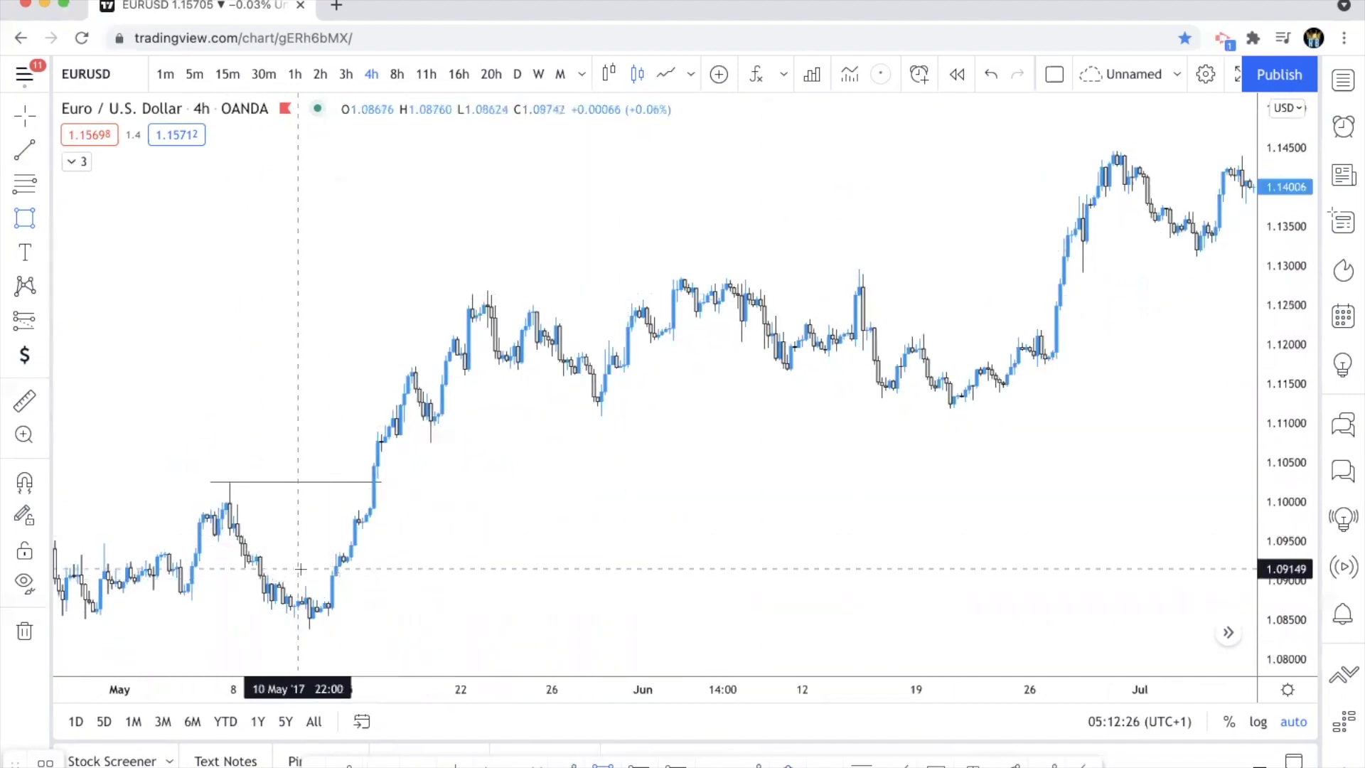
scroll(306, 580, "down", 2)
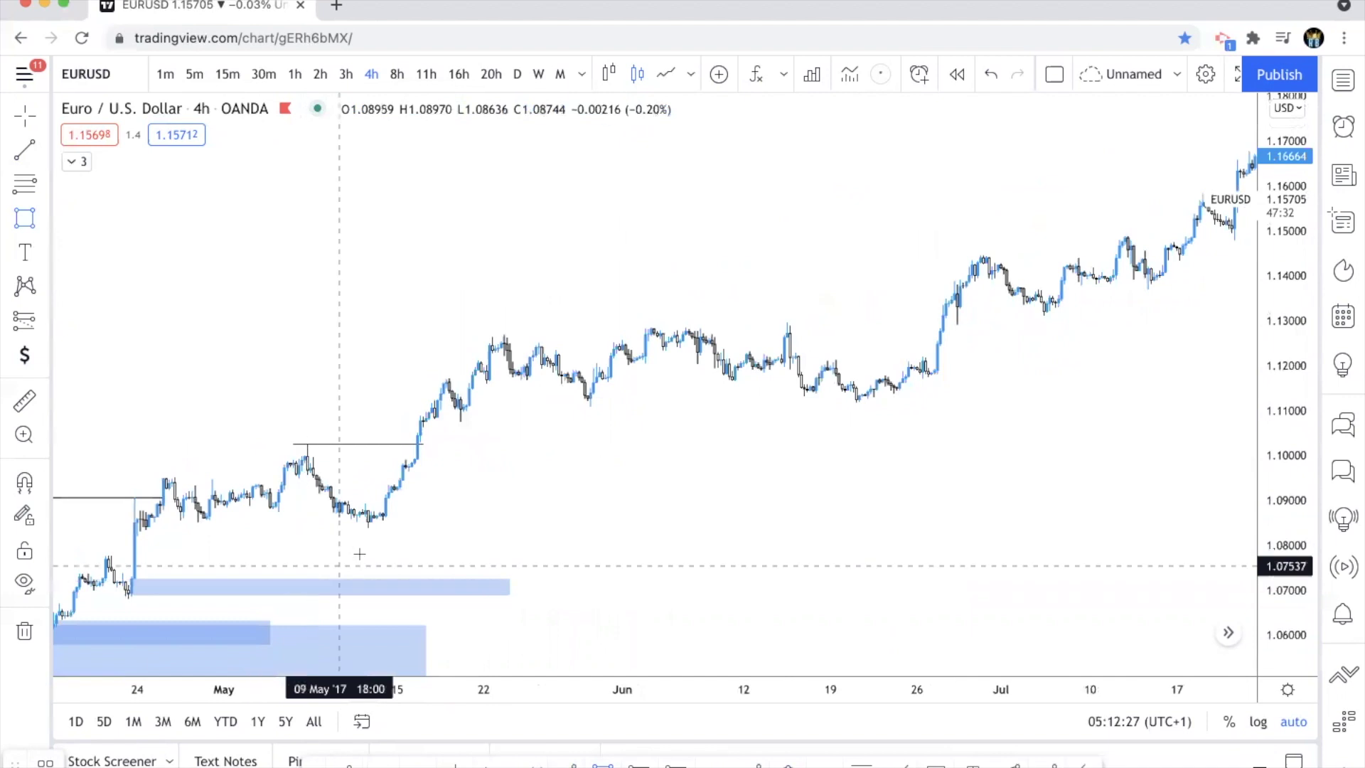
scroll(366, 540, "up", 1)
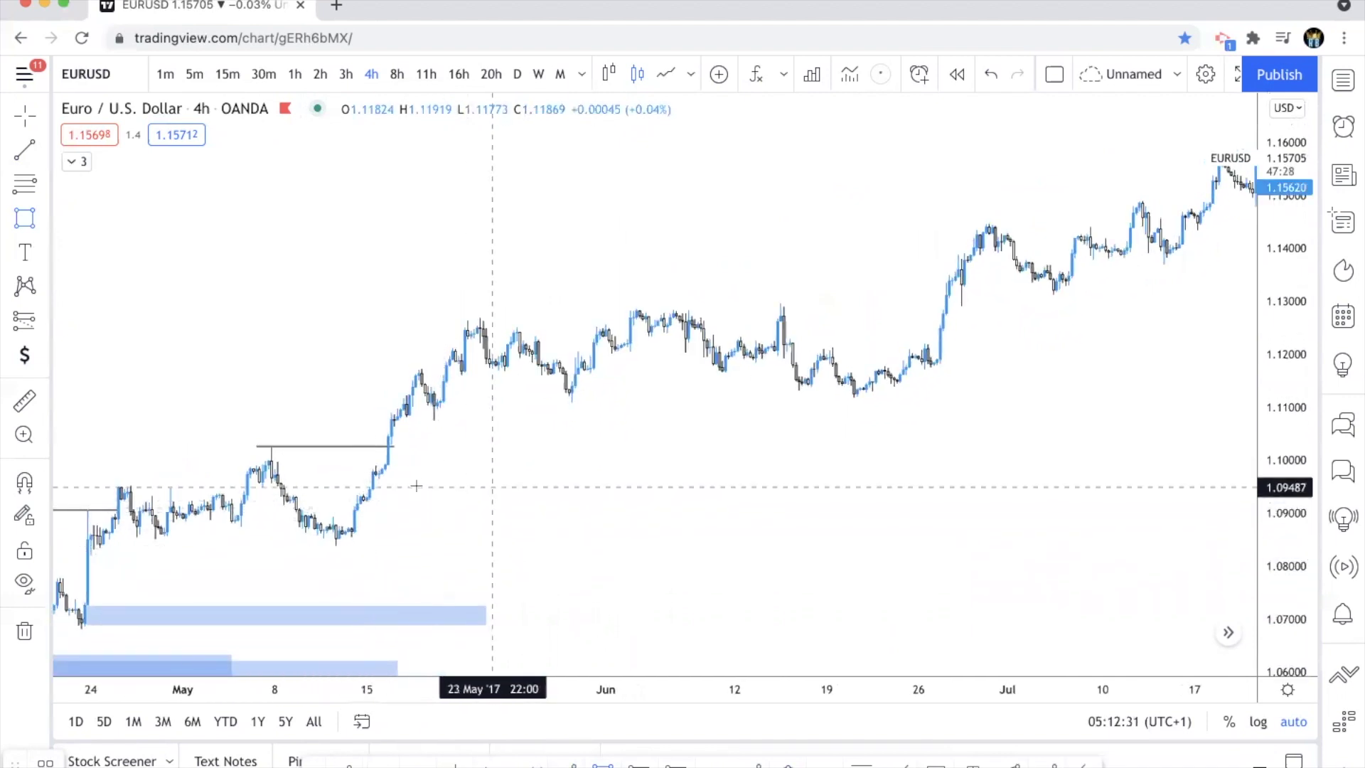
scroll(391, 489, "up", 1)
scroll(391, 489, "right", 3)
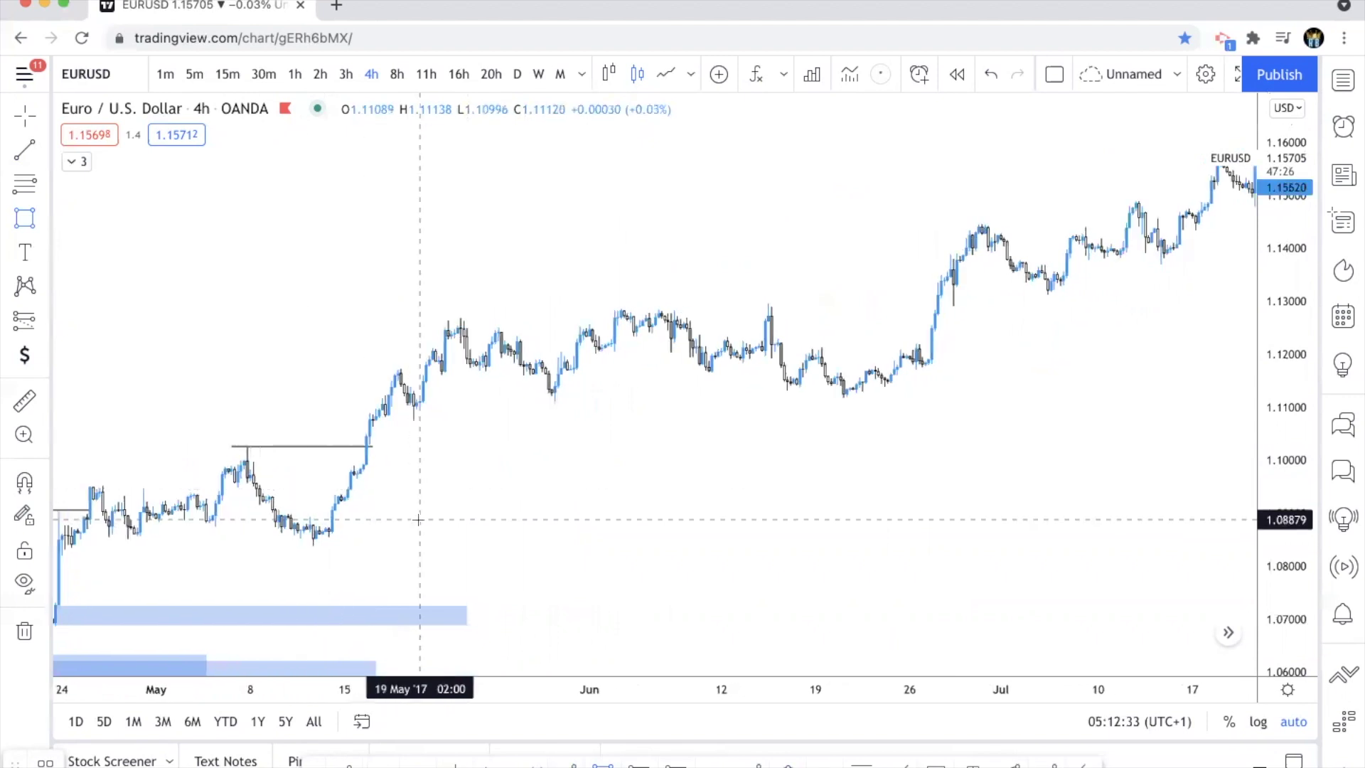
scroll(333, 582, "down", 1)
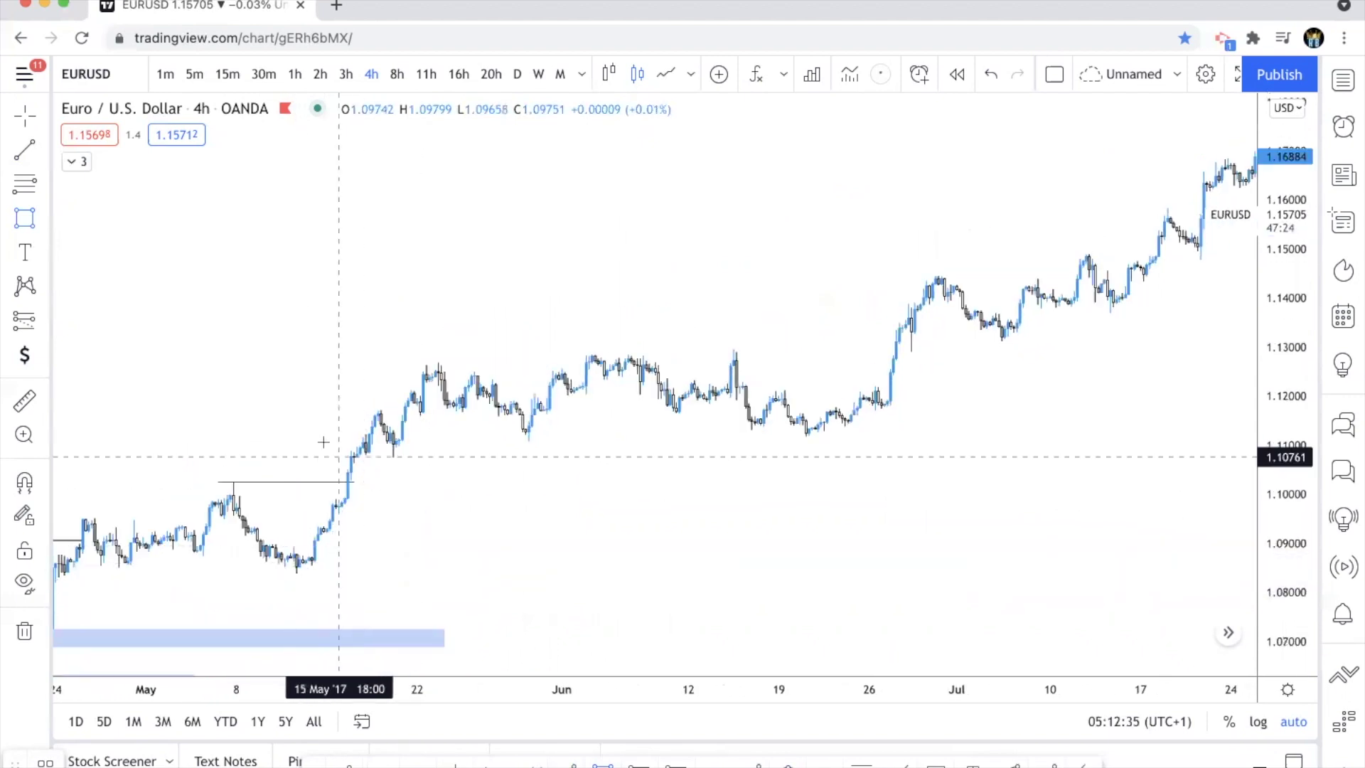
scroll(426, 487, "up", 1)
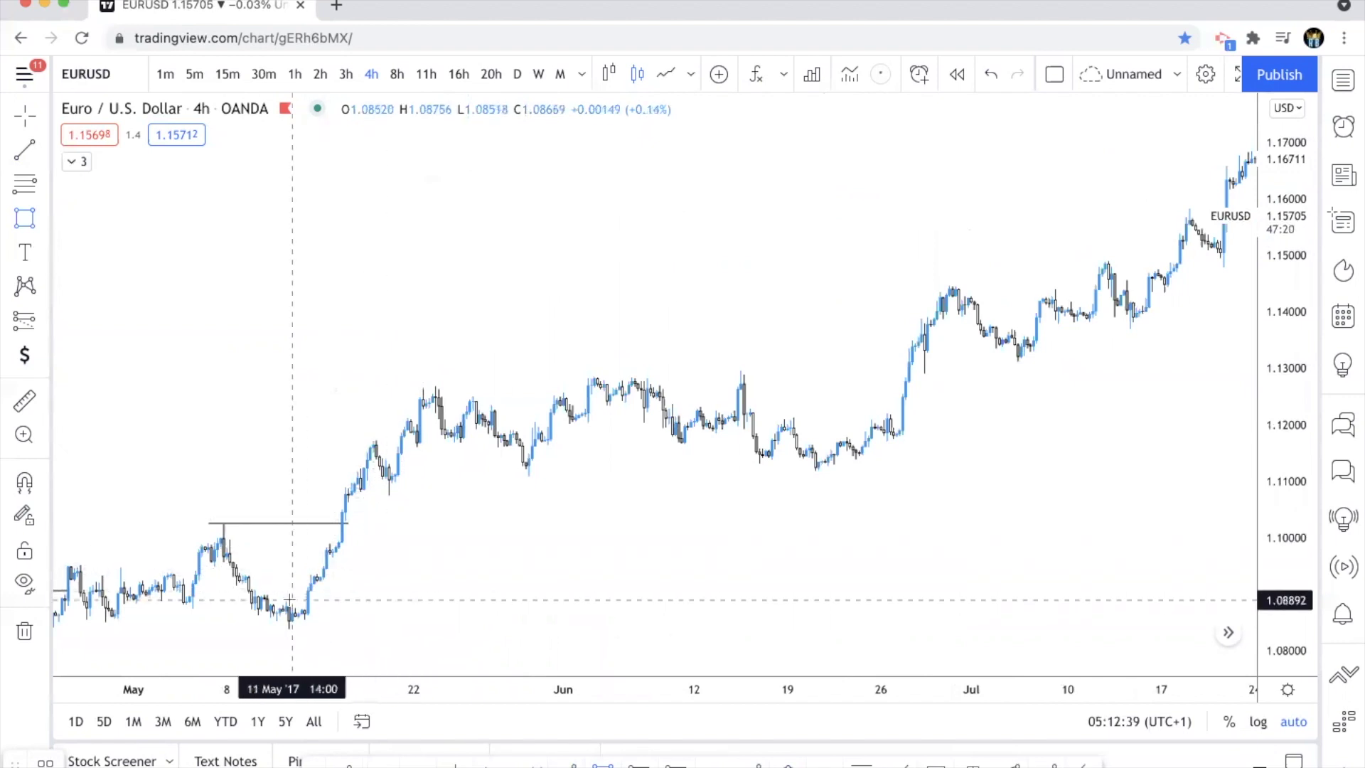
scroll(285, 604, "up", 1)
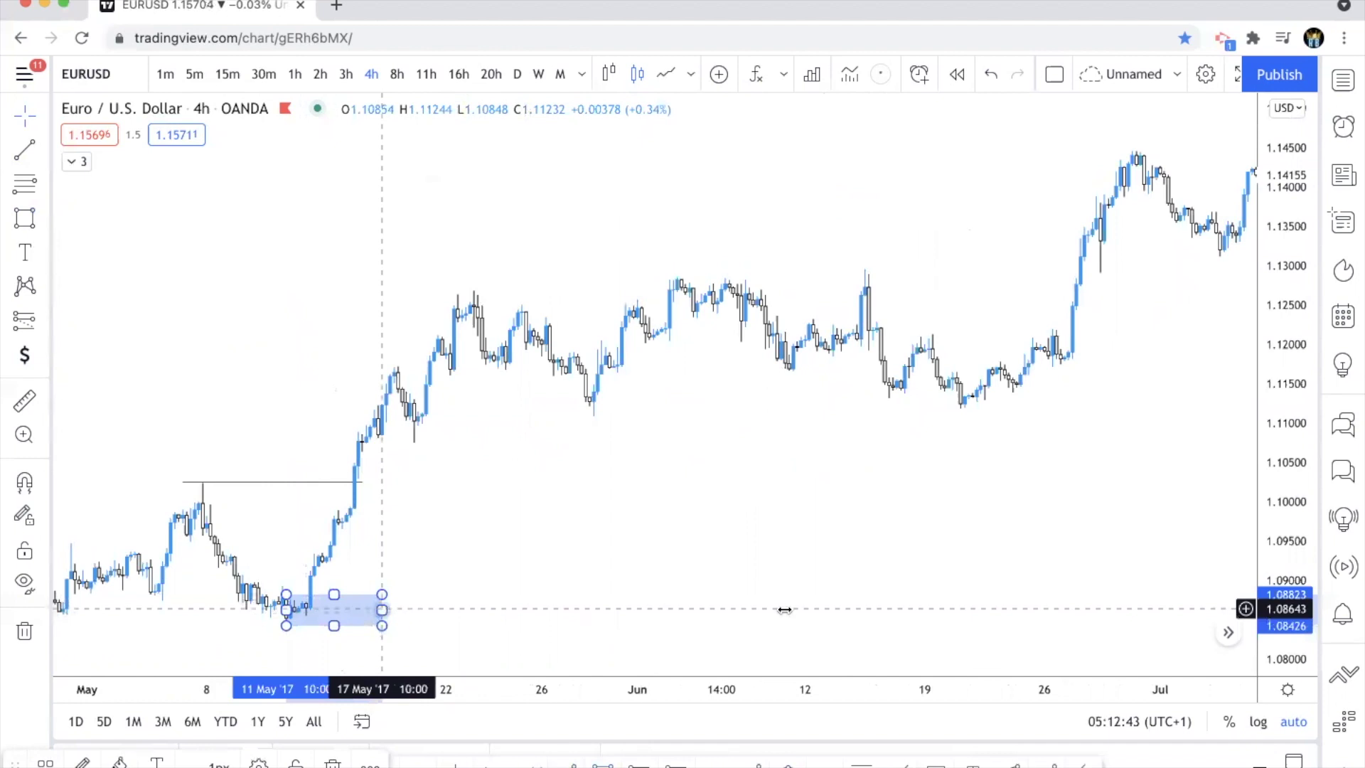
Step: Extend the mid-May rectangle to about 8 July
left_click_drag(785, 610, 1073, 610)
left_click(642, 576)
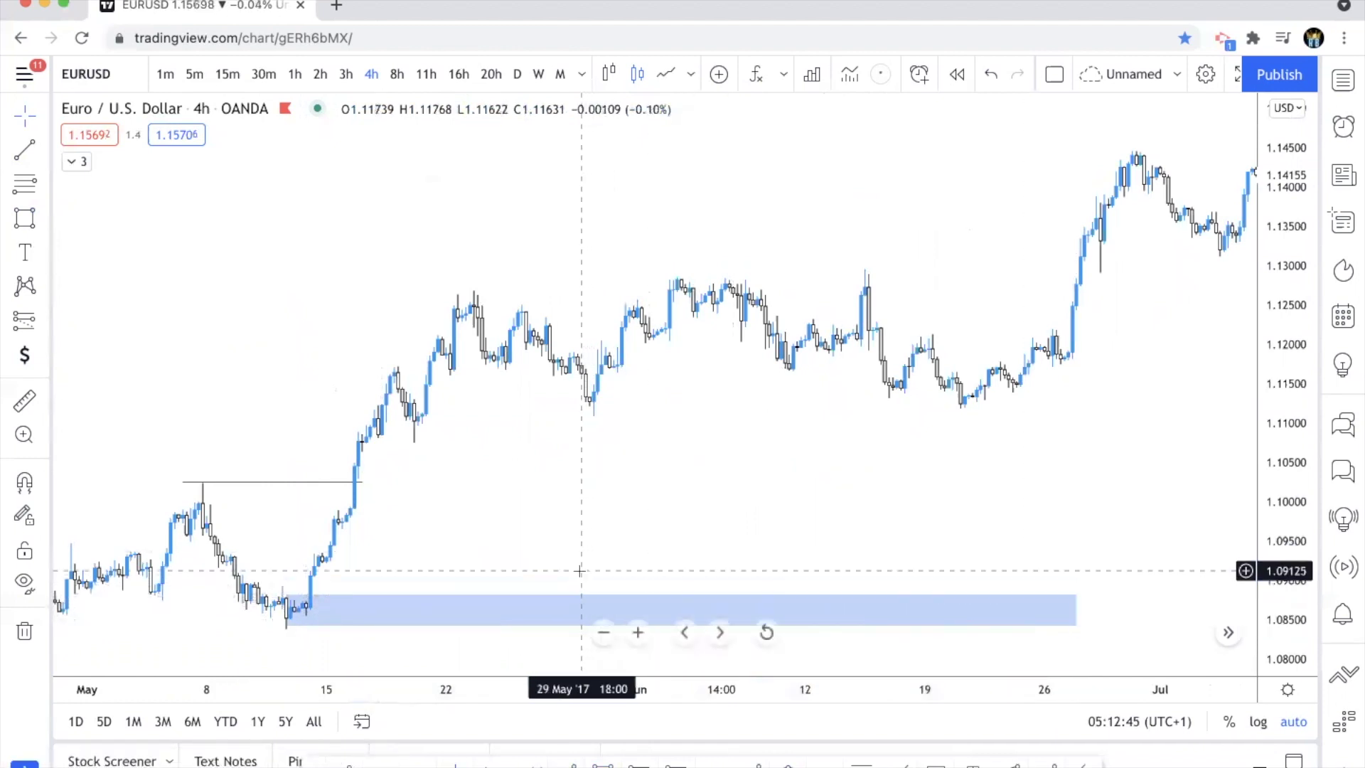
scroll(580, 571, "down", 3)
left_click(881, 542)
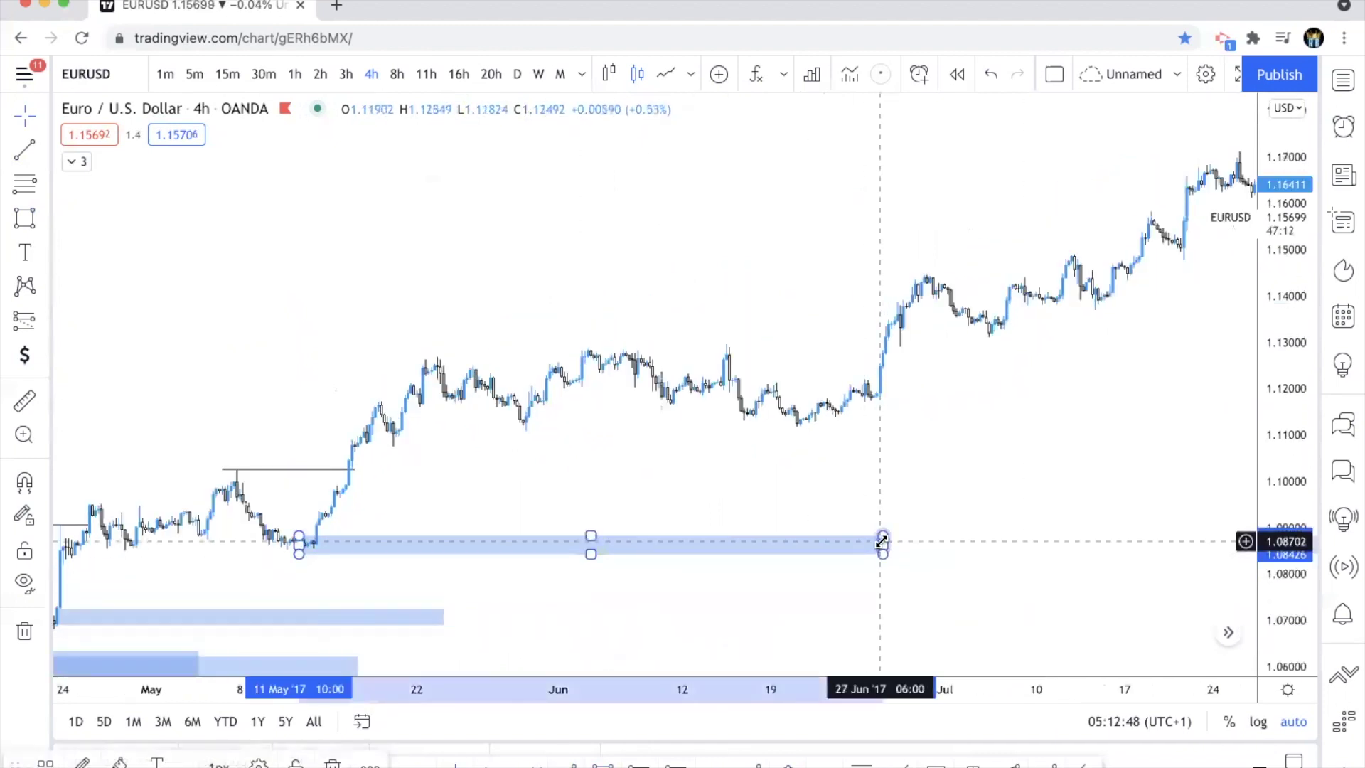
left_click_drag(878, 545, 1017, 545)
left_click(680, 478)
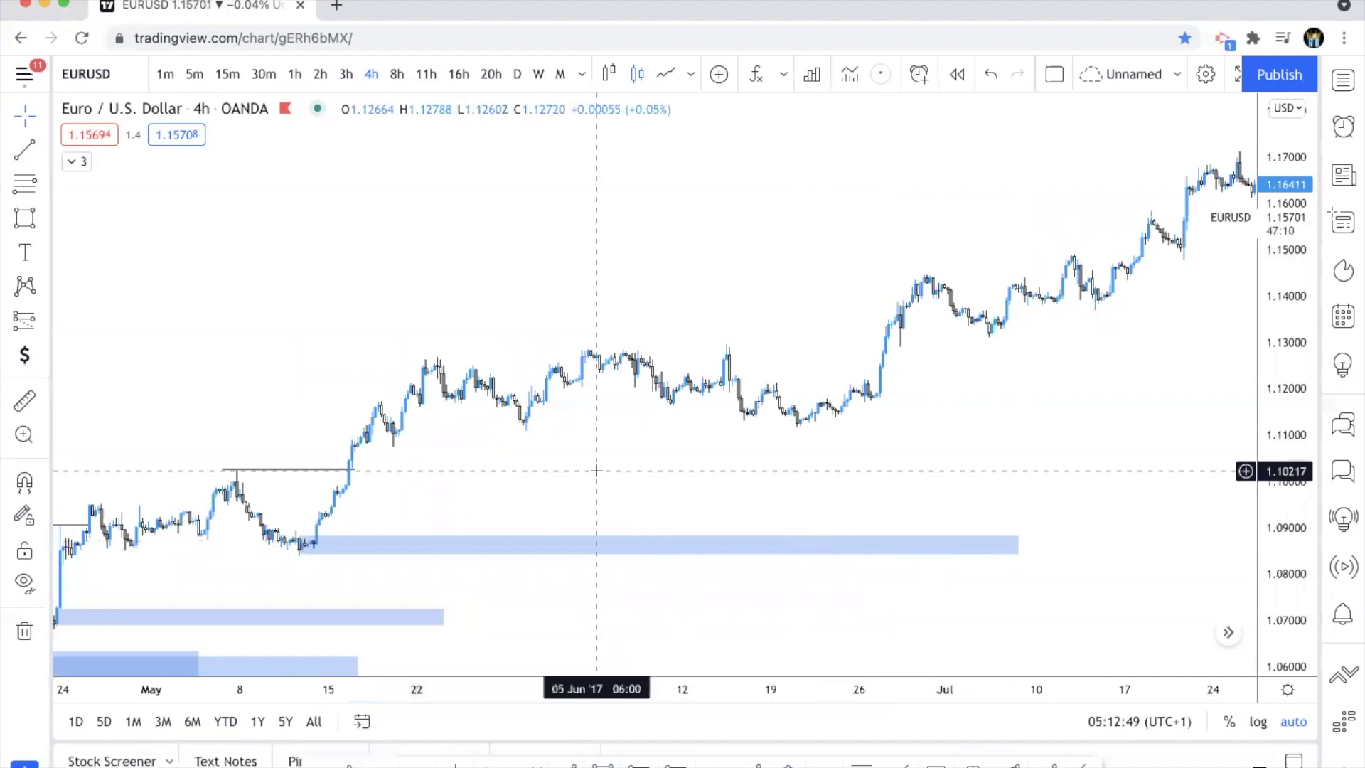
Step: Draw a horizontal line at 1.12873 from 30 May across the June highs to the late June breakout
left_click(571, 766)
scroll(611, 460, "up", 3)
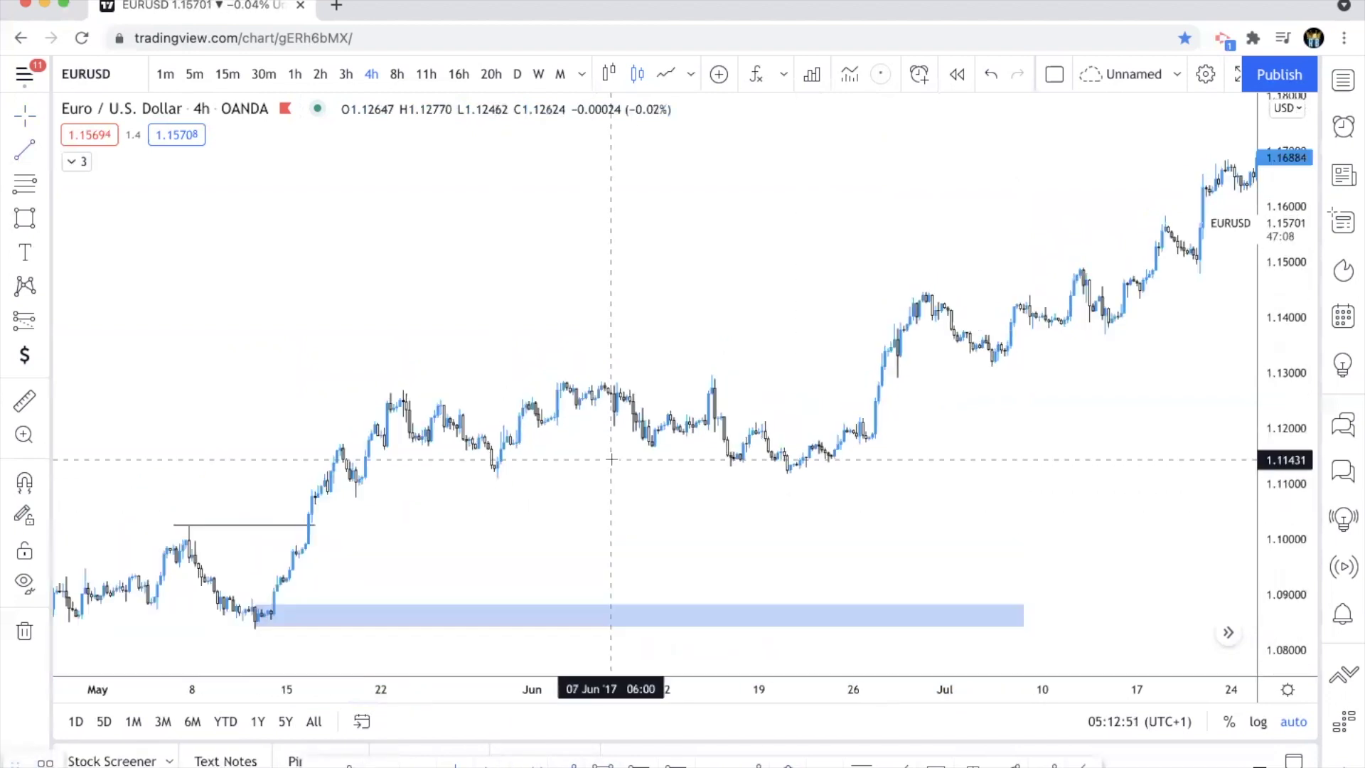
left_click(433, 375)
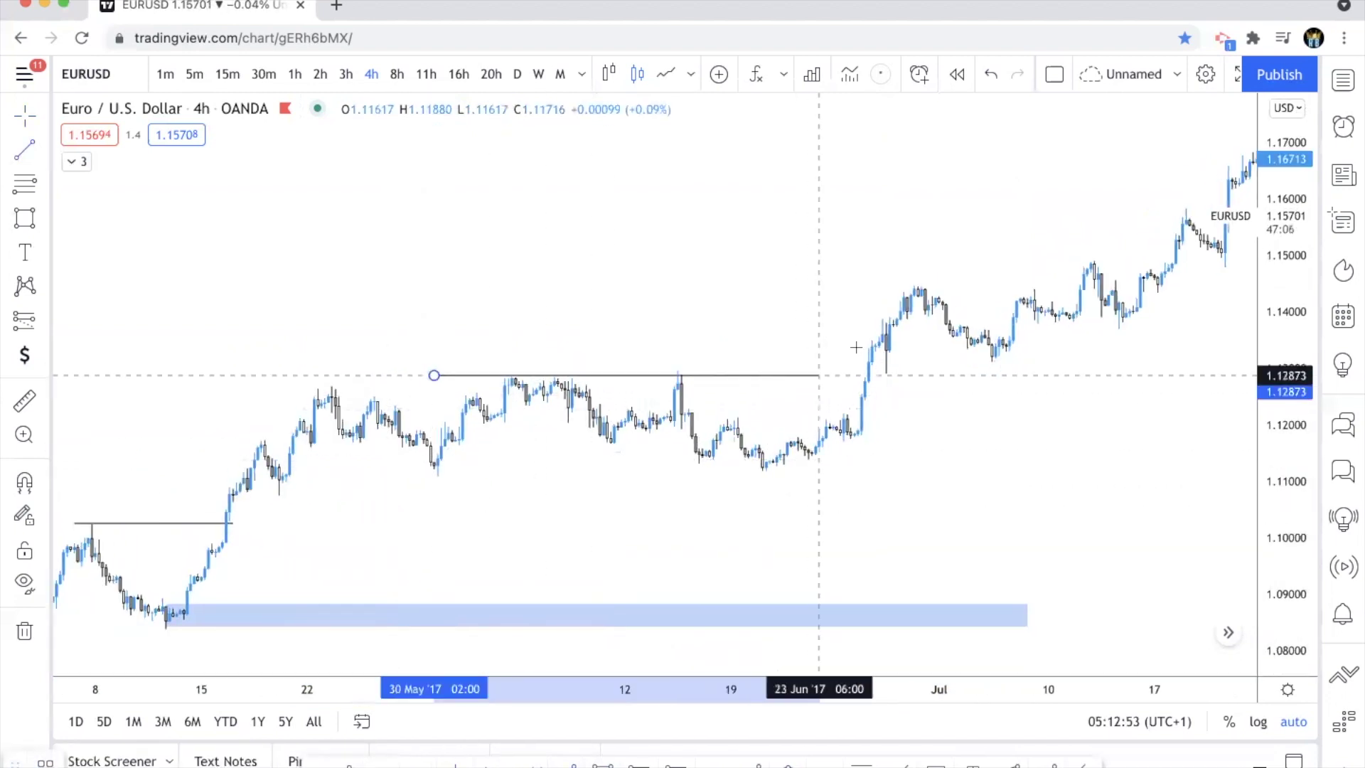
left_click(992, 377)
Step: Draw a rectangle over the base below the June breakout, from 14 June to 21 July between 1.11218 and 1.12902
scroll(991, 377, "down", 10)
scroll(991, 378, "right", 8)
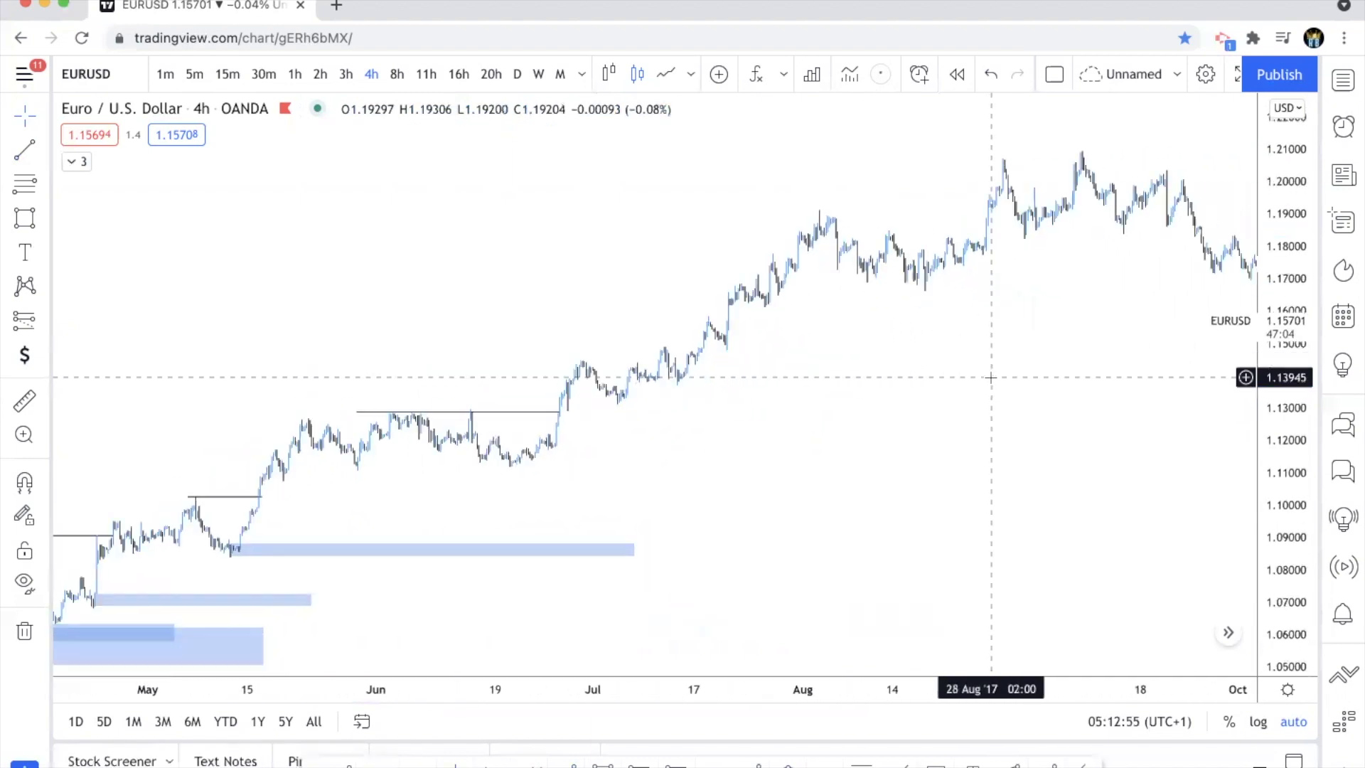
scroll(991, 377, "up", 8)
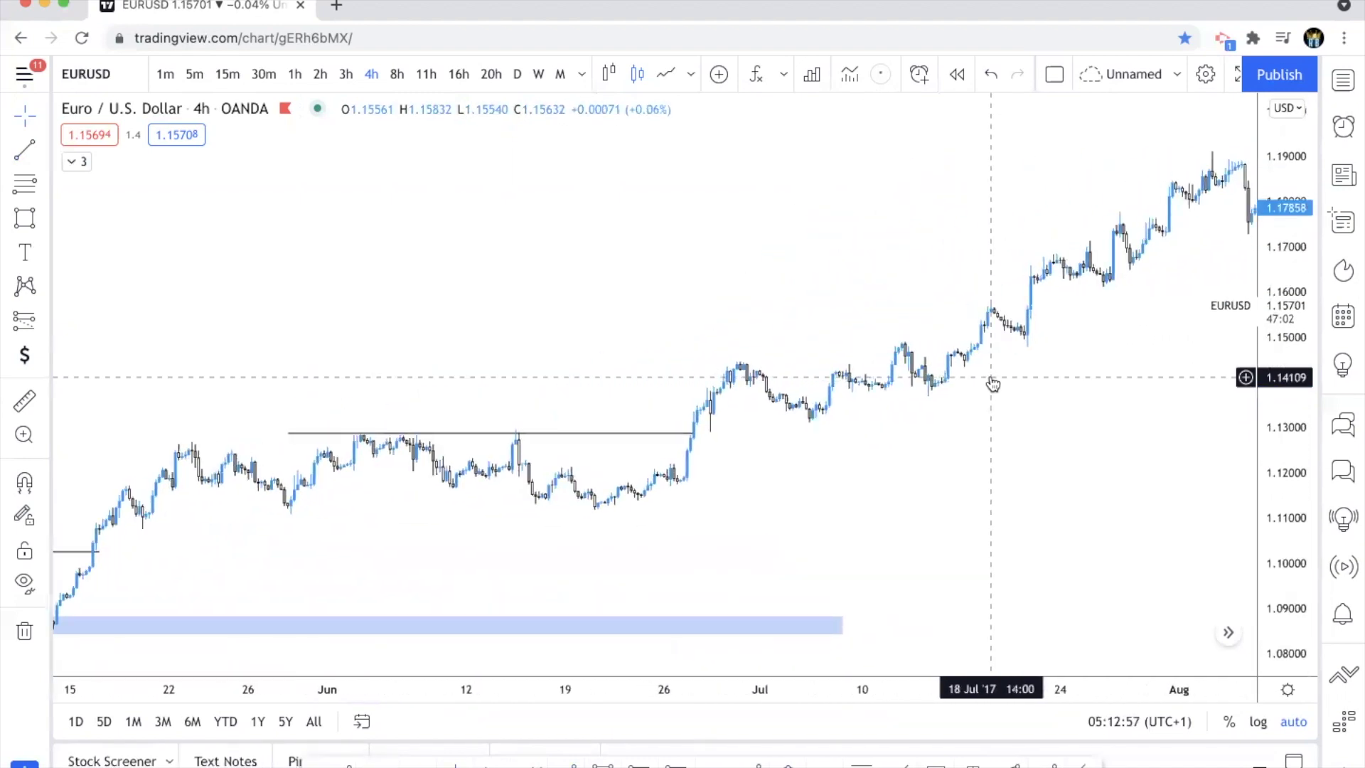
scroll(991, 378, "up", 3)
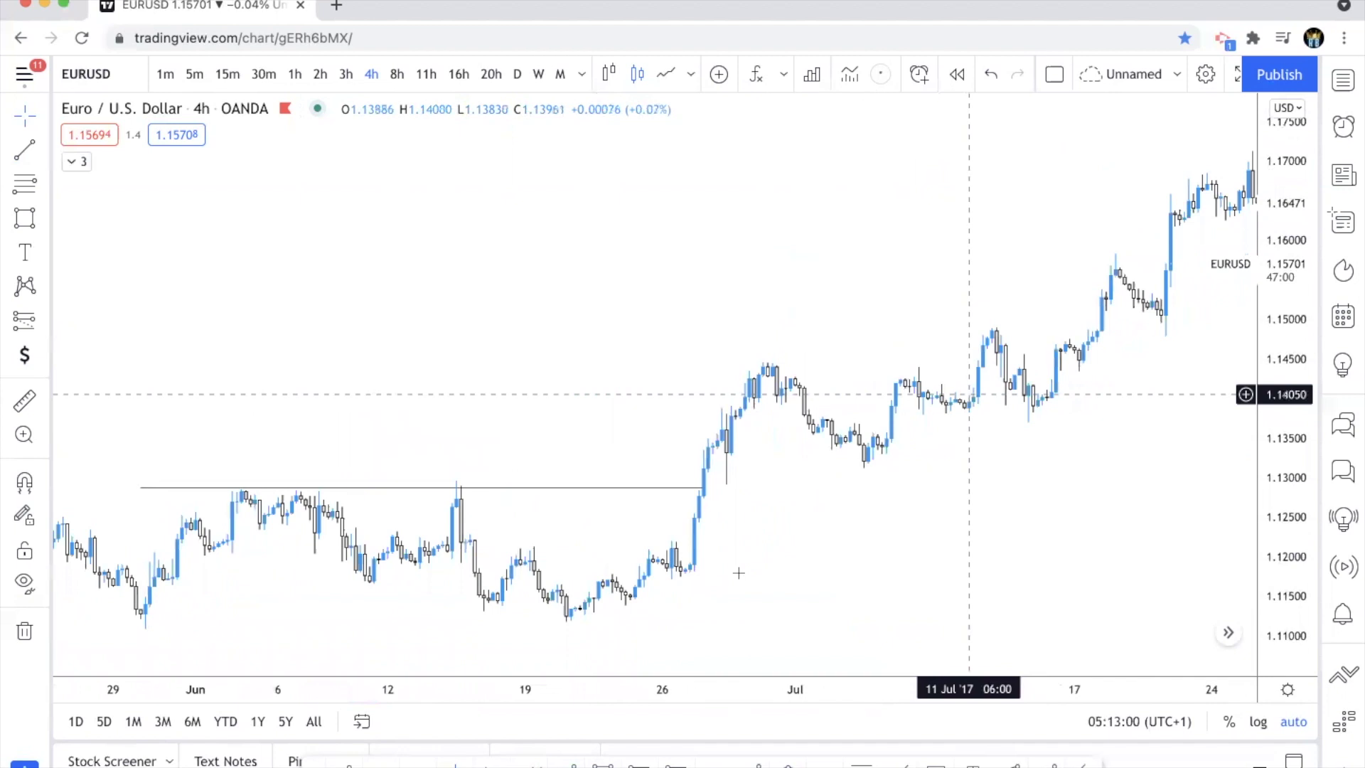
scroll(740, 478, "right", 5)
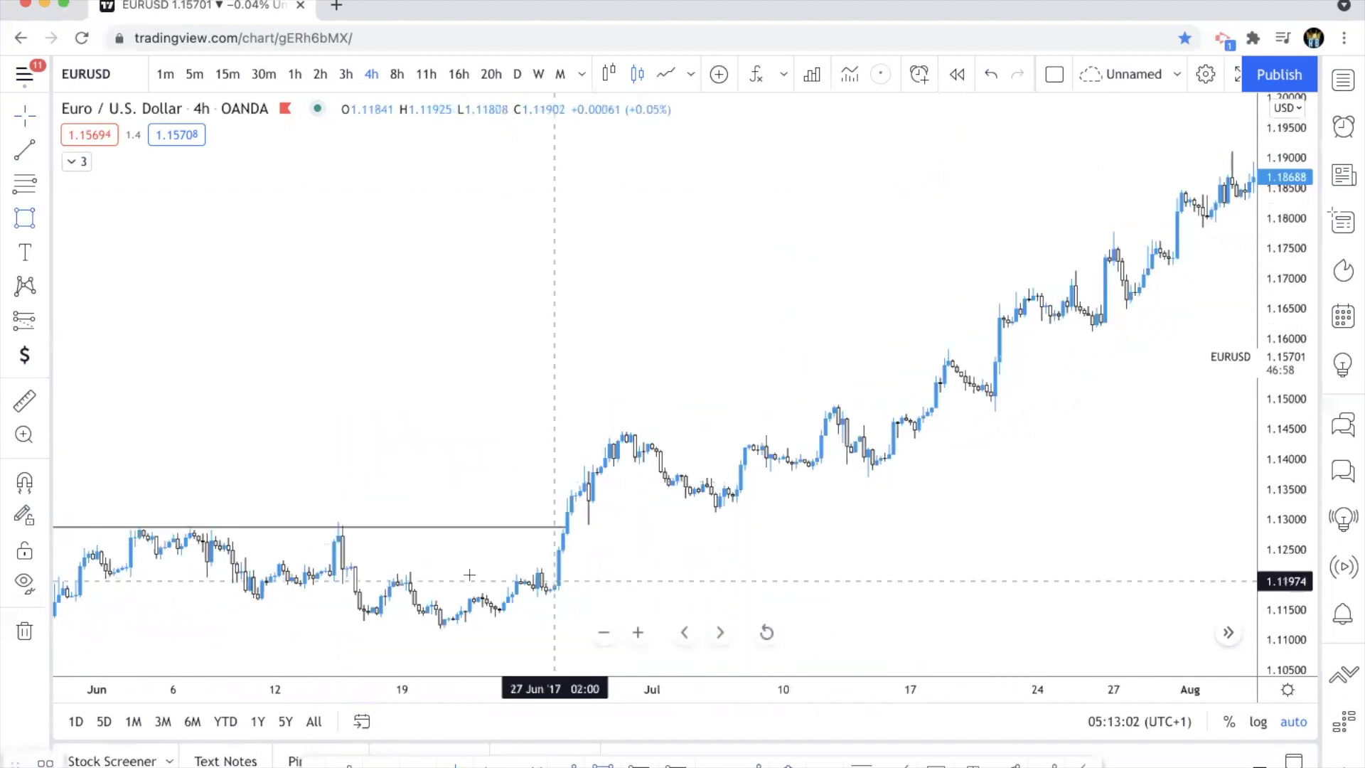
mouse_move(342, 528)
left_mouse_down()
mouse_move(372, 566)
mouse_move(509, 618)
mouse_move(847, 604)
mouse_move(1011, 626)
left_mouse_up()
left_click_drag(673, 532, 671, 527)
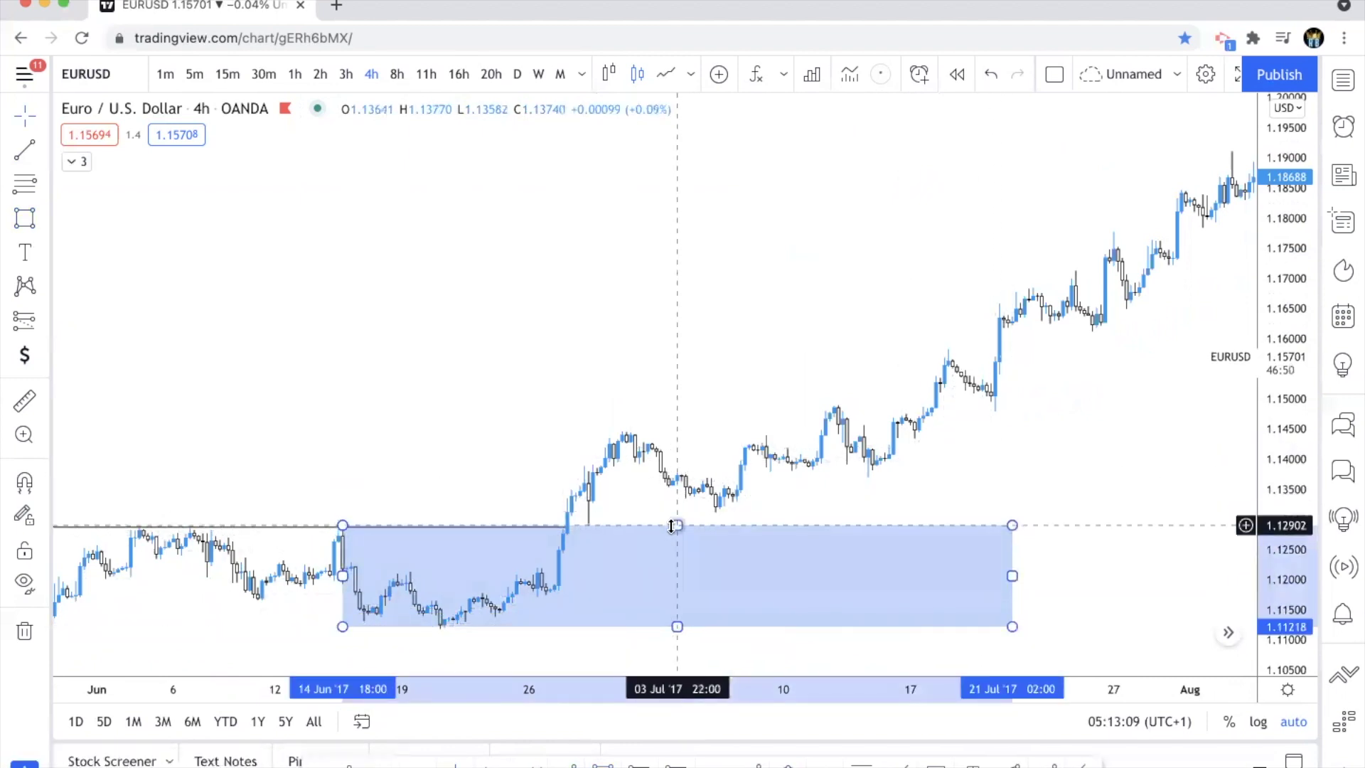
left_click(367, 417)
Step: Place a long position from 28 June at about 1.1290, with a 0.06526 target and 0.00758 stop, and widen it to late July
scroll(538, 546, "up", 1)
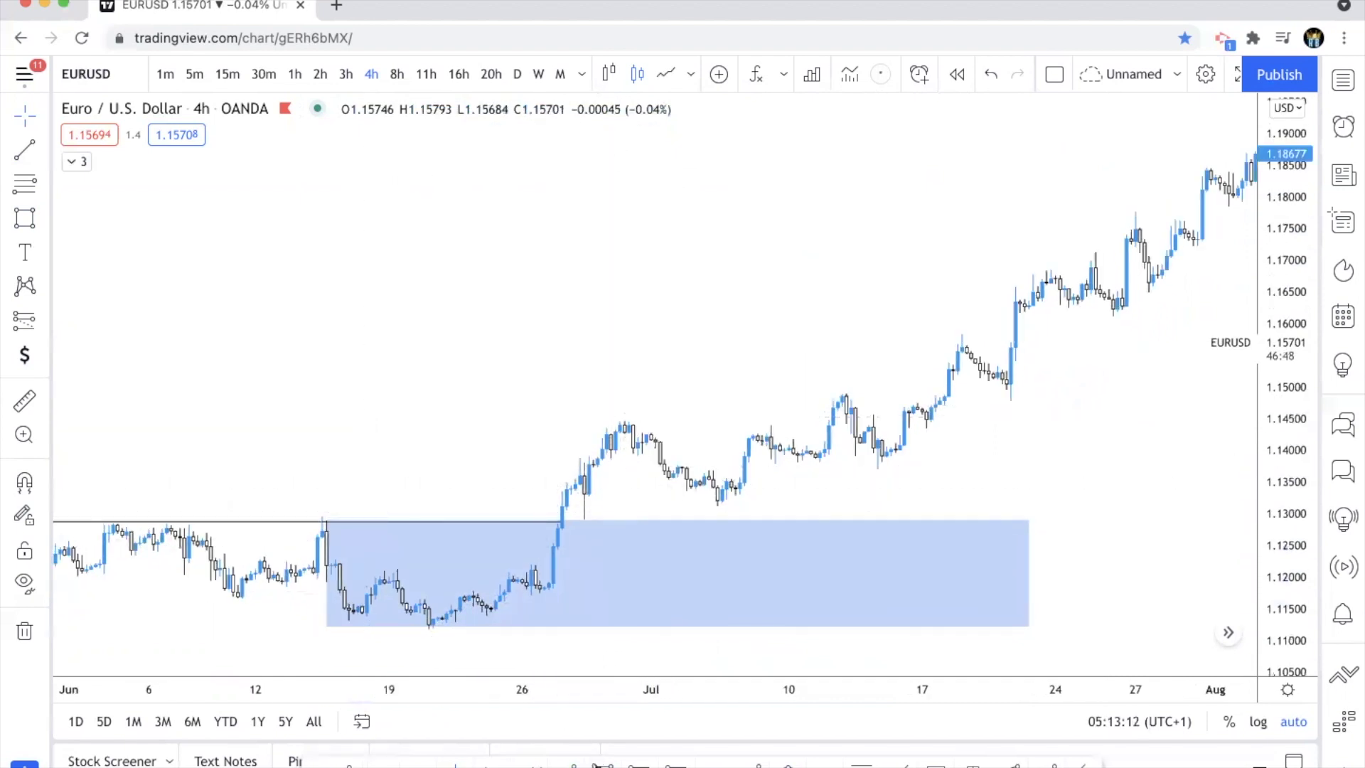
left_click(592, 526)
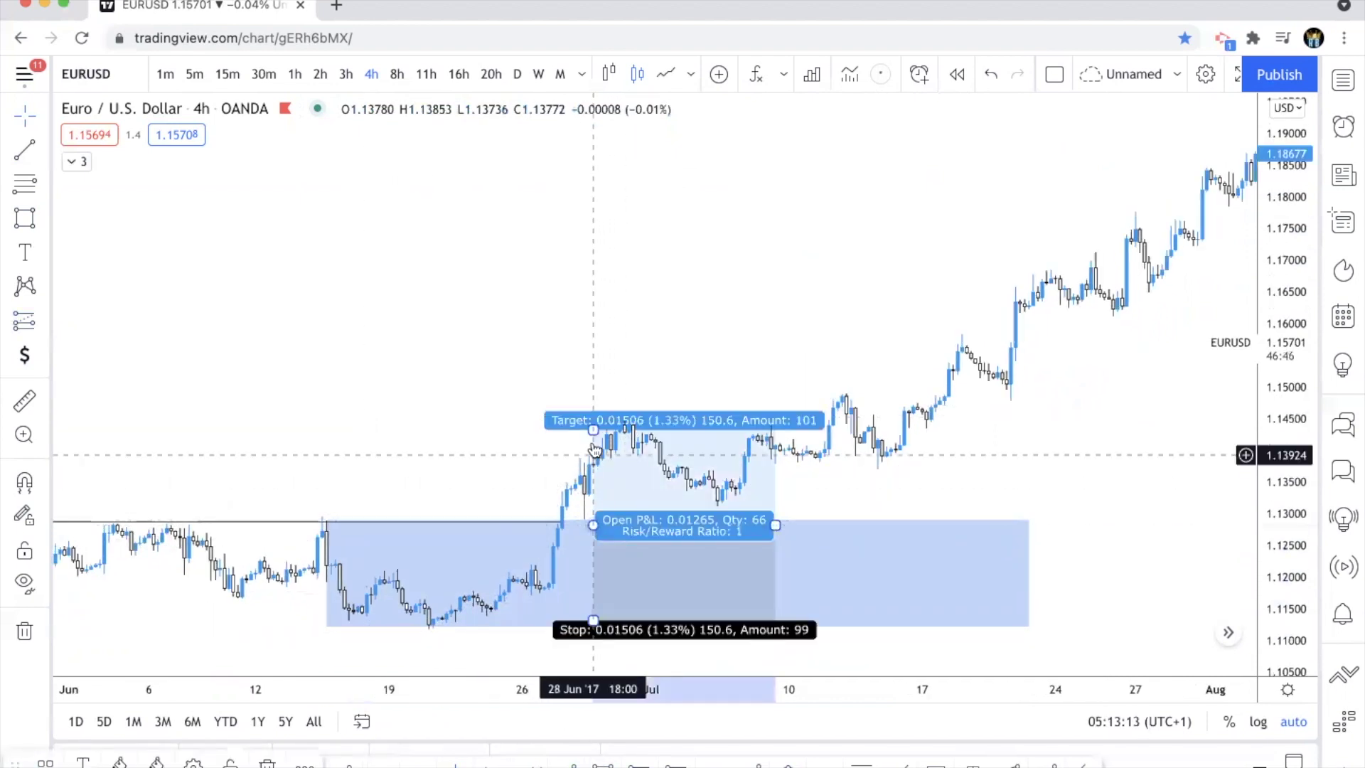
left_click_drag(597, 109, 593, 106)
left_click_drag(590, 620, 592, 568)
scroll(487, 498, "right", 2)
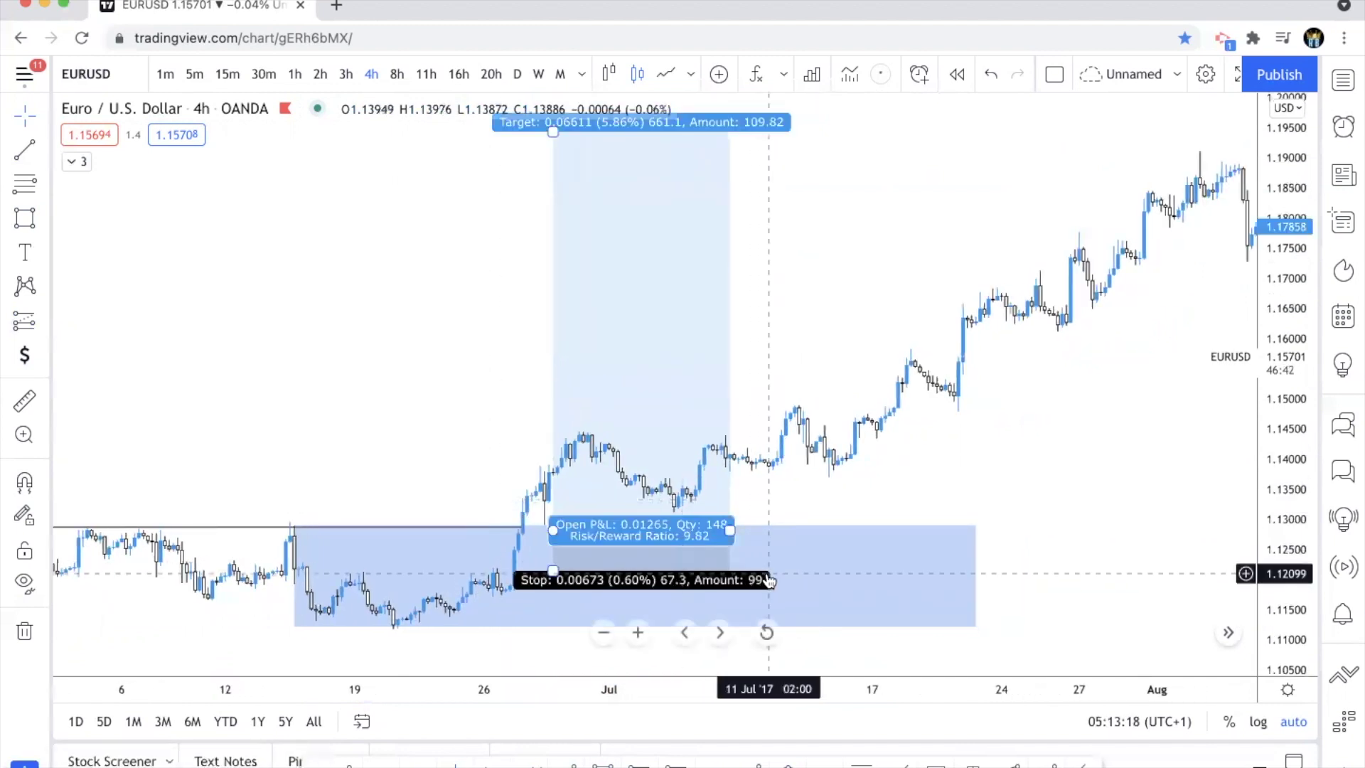
left_click_drag(553, 529, 557, 524)
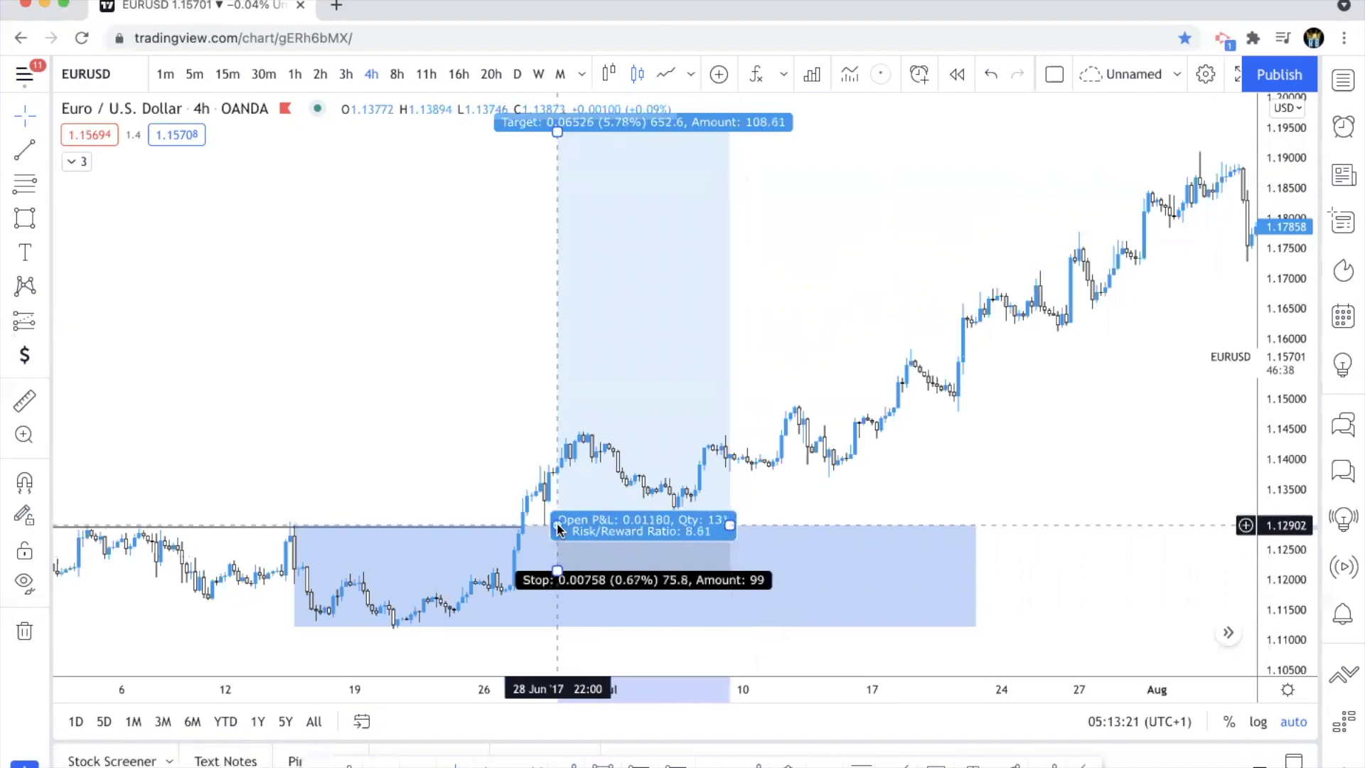
left_click_drag(731, 524, 984, 524)
scroll(1093, 478, "down", 5)
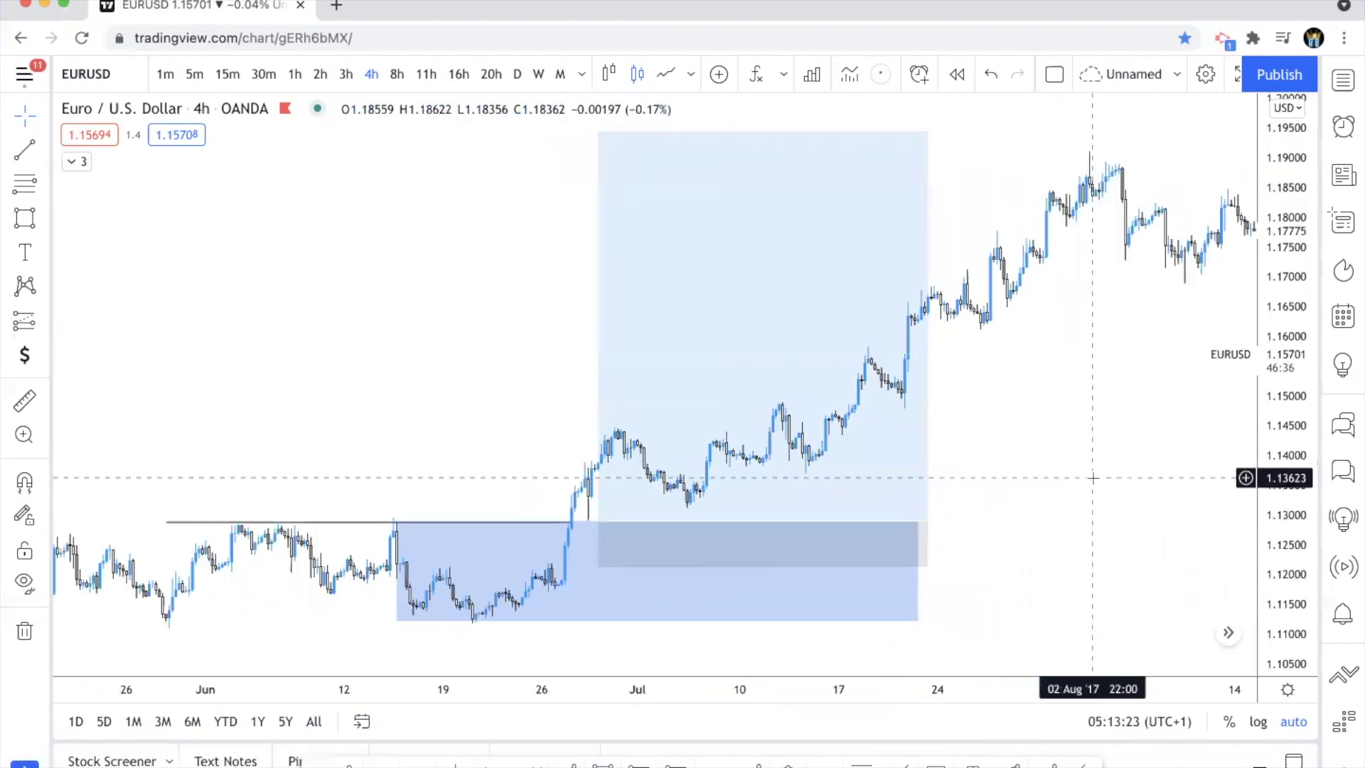
Step: Draw a horizontal line at 1.14534 from the 29 June high to the 12 July breakout
scroll(1093, 478, "up", 2)
scroll(659, 463, "up", 6)
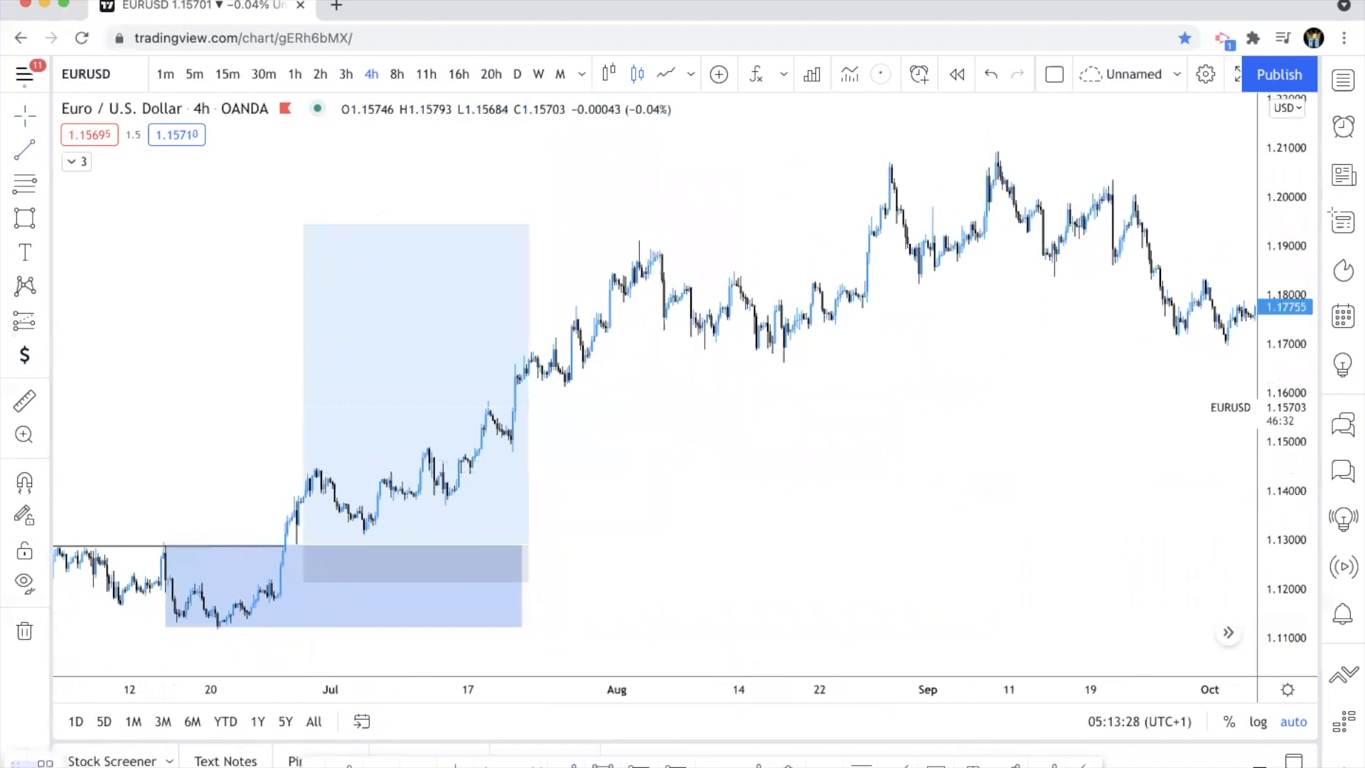
scroll(670, 479, "up", 1)
scroll(510, 476, "up", 1)
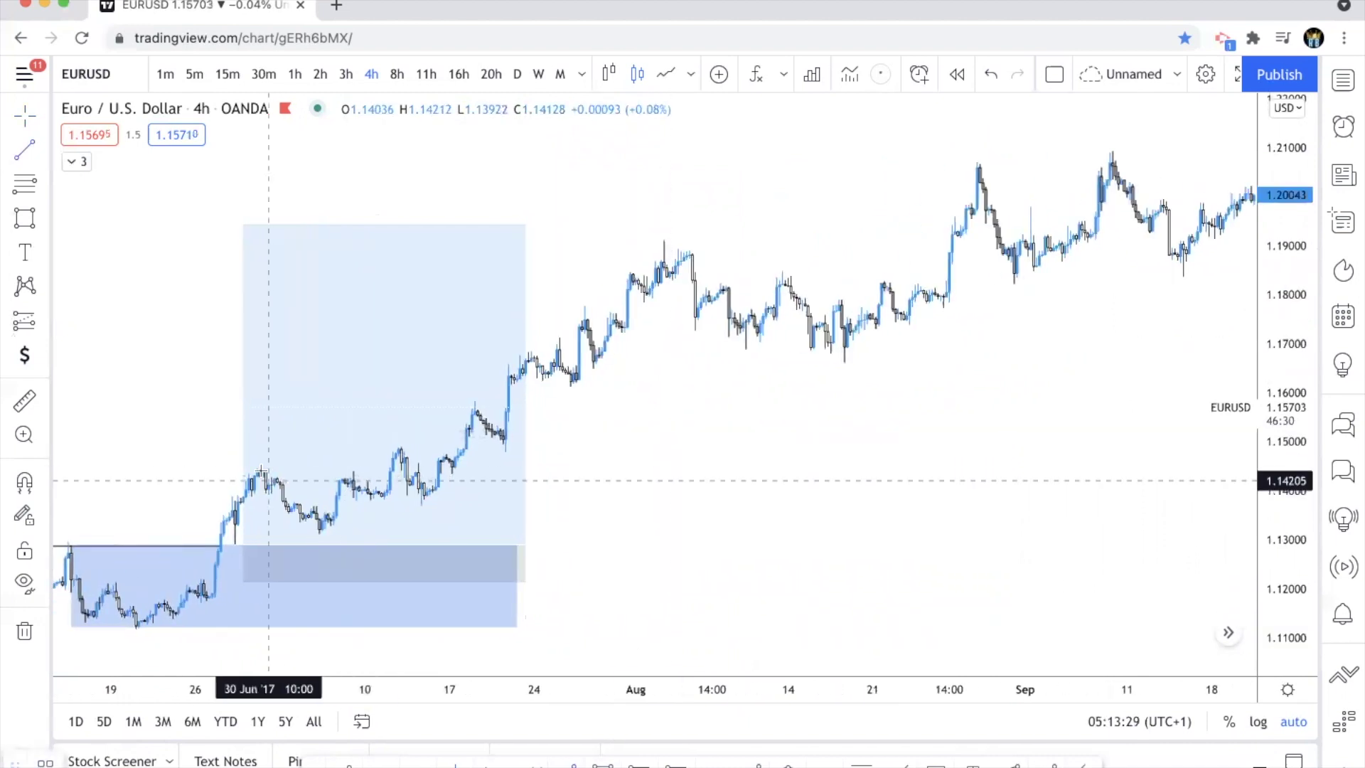
left_click(400, 469)
Step: Draw a rectangle from 30 June to about 24 July between 1.13137 and 1.14367
scroll(668, 650, "up", 1)
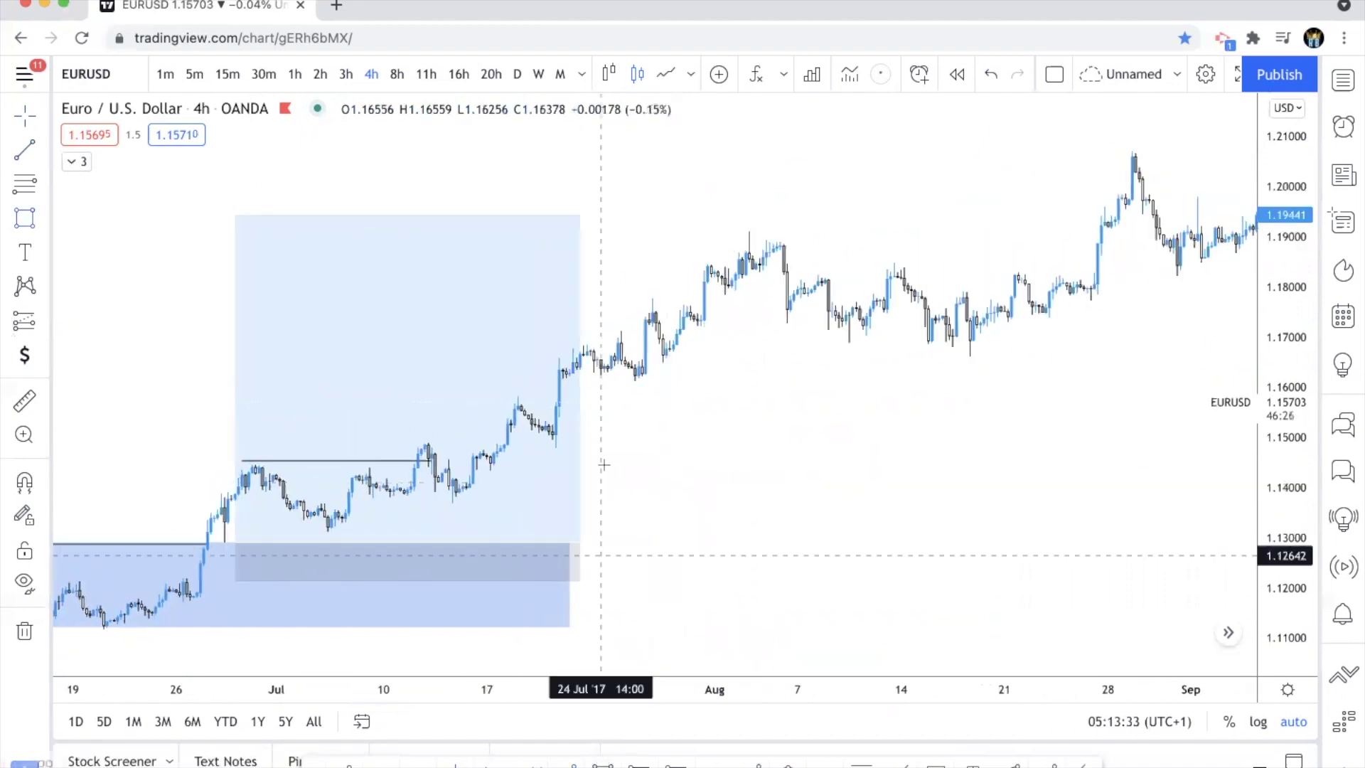
scroll(604, 464, "up", 3)
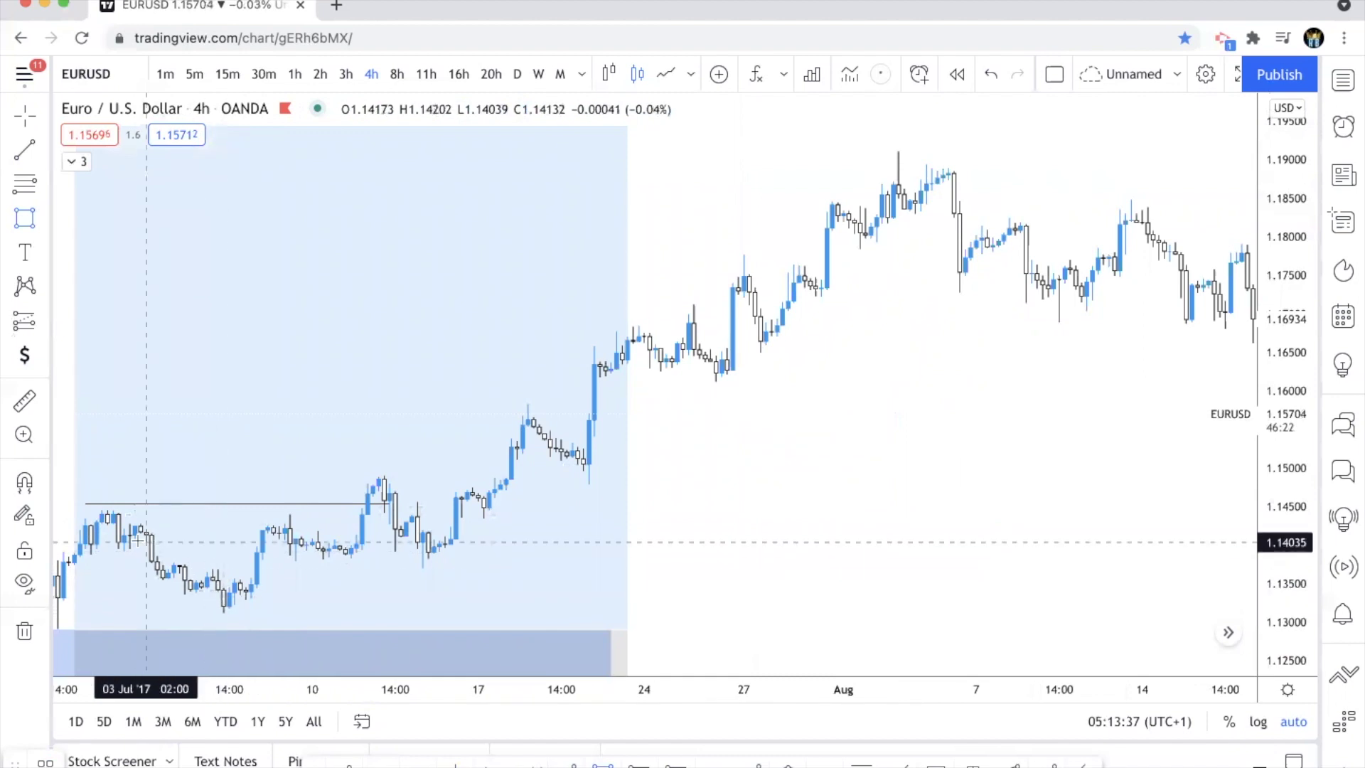
left_click(113, 519)
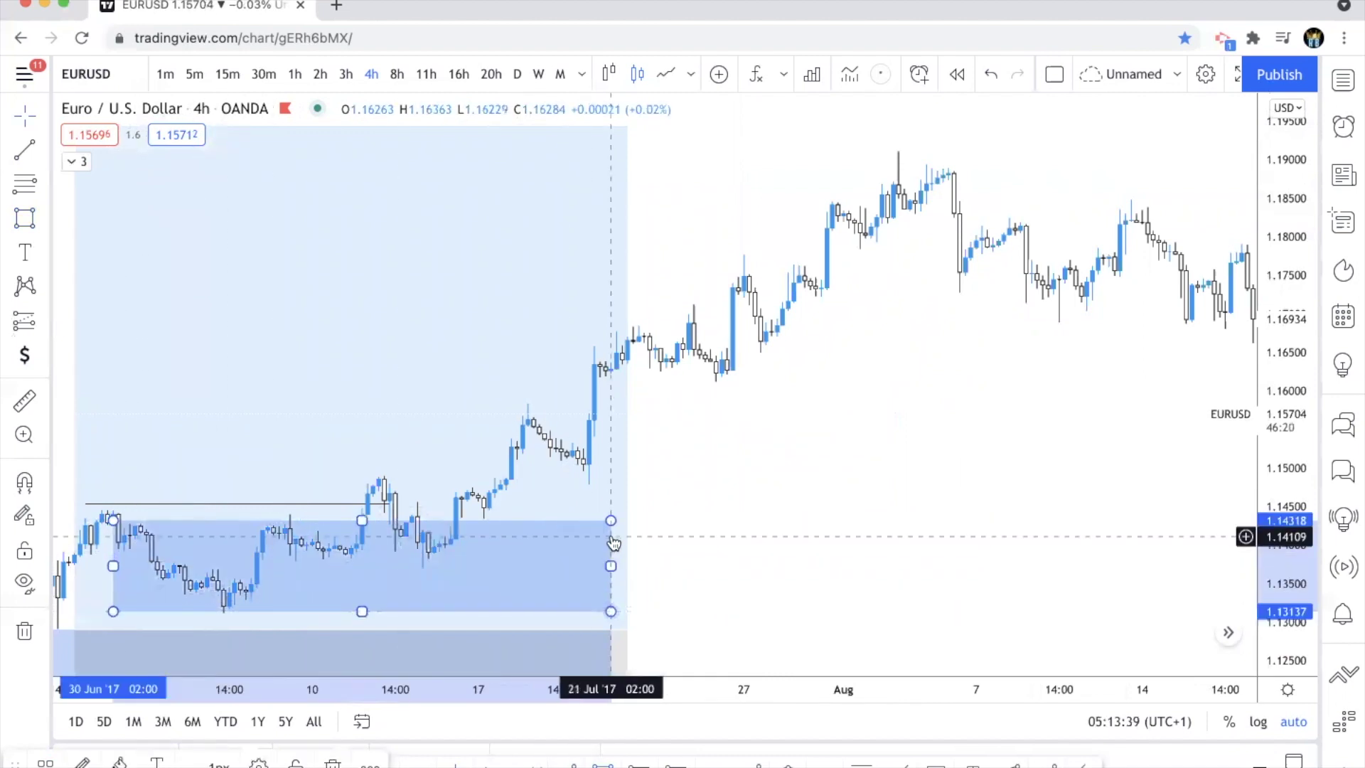
left_click(666, 516)
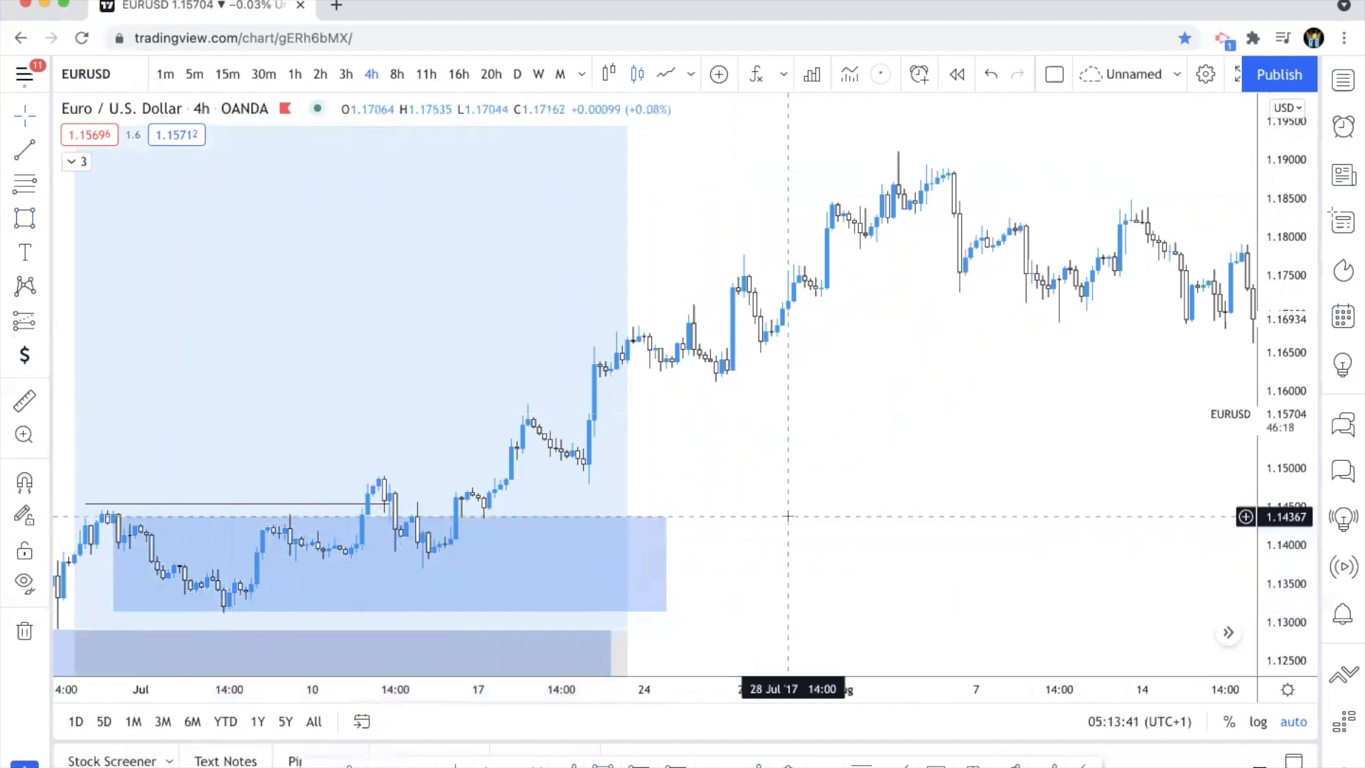
Step: Draw a small rectangle from 10 to 16 July between 1.13706 and 1.14015 and set its background to black
scroll(788, 516, "up", 1)
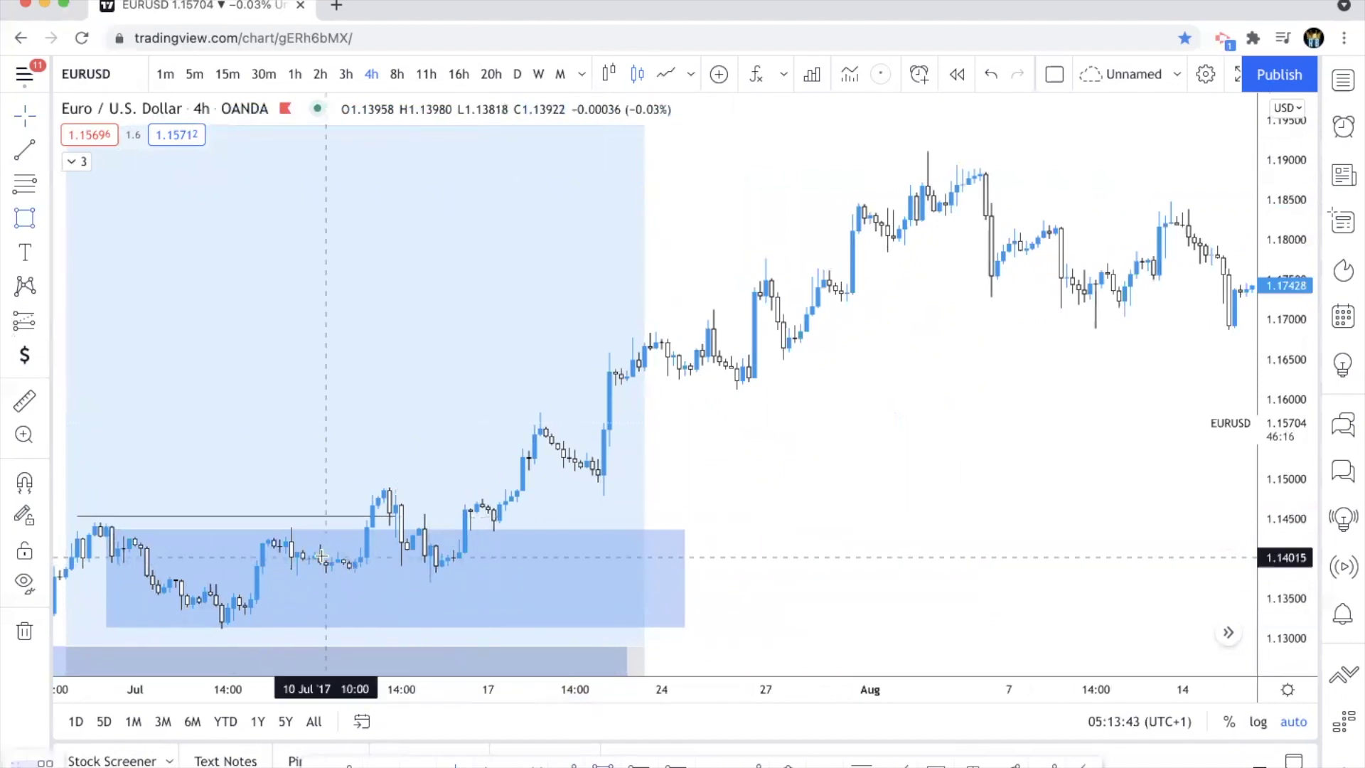
left_click(315, 557)
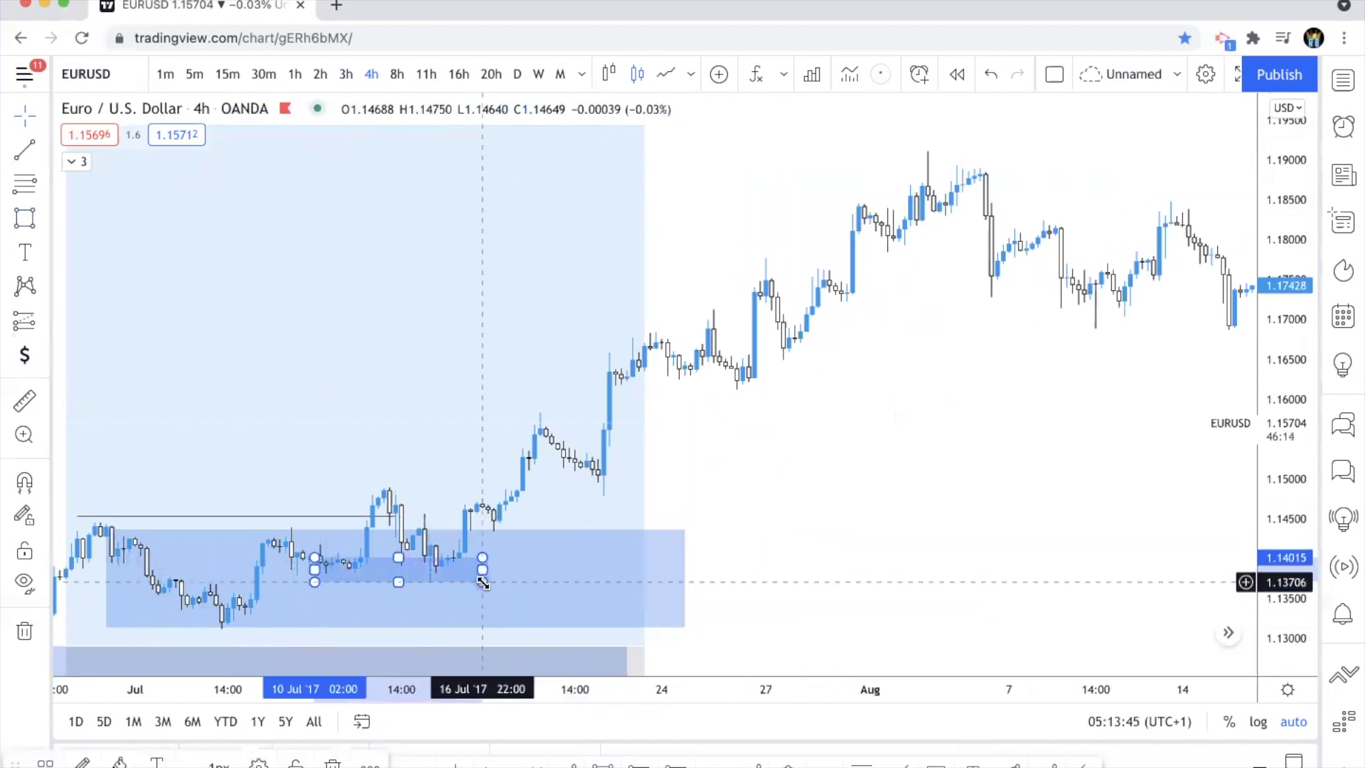
double_click(484, 578)
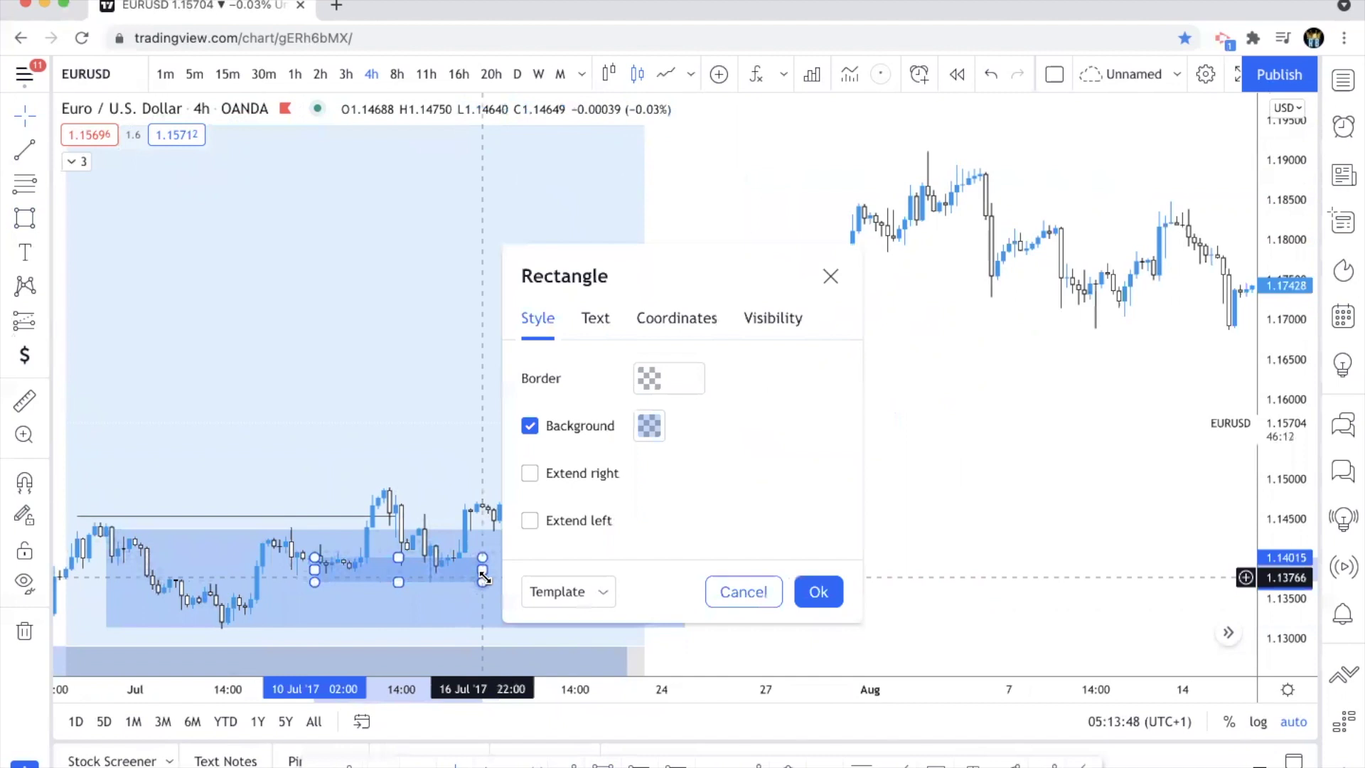
left_click(649, 426)
left_click(844, 464)
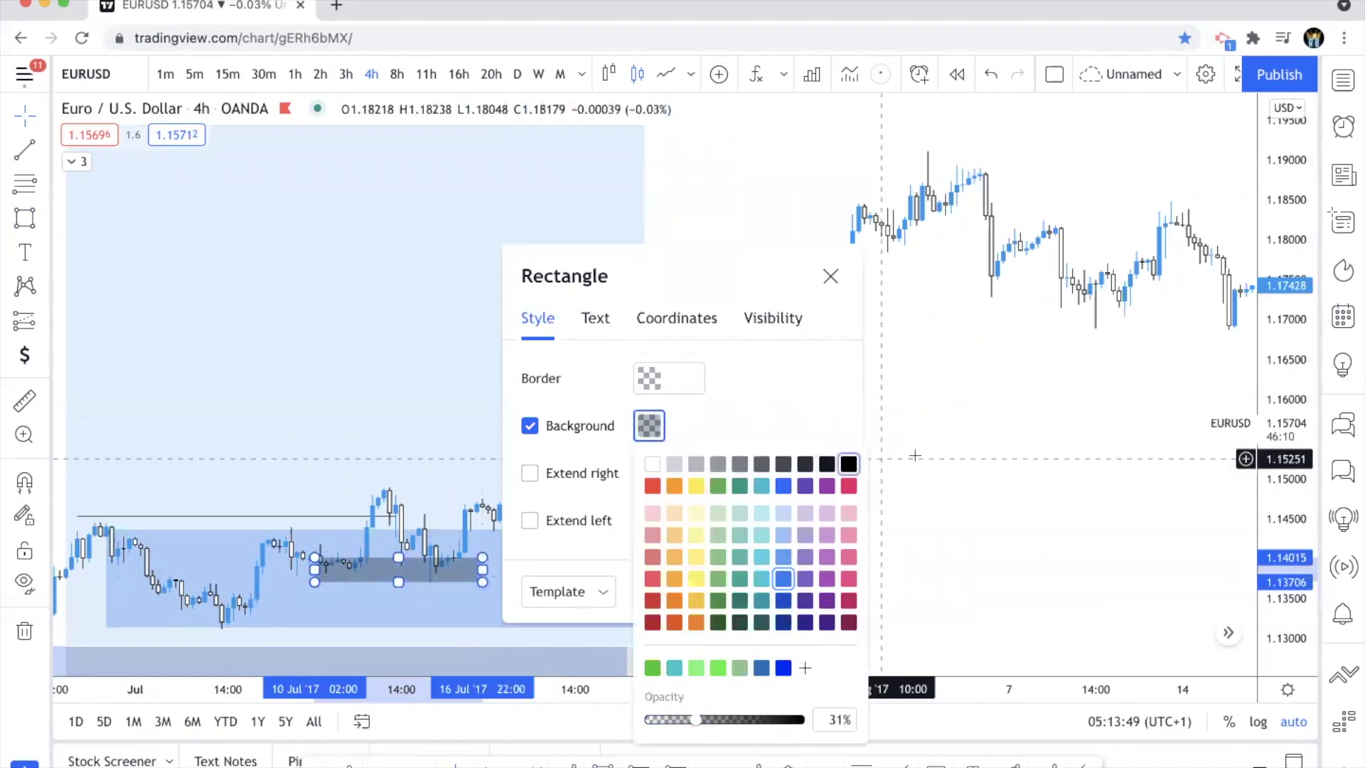
left_click(914, 457)
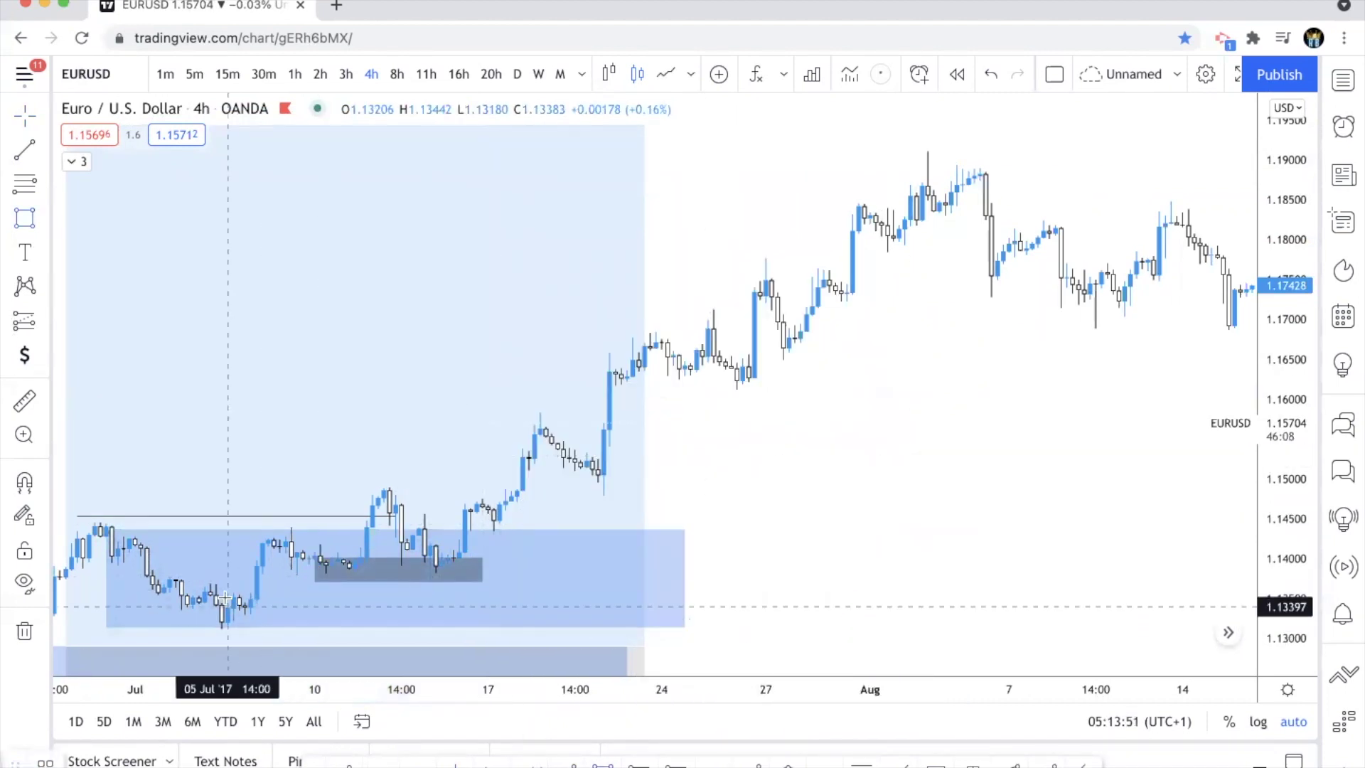
Step: Finish the black rectangle from the 5 July low to about 20 July, between about 1.1314 and 1.1350
left_click(586, 627)
left_click(792, 540)
scroll(792, 539, "down", 2)
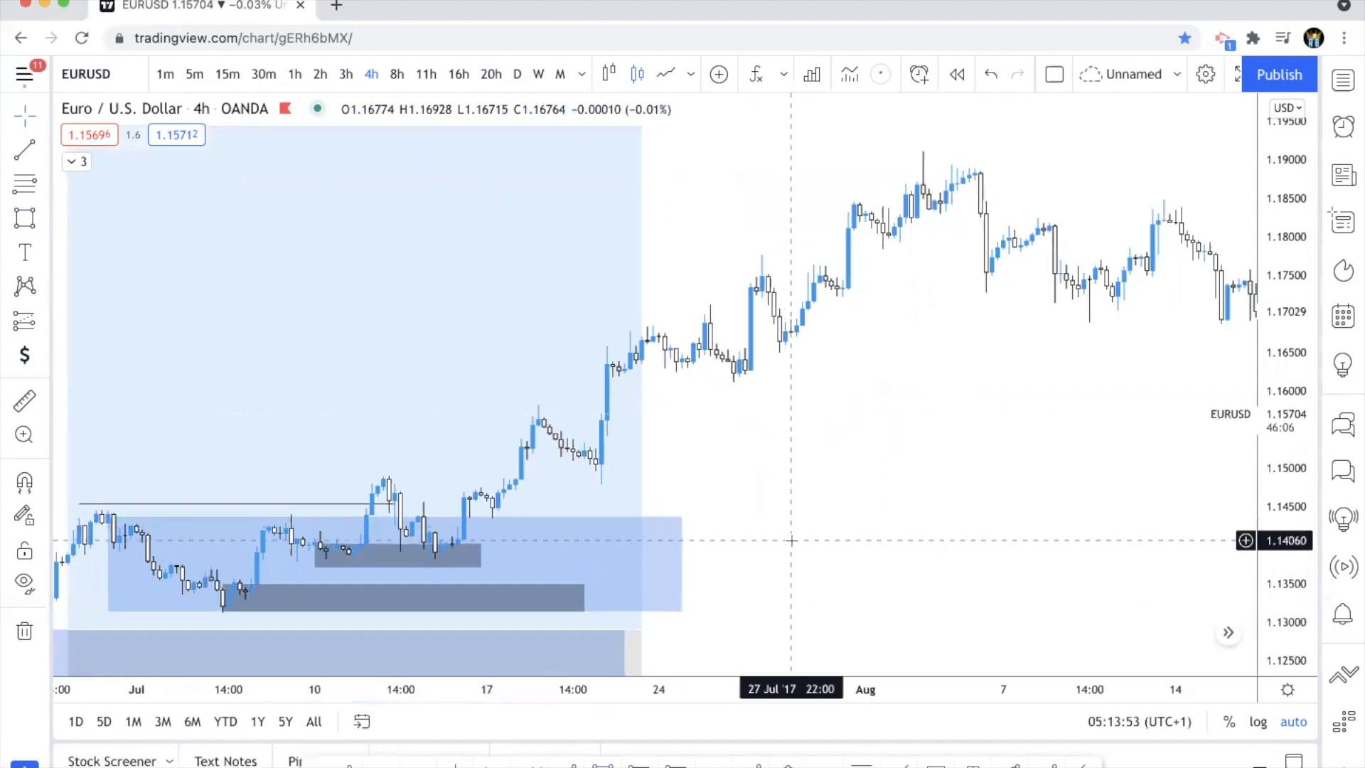
Step: Place a long position from 13 July at about 1.1398, with a 0.04371 target and 0.00252 stop
left_click(605, 745)
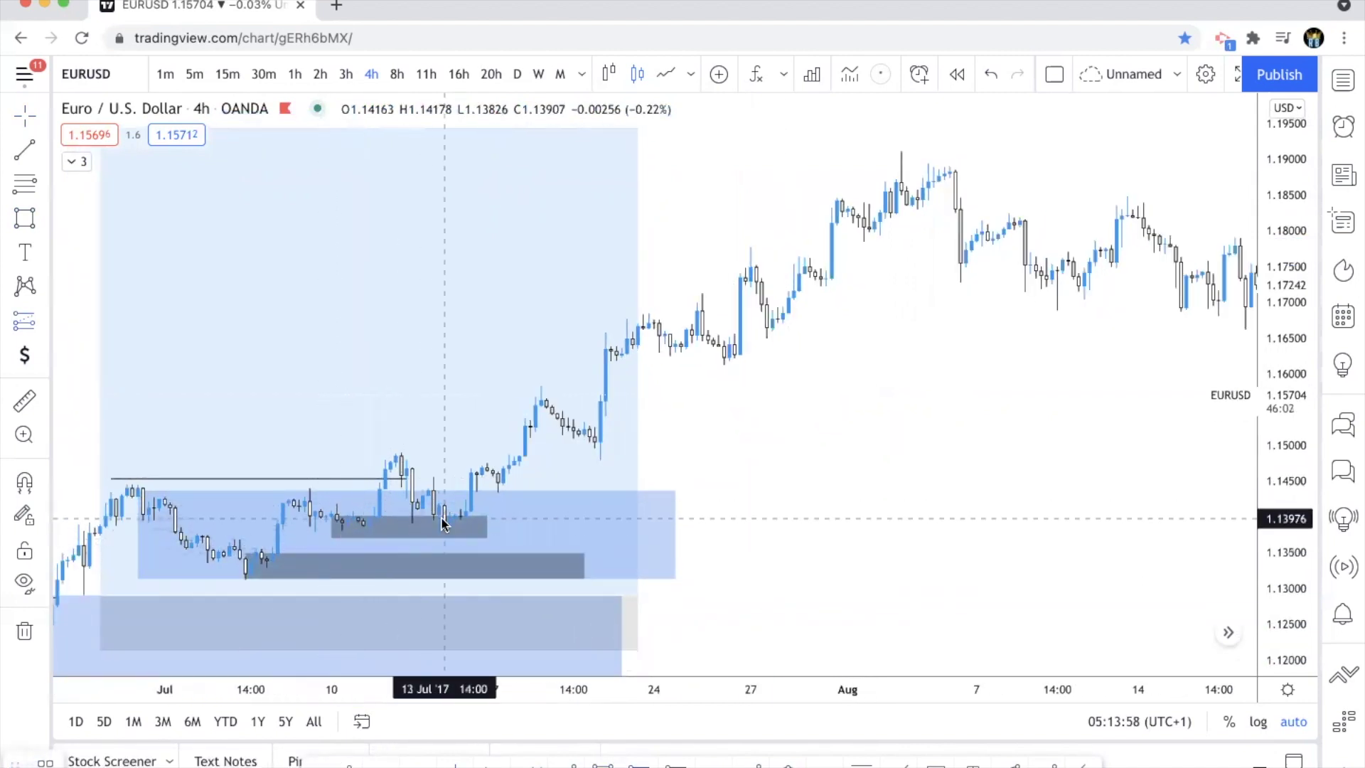
left_click(443, 519)
left_click_drag(445, 425, 444, 206)
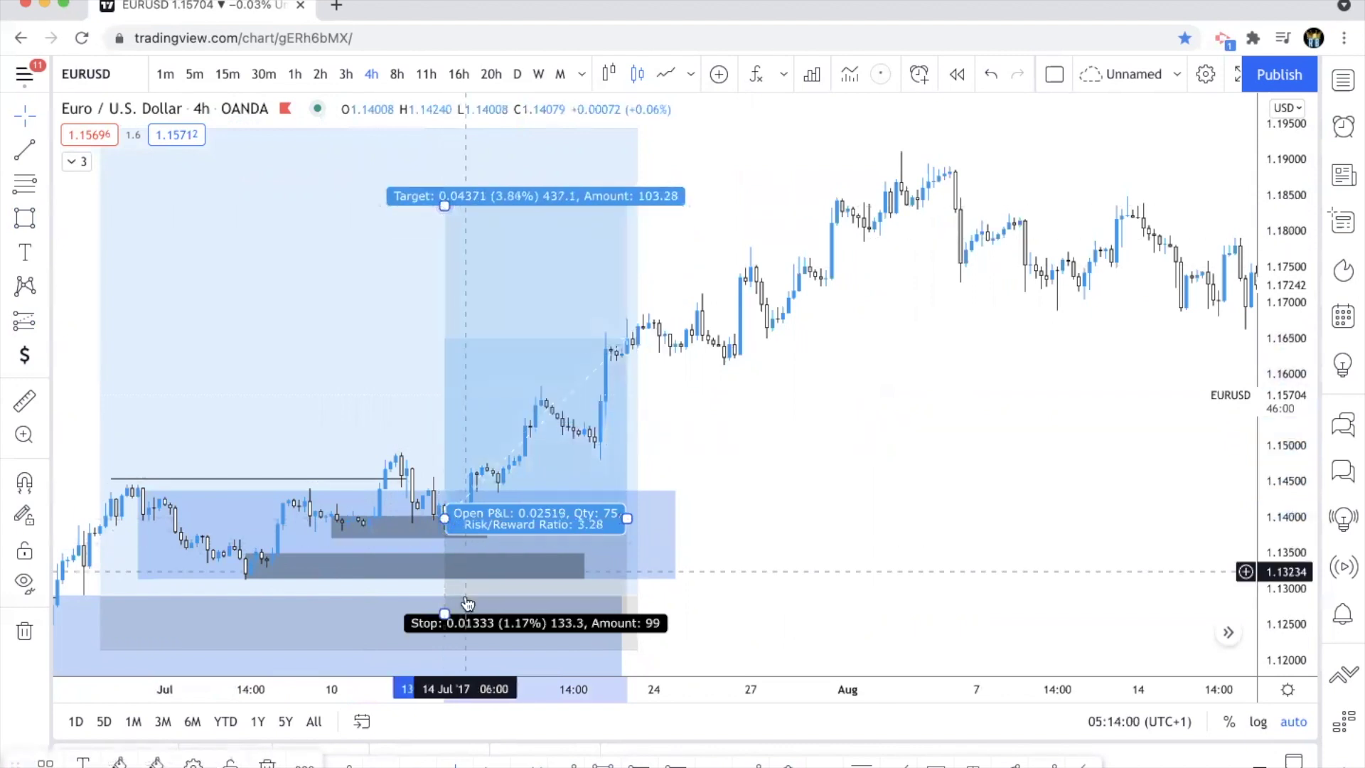
left_click_drag(447, 613, 444, 538)
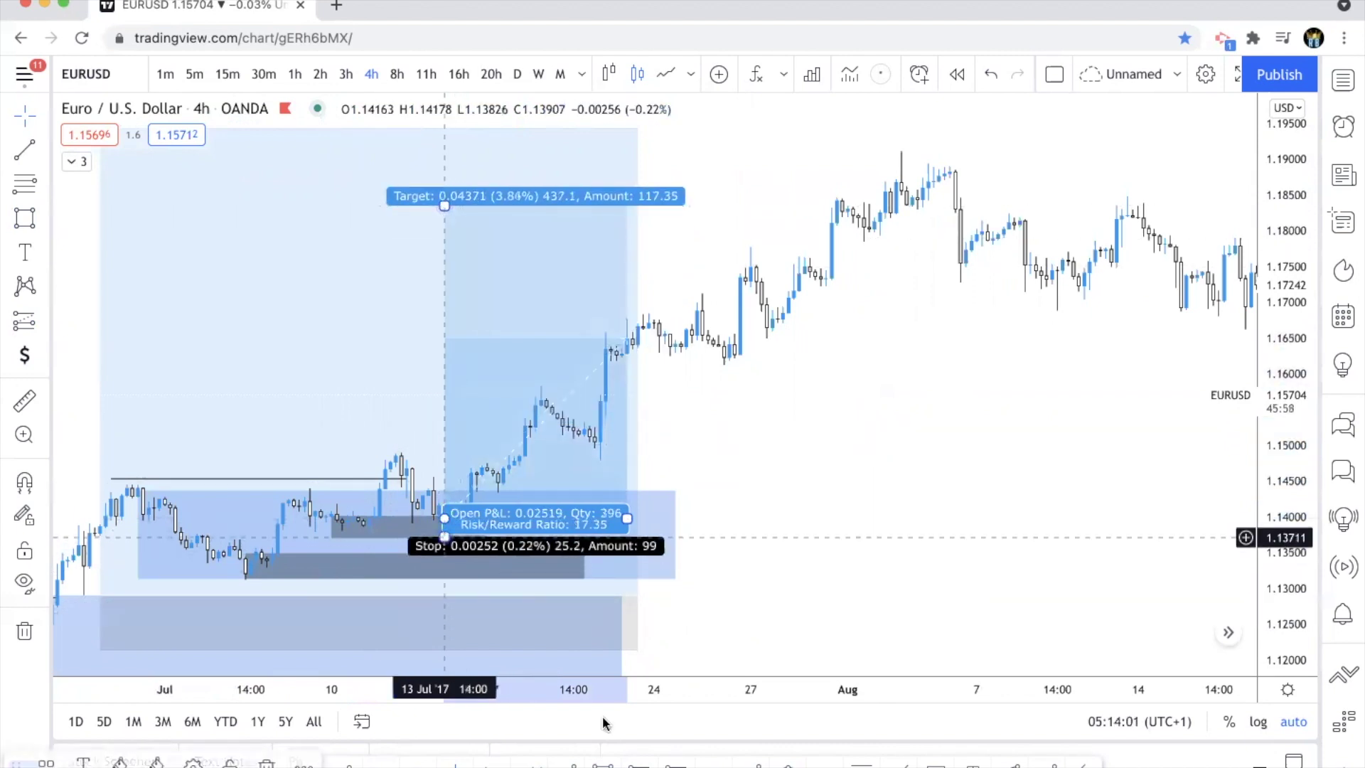
Step: Try a long position from 17 July at about 1.1346 with a 0.05551 target and 0.00251 stop, and delete it
left_click(603, 764)
left_click(520, 552)
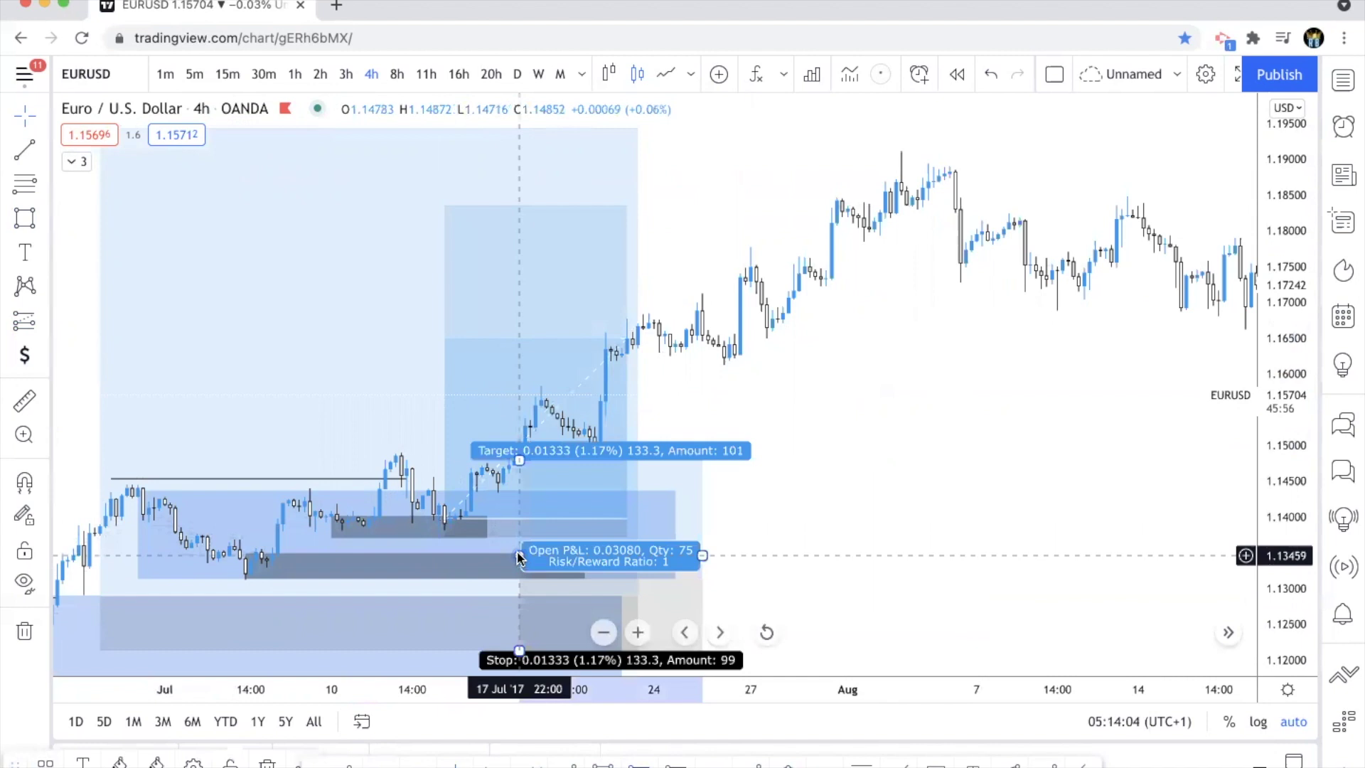
left_click_drag(518, 456, 538, 157)
left_click_drag(516, 649, 518, 573)
scroll(926, 472, "down", 2)
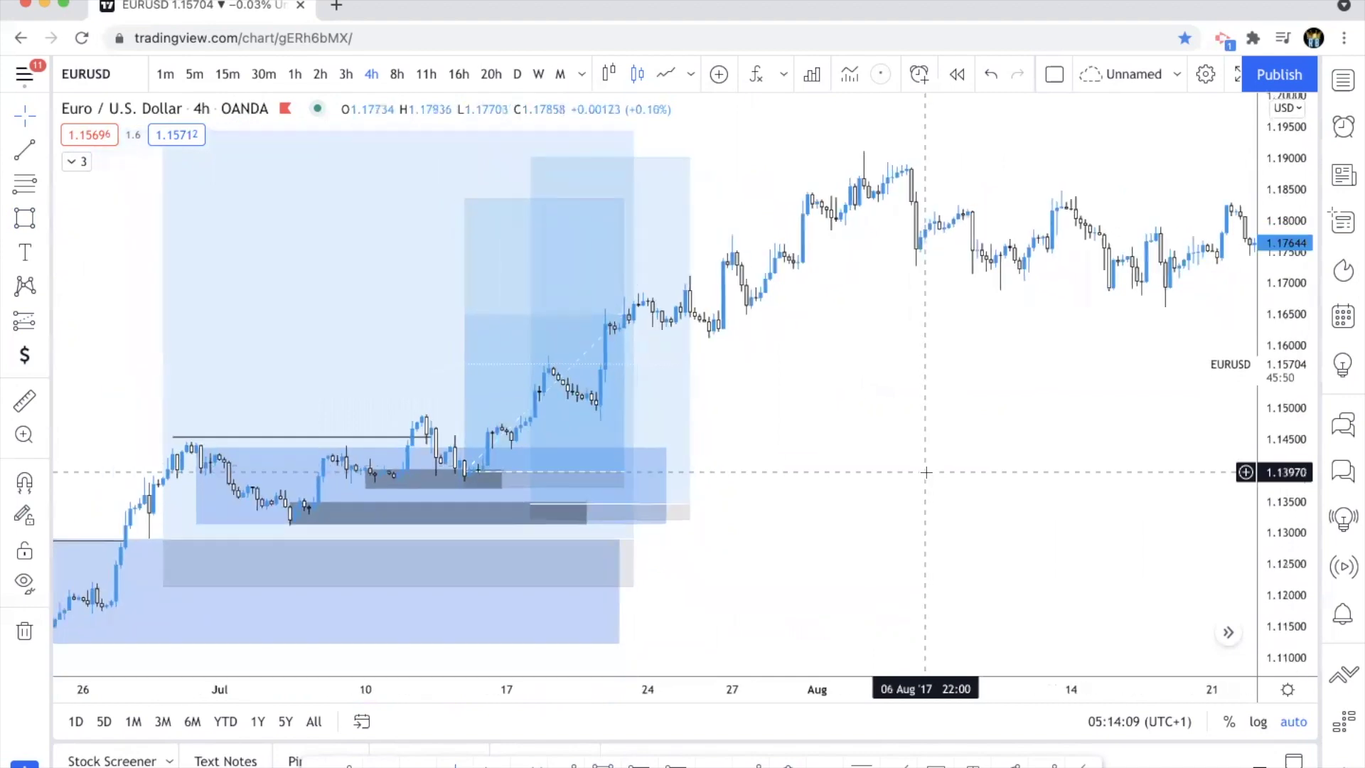
left_click(687, 397)
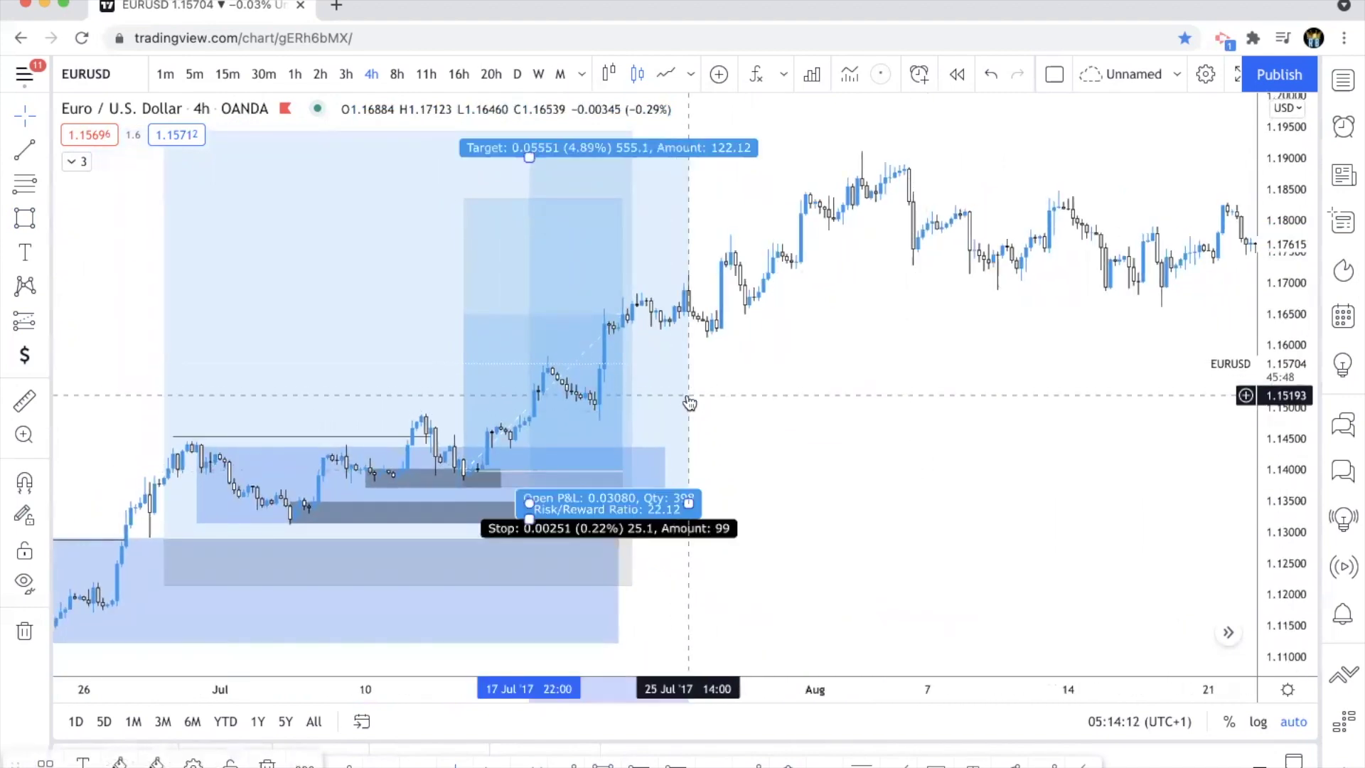
key("Delete")
Step: Examine the overall EURUSD 4h price structure from the marked 2017 uptrend through the most recent 2021 candles
scroll(752, 436, "down", 5)
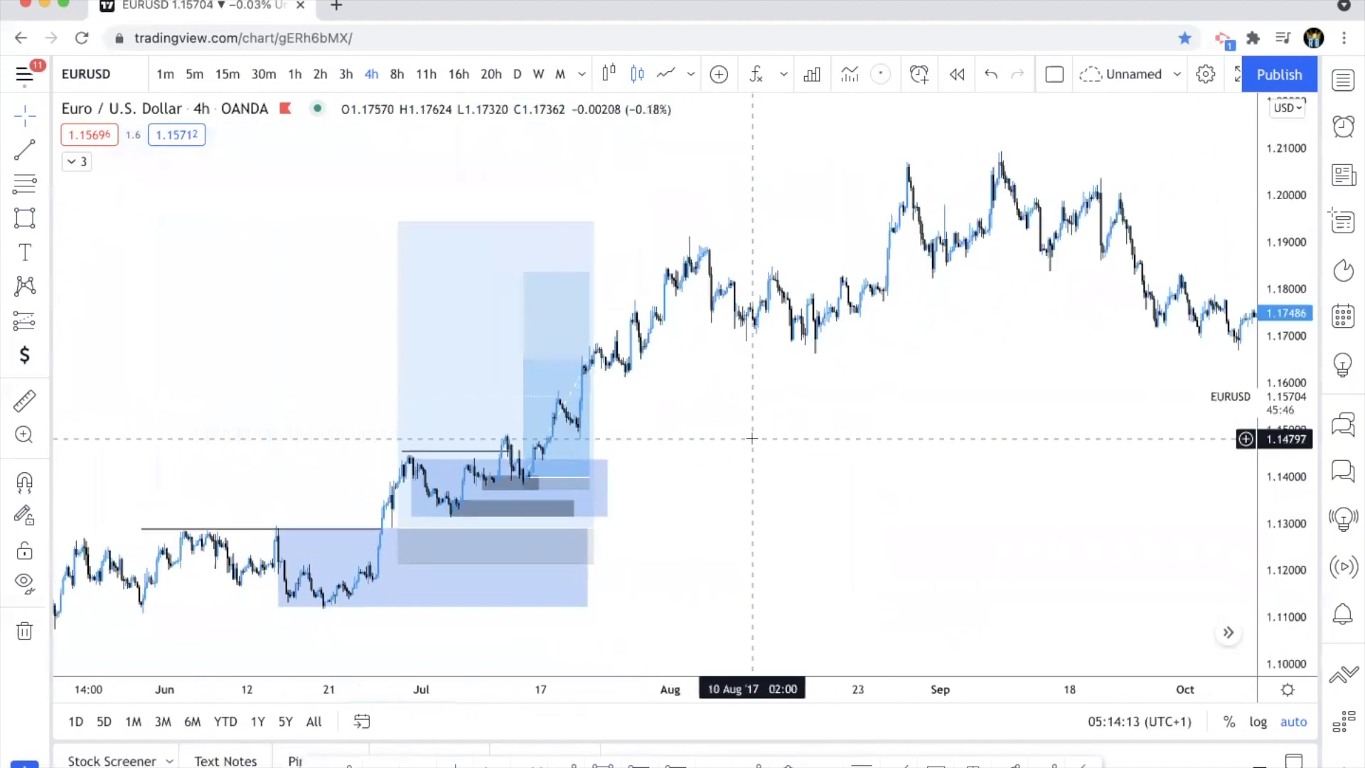
scroll(915, 360, "down", 6)
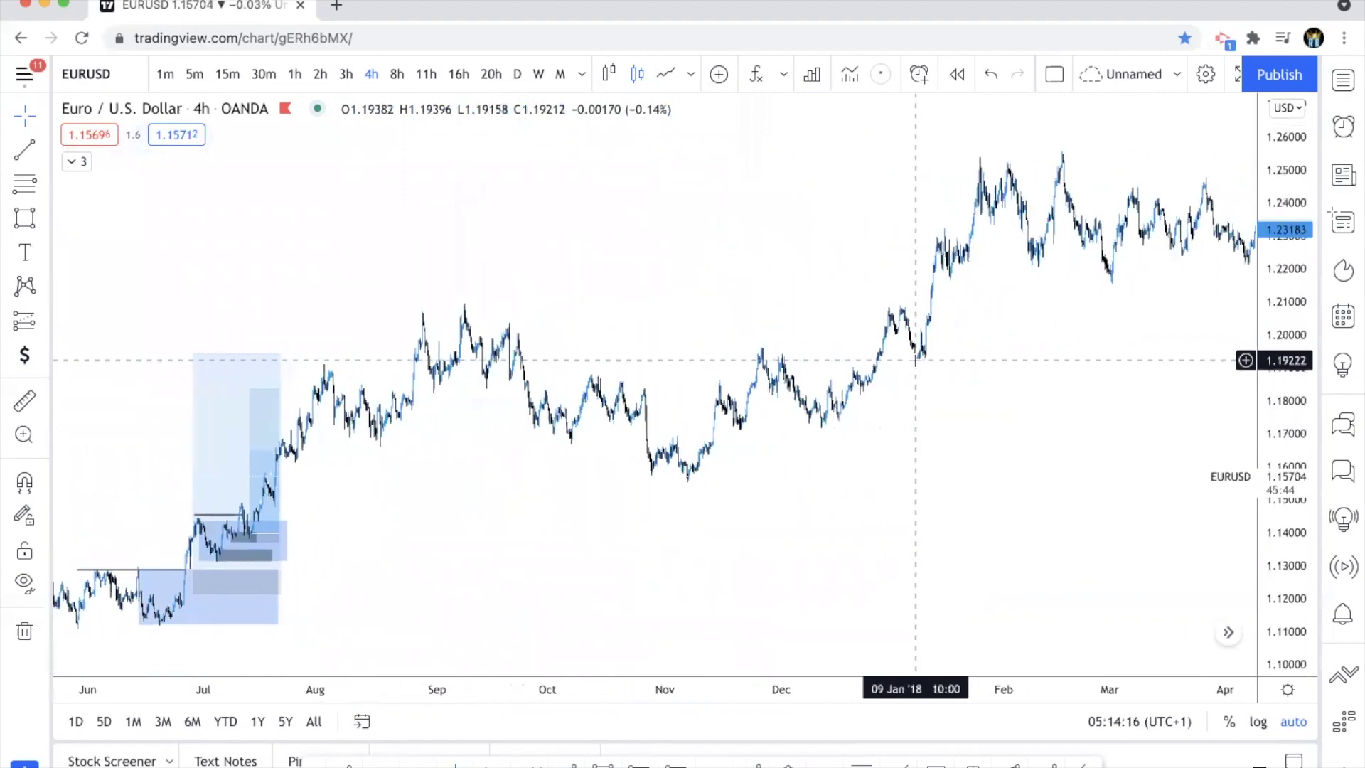
scroll(915, 367, "up", 4)
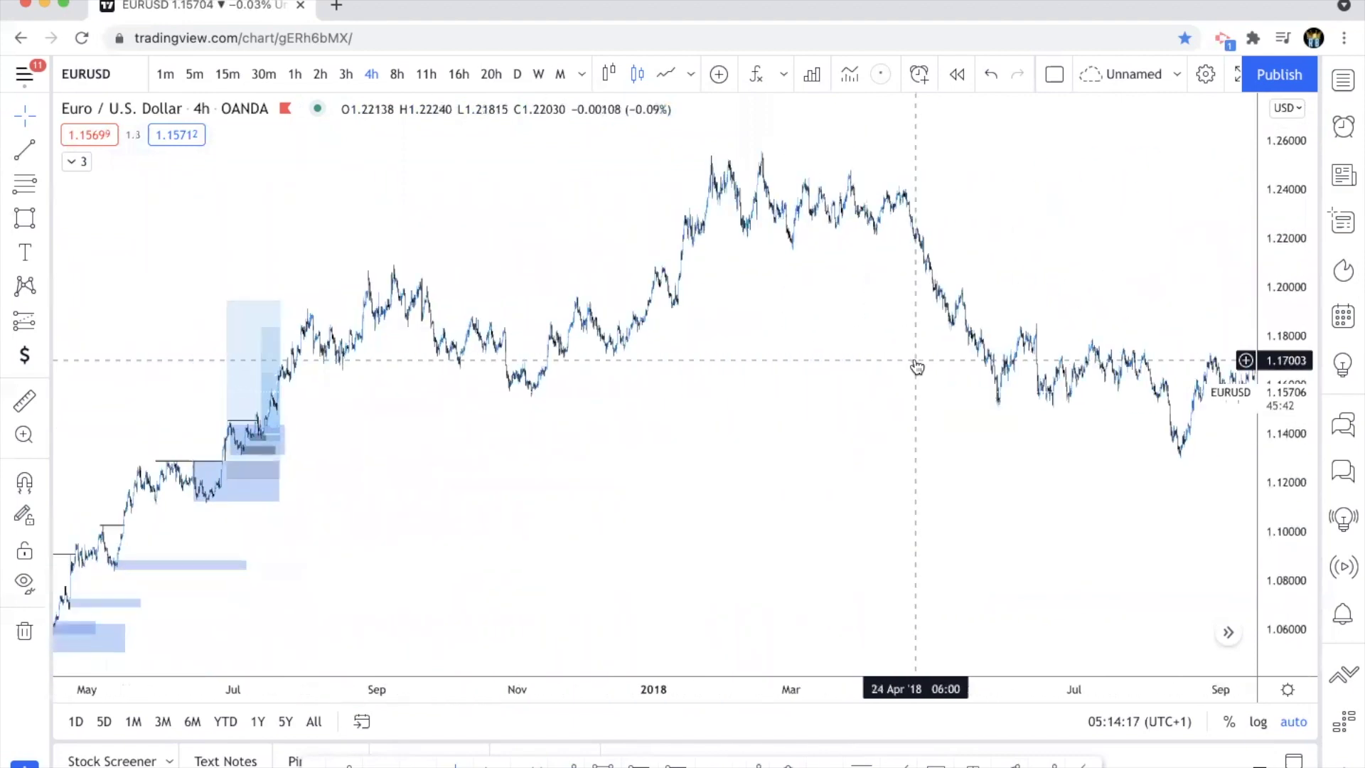
scroll(915, 361, "right", 15)
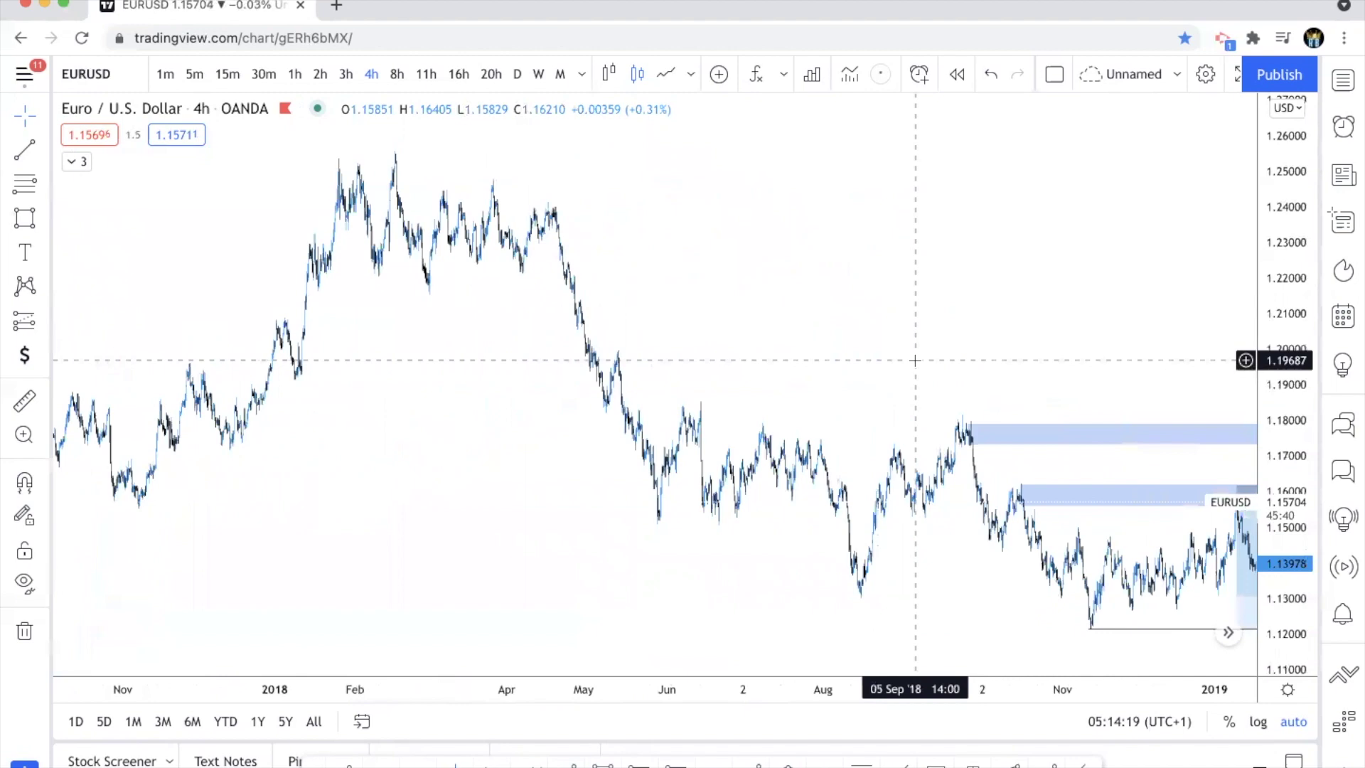
scroll(915, 360, "right", 15)
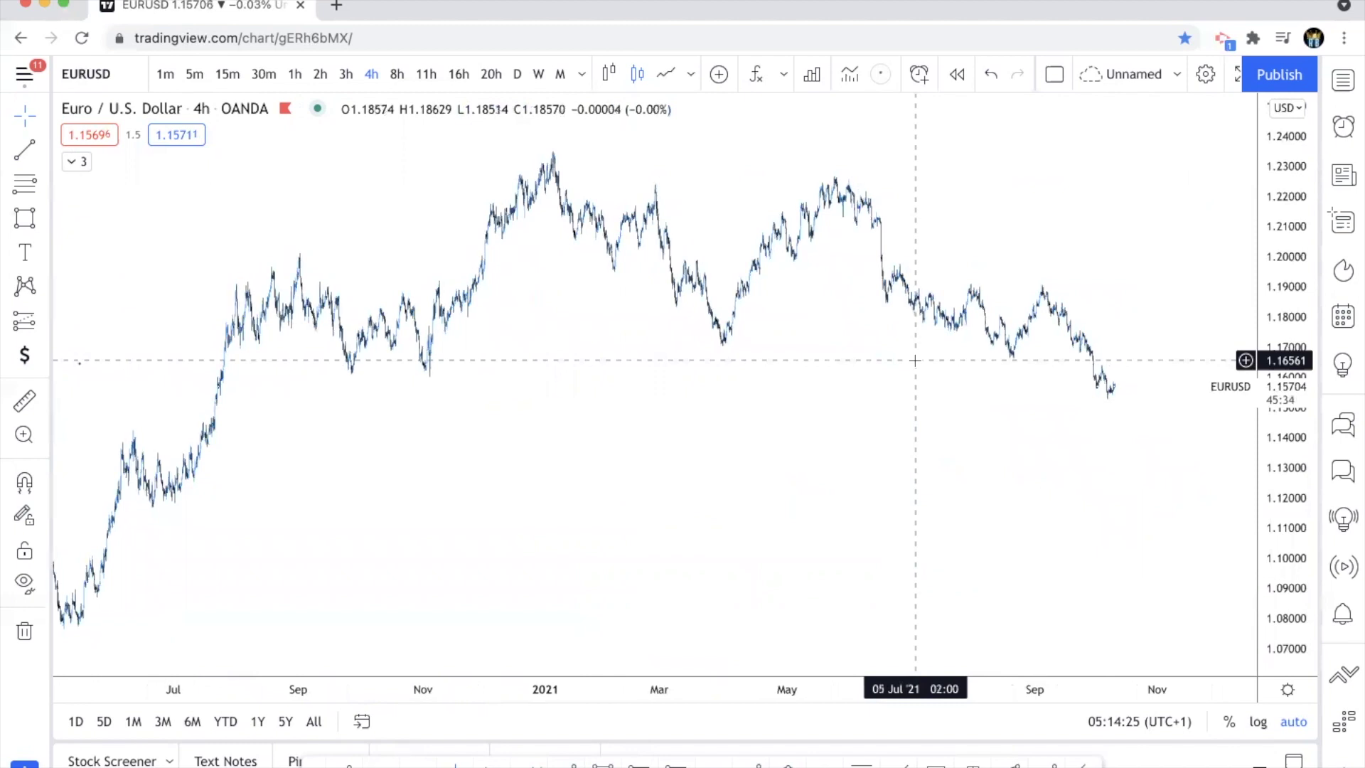
scroll(915, 361, "right", 3)
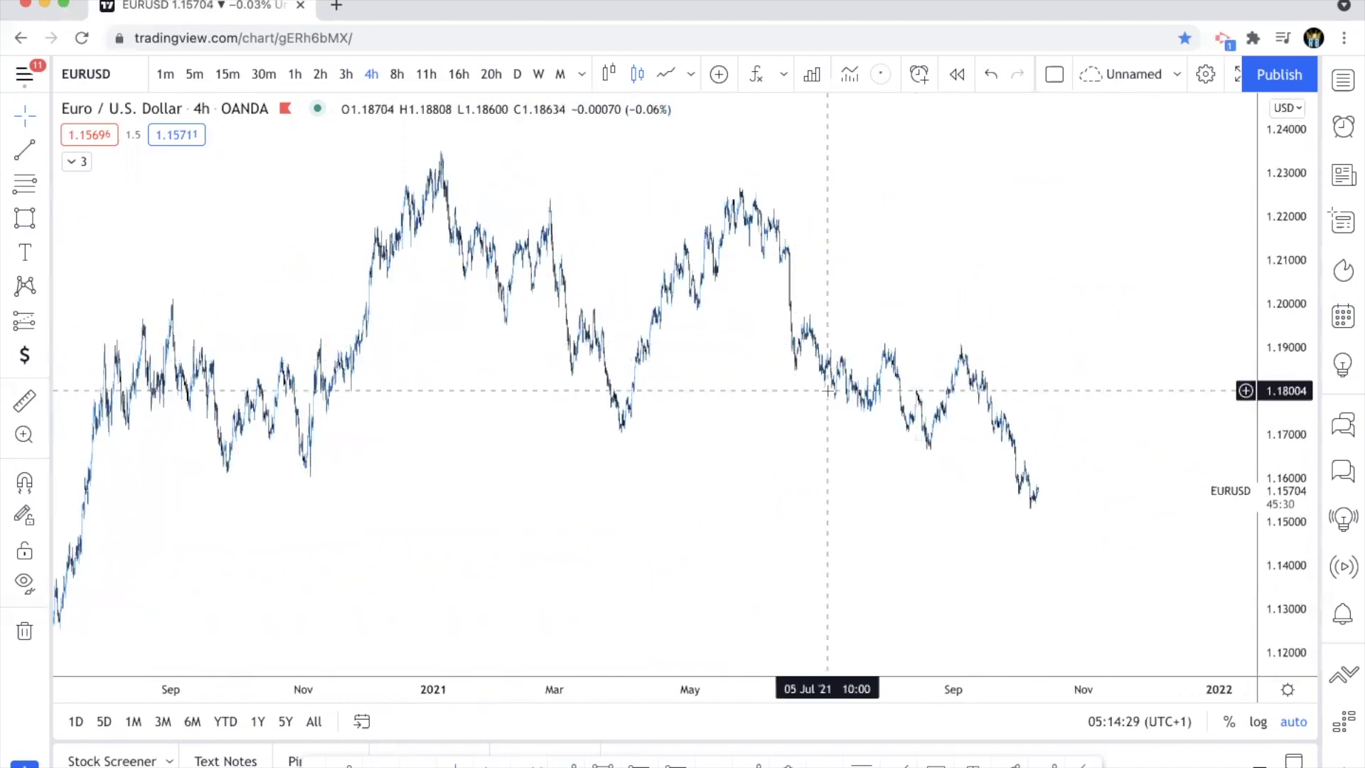
scroll(828, 390, "up", 2)
scroll(828, 390, "left", 1)
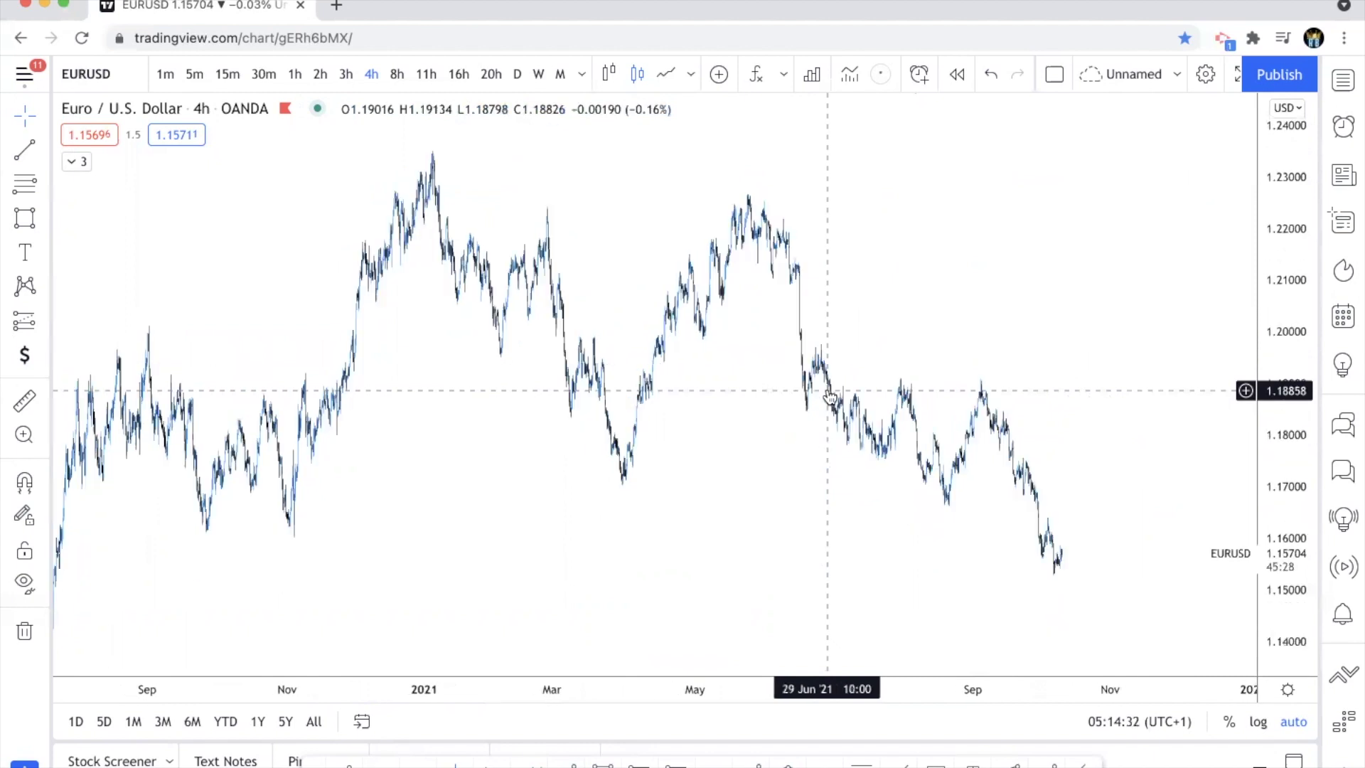